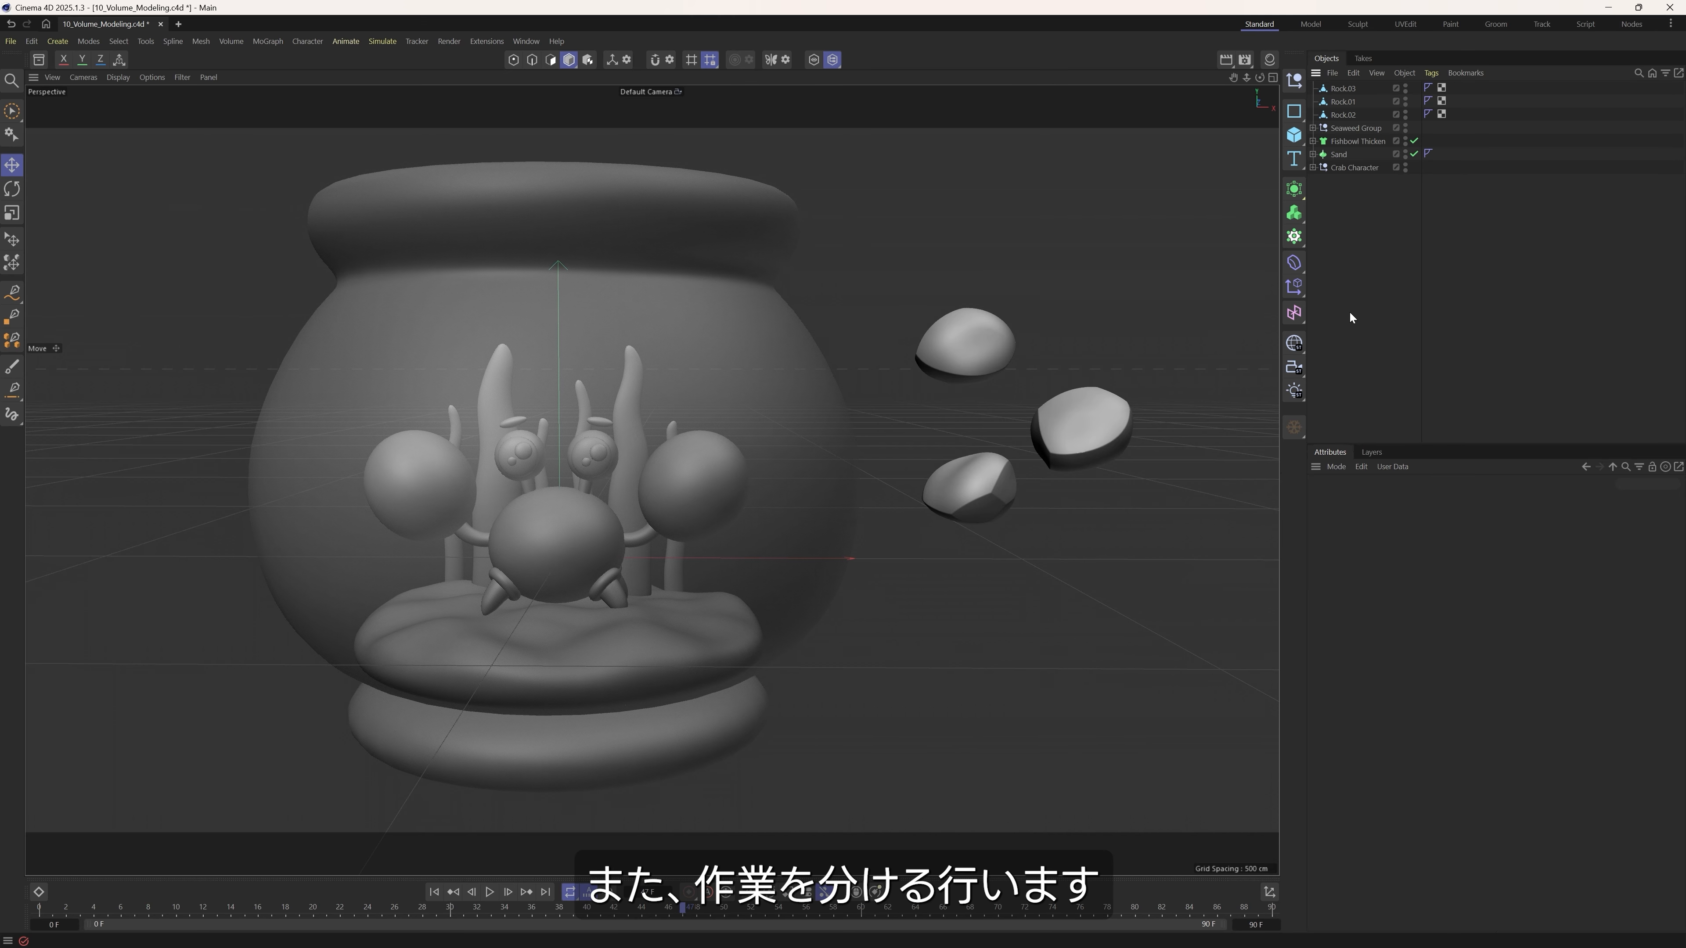
Create a new empty project alongside the fishbowl scene.
{"action": "left_click", "coordinate": [178, 25]}
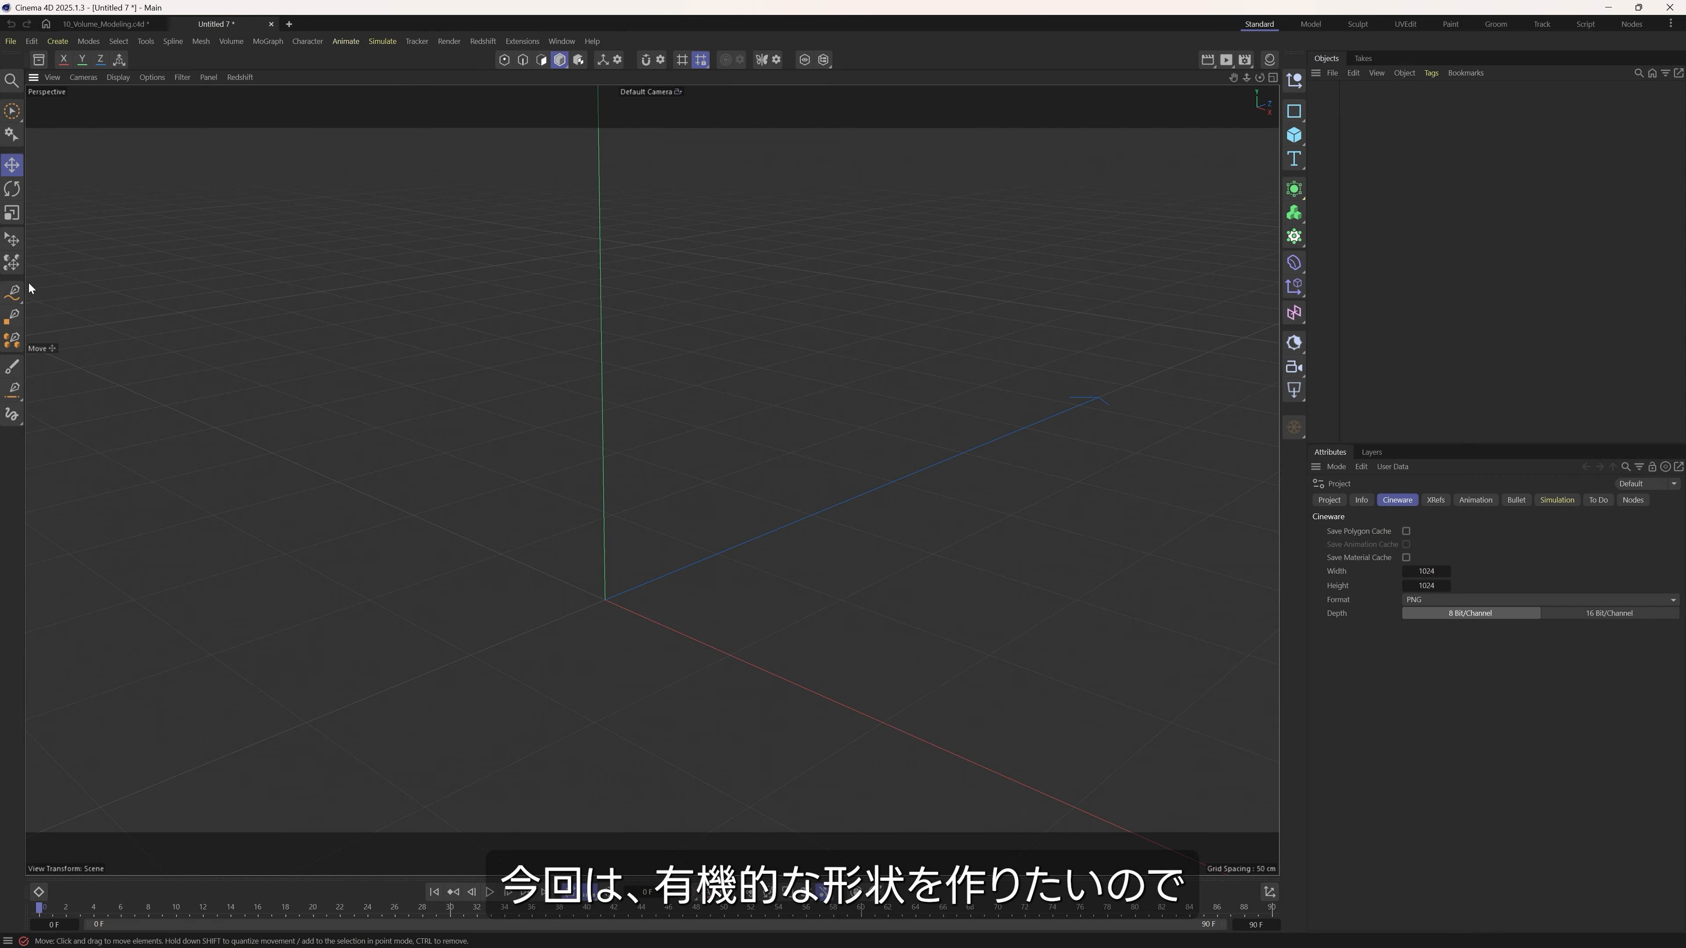
Try drawing a curved three-point Bezier spline upward from near the origin with the Spline Pen, and delete it again.
{"action": "left_click", "coordinate": [15, 293]}
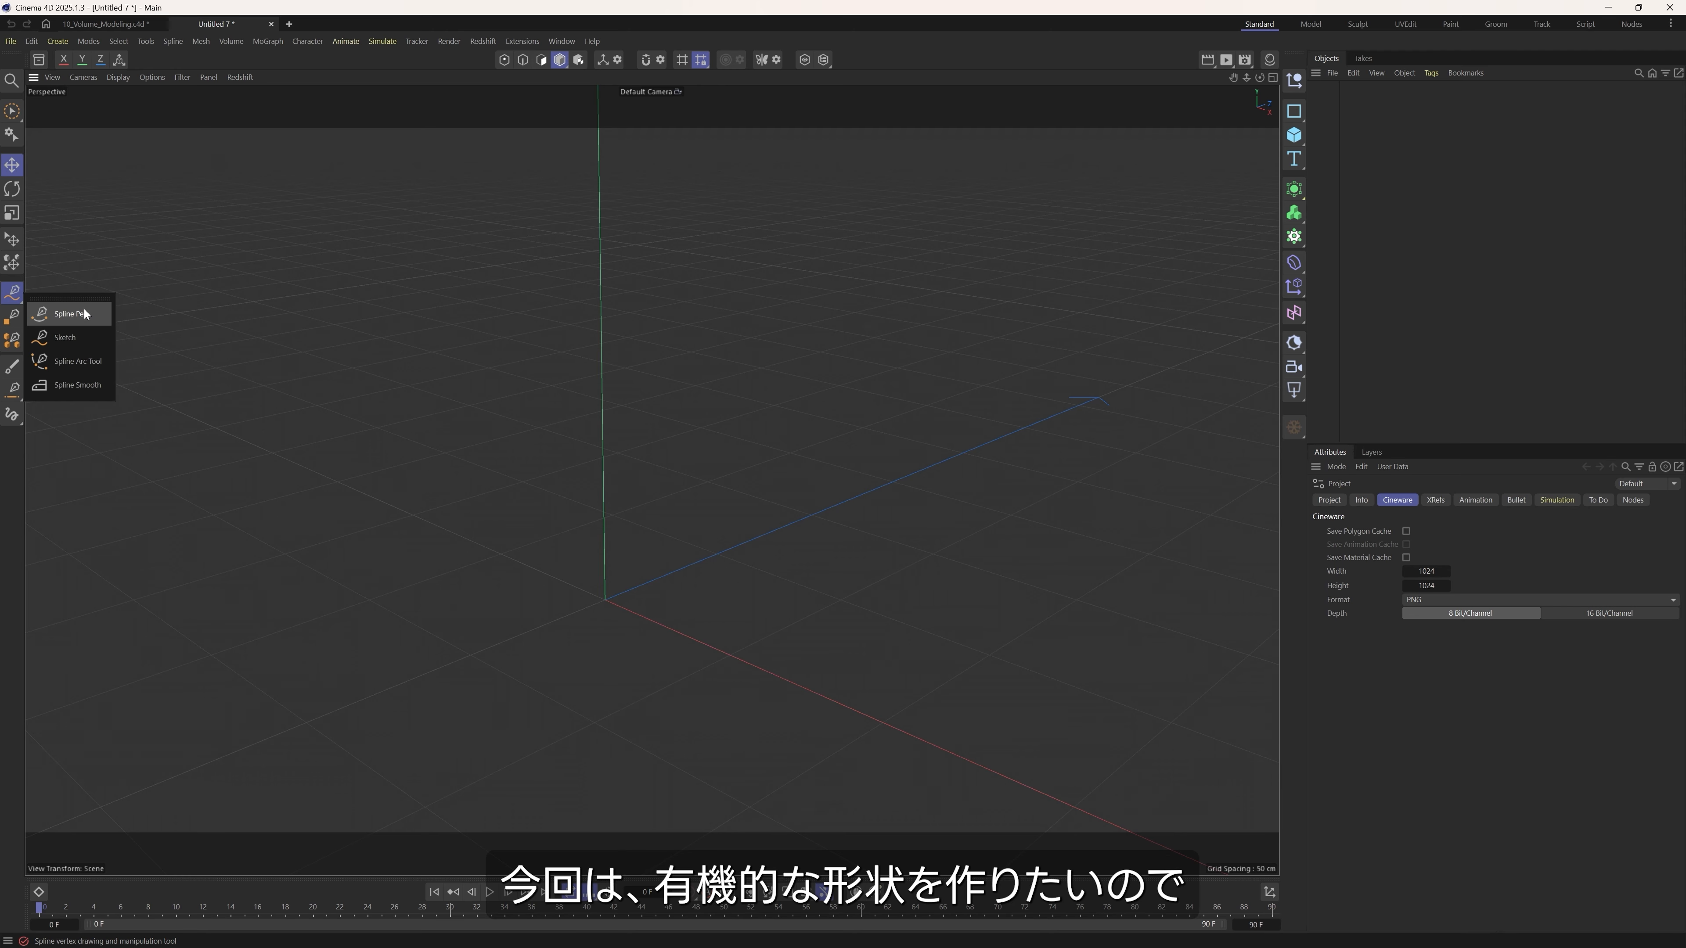
{"action": "left_click", "coordinate": [79, 310]}
{"action": "left_click_drag", "start_coordinate": [590, 605], "coordinate": [590, 511]}
{"action": "left_click", "coordinate": [646, 495]}
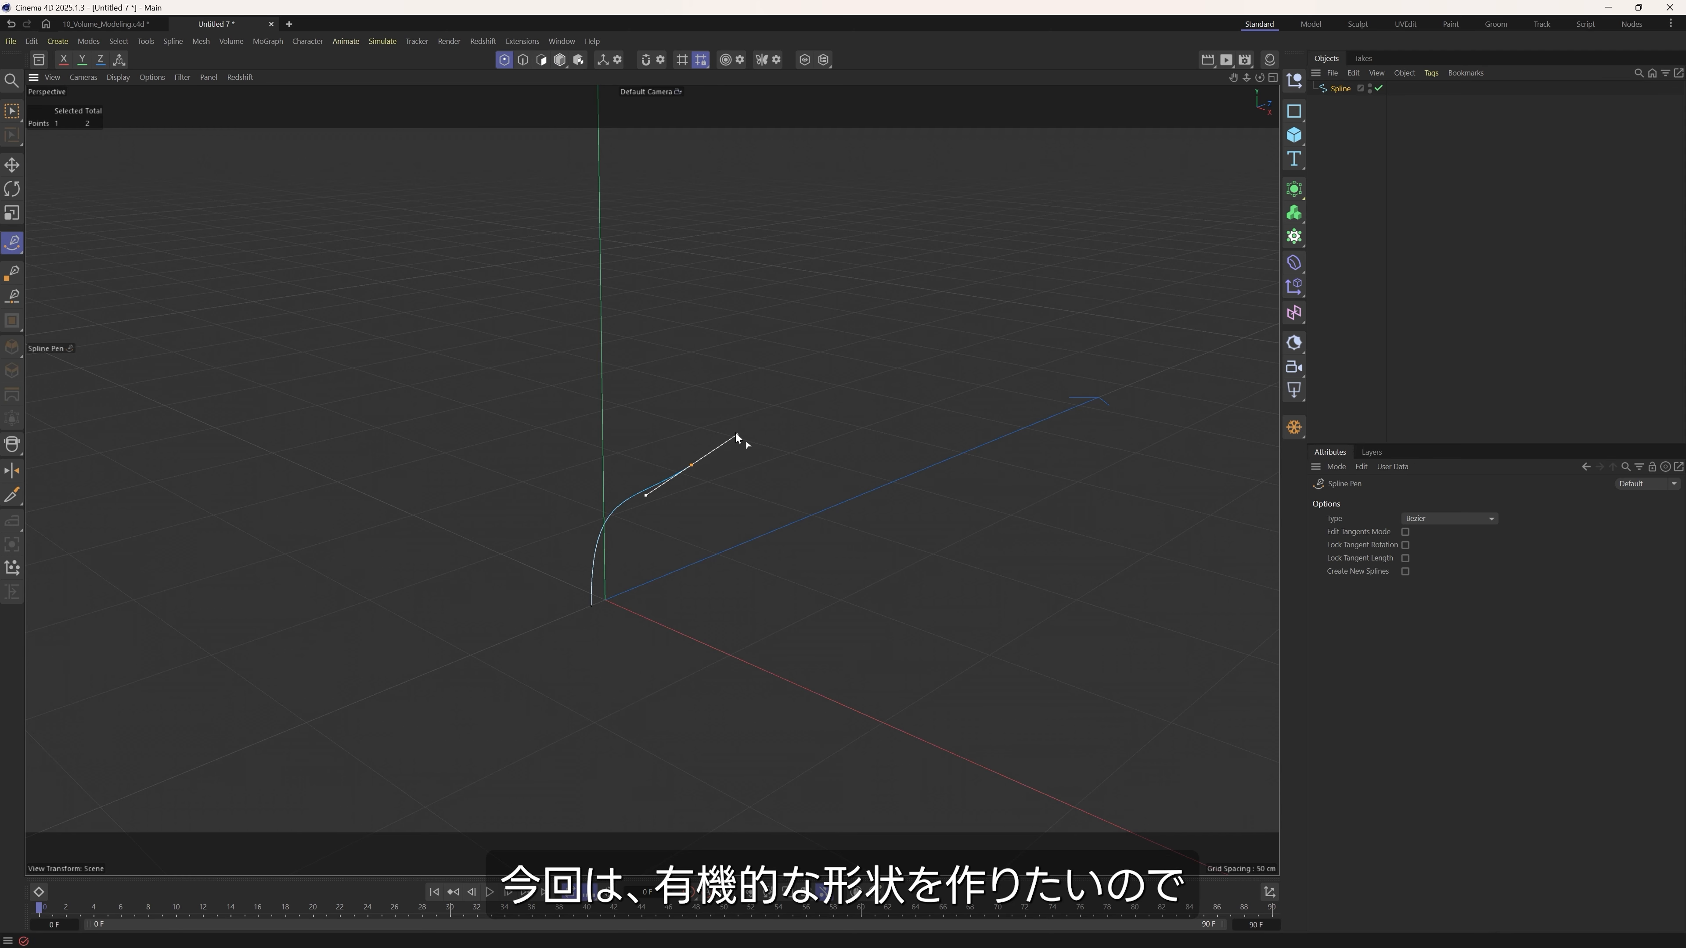
{"action": "left_click_drag", "start_coordinate": [666, 298], "coordinate": [644, 275]}
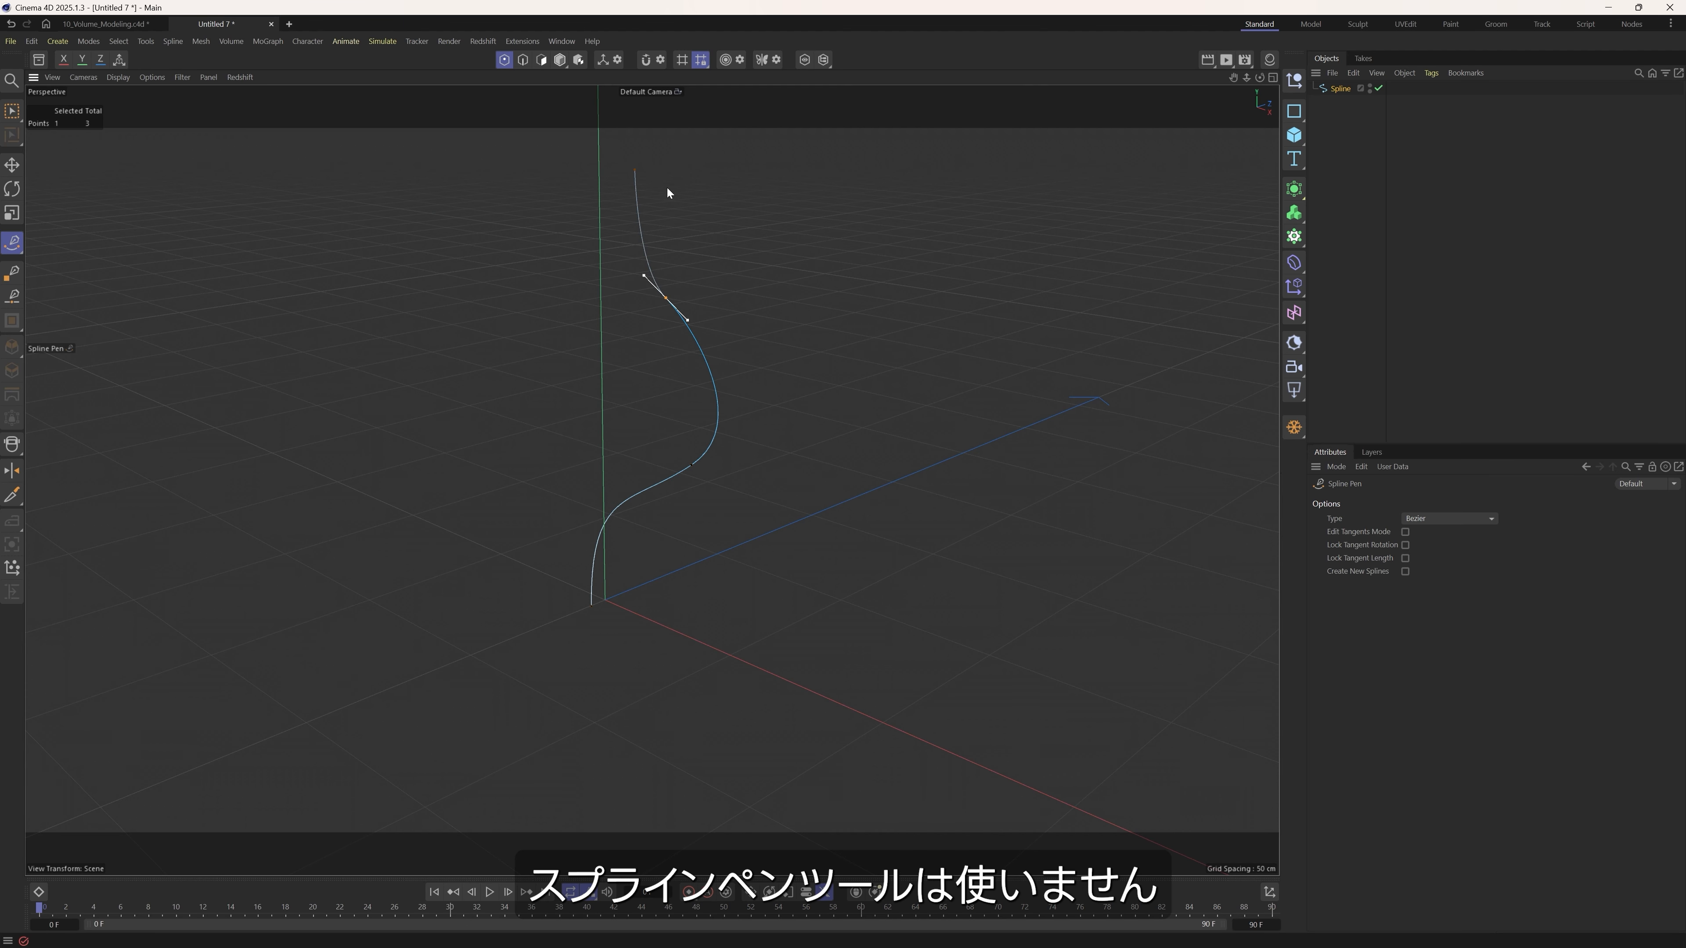
{"action": "key", "text": "Escape"}
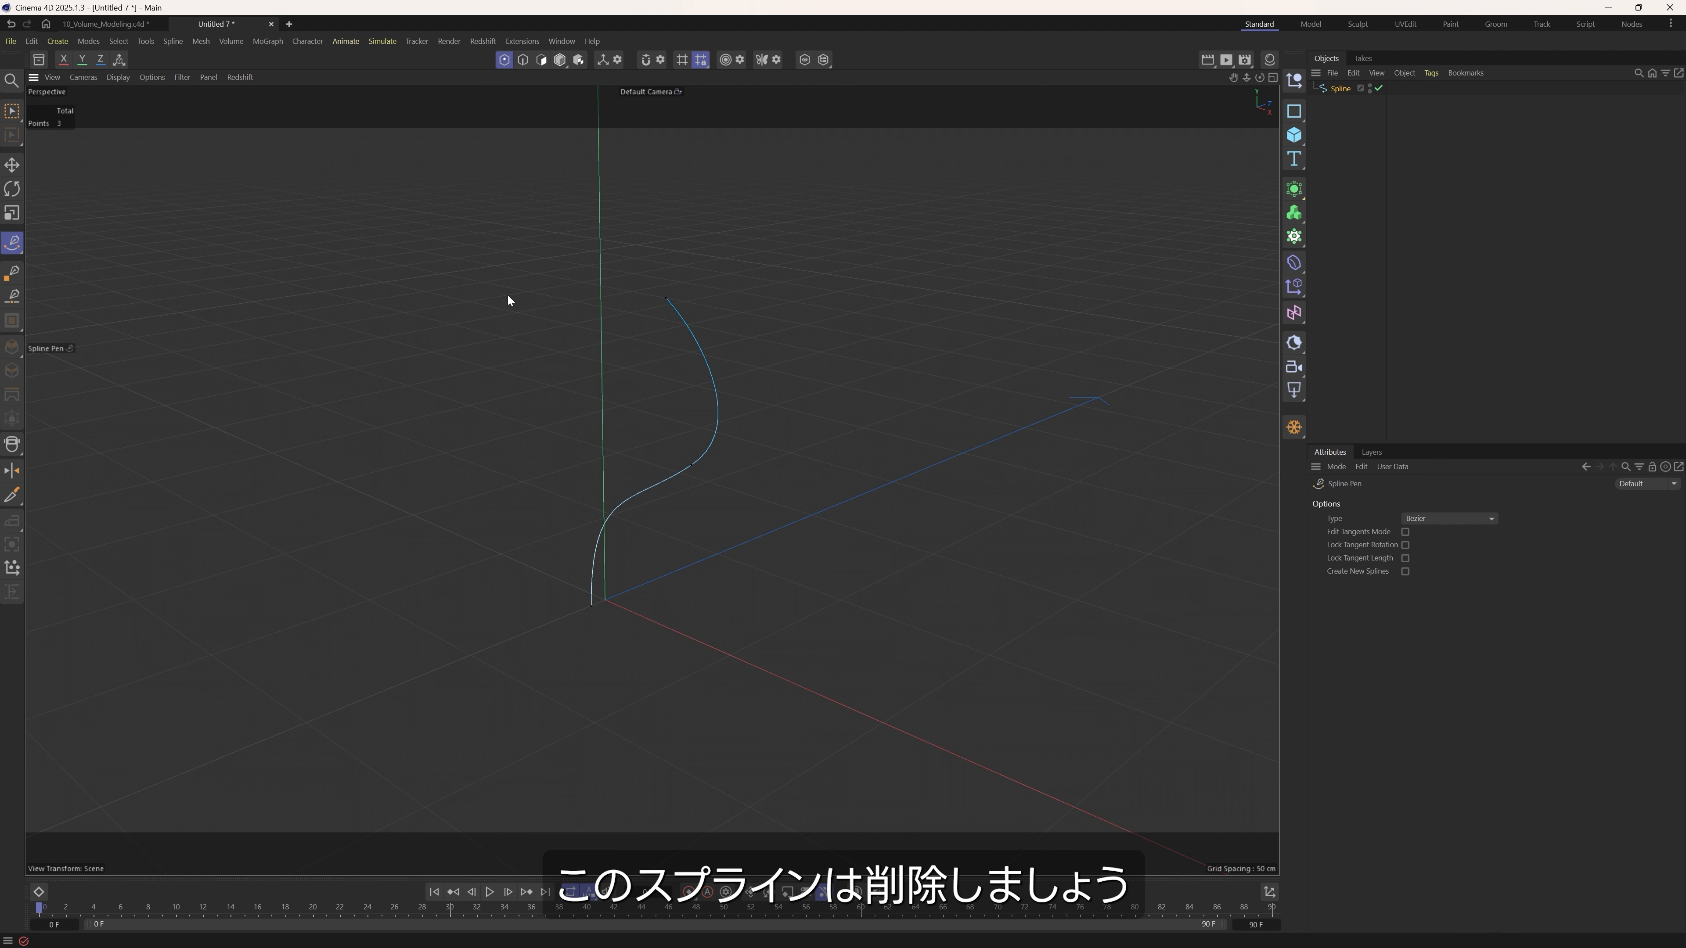
{"action": "left_click", "coordinate": [1337, 88]}
{"action": "key", "text": "Delete"}
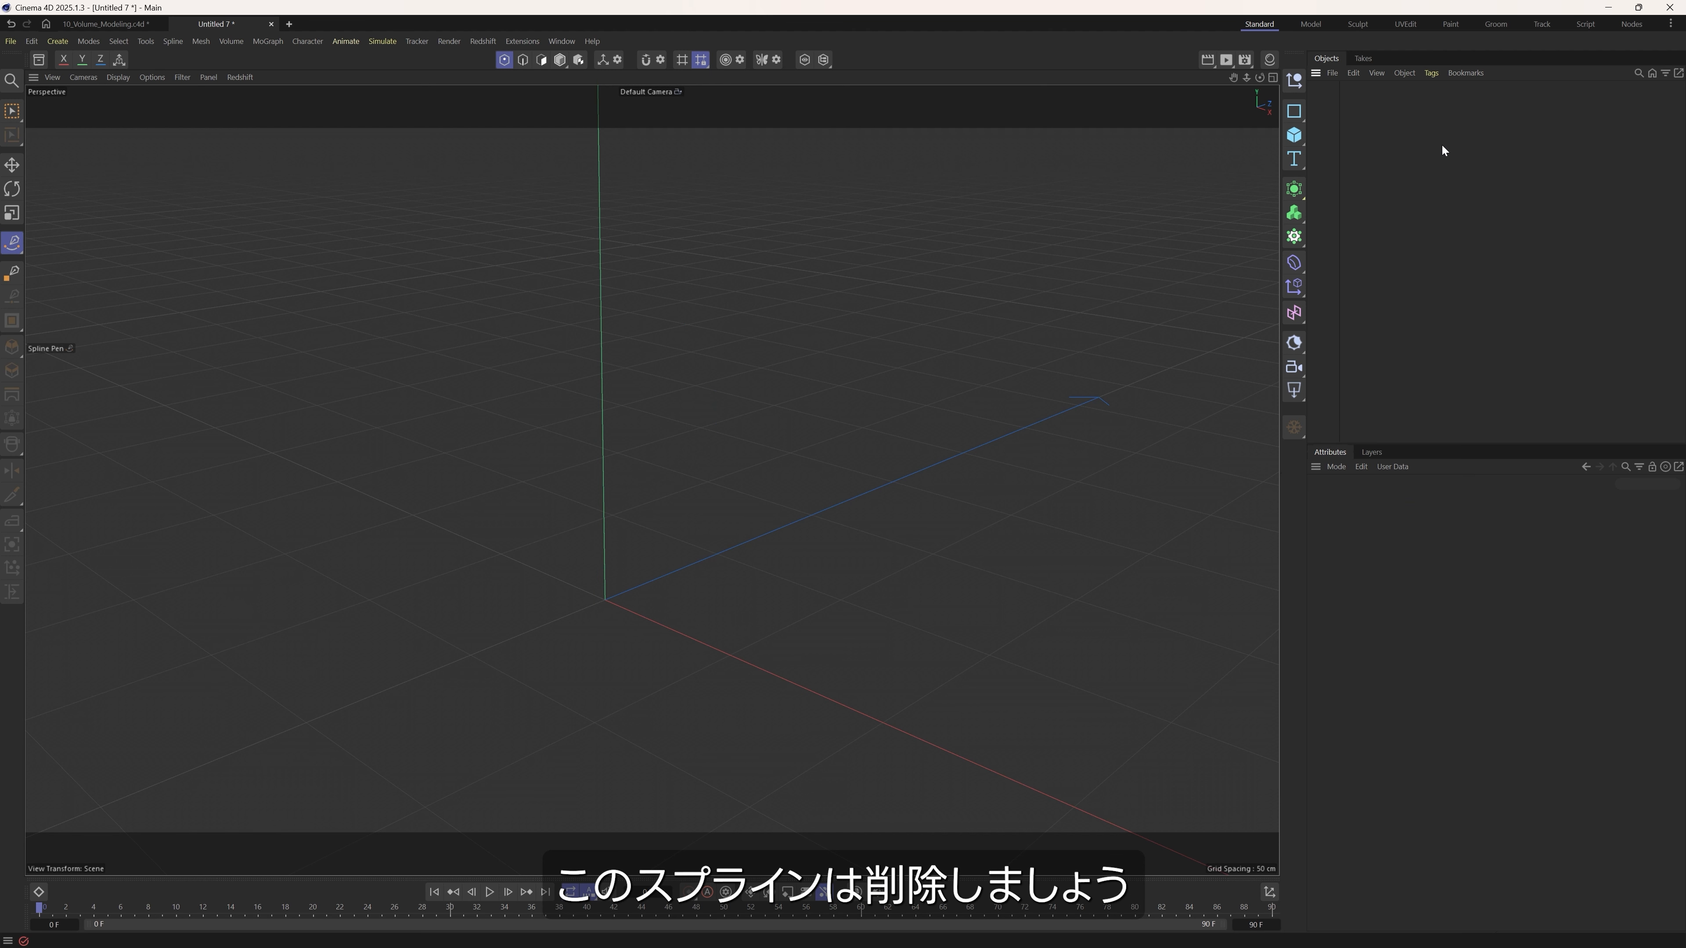
Set the Sketch tool's Stroke Smoothing to 75% and draw a wavy freehand spline upward from the origin.
{"action": "left_click", "coordinate": [13, 250]}
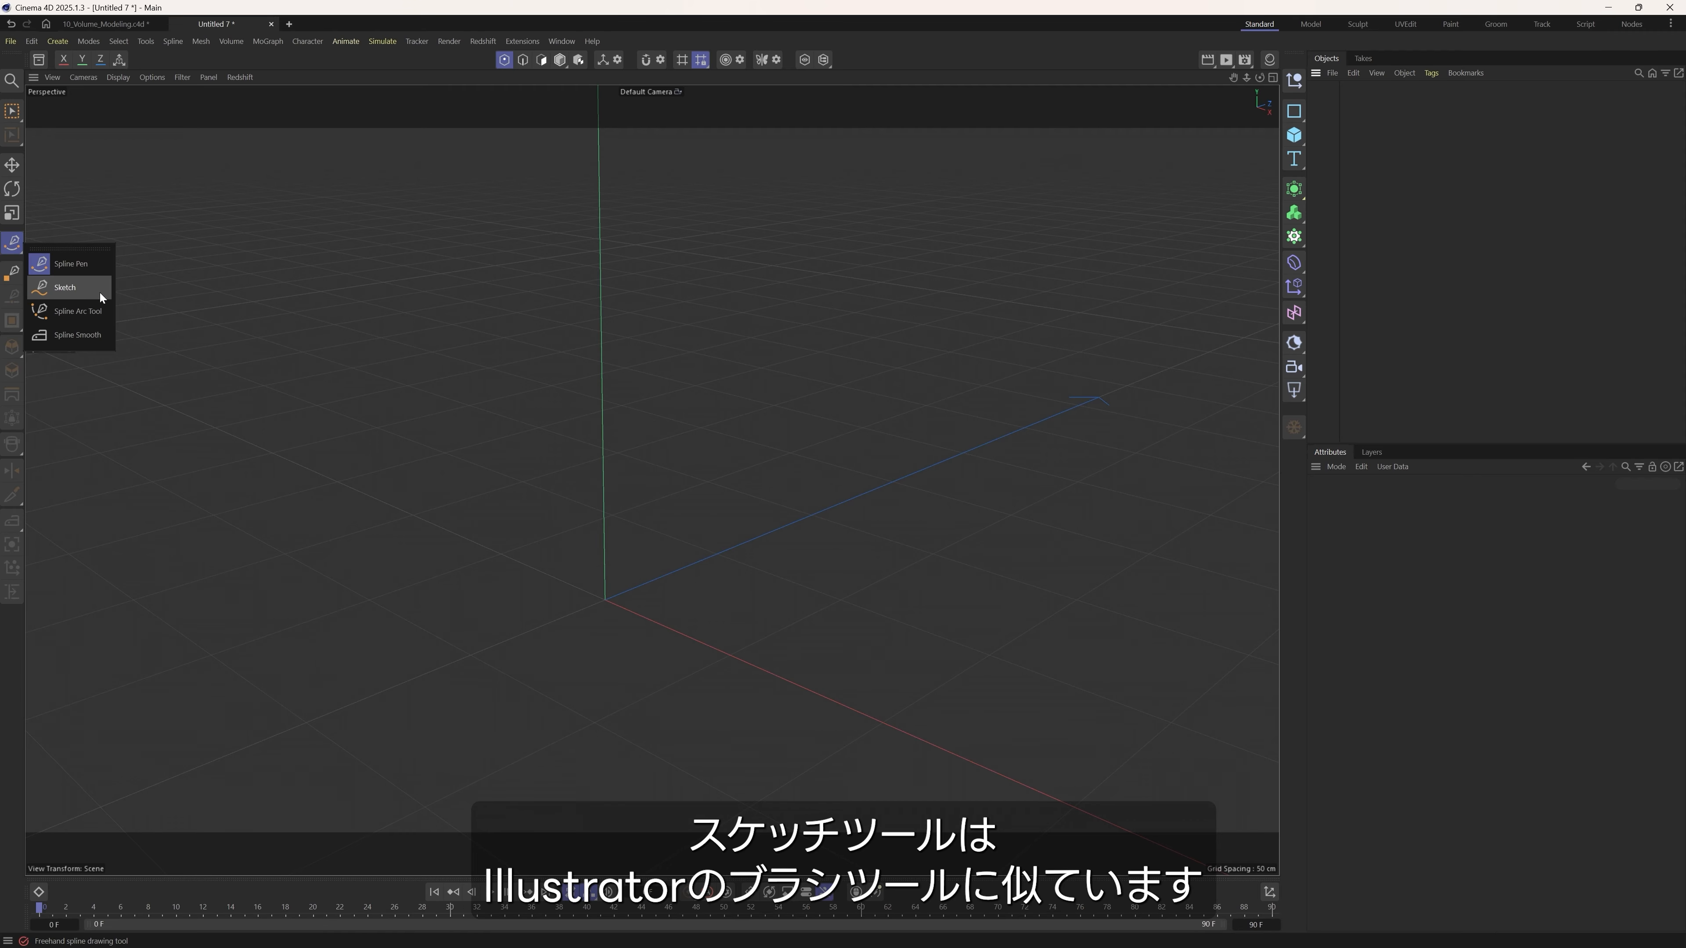
{"action": "left_click", "coordinate": [78, 293]}
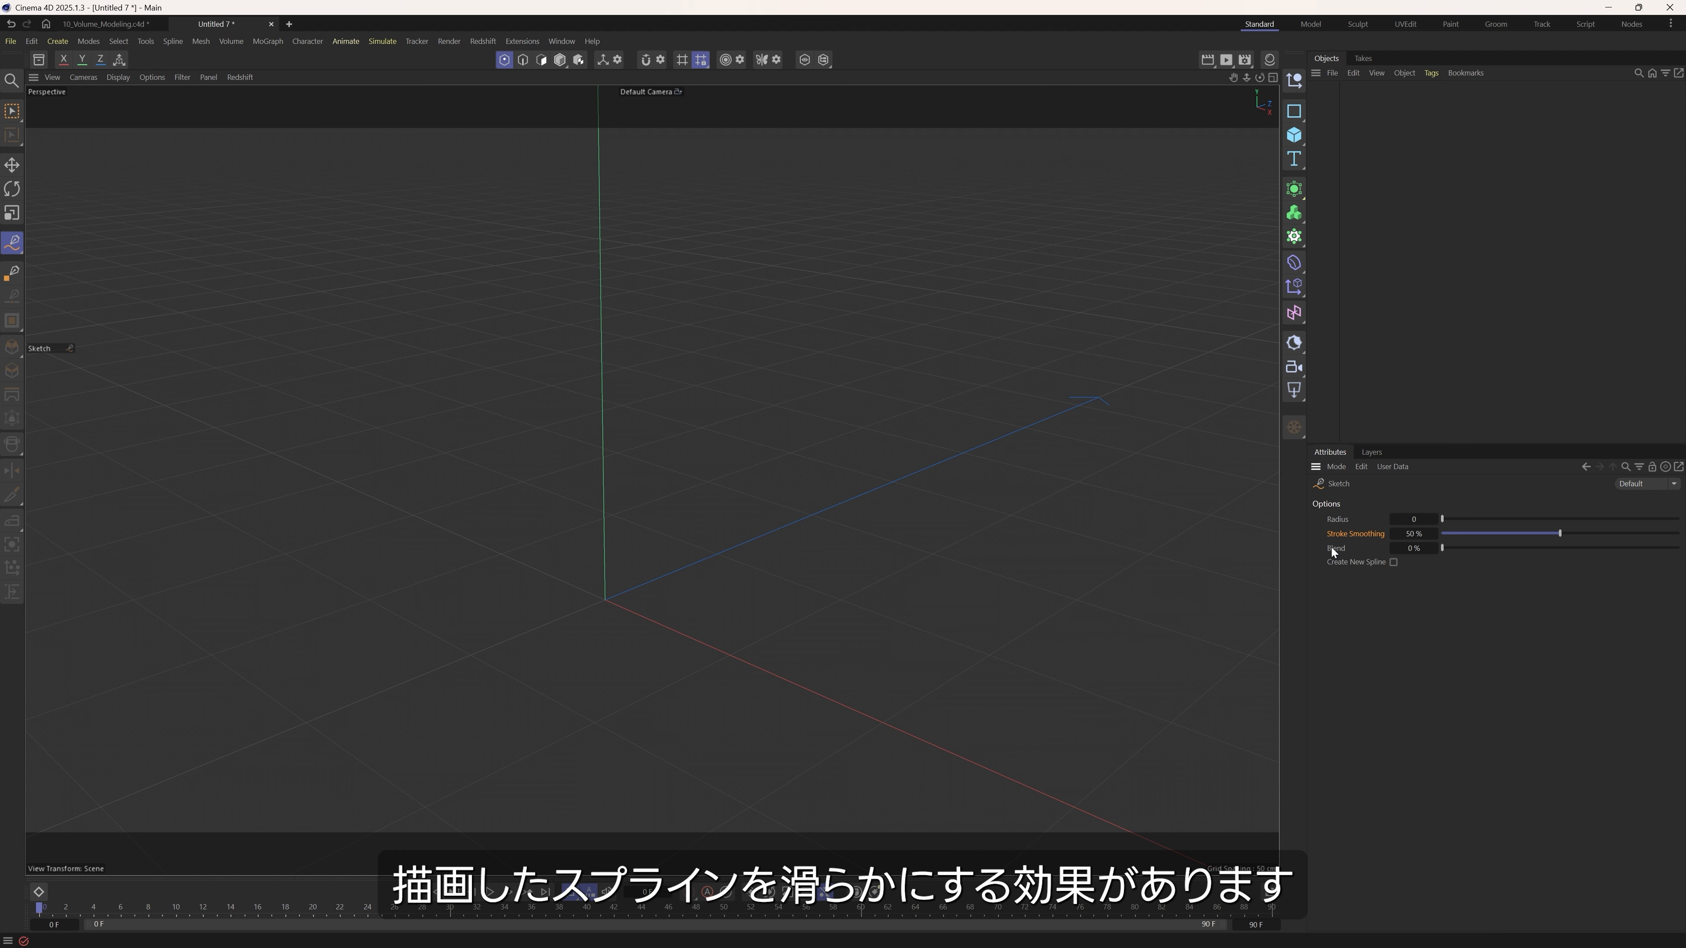
{"action": "mouse_move", "coordinate": [605, 599]}
{"action": "left_mouse_down"}
{"action": "mouse_move", "coordinate": [601, 493]}
{"action": "mouse_move", "coordinate": [356, 210]}
{"action": "left_mouse_up"}
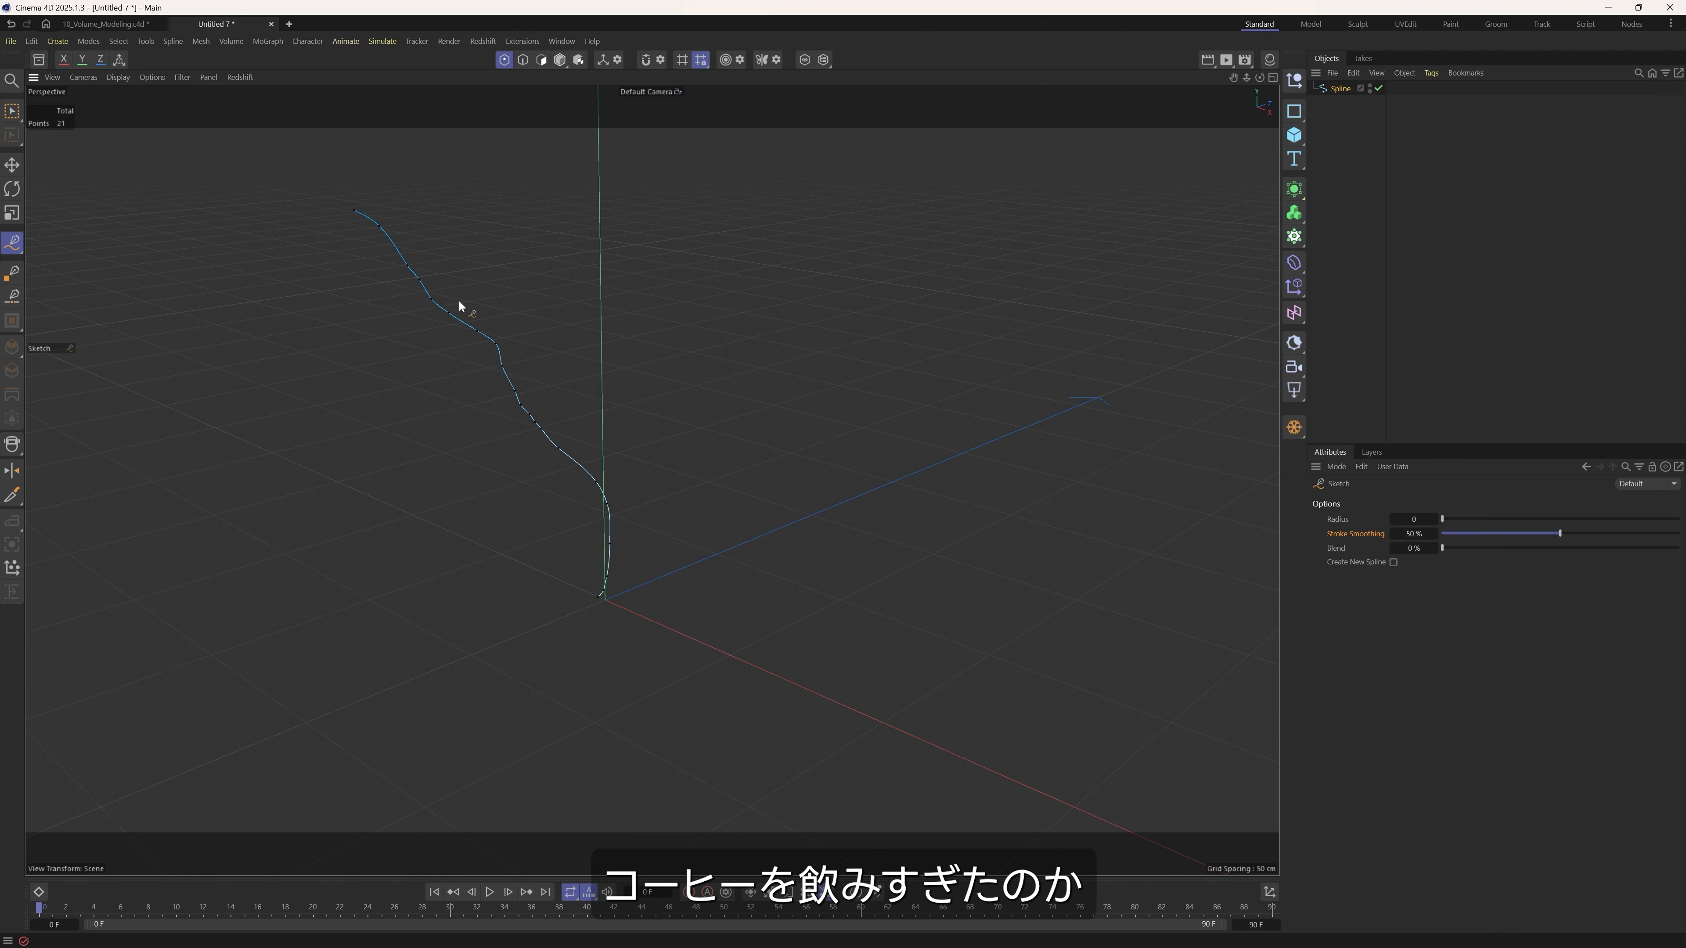
{"action": "key", "text": "ctrl+z"}
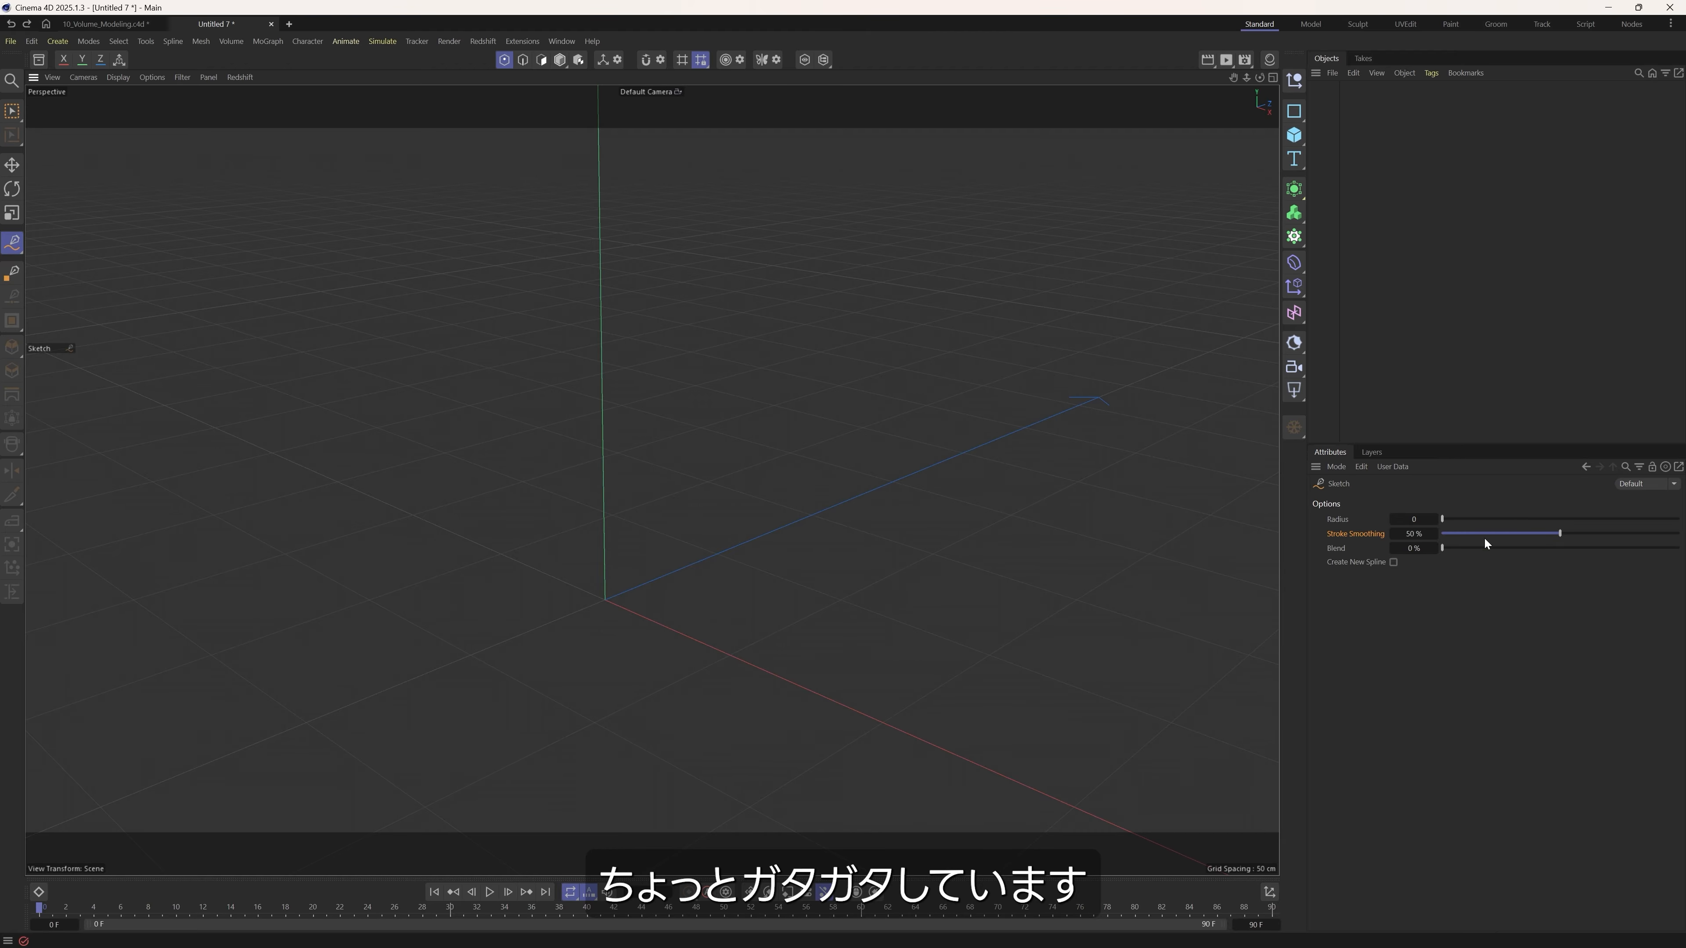
{"action": "left_click_drag", "start_coordinate": [1589, 533], "coordinate": [1604, 533]}
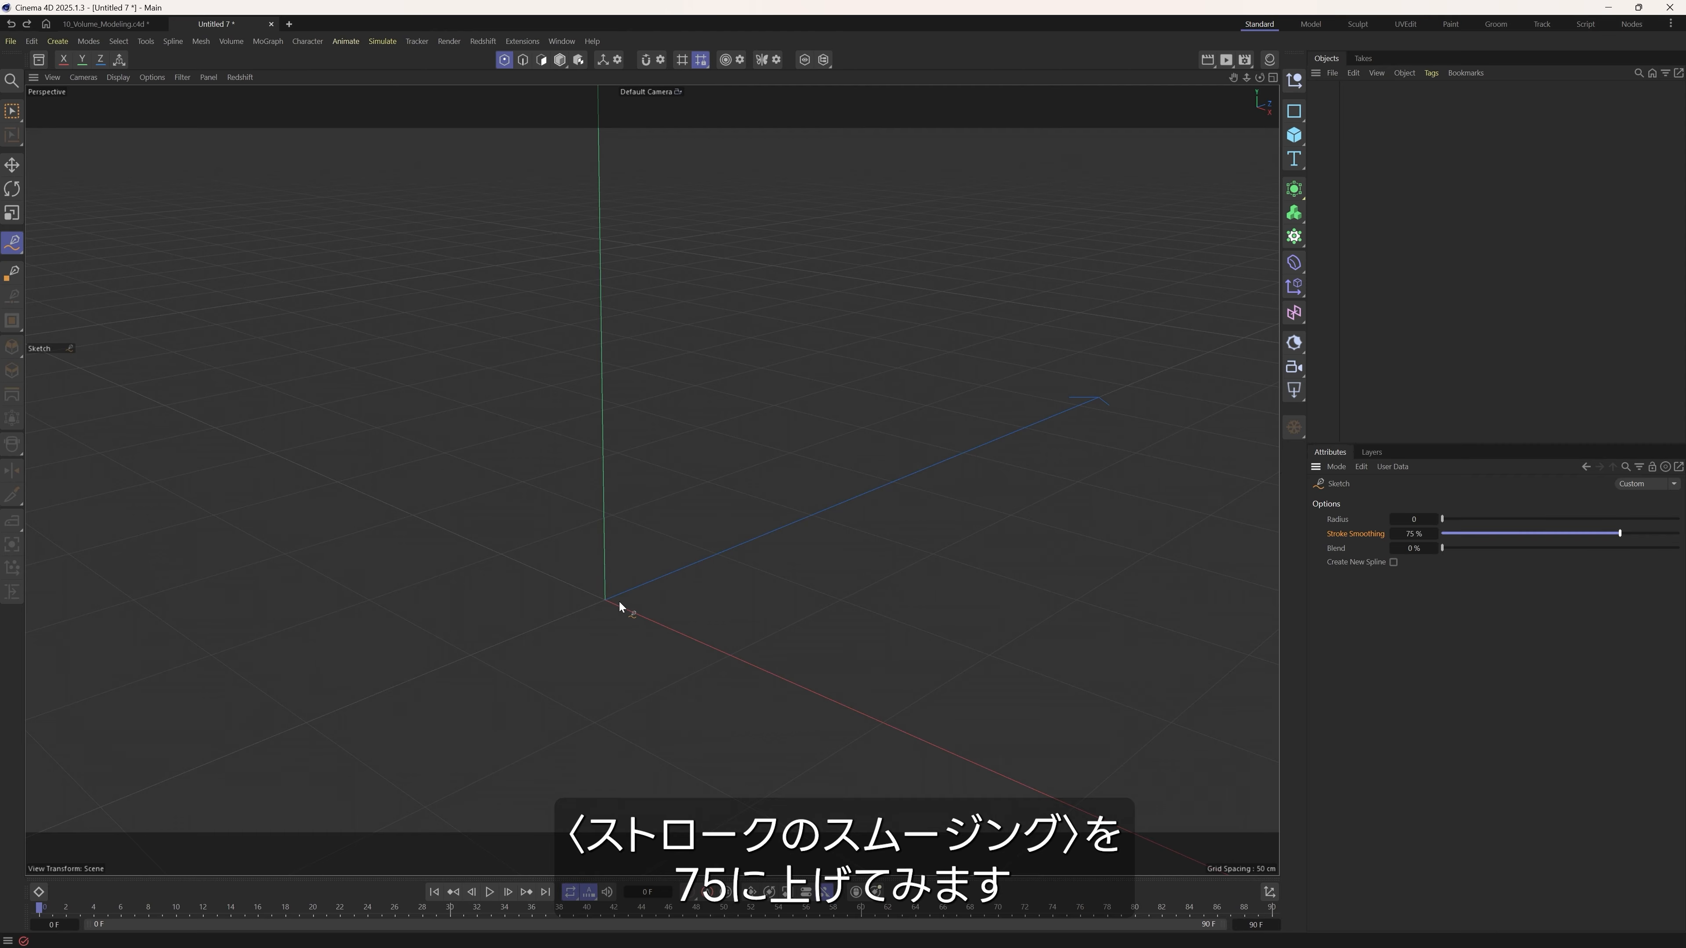
{"action": "left_click_drag", "start_coordinate": [622, 602], "coordinate": [621, 488]}
{"action": "left_click_drag", "start_coordinate": [499, 274], "coordinate": [501, 274]}
{"action": "mouse_move", "coordinate": [547, 469]}
{"action": "left_mouse_down", "text": "alt"}
{"action": "mouse_move", "coordinate": [655, 449]}
{"action": "mouse_move", "coordinate": [692, 464]}
{"action": "mouse_move", "coordinate": [614, 459]}
{"action": "mouse_move", "coordinate": [663, 458]}
{"action": "mouse_move", "coordinate": [632, 472]}
{"action": "left_mouse_up", "text": "alt"}
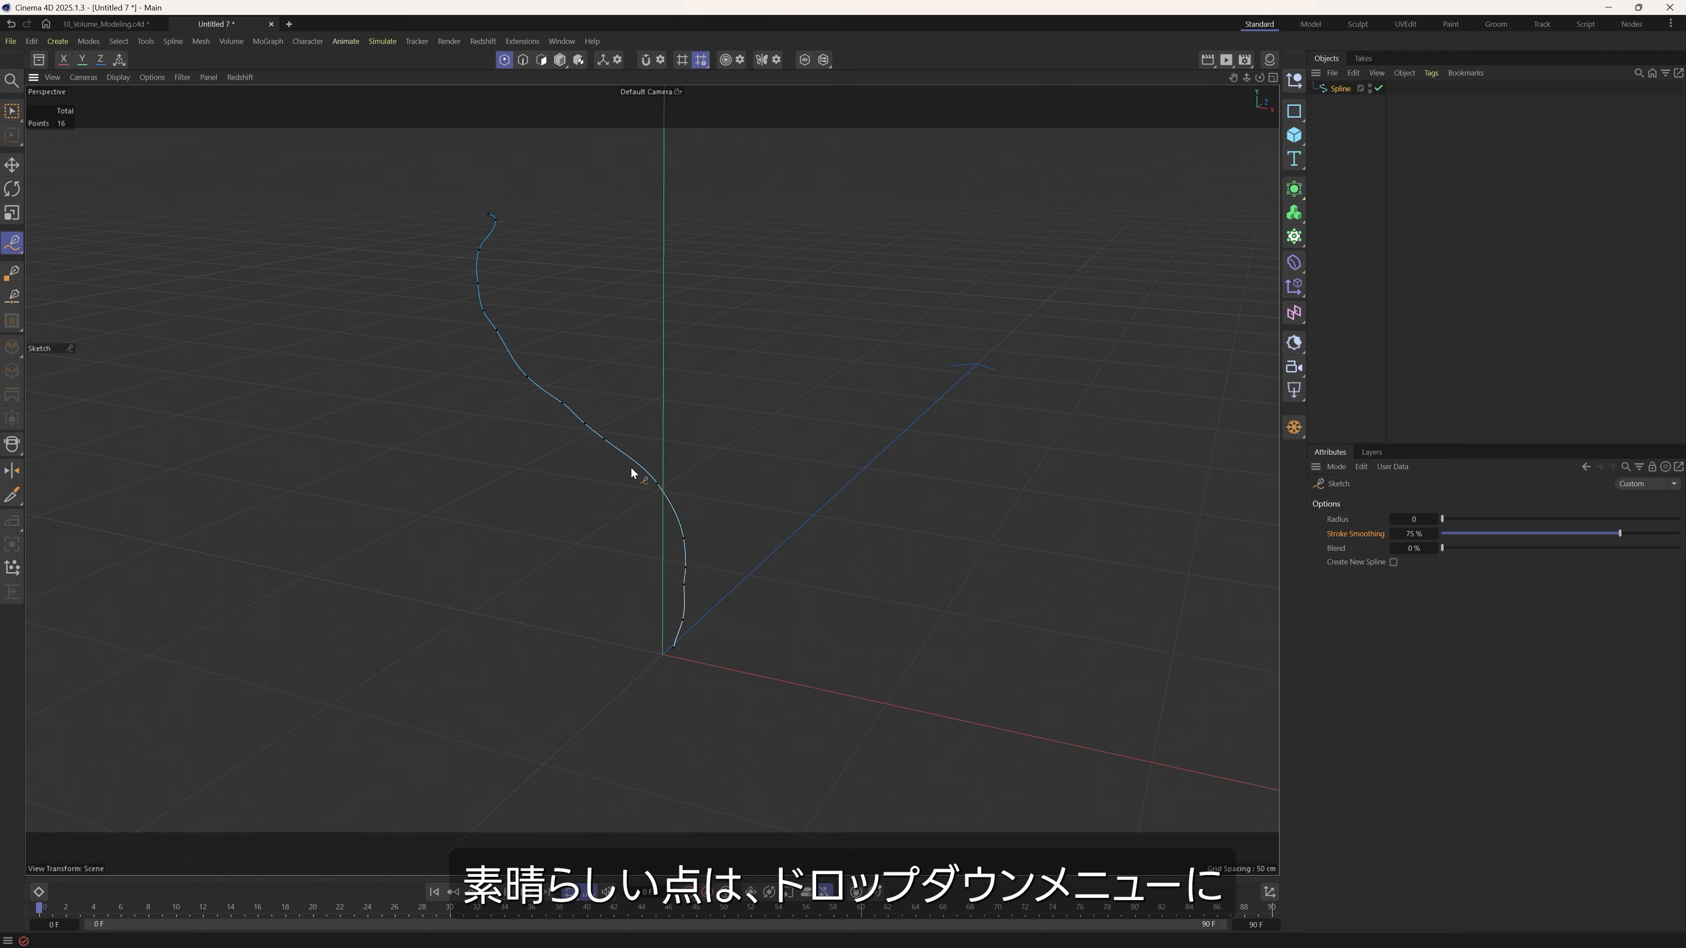
Even out the kinks along the sketched spline with the Spline Smooth brush.
{"action": "left_click", "coordinate": [14, 245]}
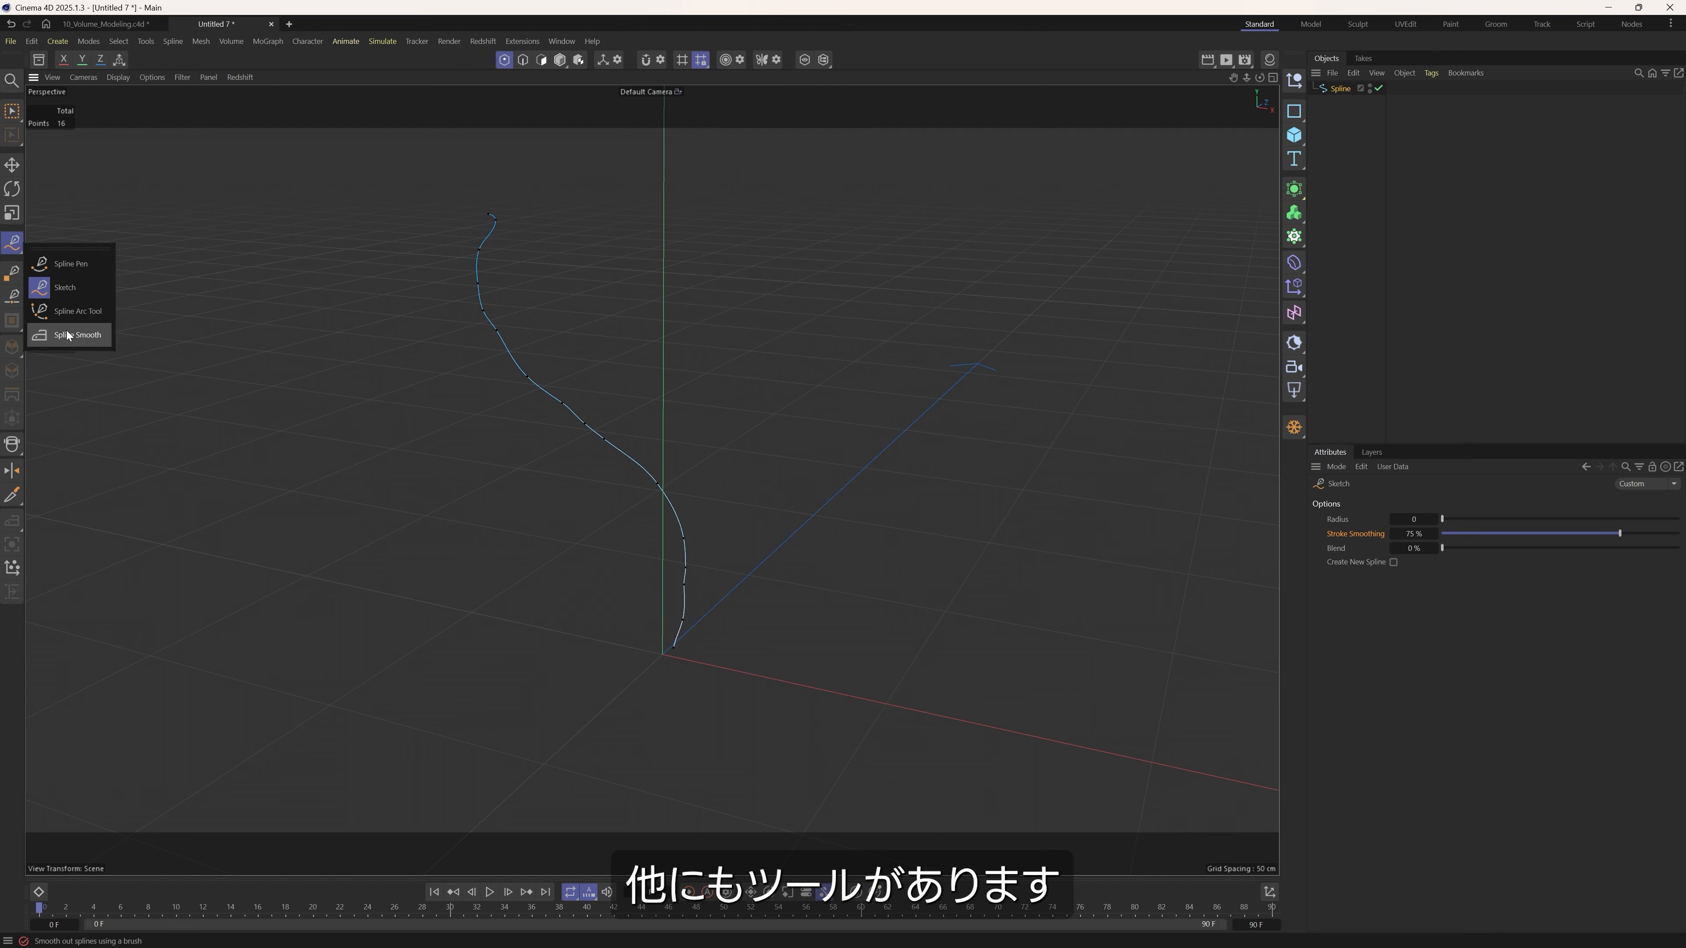
{"action": "left_click", "coordinate": [90, 335]}
{"action": "mouse_move", "coordinate": [491, 265]}
{"action": "left_mouse_down"}
{"action": "mouse_move", "coordinate": [493, 219]}
{"action": "mouse_move", "coordinate": [476, 336]}
{"action": "mouse_move", "coordinate": [662, 489]}
{"action": "mouse_move", "coordinate": [666, 670]}
{"action": "mouse_move", "coordinate": [696, 575]}
{"action": "mouse_move", "coordinate": [654, 466]}
{"action": "left_mouse_up"}
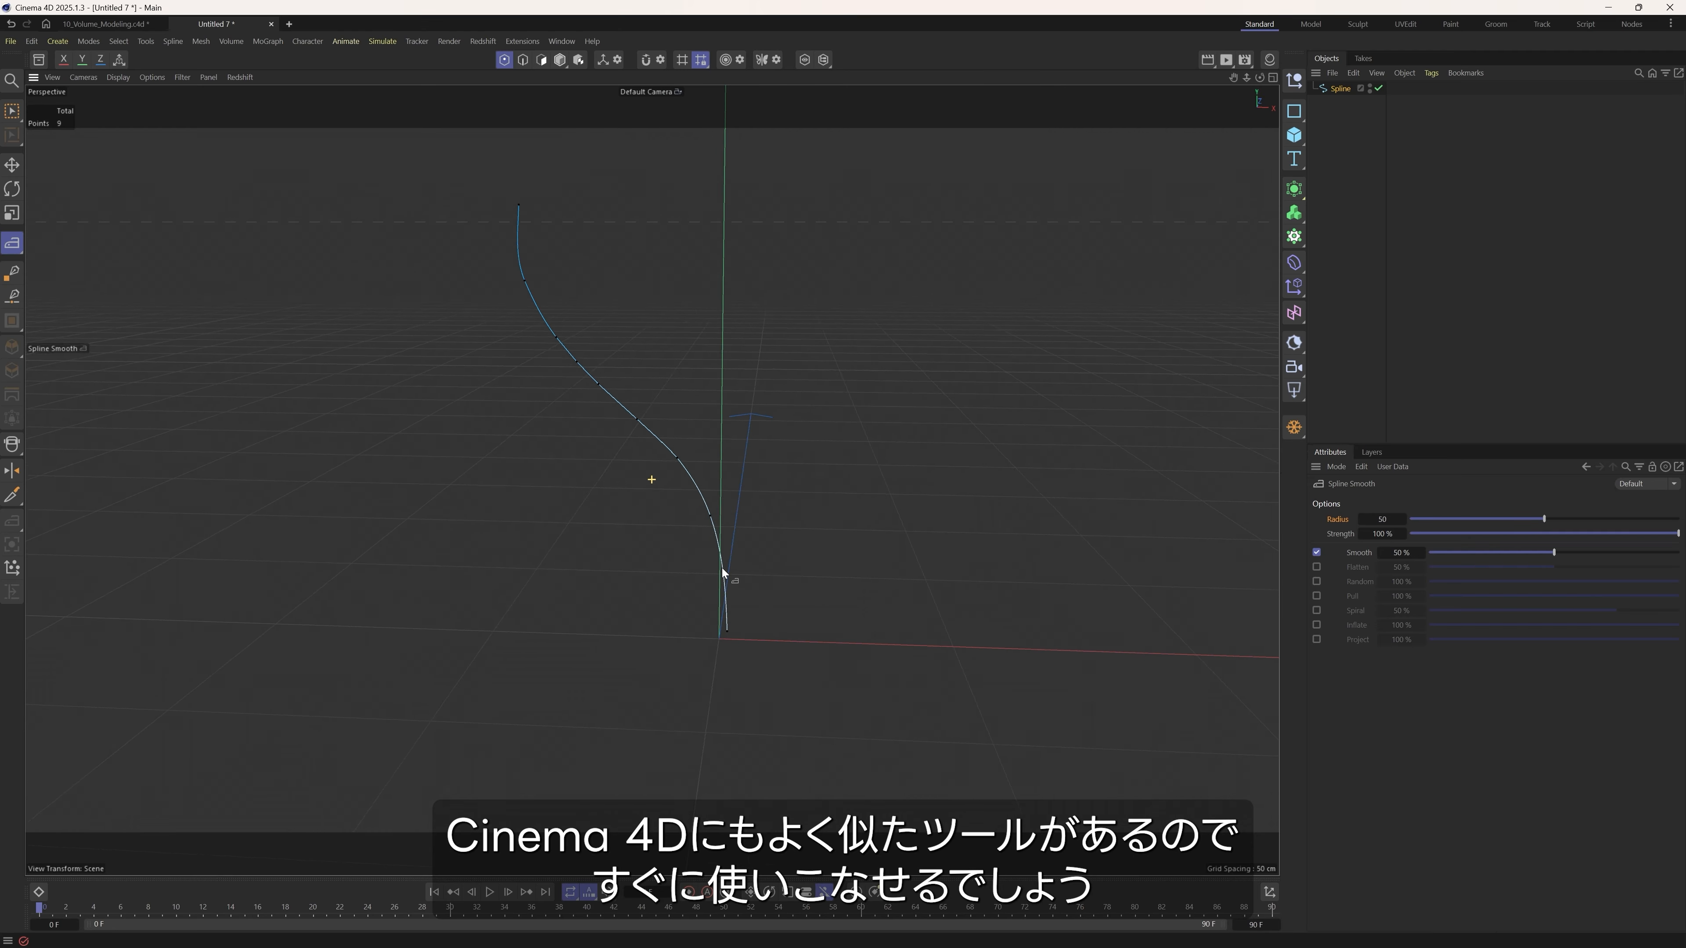
{"action": "mouse_move", "coordinate": [723, 573]}
{"action": "left_mouse_down", "text": "alt"}
{"action": "mouse_move", "coordinate": [489, 573]}
{"action": "mouse_move", "coordinate": [610, 557]}
{"action": "mouse_move", "coordinate": [651, 573]}
{"action": "mouse_move", "coordinate": [798, 482]}
{"action": "left_mouse_up", "text": "alt"}
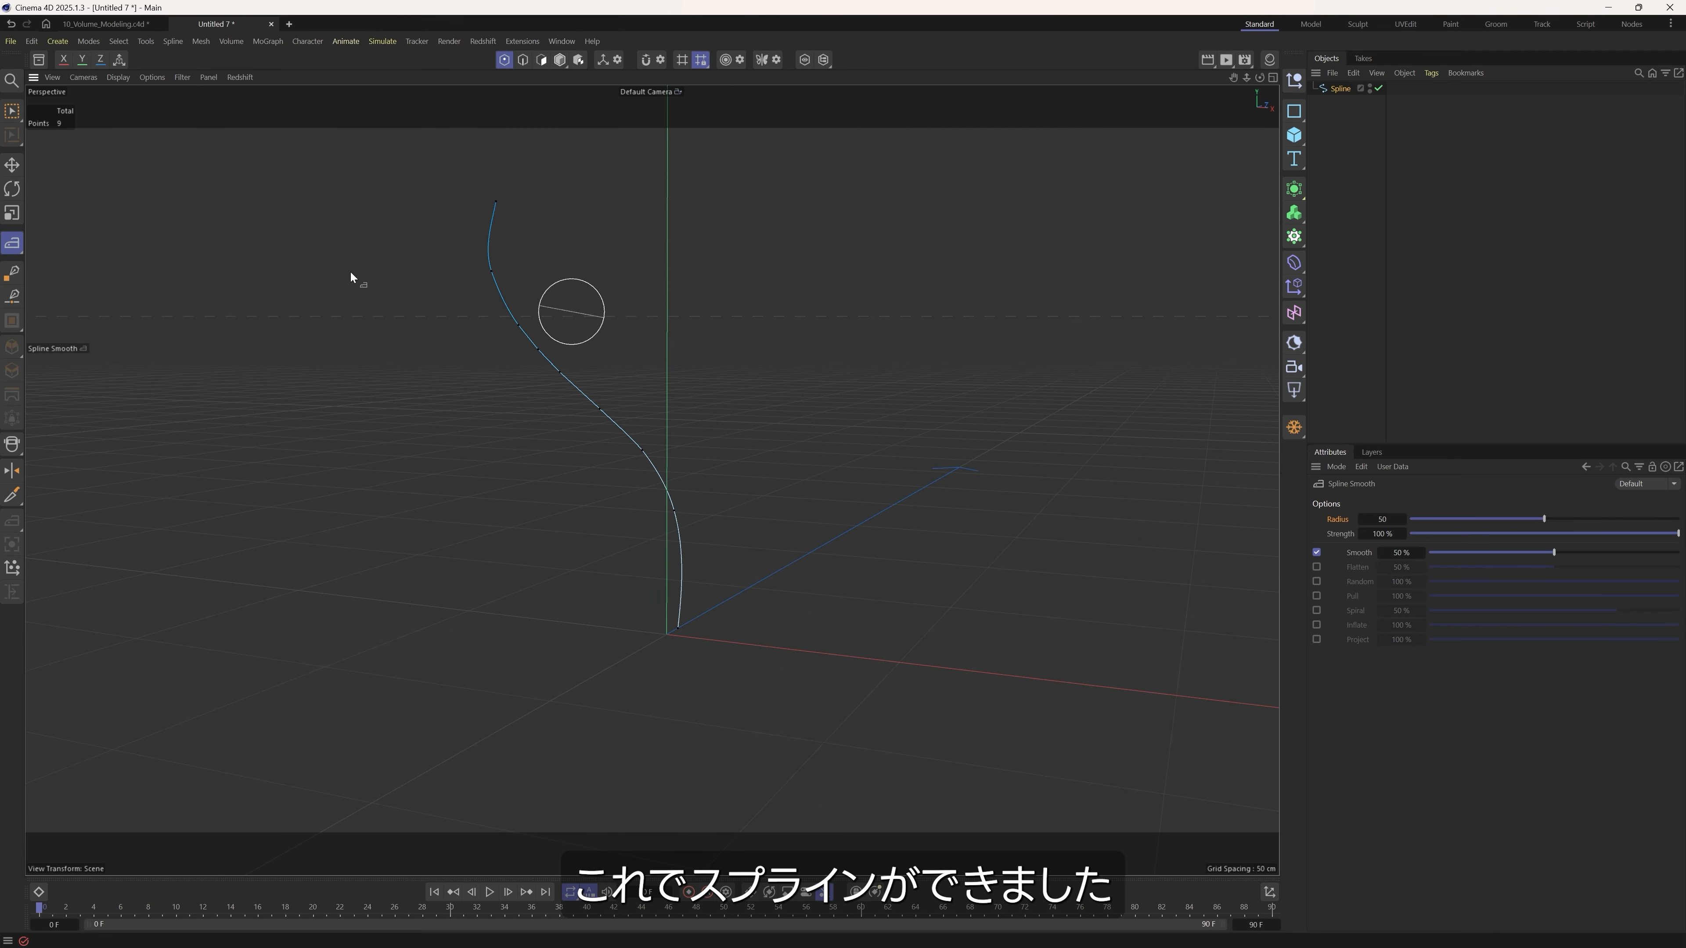
Sketch freehand branches on both sides of the main spline within the same spline object.
{"action": "left_click", "coordinate": [12, 245]}
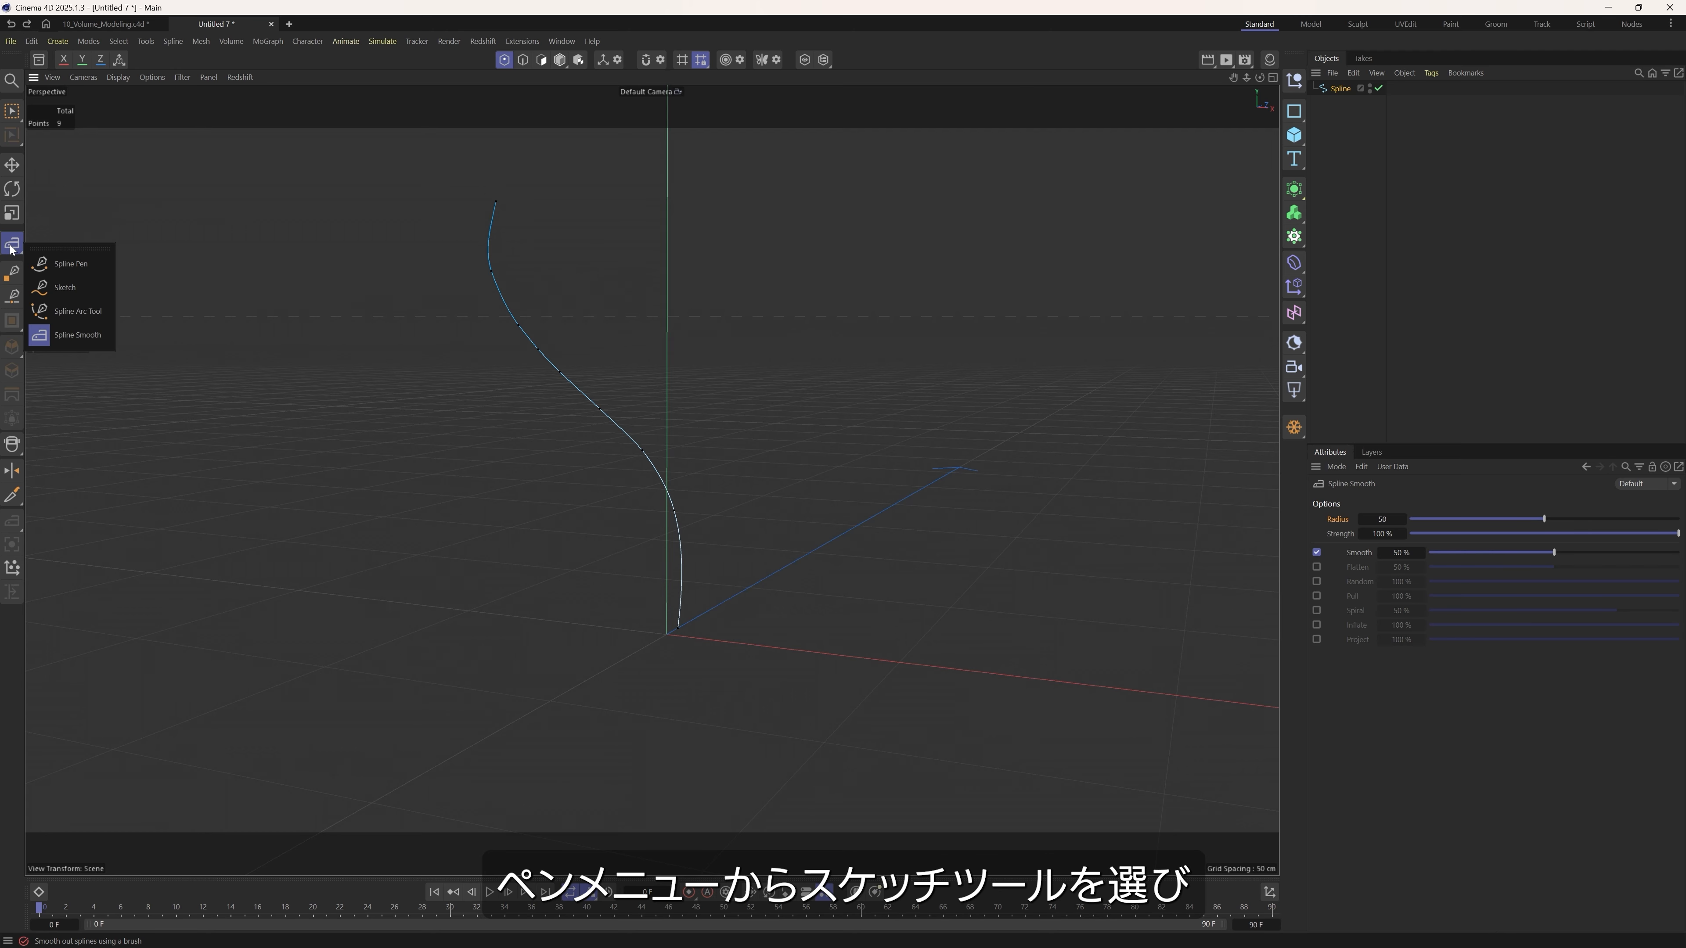
{"action": "left_click", "coordinate": [68, 286]}
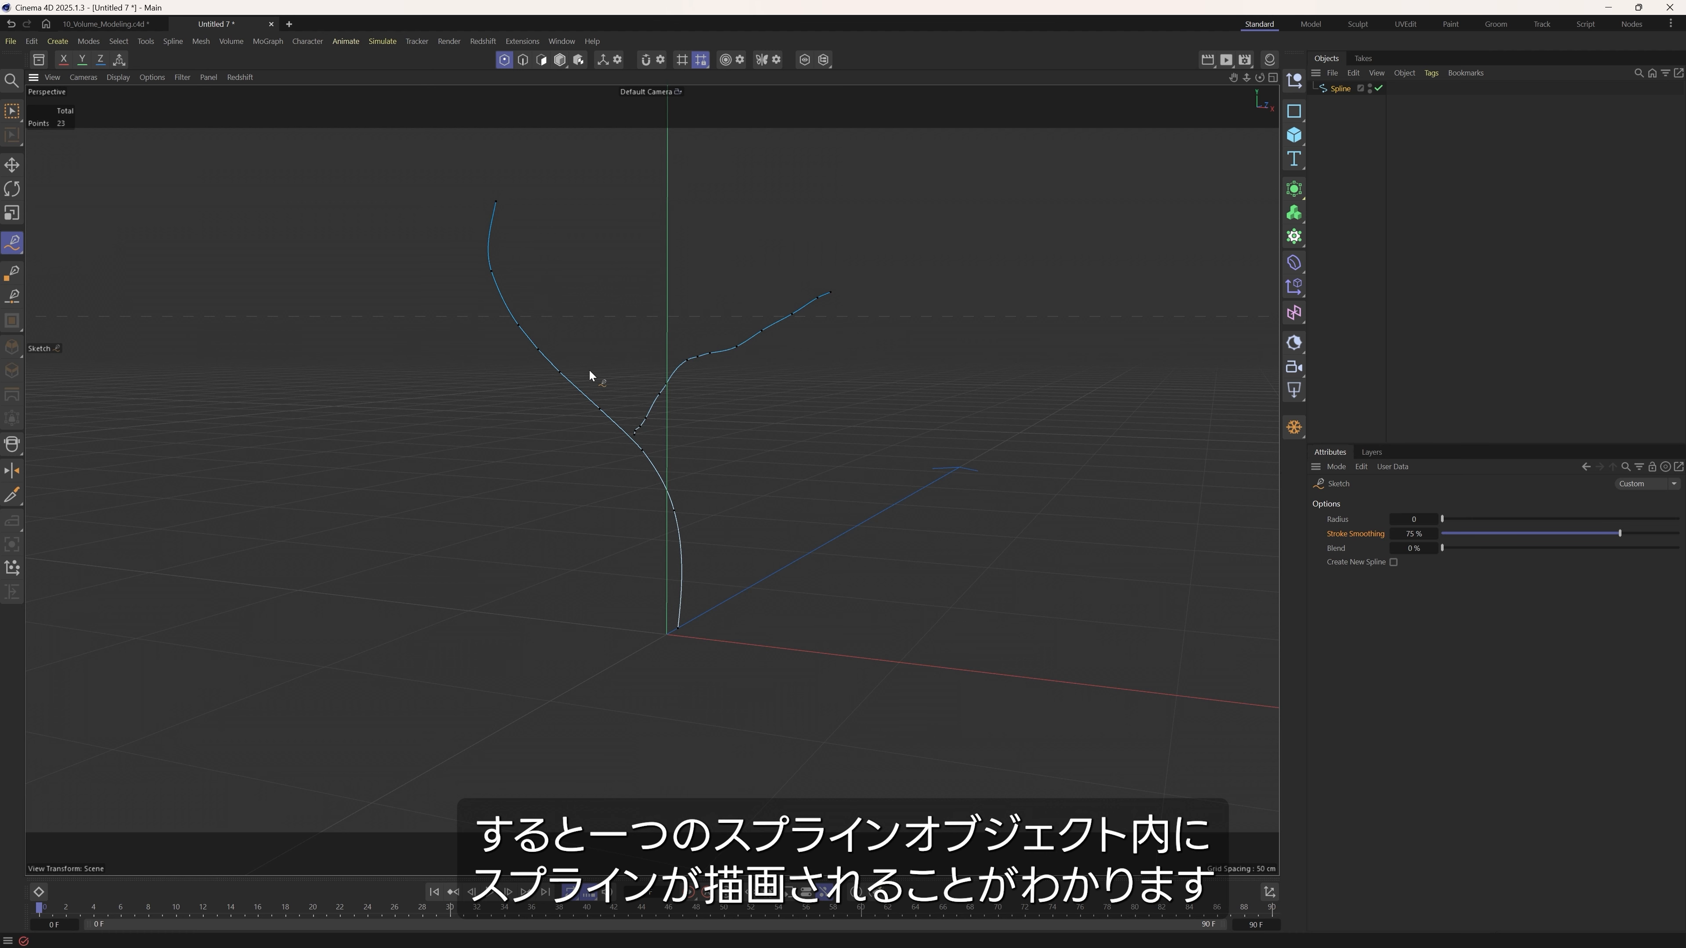
{"action": "left_click_drag", "start_coordinate": [502, 306], "coordinate": [397, 274]}
{"action": "left_click_drag", "start_coordinate": [506, 327], "coordinate": [634, 359], "text": "alt"}
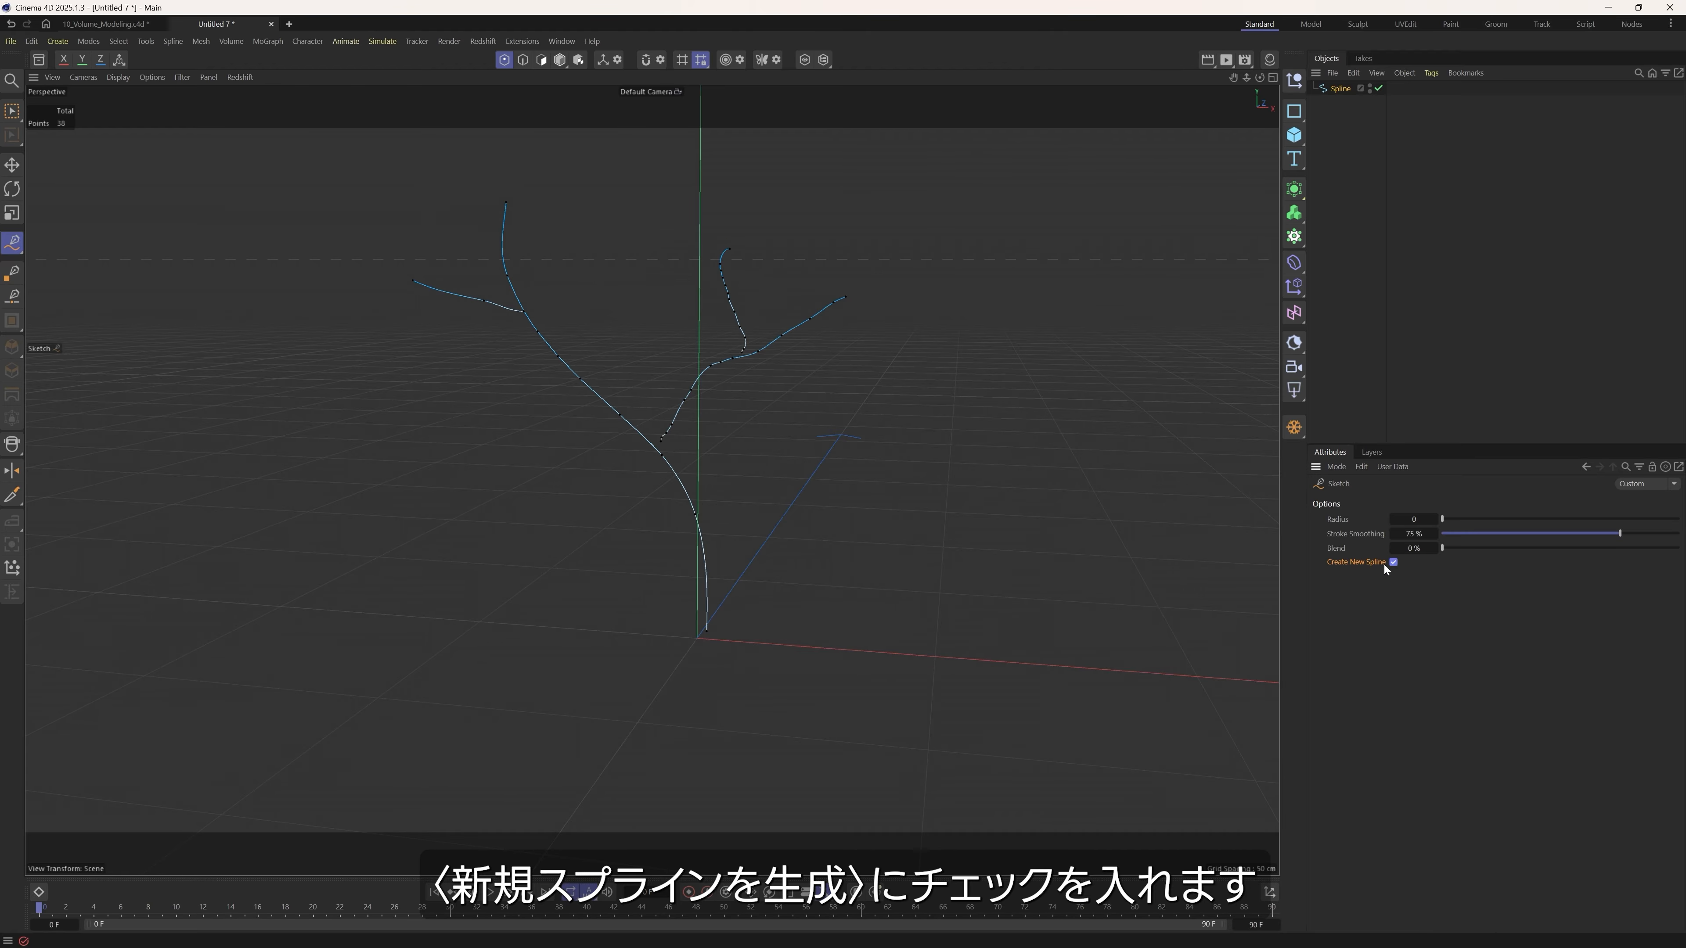
Sketch three separate splines around the branches with Create New Spline enabled, and select individual spline objects to compare them.
{"action": "mouse_move", "coordinate": [377, 551]}
{"action": "left_mouse_down"}
{"action": "mouse_move", "coordinate": [258, 311]}
{"action": "mouse_move", "coordinate": [242, 314]}
{"action": "left_mouse_up"}
{"action": "mouse_move", "coordinate": [886, 569]}
{"action": "left_mouse_down"}
{"action": "mouse_move", "coordinate": [986, 335]}
{"action": "mouse_move", "coordinate": [1027, 313]}
{"action": "left_mouse_up"}
{"action": "left_click_drag", "start_coordinate": [538, 602], "coordinate": [526, 423]}
{"action": "left_click", "coordinate": [1327, 148]}
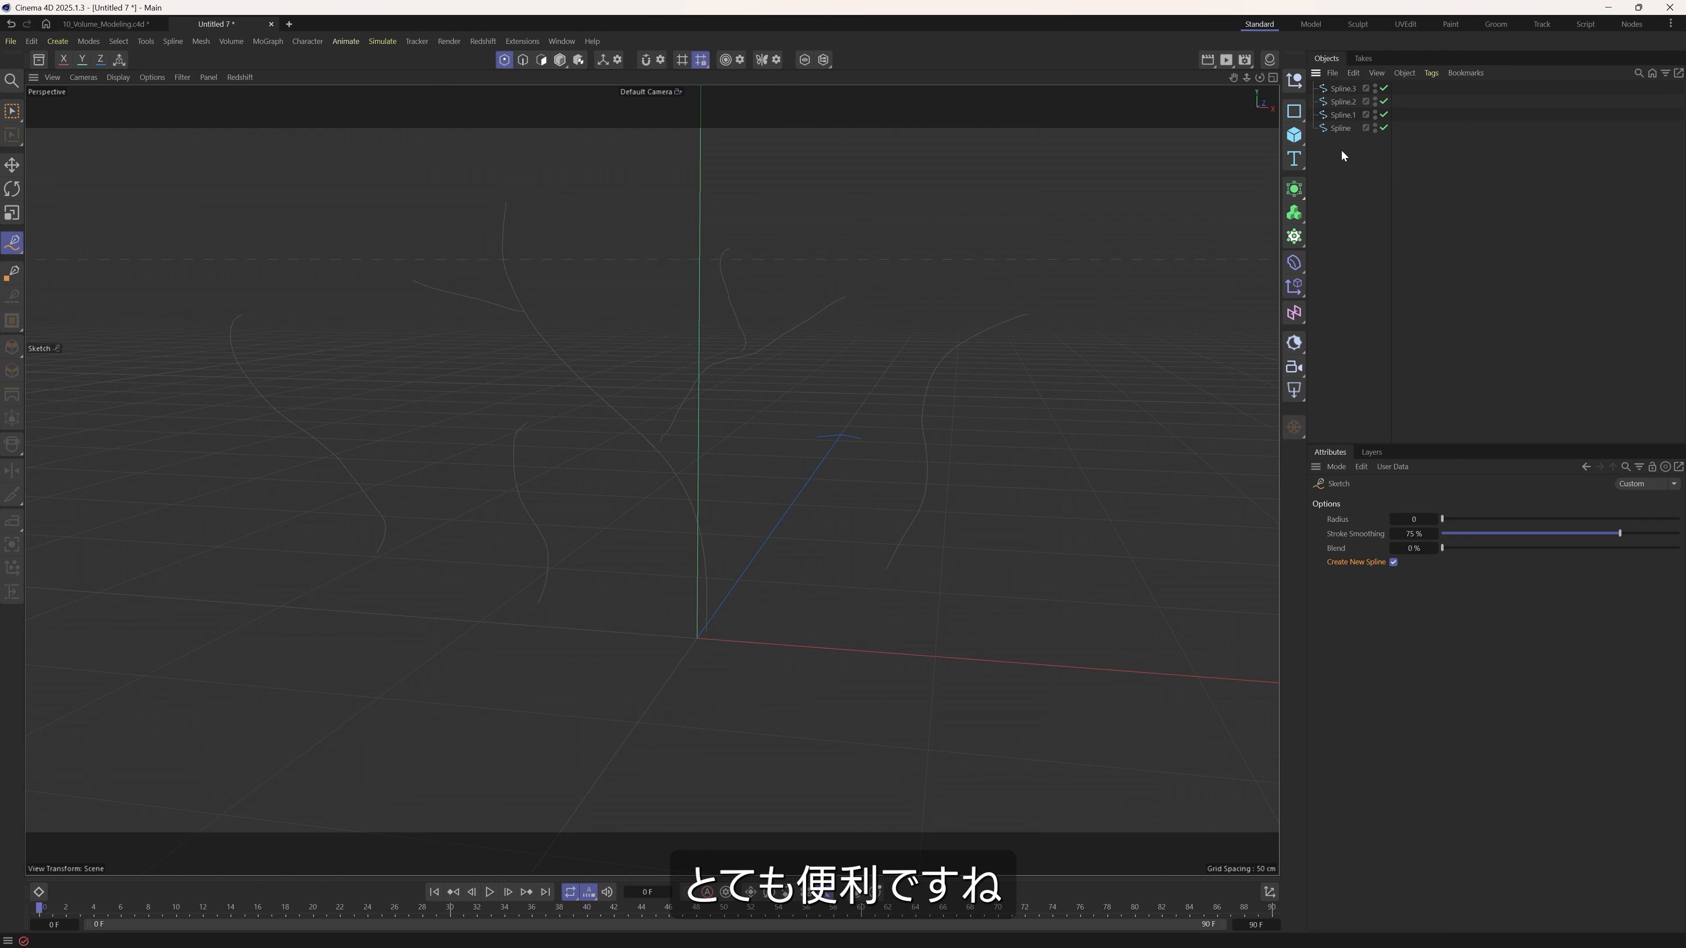
{"action": "left_click", "coordinate": [1343, 126]}
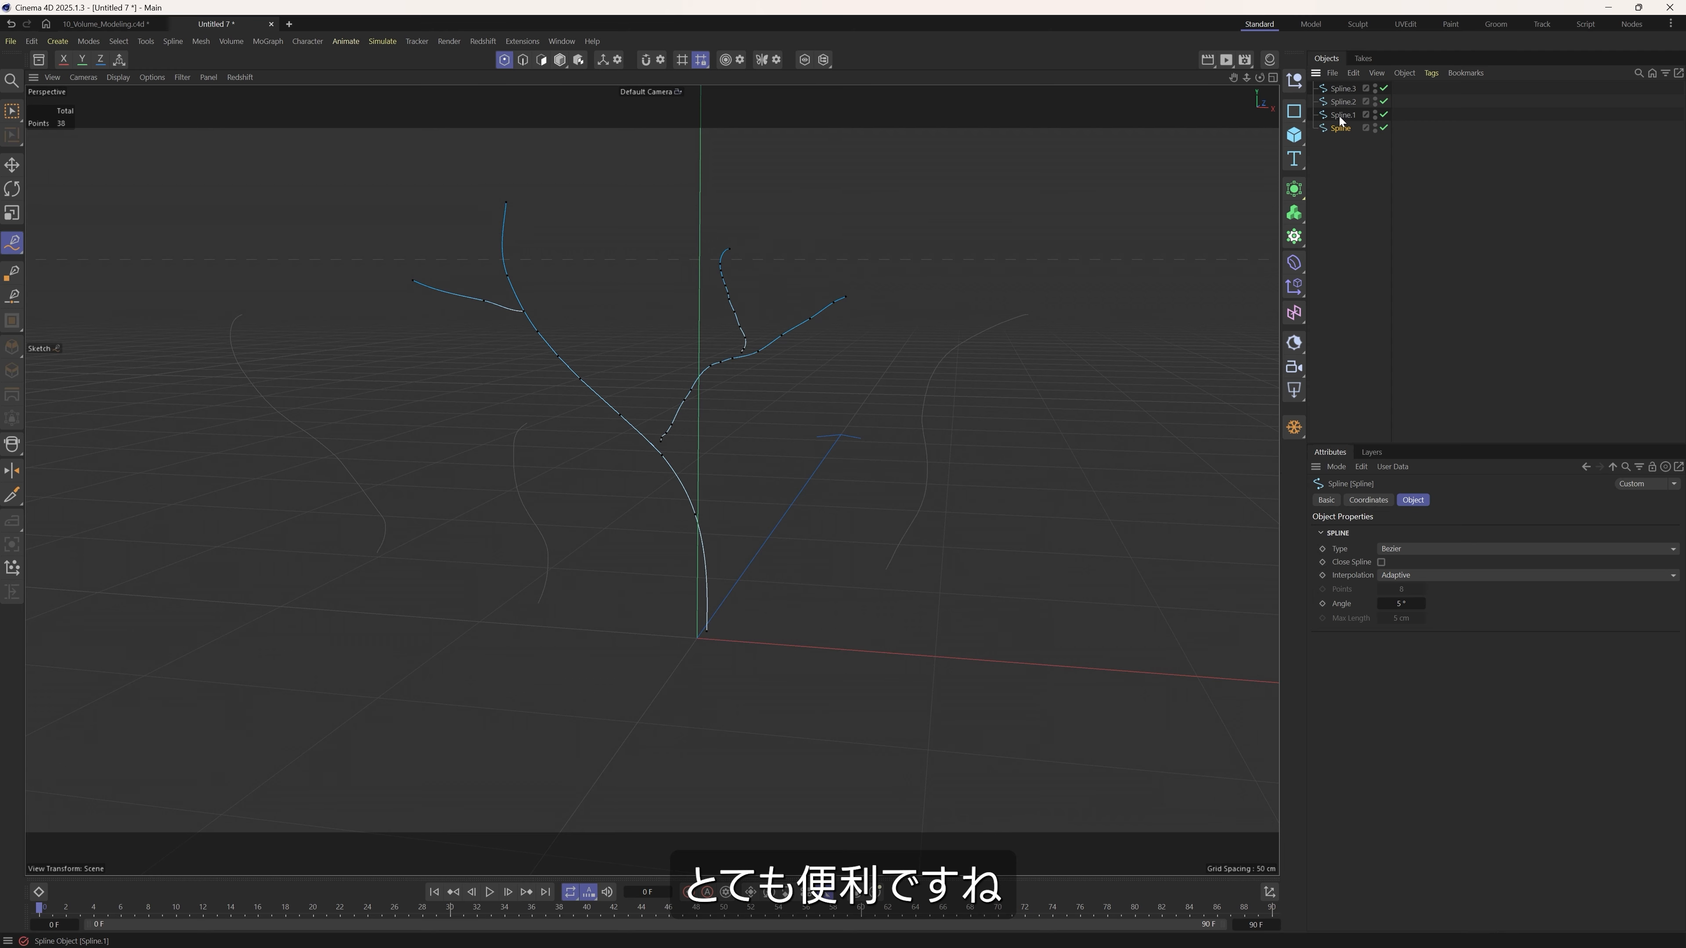
{"action": "left_click", "coordinate": [1339, 118]}
Undo the separate splines and the branches back to the main spline, and disable Create New Spline for the Sketch tool.
{"action": "key", "text": "ctrl+z"}
{"action": "key", "text": "ctrl+z"}
{"action": "key", "text": "ctrl+z"}
{"action": "key", "text": "ctrl+z"}
{"action": "key", "text": "ctrl+z"}
{"action": "key", "text": "ctrl+z"}
{"action": "key", "text": "ctrl+z"}
{"action": "key", "text": "ctrl+z"}
{"action": "key", "text": "ctrl+z"}
{"action": "key", "text": "ctrl+z"}
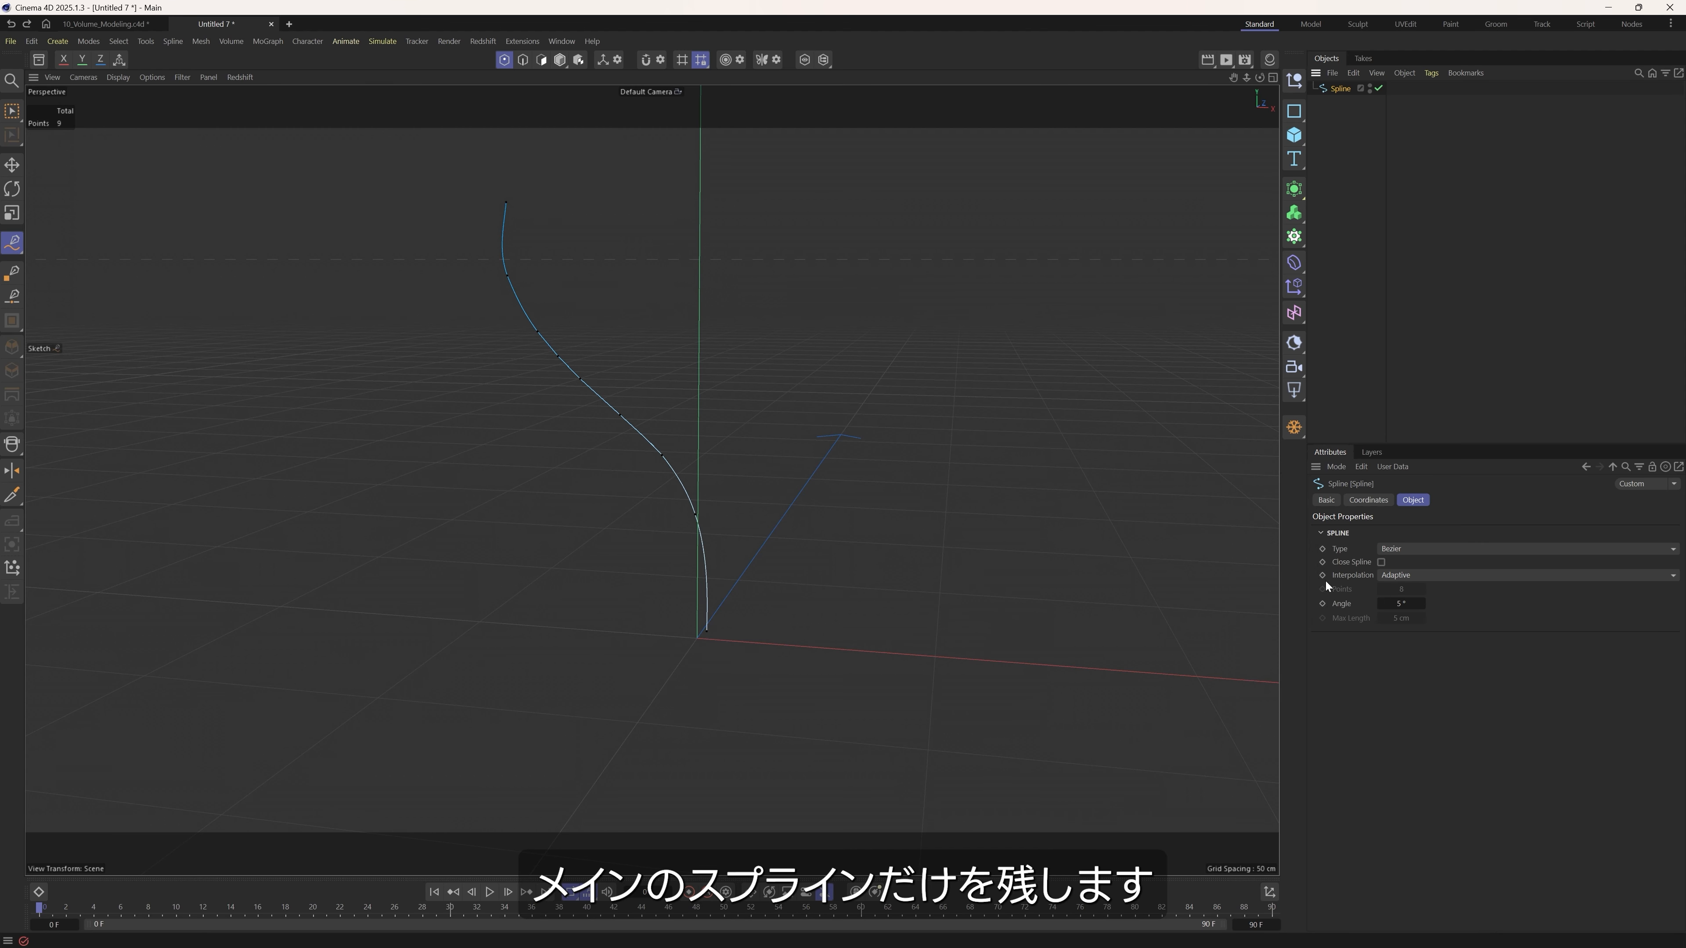
{"action": "left_click", "coordinate": [13, 243]}
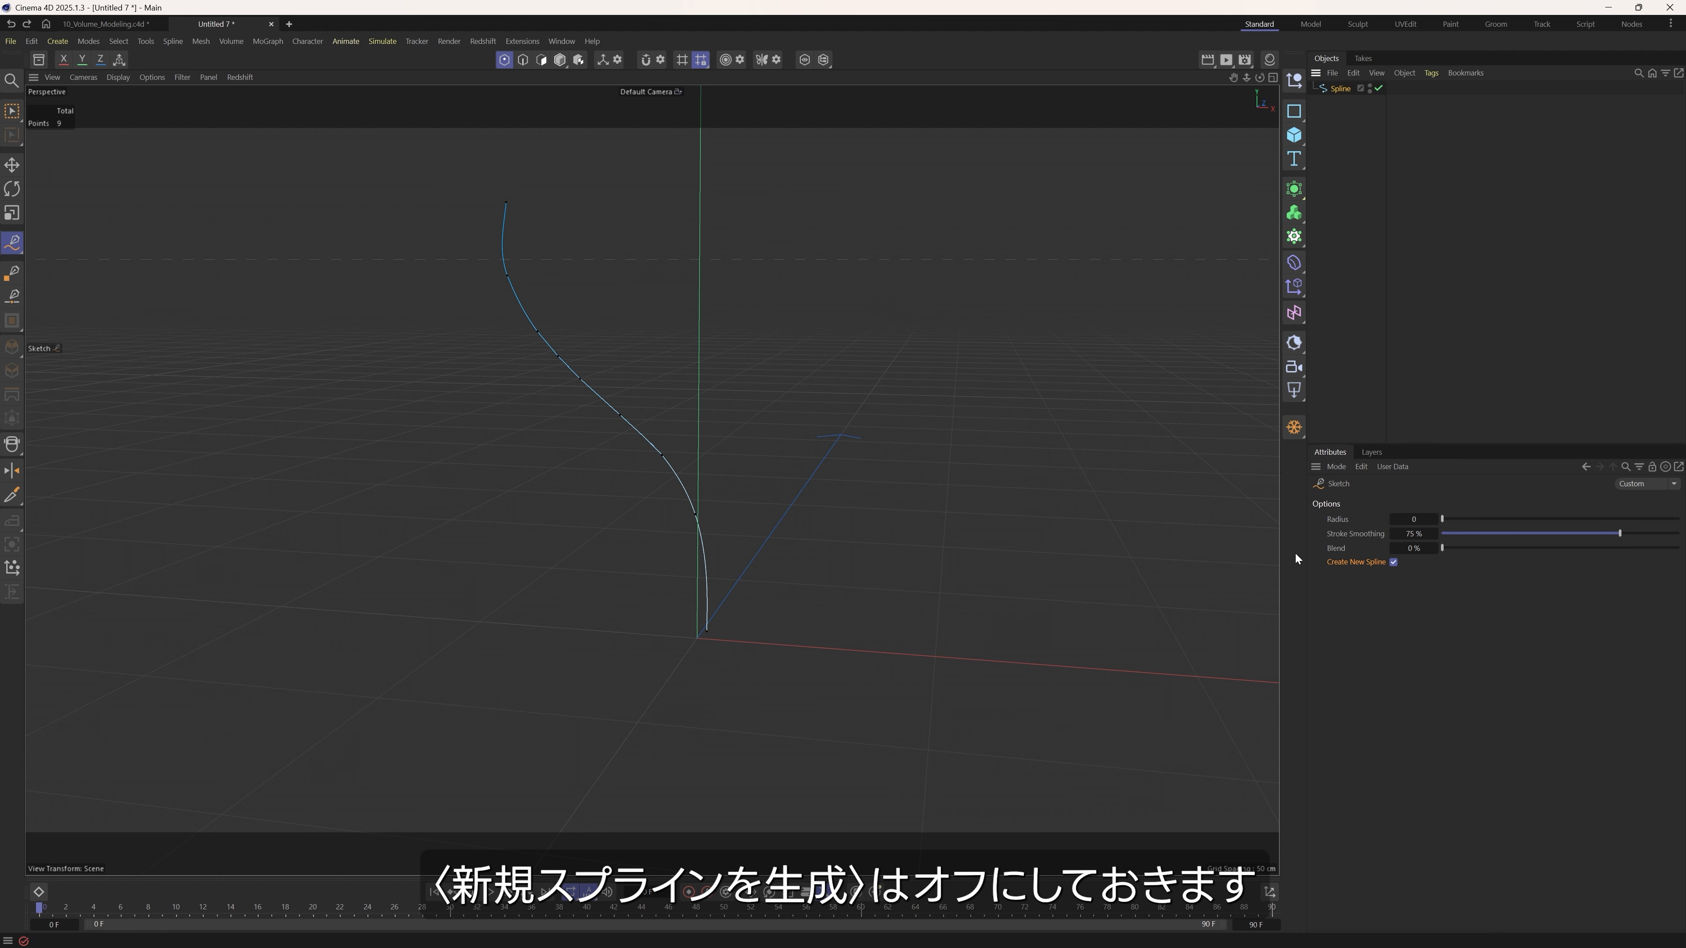
{"action": "left_click", "coordinate": [1392, 563]}
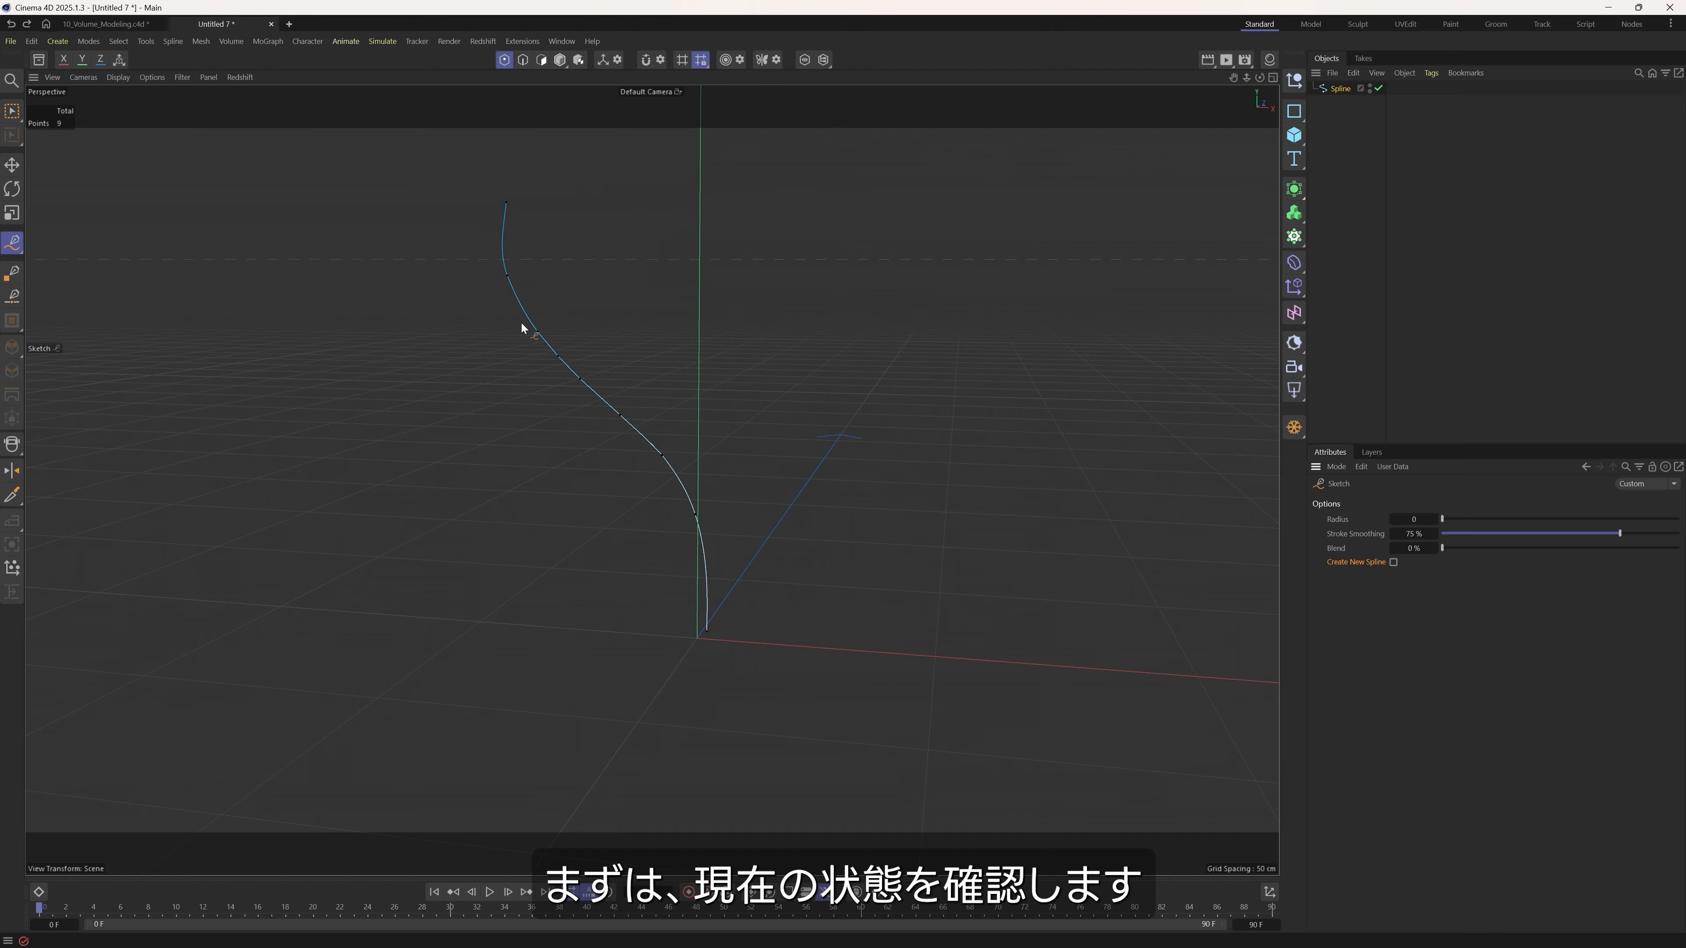
Move points along the main spline in 3D space to shape its bends, and delete one of the points.
{"action": "left_click_drag", "start_coordinate": [528, 333], "coordinate": [521, 270], "text": "alt"}
{"action": "key", "text": "e"}
{"action": "left_click", "coordinate": [624, 533]}
{"action": "mouse_move", "coordinate": [626, 539]}
{"action": "left_mouse_down", "text": "alt"}
{"action": "mouse_move", "coordinate": [668, 506]}
{"action": "mouse_move", "coordinate": [643, 501]}
{"action": "left_mouse_up", "text": "alt"}
{"action": "left_click", "coordinate": [603, 457]}
{"action": "left_click_drag", "start_coordinate": [666, 442], "coordinate": [631, 442]}
{"action": "left_click_drag", "start_coordinate": [598, 514], "coordinate": [560, 486], "text": "alt"}
{"action": "left_click", "coordinate": [558, 534]}
{"action": "left_click", "coordinate": [570, 653]}
{"action": "left_click_drag", "start_coordinate": [573, 627], "coordinate": [567, 623]}
{"action": "left_click_drag", "start_coordinate": [577, 562], "coordinate": [525, 568], "text": "alt"}
{"action": "left_click", "coordinate": [571, 415]}
{"action": "key", "text": "Delete"}
Move the main spline's base point to the world origin and reposition its tip point.
{"action": "left_click_drag", "start_coordinate": [520, 439], "coordinate": [693, 543], "text": "alt"}
{"action": "left_click", "coordinate": [614, 370]}
{"action": "left_click", "coordinate": [732, 643]}
{"action": "left_click_drag", "start_coordinate": [811, 618], "coordinate": [554, 622], "text": "alt"}
{"action": "left_click", "coordinate": [709, 636]}
{"action": "left_click", "coordinate": [629, 651]}
{"action": "left_click_drag", "start_coordinate": [692, 652], "coordinate": [592, 400]}
{"action": "left_click", "coordinate": [536, 245]}
{"action": "left_click_drag", "start_coordinate": [539, 244], "coordinate": [559, 461], "text": "alt"}
Try sketching a branch beside the middle of the main spline without snapping, check where it meets the trunk, and undo it.
{"action": "left_click", "coordinate": [12, 242]}
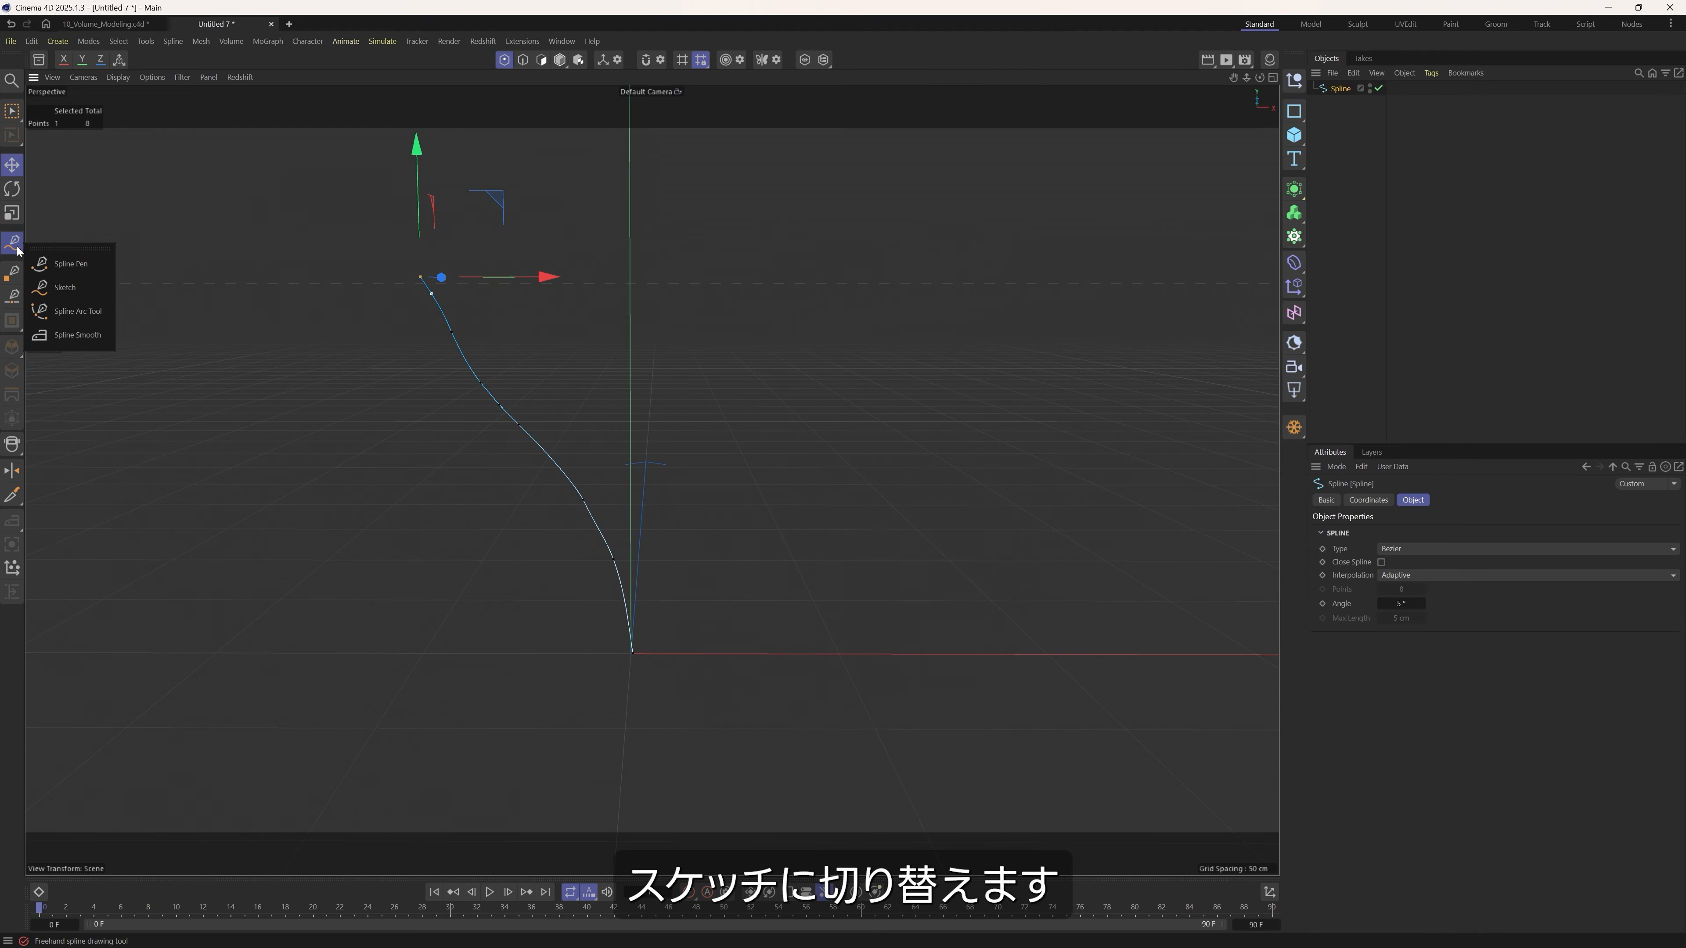
{"action": "left_click", "coordinate": [69, 286]}
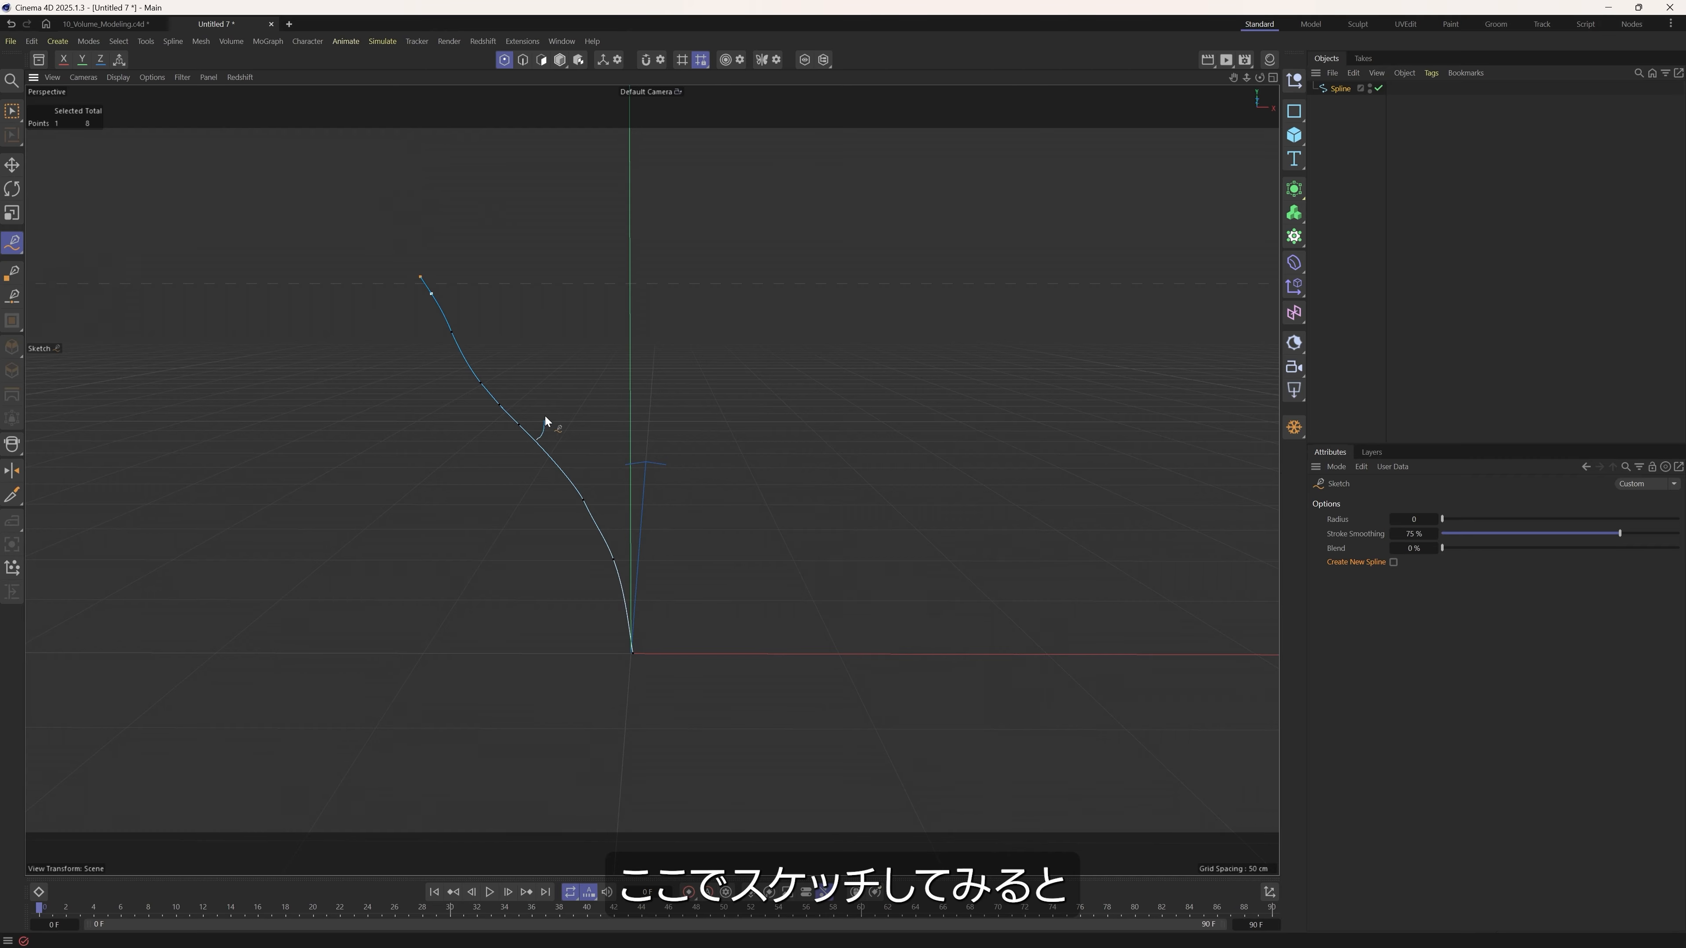
{"action": "left_click_drag", "start_coordinate": [633, 257], "coordinate": [639, 254]}
{"action": "left_click_drag", "start_coordinate": [651, 478], "coordinate": [470, 462], "text": "alt"}
{"action": "mouse_move", "coordinate": [575, 420]}
{"action": "left_mouse_down", "text": "alt"}
{"action": "mouse_move", "coordinate": [392, 401]}
{"action": "mouse_move", "coordinate": [658, 403]}
{"action": "mouse_move", "coordinate": [489, 417]}
{"action": "mouse_move", "coordinate": [605, 401]}
{"action": "left_mouse_up", "text": "alt"}
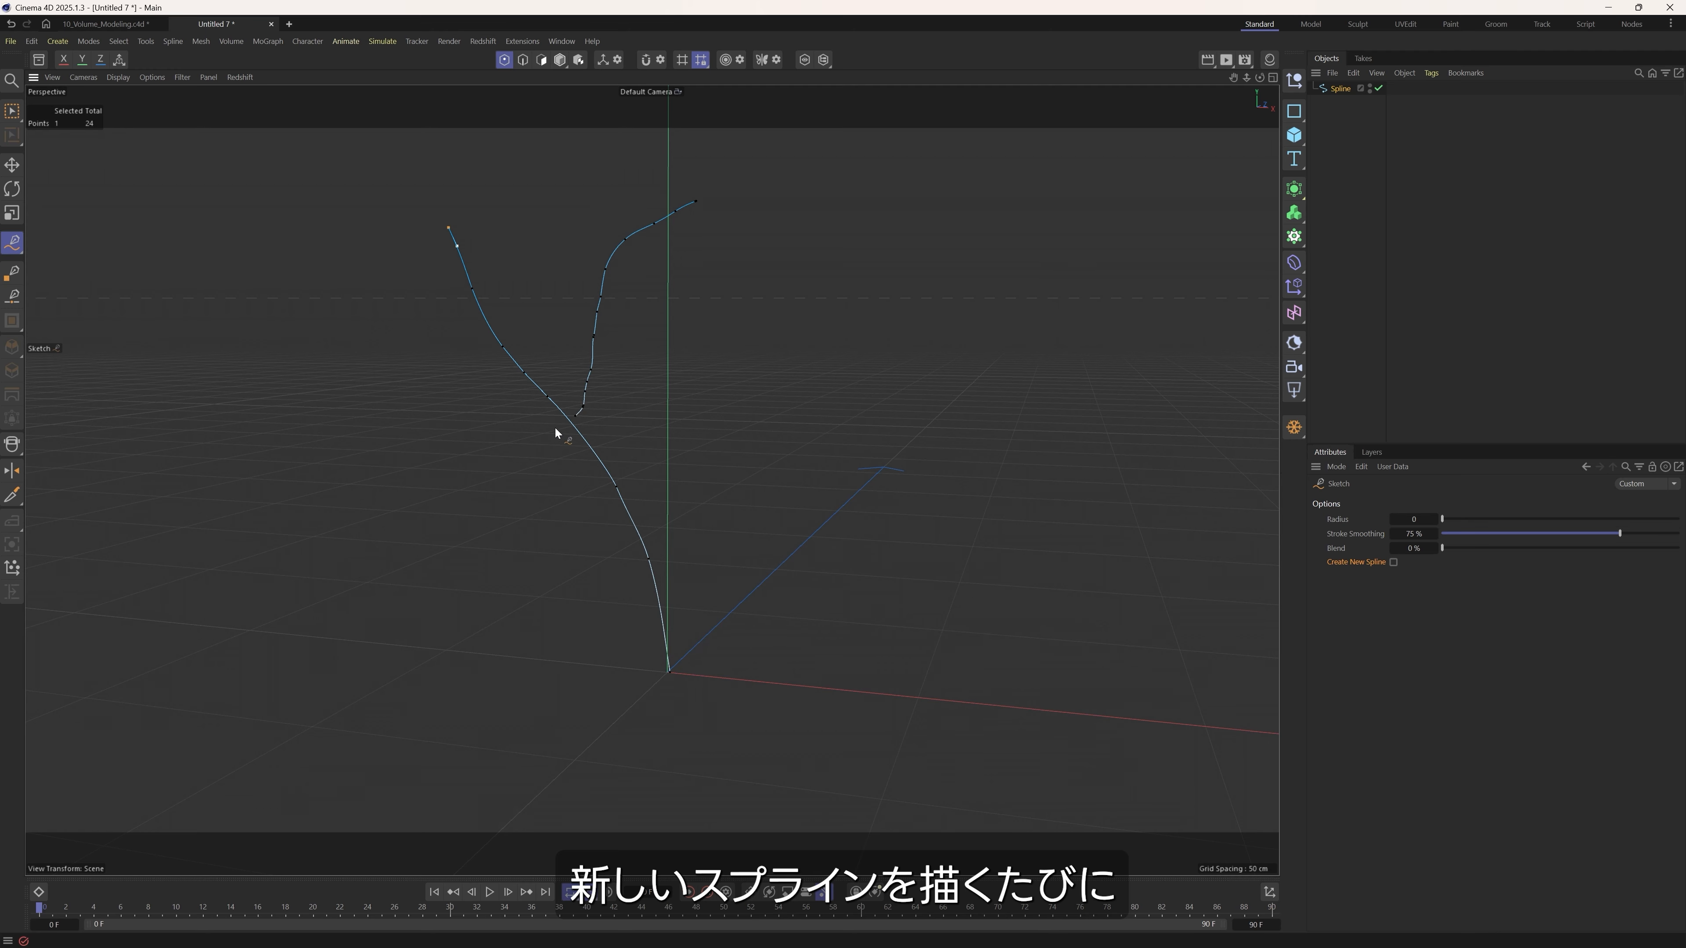
{"action": "right_click_drag", "start_coordinate": [583, 434], "coordinate": [557, 489], "text": "alt"}
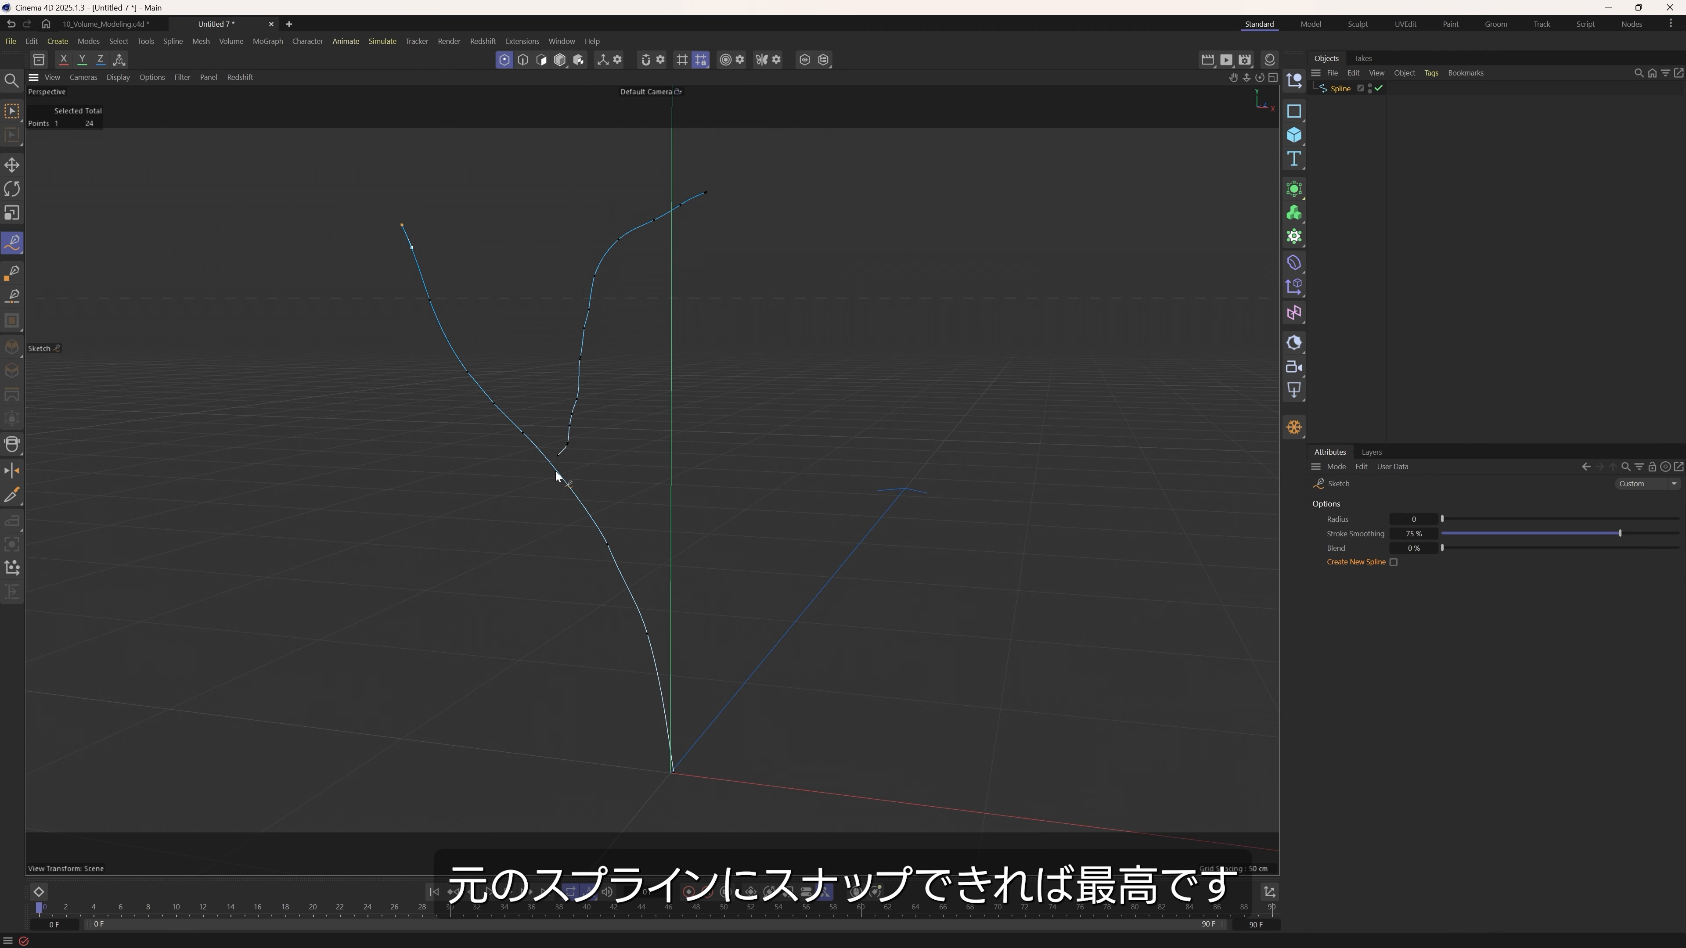
{"action": "key", "text": "ctrl+z"}
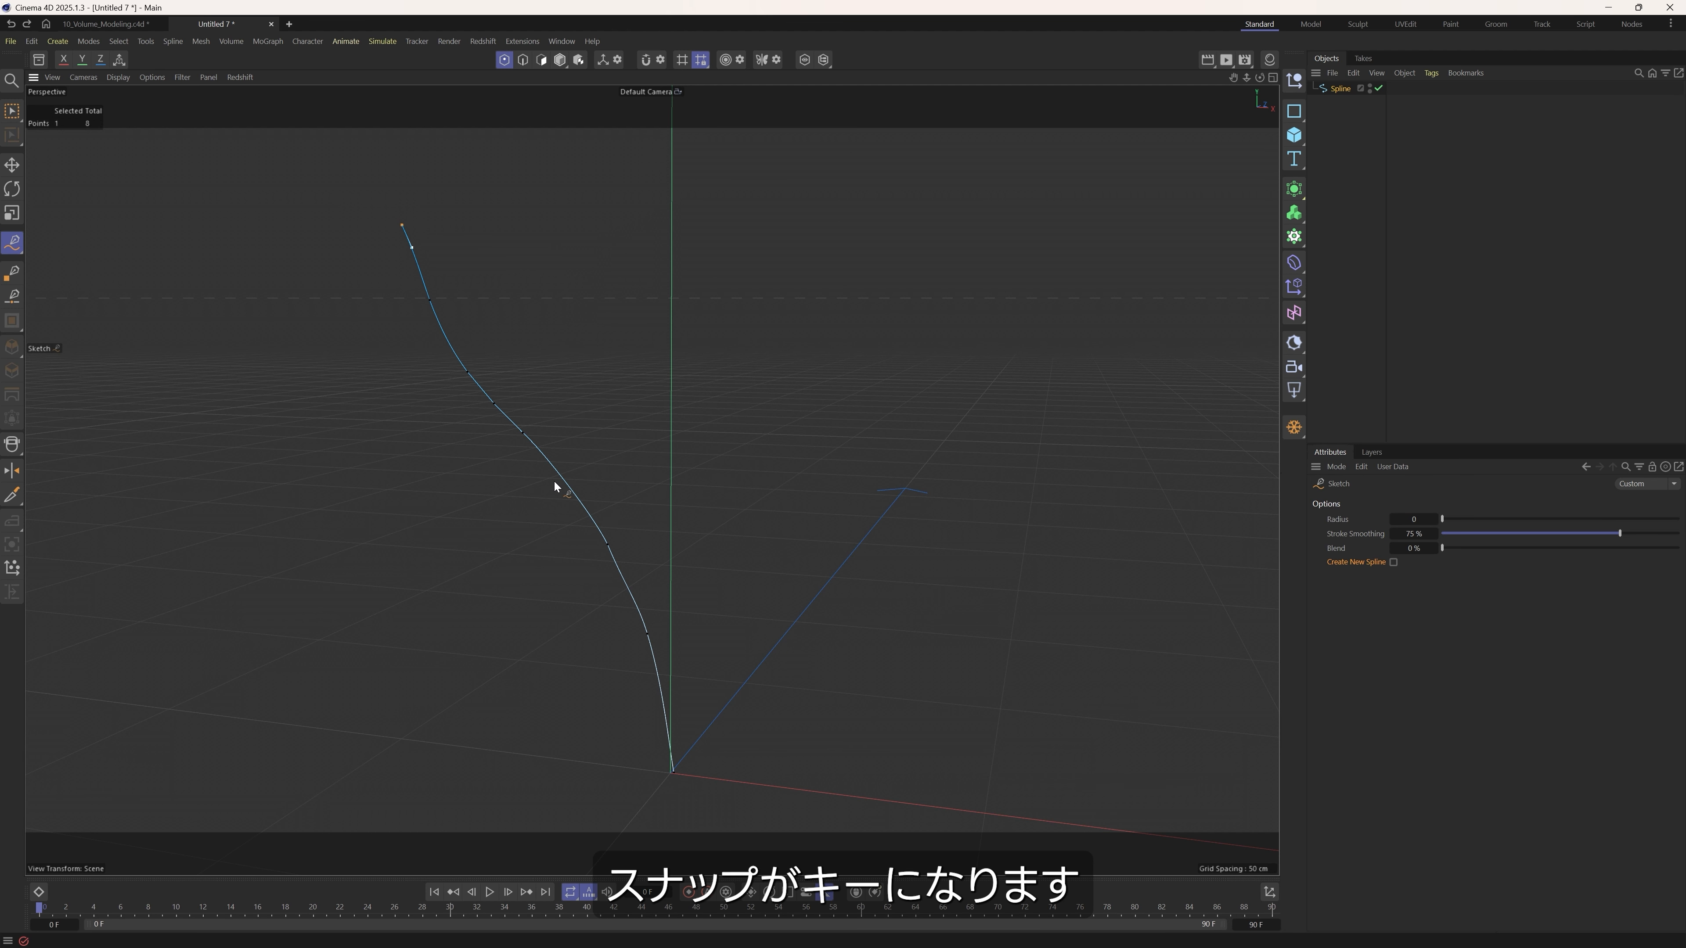
Enable snapping and turn on Spline as a snap target in the modeling settings.
{"action": "left_click", "coordinate": [647, 60]}
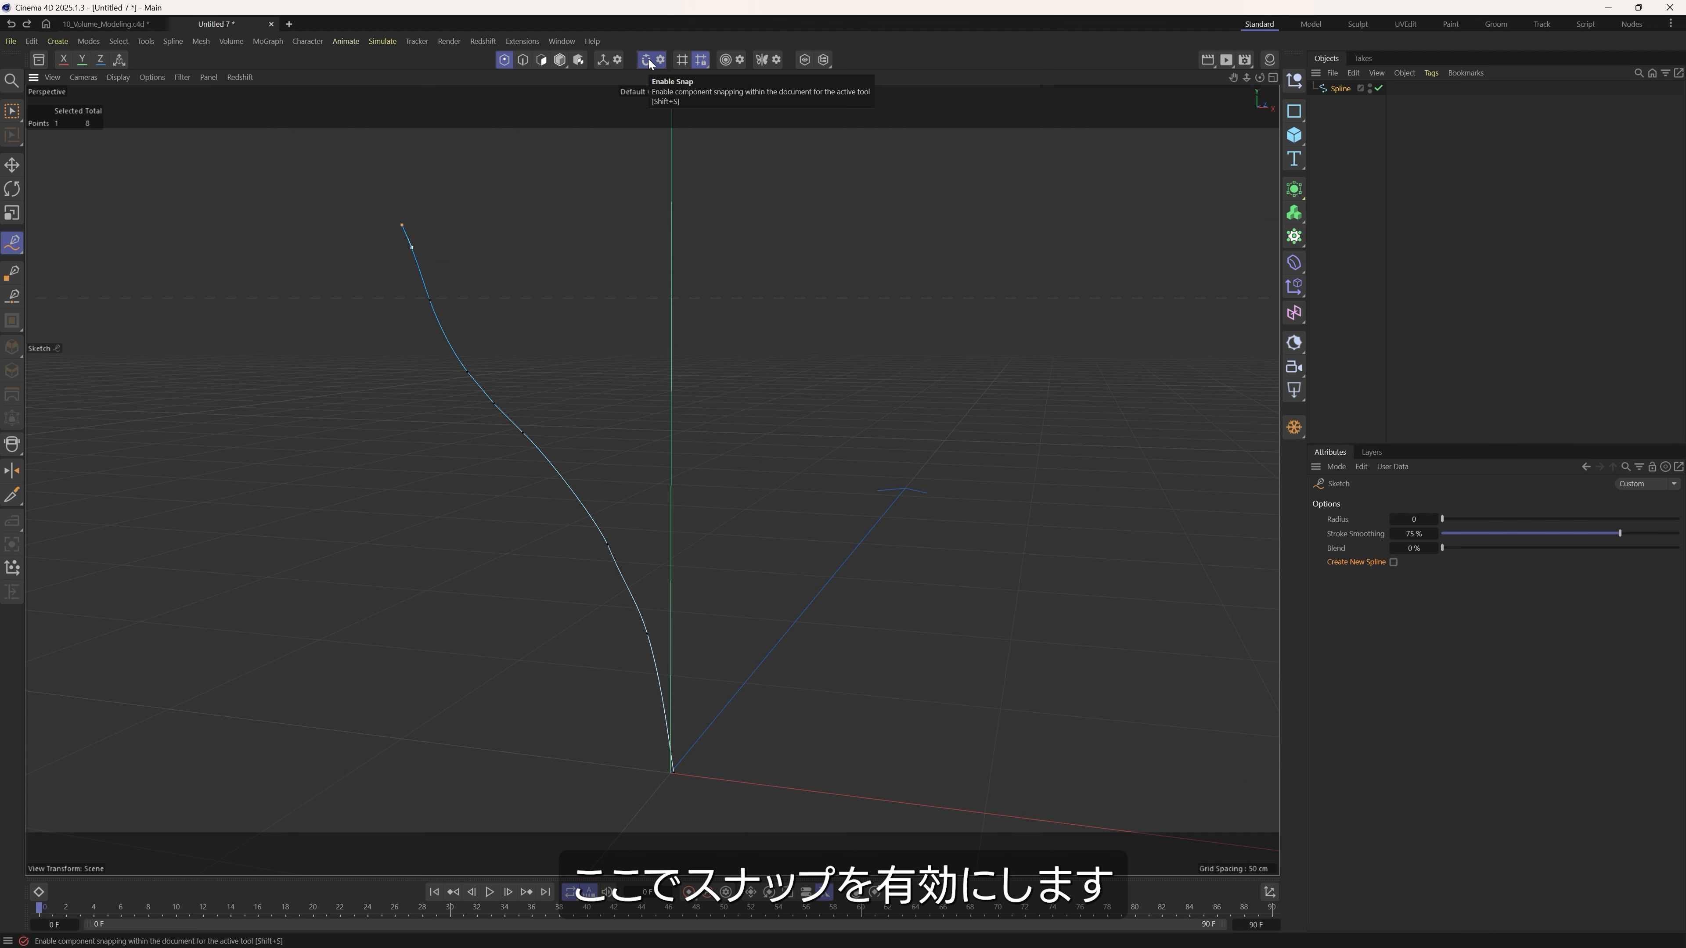
{"action": "left_click", "coordinate": [660, 60]}
{"action": "left_click_drag", "start_coordinate": [665, 65], "coordinate": [660, 90]}
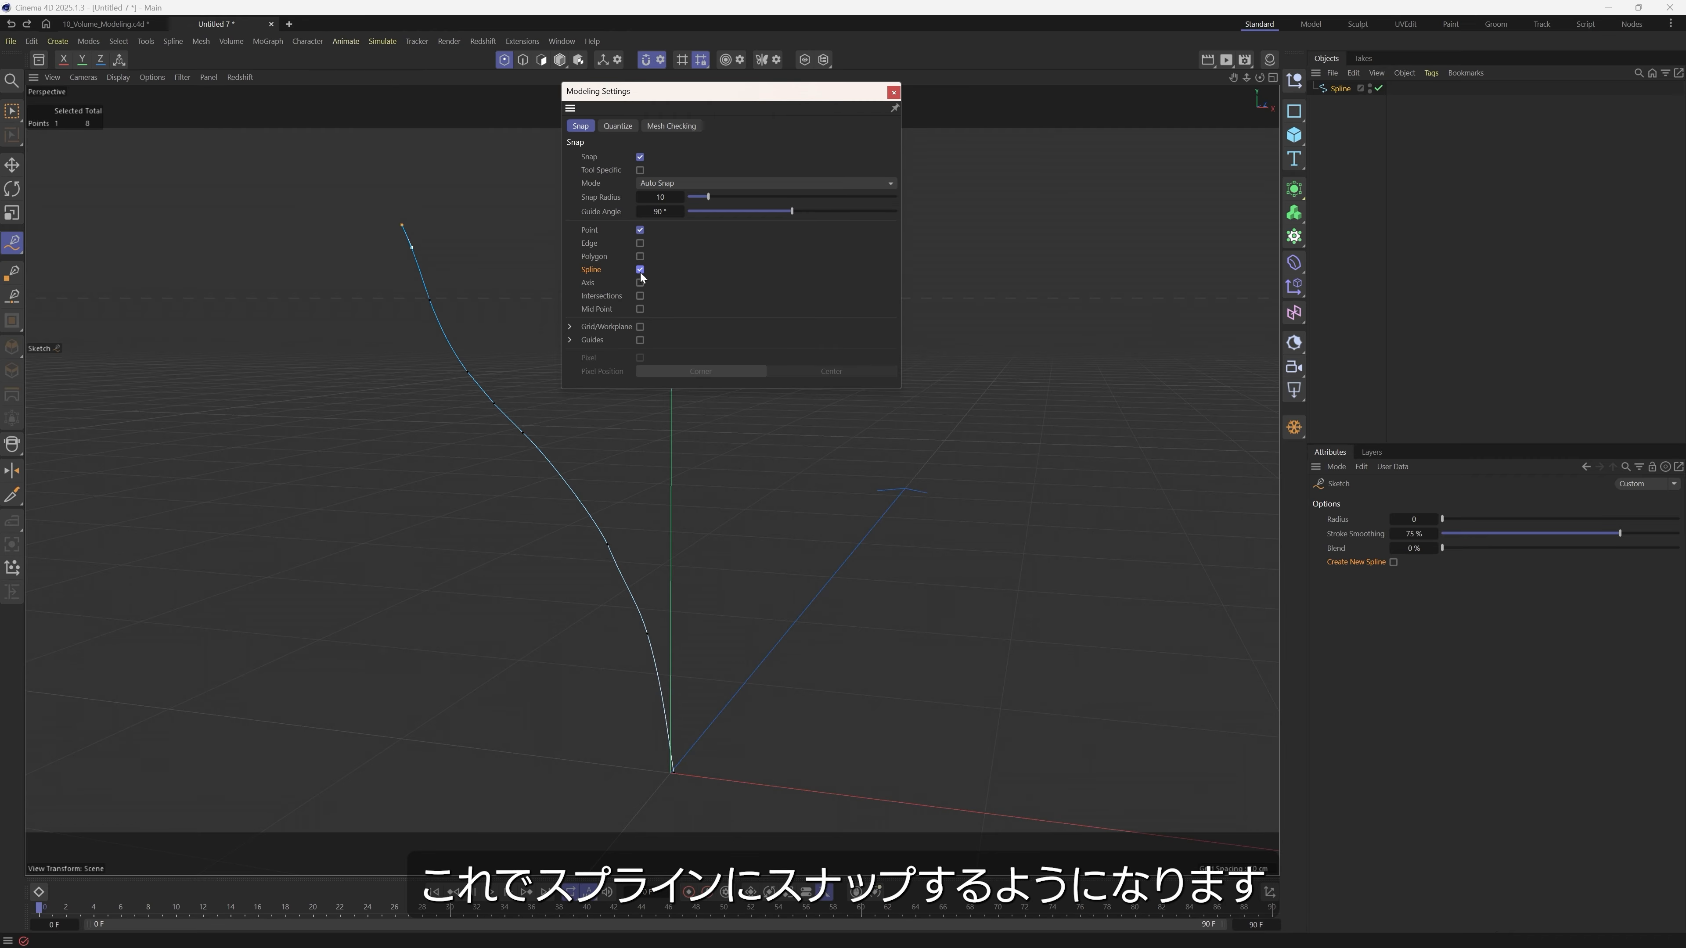
{"action": "left_click", "coordinate": [893, 91]}
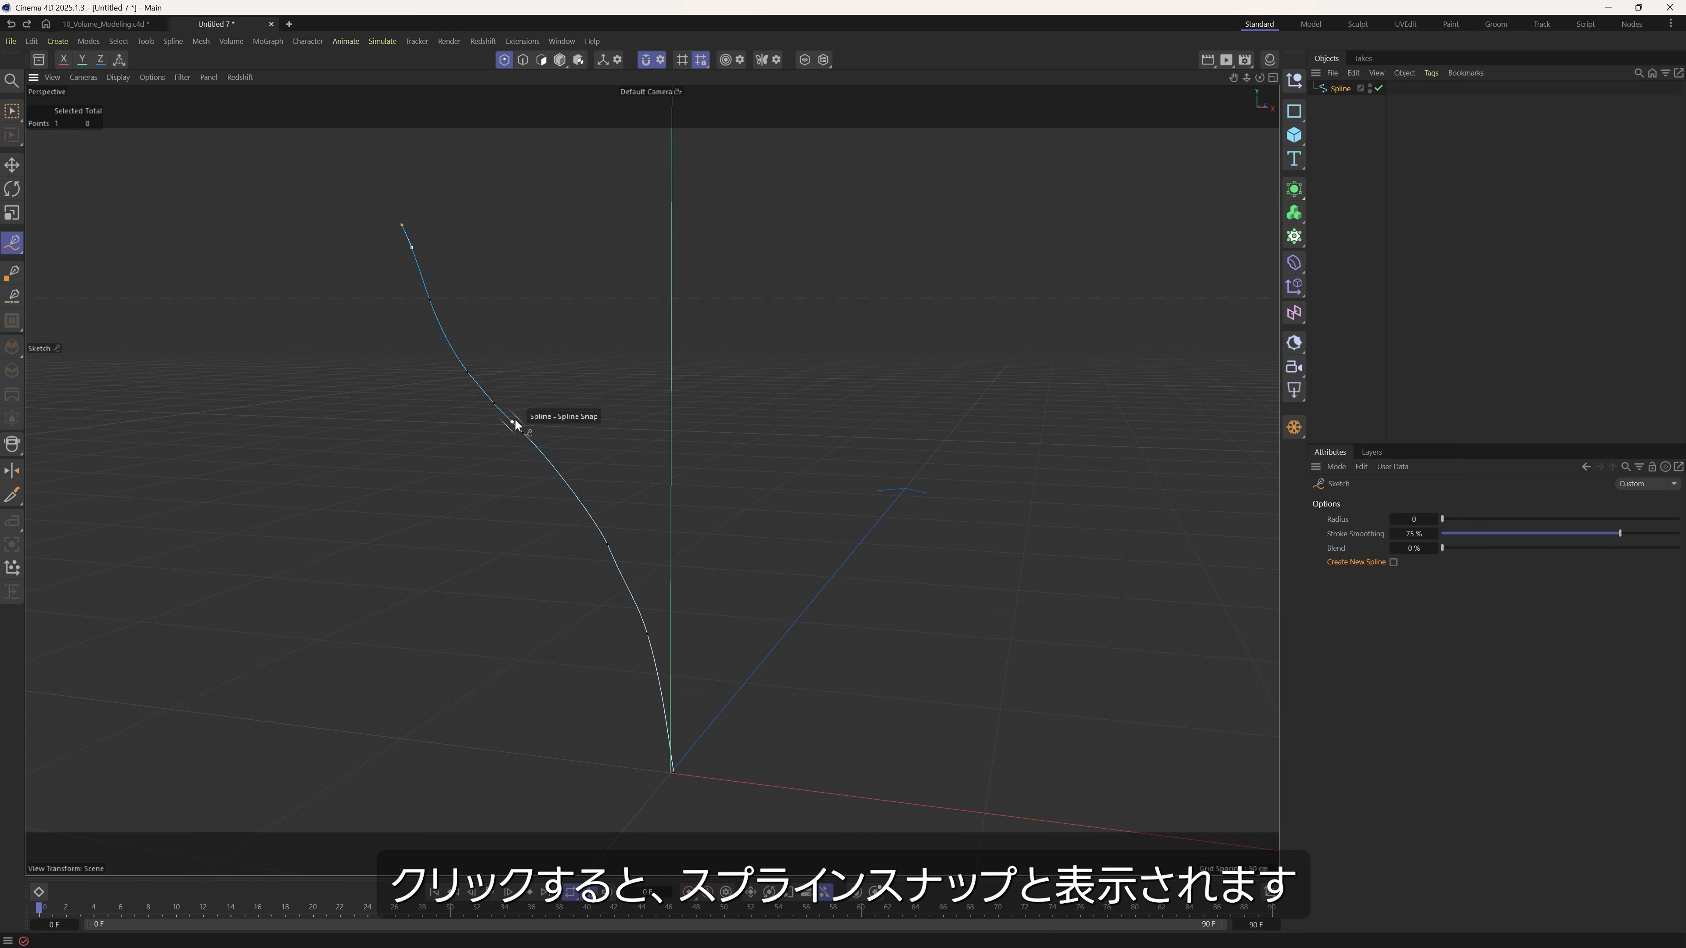
Sketch freehand branches and smaller twigs snapped onto the main spline and its side branches, spreading to both sides.
{"action": "left_click_drag", "start_coordinate": [515, 420], "coordinate": [698, 259]}
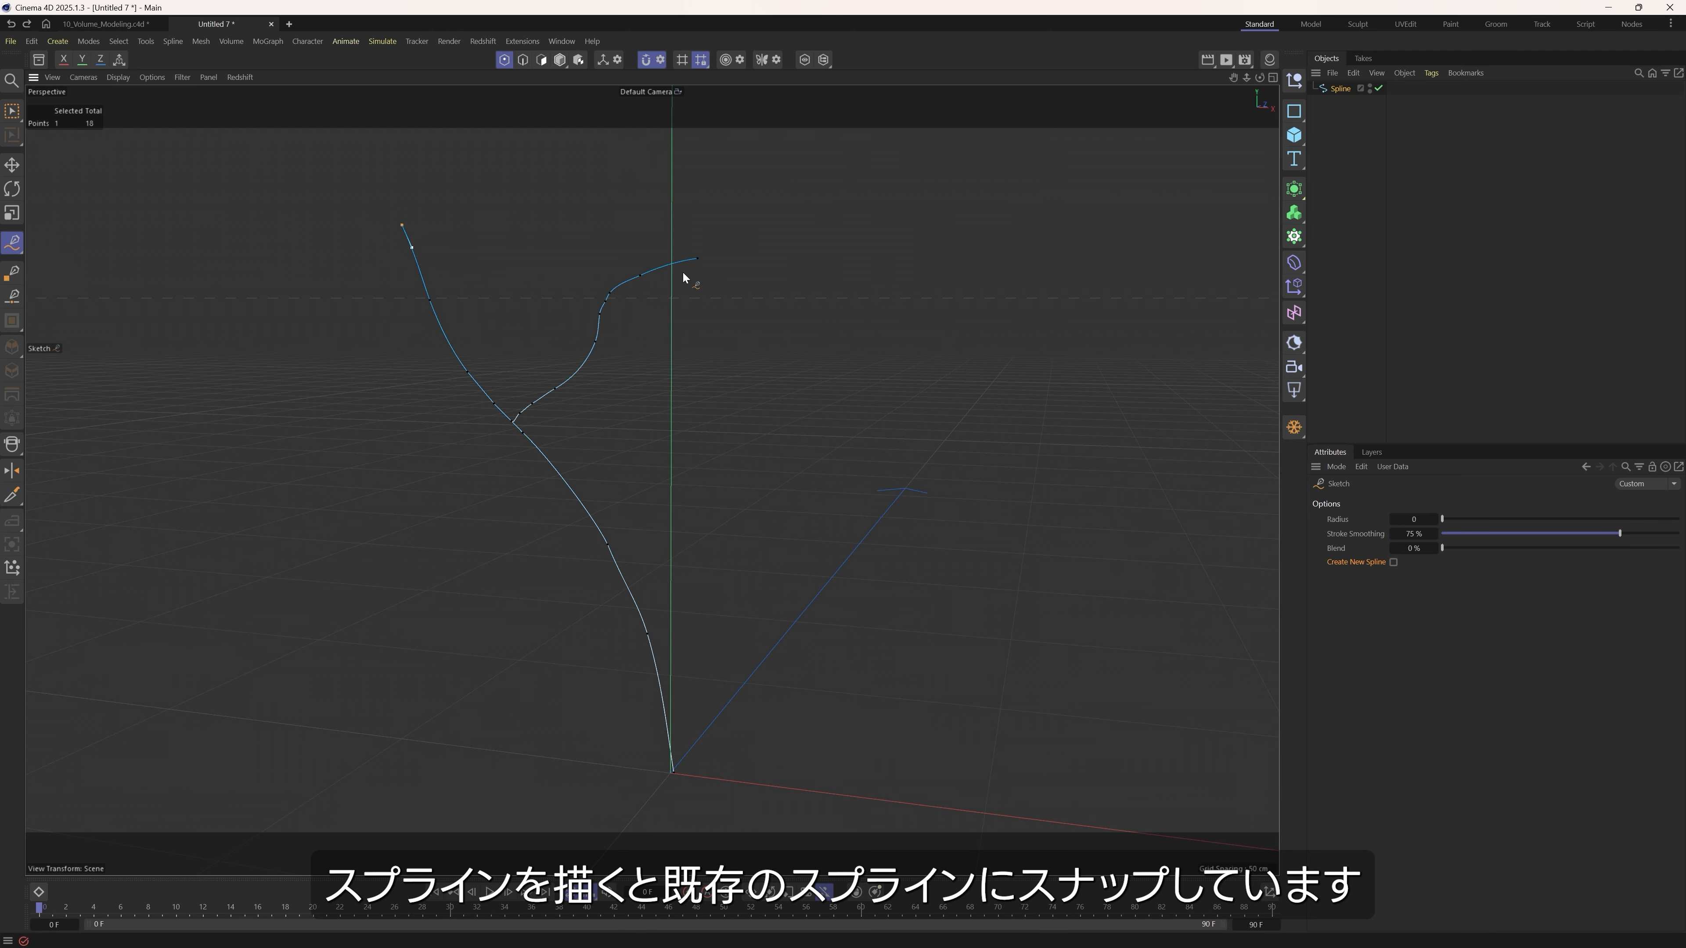
{"action": "left_click_drag", "start_coordinate": [574, 392], "coordinate": [535, 420], "text": "alt"}
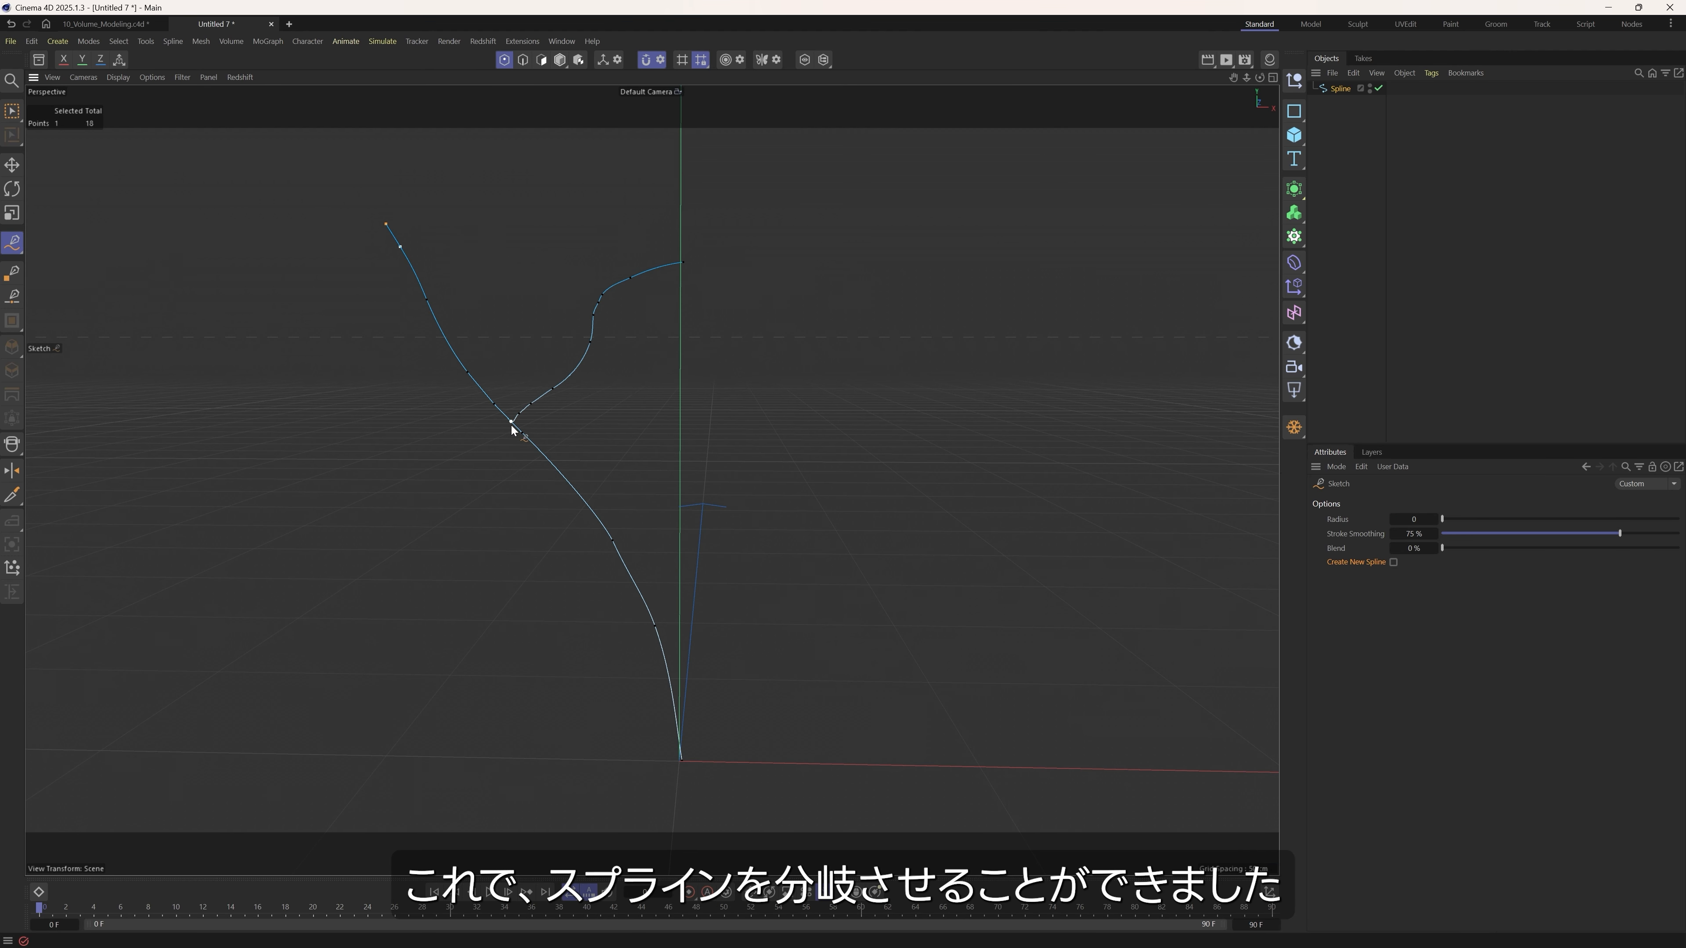
{"action": "mouse_move", "coordinate": [504, 422]}
{"action": "left_mouse_down", "text": "alt"}
{"action": "mouse_move", "coordinate": [553, 414]}
{"action": "mouse_move", "coordinate": [527, 399]}
{"action": "left_mouse_up", "text": "alt"}
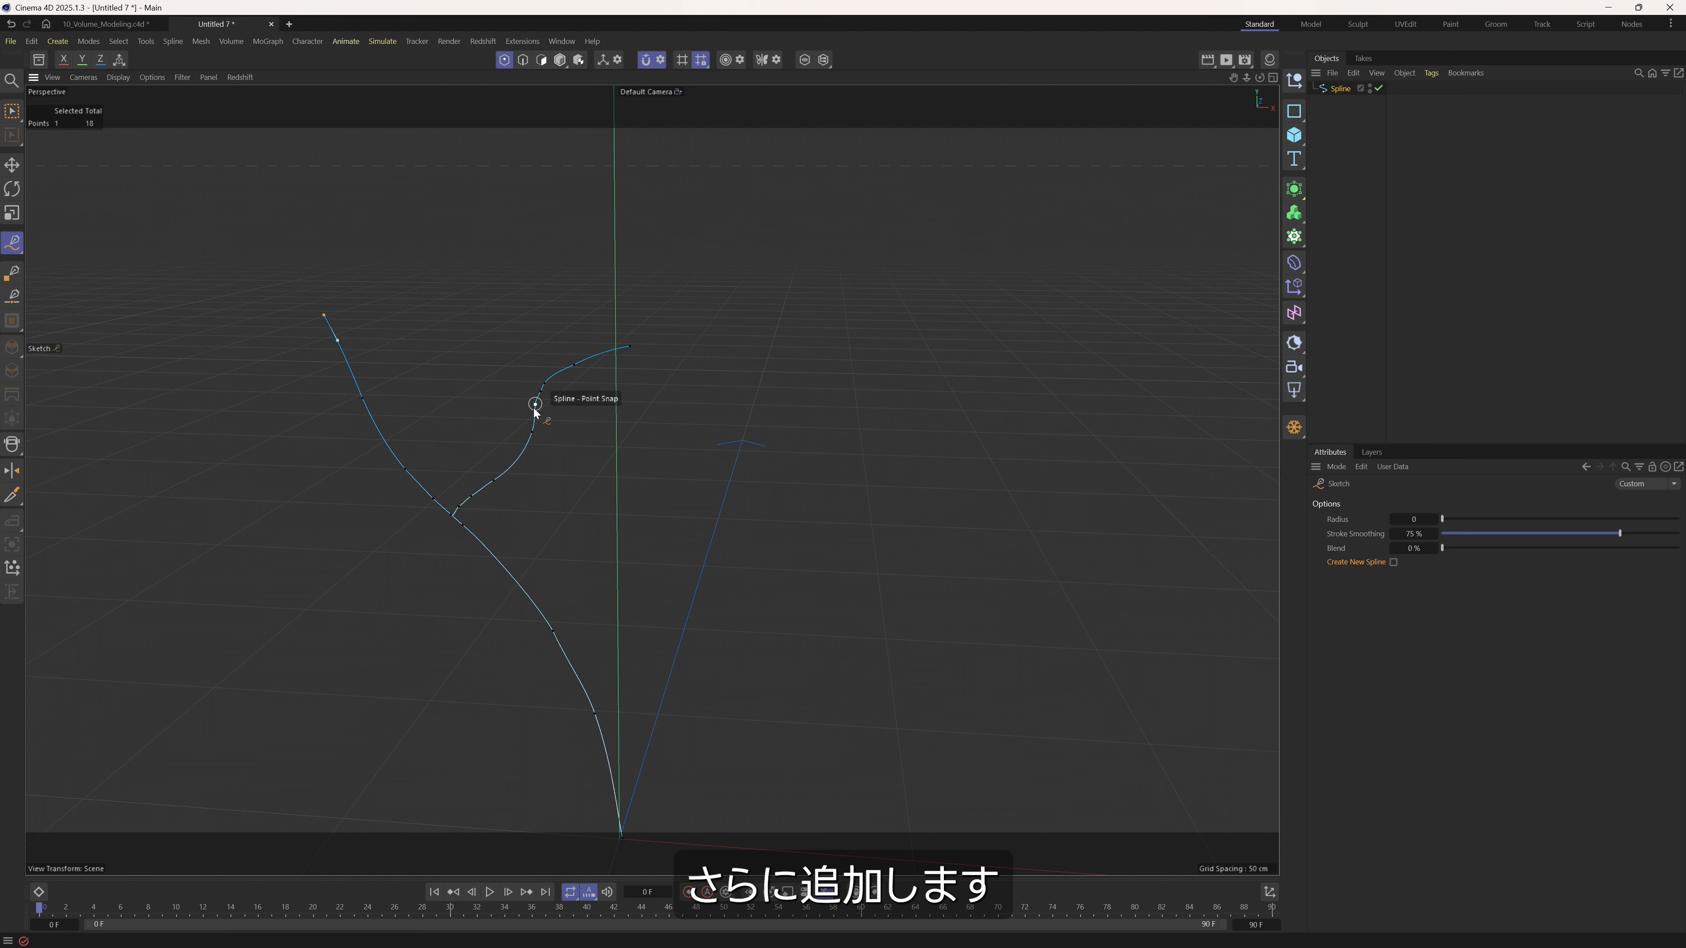
{"action": "left_click_drag", "start_coordinate": [471, 318], "coordinate": [472, 318]}
{"action": "mouse_move", "coordinate": [485, 425]}
{"action": "left_mouse_down", "text": "alt"}
{"action": "mouse_move", "coordinate": [357, 411]}
{"action": "mouse_move", "coordinate": [557, 400]}
{"action": "mouse_move", "coordinate": [539, 418]}
{"action": "mouse_move", "coordinate": [339, 395]}
{"action": "mouse_move", "coordinate": [513, 400]}
{"action": "mouse_move", "coordinate": [410, 349]}
{"action": "left_mouse_up", "text": "alt"}
{"action": "mouse_move", "coordinate": [444, 440]}
{"action": "left_mouse_down", "text": "alt"}
{"action": "mouse_move", "coordinate": [573, 517]}
{"action": "mouse_move", "coordinate": [673, 431]}
{"action": "mouse_move", "coordinate": [584, 465]}
{"action": "mouse_move", "coordinate": [516, 426]}
{"action": "mouse_move", "coordinate": [469, 363]}
{"action": "mouse_move", "coordinate": [564, 509]}
{"action": "mouse_move", "coordinate": [633, 494]}
{"action": "mouse_move", "coordinate": [515, 448]}
{"action": "mouse_move", "coordinate": [742, 404]}
{"action": "mouse_move", "coordinate": [638, 498]}
{"action": "mouse_move", "coordinate": [542, 513]}
{"action": "mouse_move", "coordinate": [753, 301]}
{"action": "mouse_move", "coordinate": [704, 414]}
{"action": "mouse_move", "coordinate": [749, 376]}
{"action": "mouse_move", "coordinate": [817, 384]}
{"action": "mouse_move", "coordinate": [777, 417]}
{"action": "mouse_move", "coordinate": [830, 451]}
{"action": "mouse_move", "coordinate": [927, 399]}
{"action": "mouse_move", "coordinate": [639, 430]}
{"action": "mouse_move", "coordinate": [613, 508]}
{"action": "mouse_move", "coordinate": [568, 497]}
{"action": "mouse_move", "coordinate": [576, 426]}
{"action": "left_mouse_up", "text": "alt"}
Even out the sketched branches and twigs on both sides of the trunk with the Spline Smooth tool.
{"action": "left_click", "coordinate": [12, 242]}
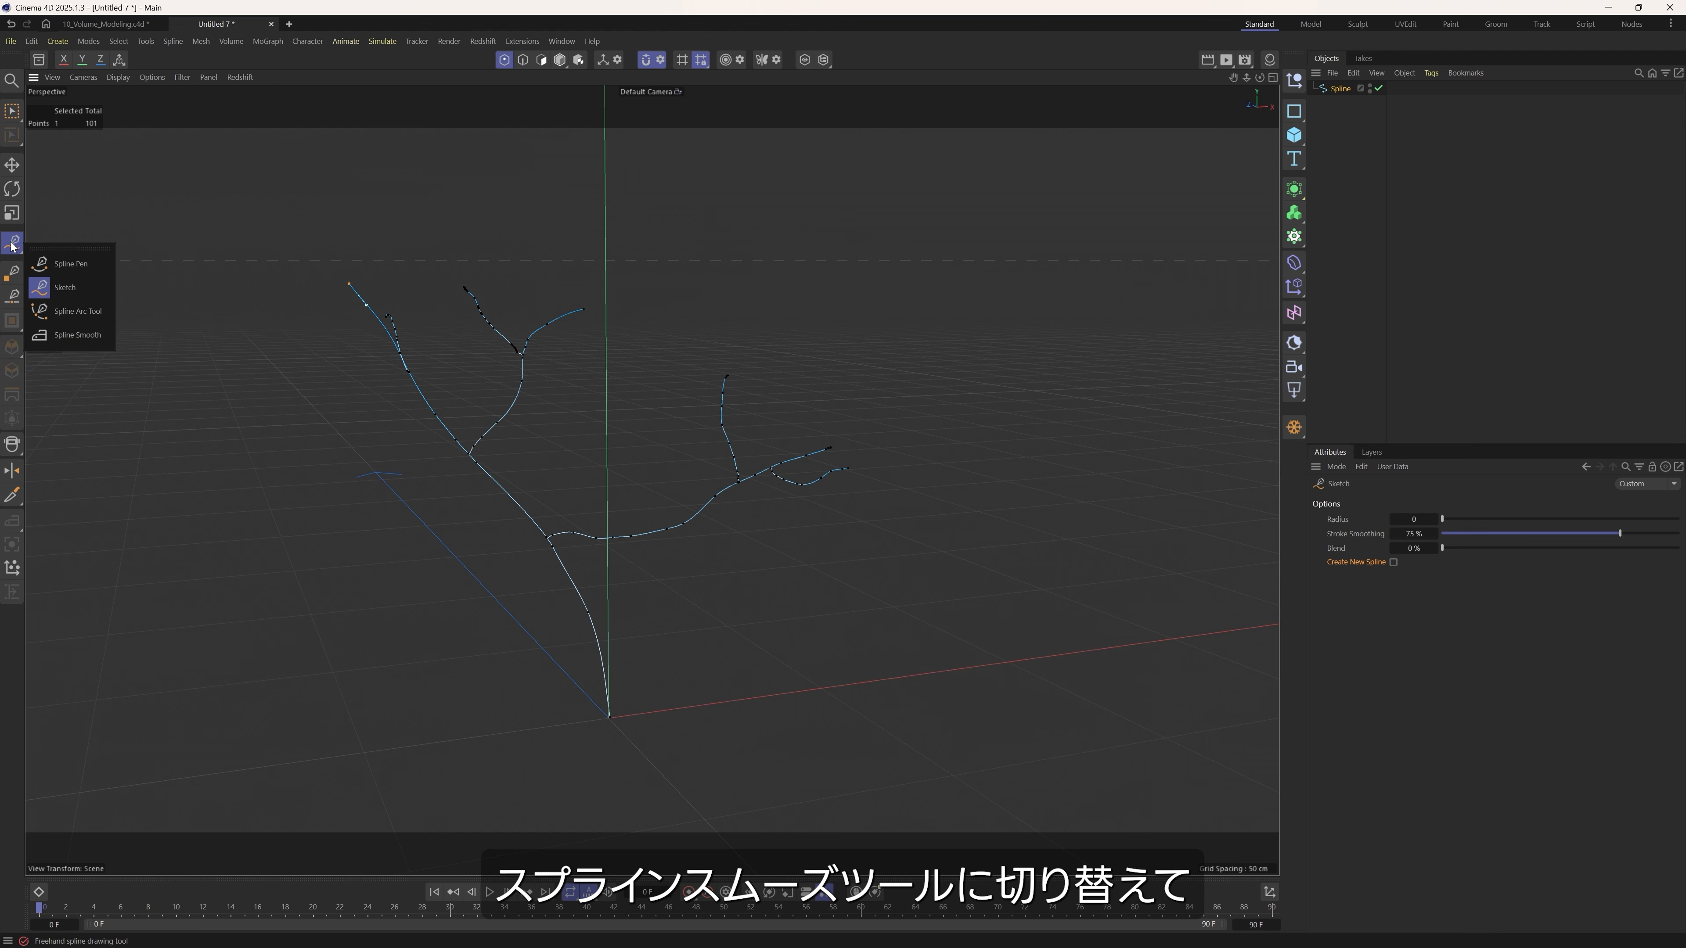
{"action": "left_click", "coordinate": [60, 336]}
{"action": "scroll", "coordinate": [489, 331], "scroll_direction": "up", "scroll_amount": 3}
{"action": "mouse_move", "coordinate": [478, 319]}
{"action": "left_mouse_down"}
{"action": "mouse_move", "coordinate": [557, 377]}
{"action": "mouse_move", "coordinate": [575, 357]}
{"action": "left_mouse_up"}
{"action": "scroll", "coordinate": [517, 355], "scroll_direction": "up", "scroll_amount": 3}
{"action": "scroll", "coordinate": [454, 373], "scroll_direction": "down", "scroll_amount": 5}
{"action": "left_click_drag", "start_coordinate": [995, 543], "coordinate": [1035, 585]}
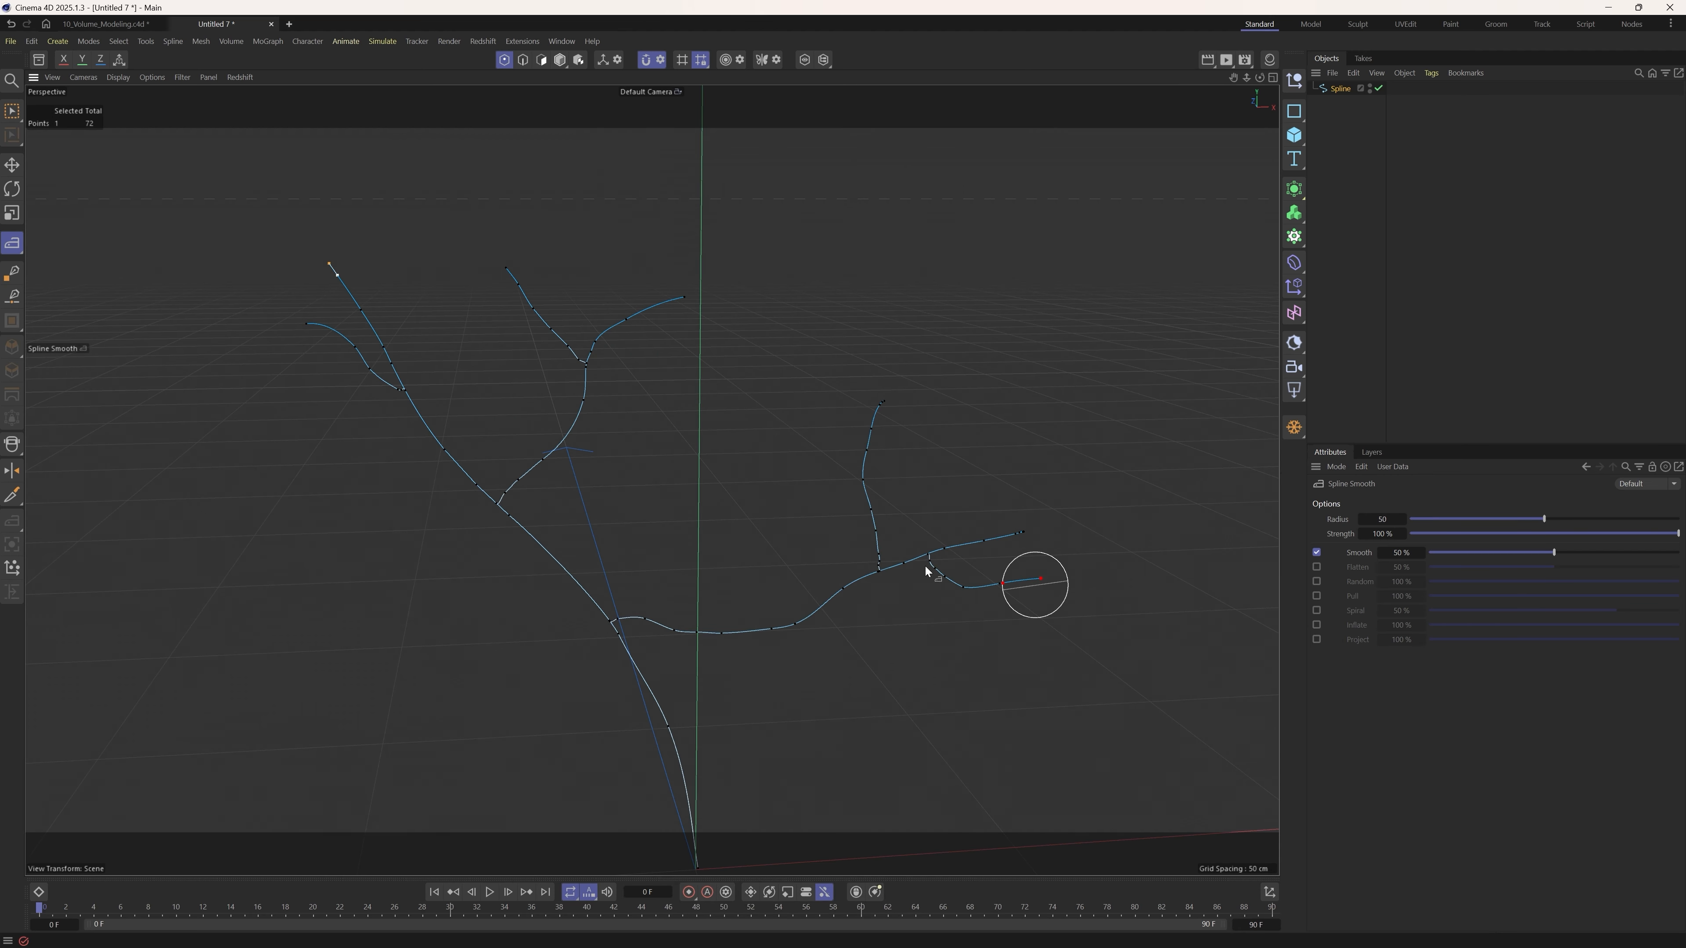
{"action": "left_click_drag", "start_coordinate": [828, 538], "coordinate": [827, 621], "text": "alt"}
{"action": "left_click_drag", "start_coordinate": [572, 650], "coordinate": [607, 493], "text": "alt"}
{"action": "right_click_drag", "start_coordinate": [643, 524], "coordinate": [602, 552], "text": "alt"}
{"action": "mouse_move", "coordinate": [606, 547]}
{"action": "left_mouse_down", "text": "alt"}
{"action": "mouse_move", "coordinate": [567, 528]}
{"action": "mouse_move", "coordinate": [734, 537]}
{"action": "mouse_move", "coordinate": [516, 531]}
{"action": "mouse_move", "coordinate": [610, 529]}
{"action": "mouse_move", "coordinate": [557, 579]}
{"action": "left_mouse_up", "text": "alt"}
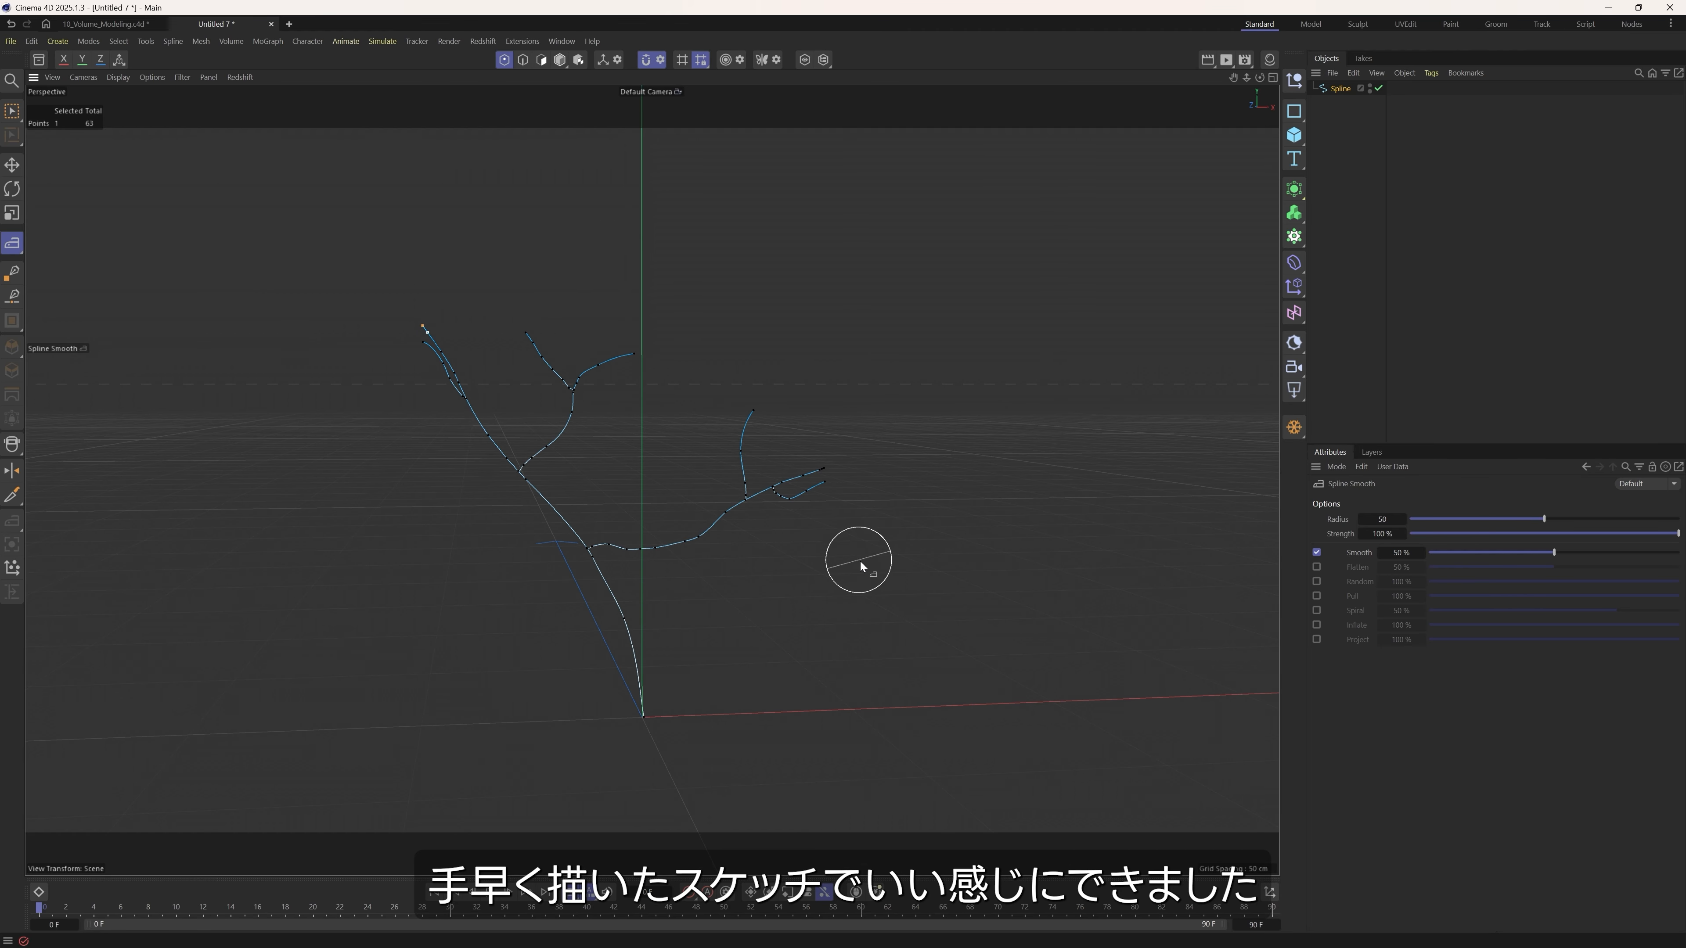
Render the viewport to check whether the bare spline shows in a render.
{"action": "left_click", "coordinate": [1344, 88]}
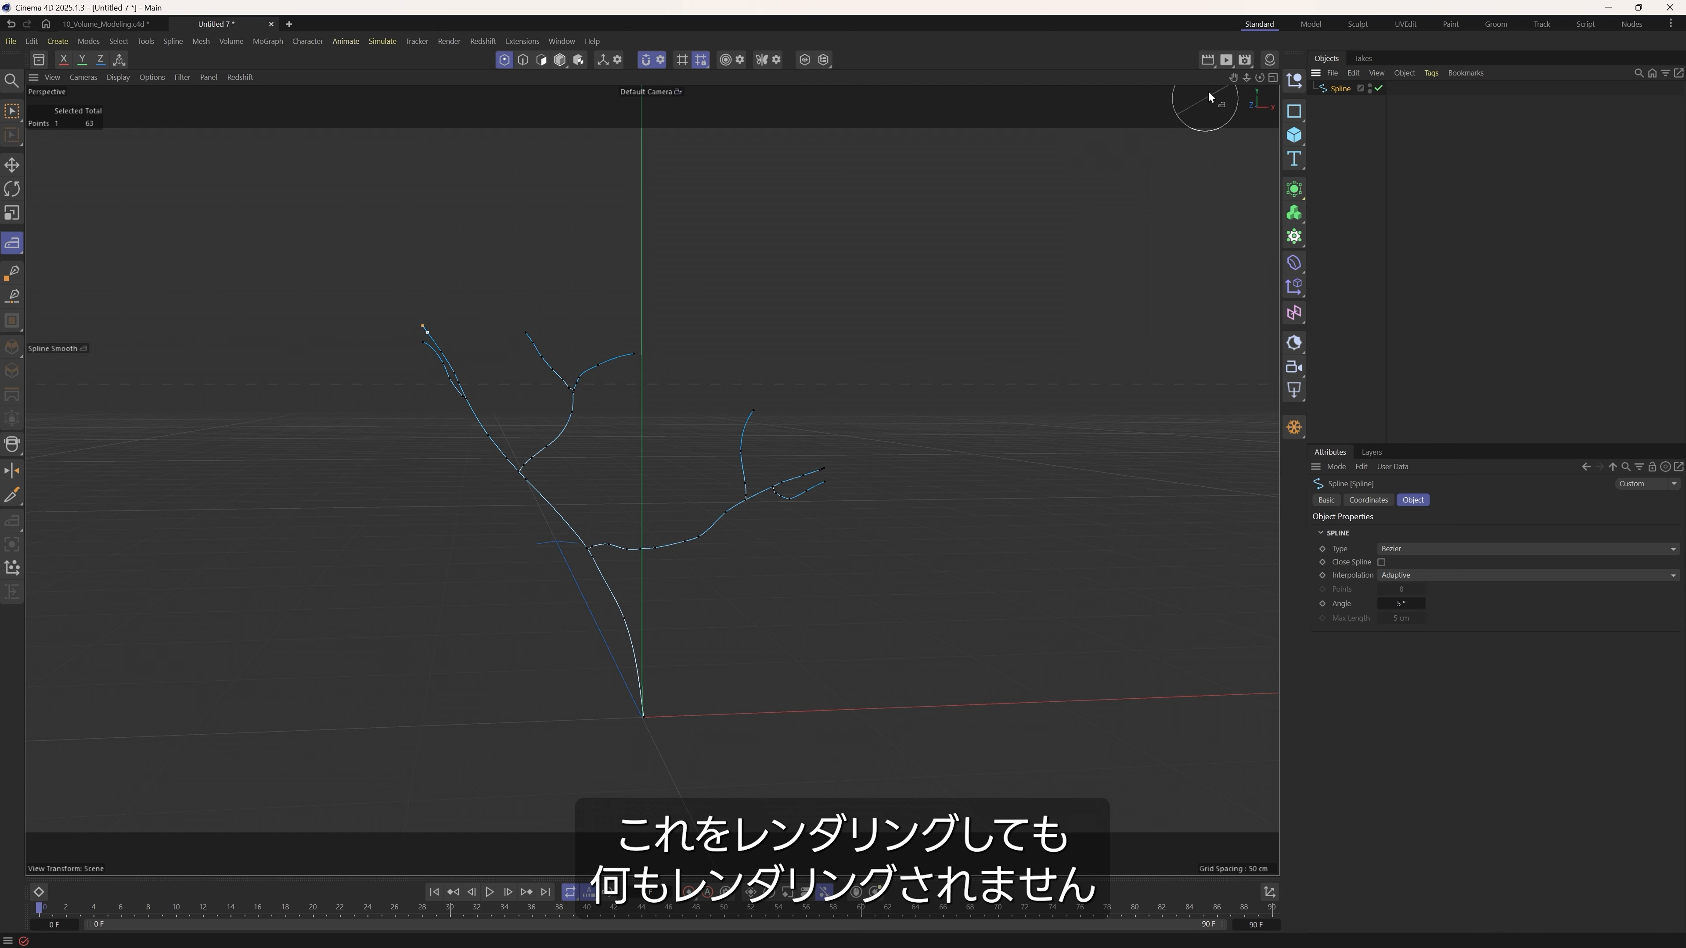
{"action": "left_click", "coordinate": [1208, 64]}
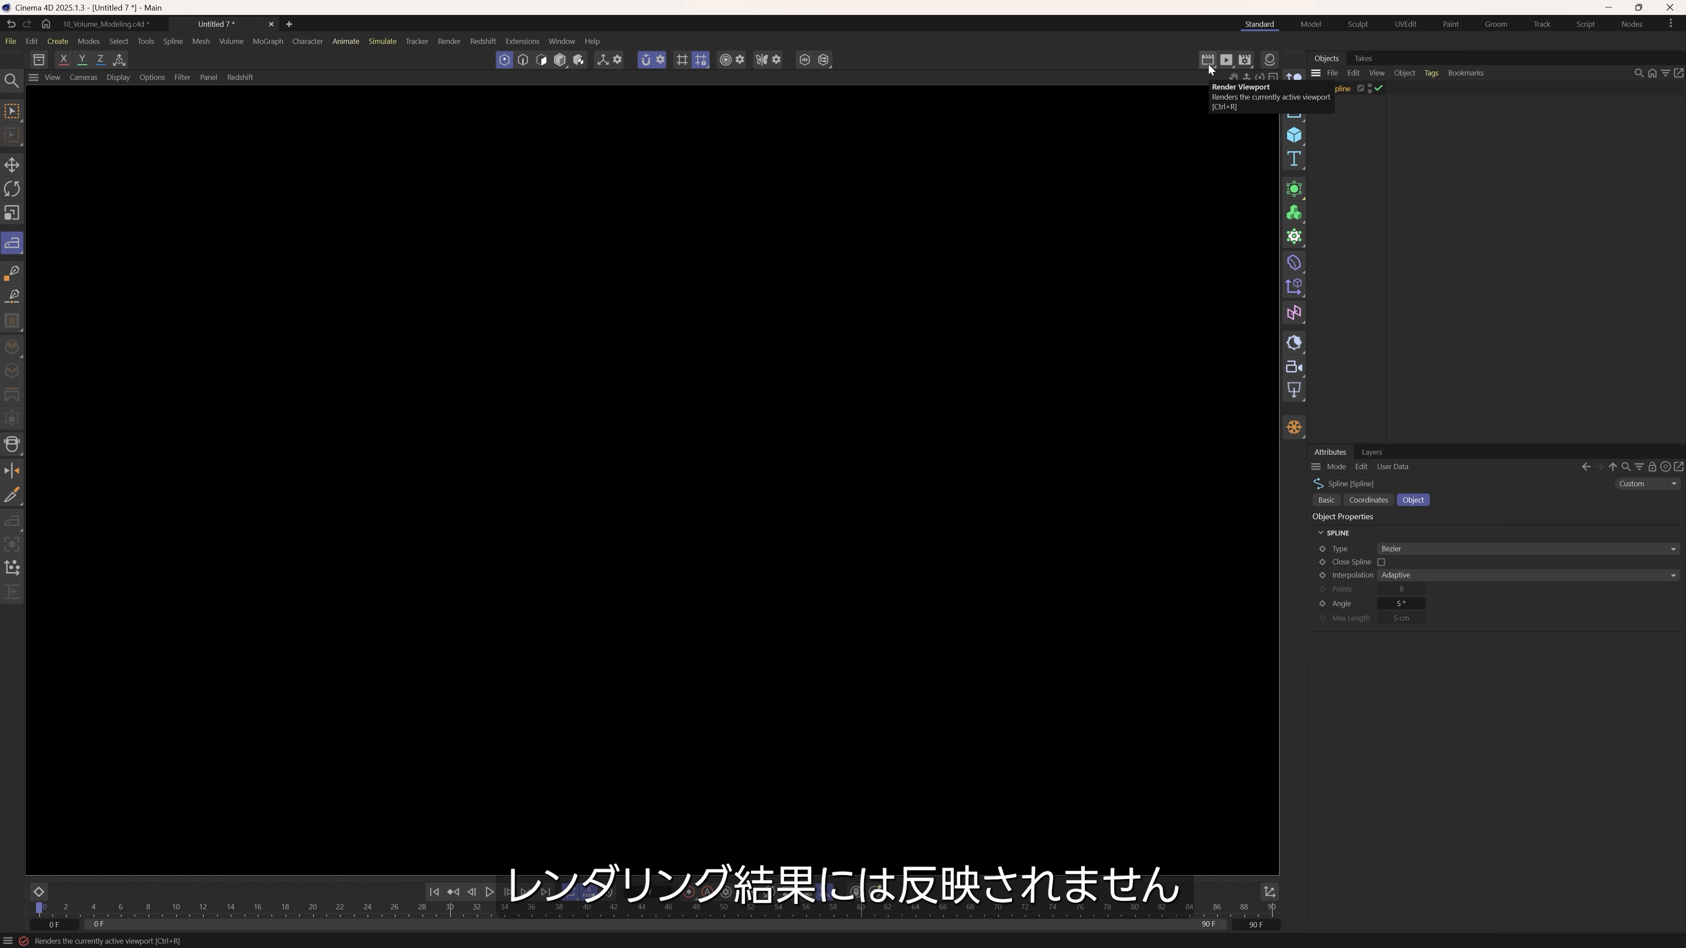
{"action": "left_click", "coordinate": [1431, 293]}
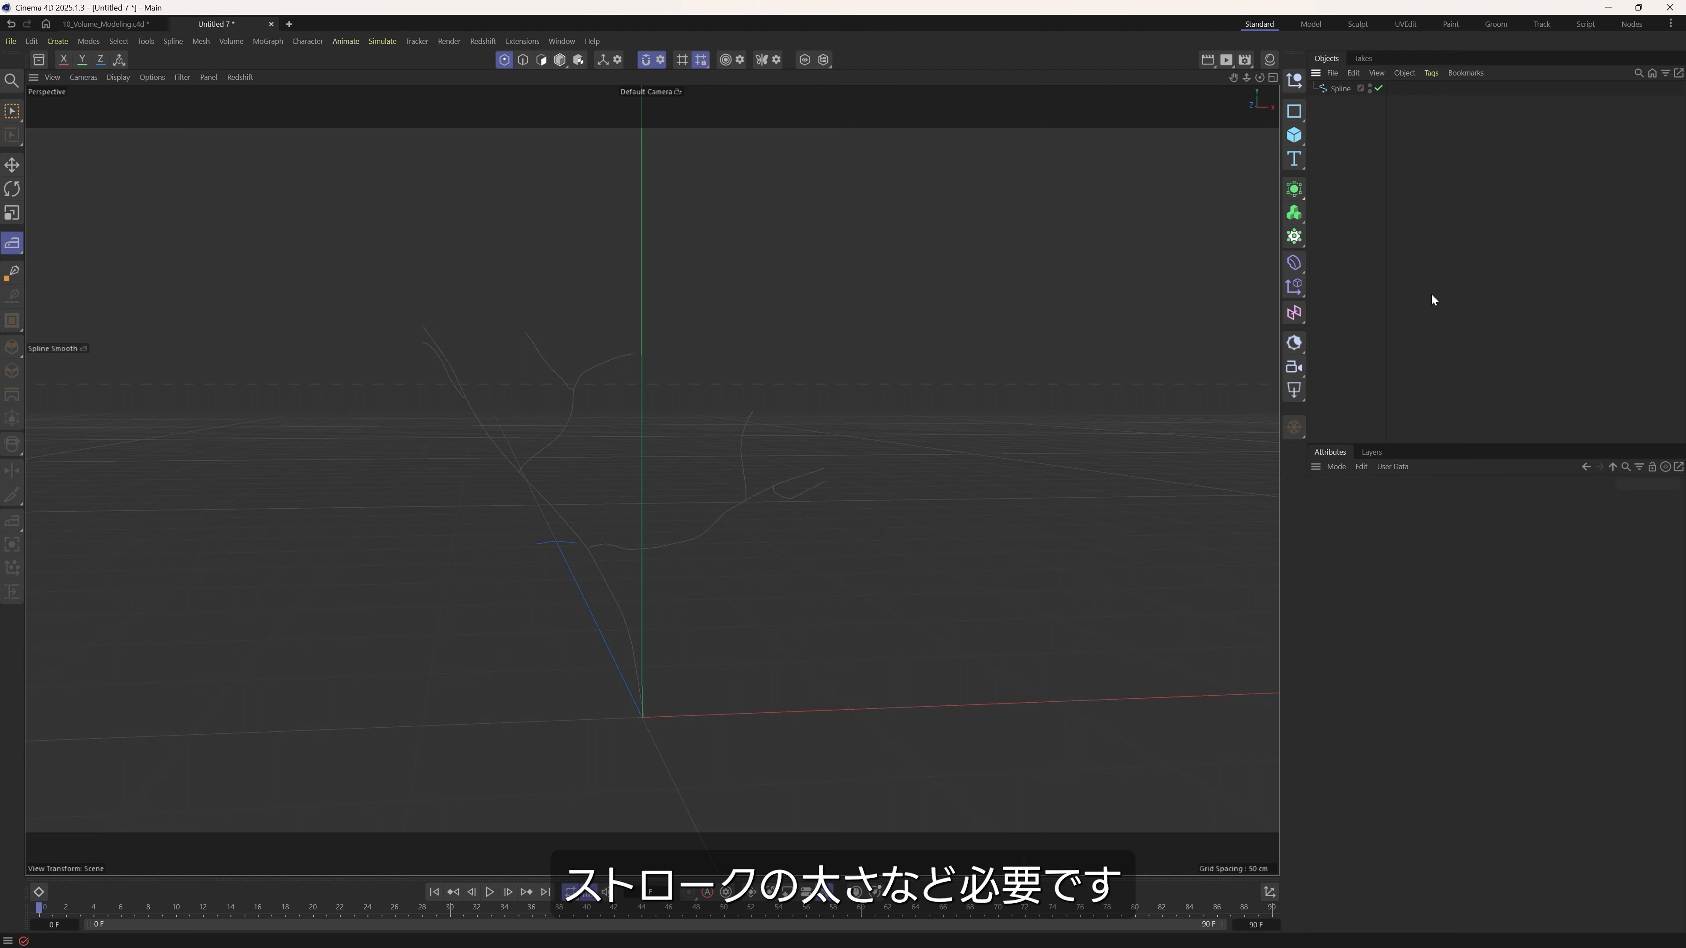
Add a Volume Builder and make the branching spline its child.
{"action": "left_click", "coordinate": [1339, 90]}
{"action": "scroll", "coordinate": [612, 498], "scroll_direction": "up", "scroll_amount": 2}
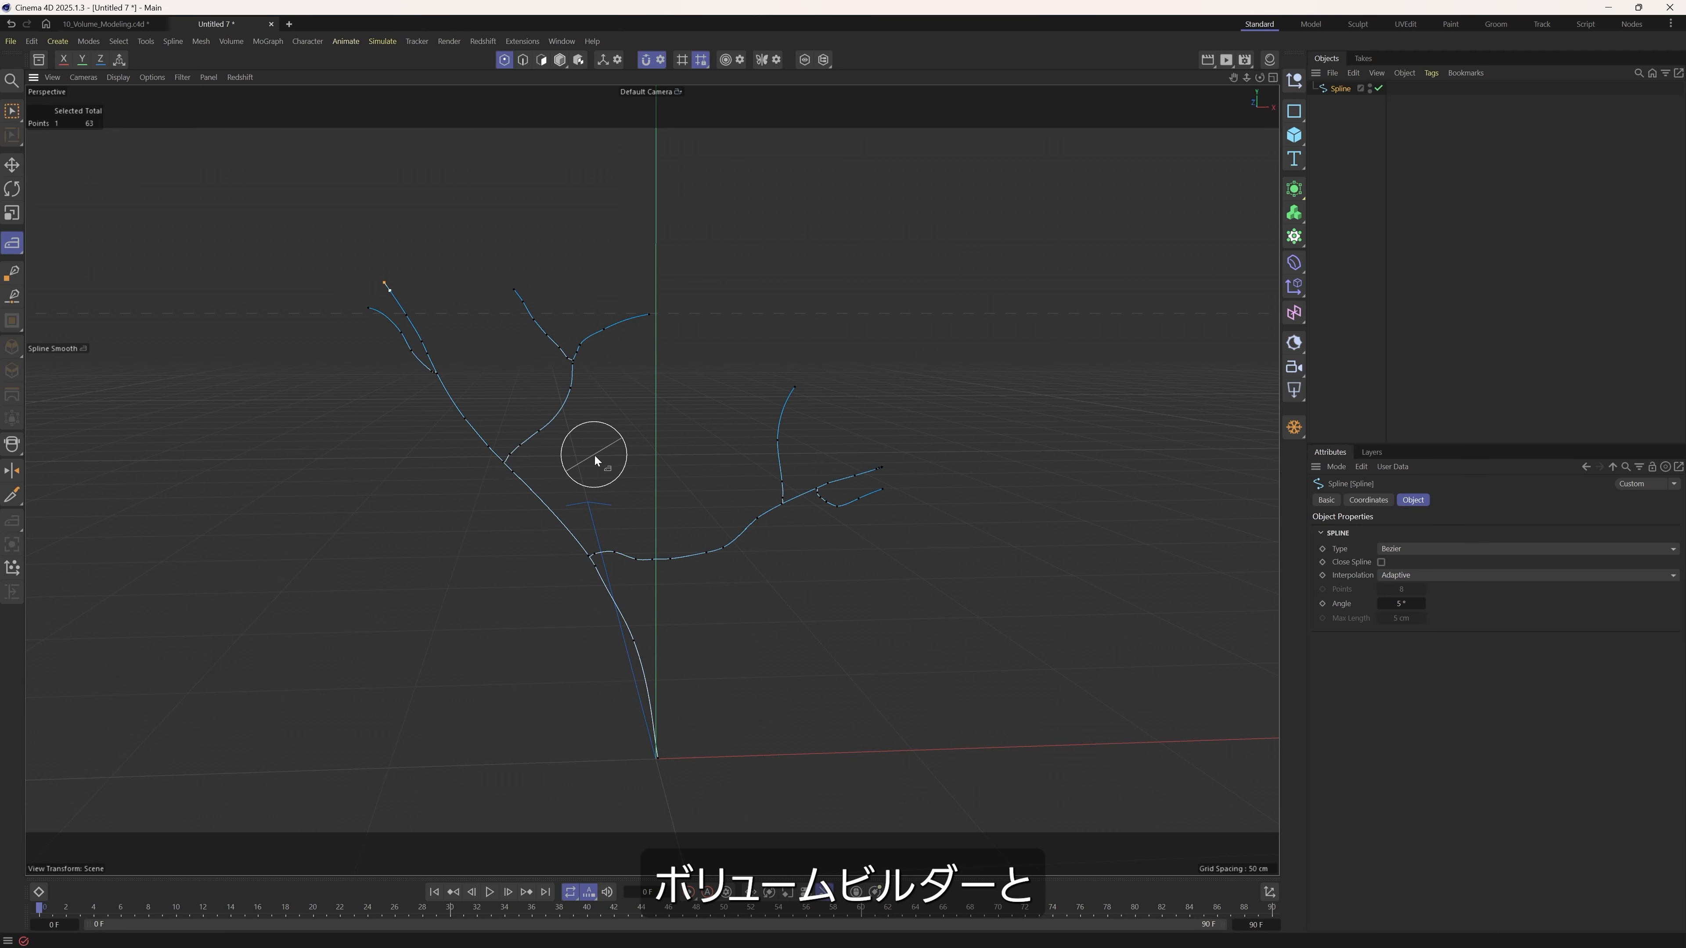
{"action": "left_click", "coordinate": [1297, 214]}
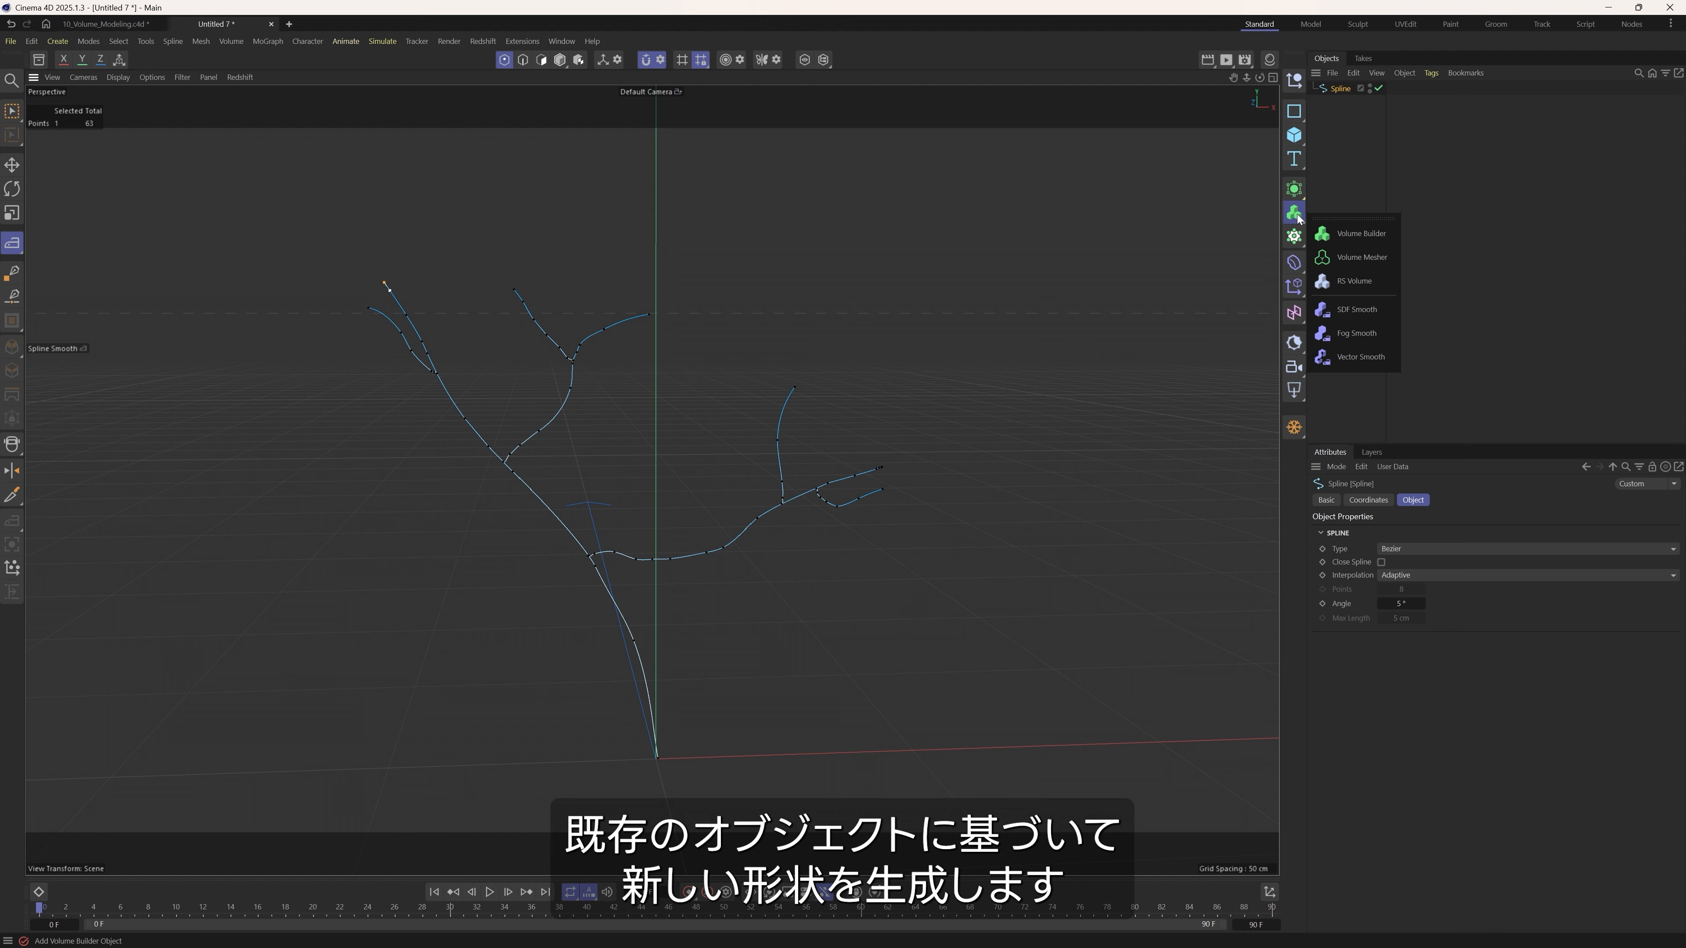
{"action": "left_click", "coordinate": [1360, 236]}
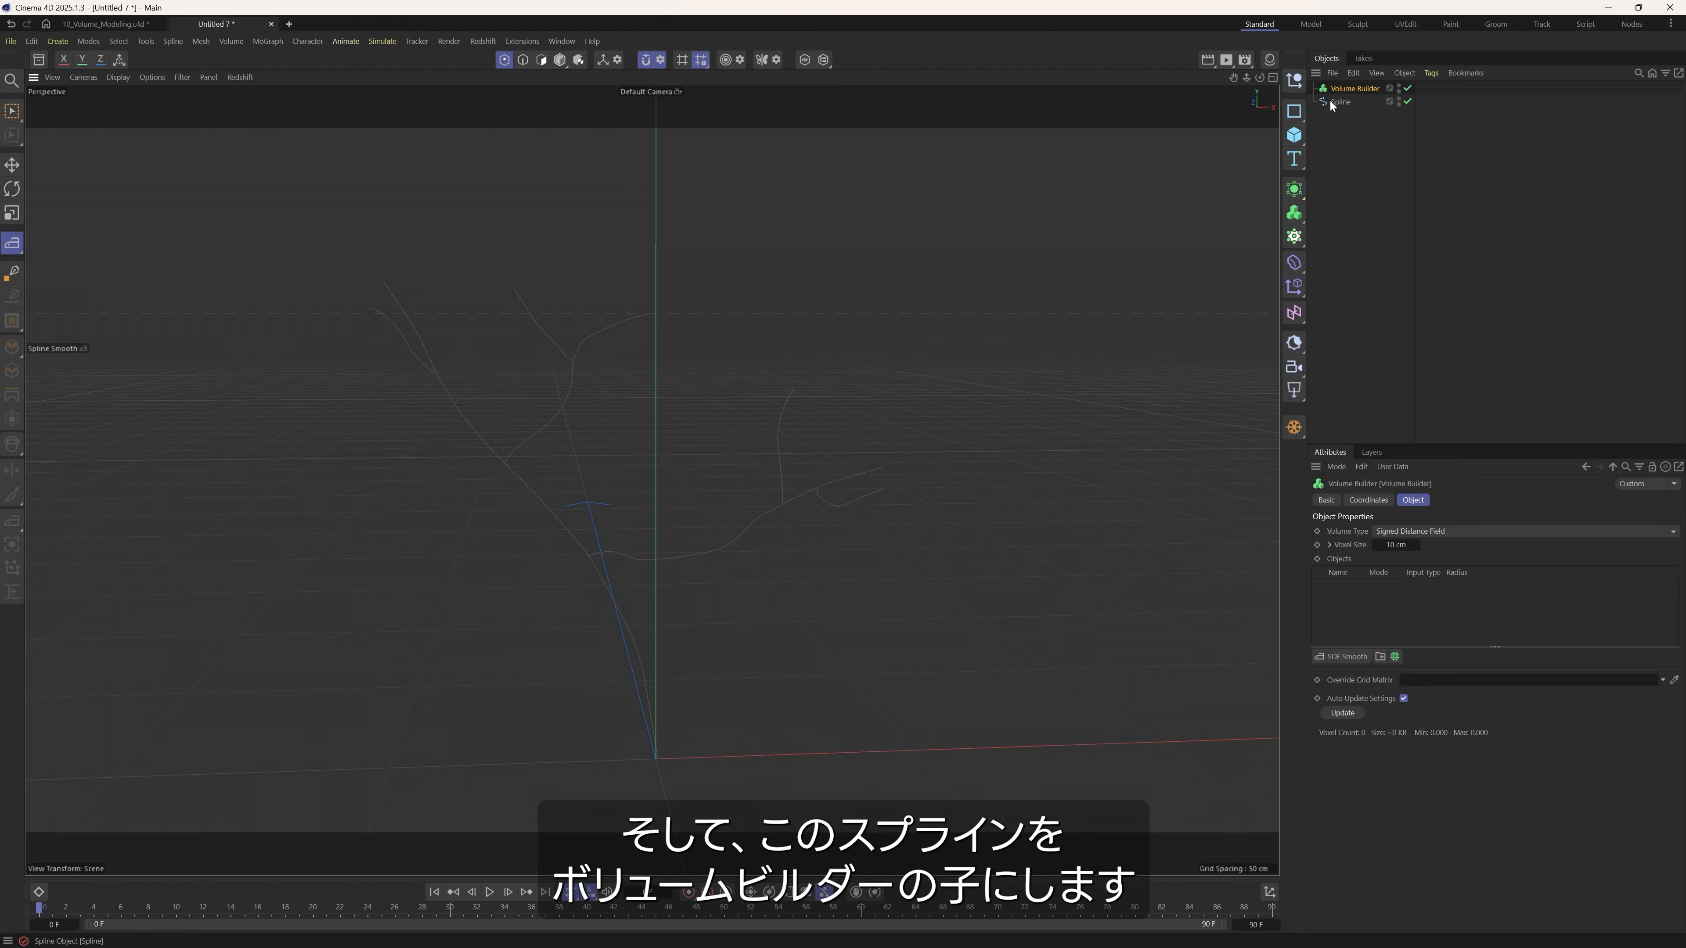
{"action": "left_click_drag", "start_coordinate": [1358, 90], "coordinate": [1372, 89]}
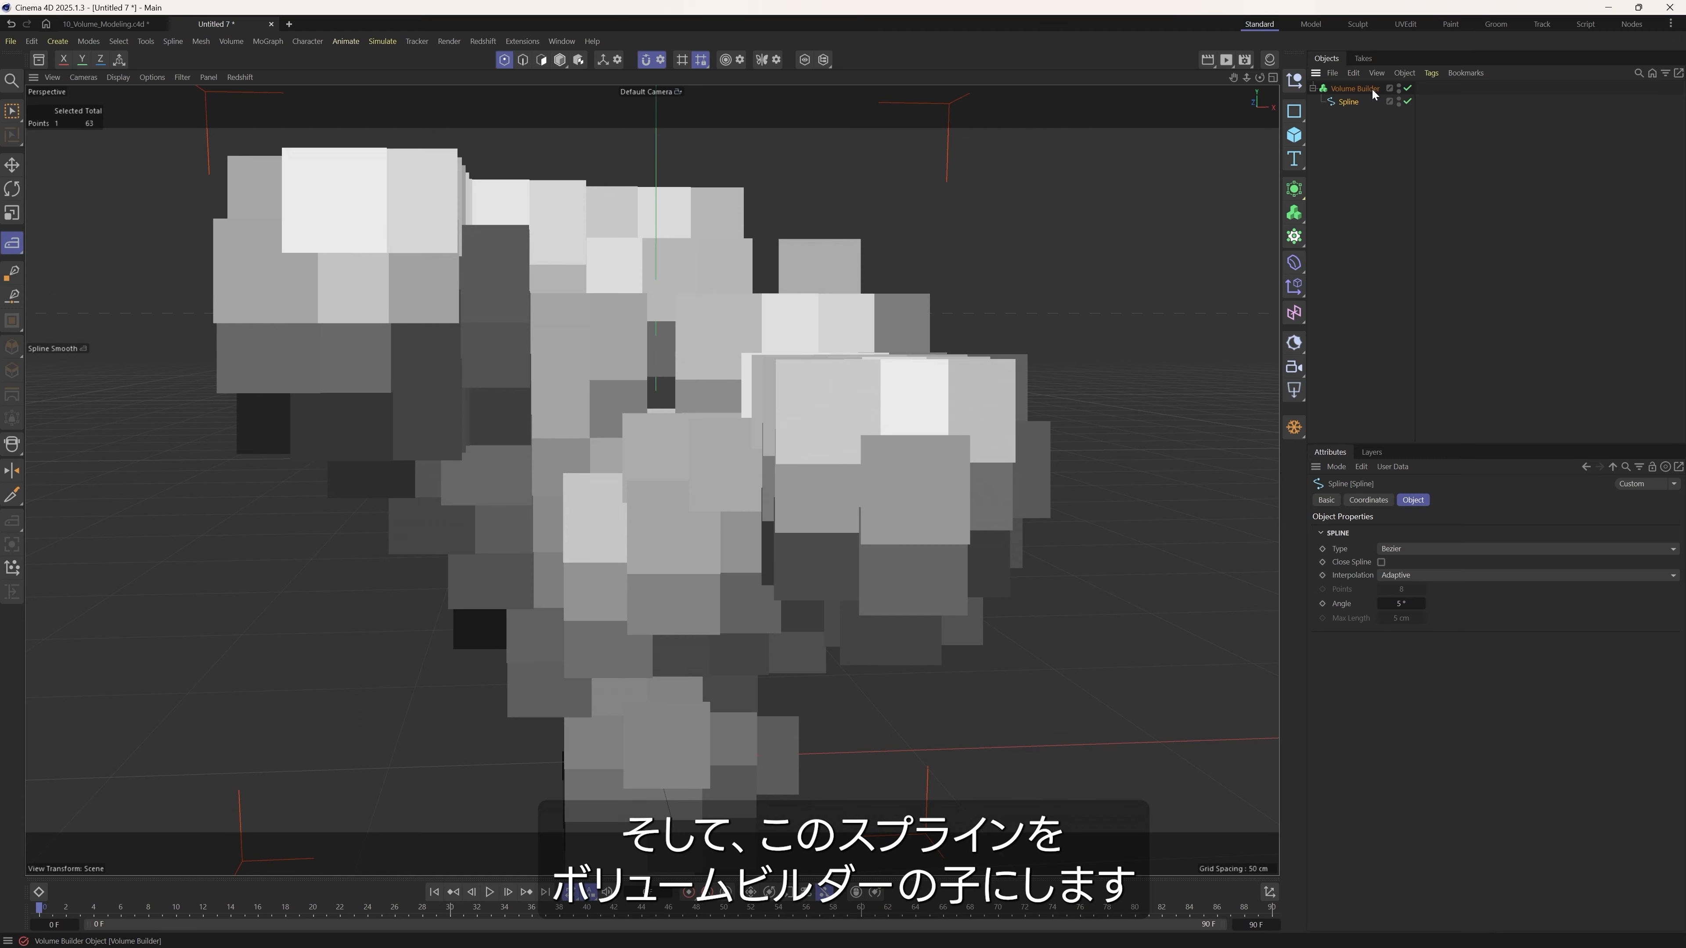
{"action": "mouse_move", "coordinate": [685, 539]}
{"action": "left_mouse_down", "text": "alt"}
{"action": "mouse_move", "coordinate": [592, 532]}
{"action": "mouse_move", "coordinate": [693, 529]}
{"action": "left_mouse_up", "text": "alt"}
{"action": "right_click_drag", "start_coordinate": [693, 529], "coordinate": [507, 547], "text": "alt"}
{"action": "left_click_drag", "start_coordinate": [623, 539], "coordinate": [690, 482], "text": "alt"}
Reduce the Volume Builder's voxel size to 1 cm and further to 0.5 cm.
{"action": "left_click", "coordinate": [1354, 92]}
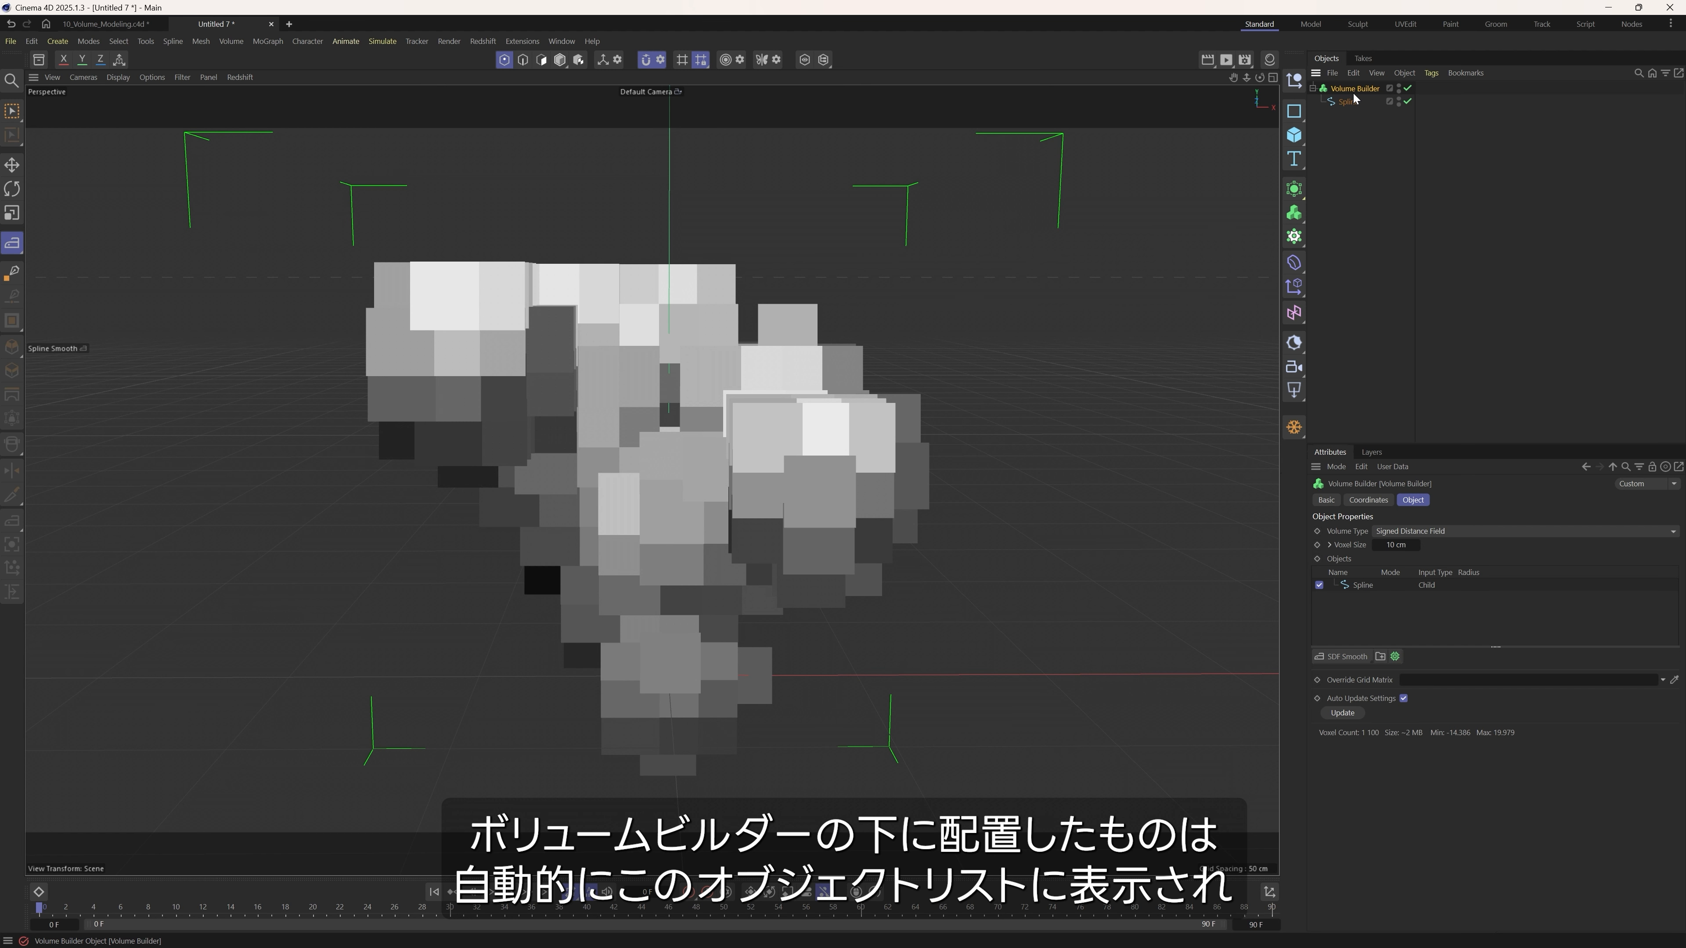
{"action": "left_click_drag", "start_coordinate": [702, 525], "coordinate": [715, 536], "text": "alt"}
{"action": "left_click_drag", "start_coordinate": [1367, 545], "coordinate": [1360, 545]}
{"action": "left_click", "coordinate": [1396, 545]}
{"action": "key", "text": "Return"}
{"action": "left_click_drag", "start_coordinate": [769, 509], "coordinate": [747, 481], "text": "alt"}
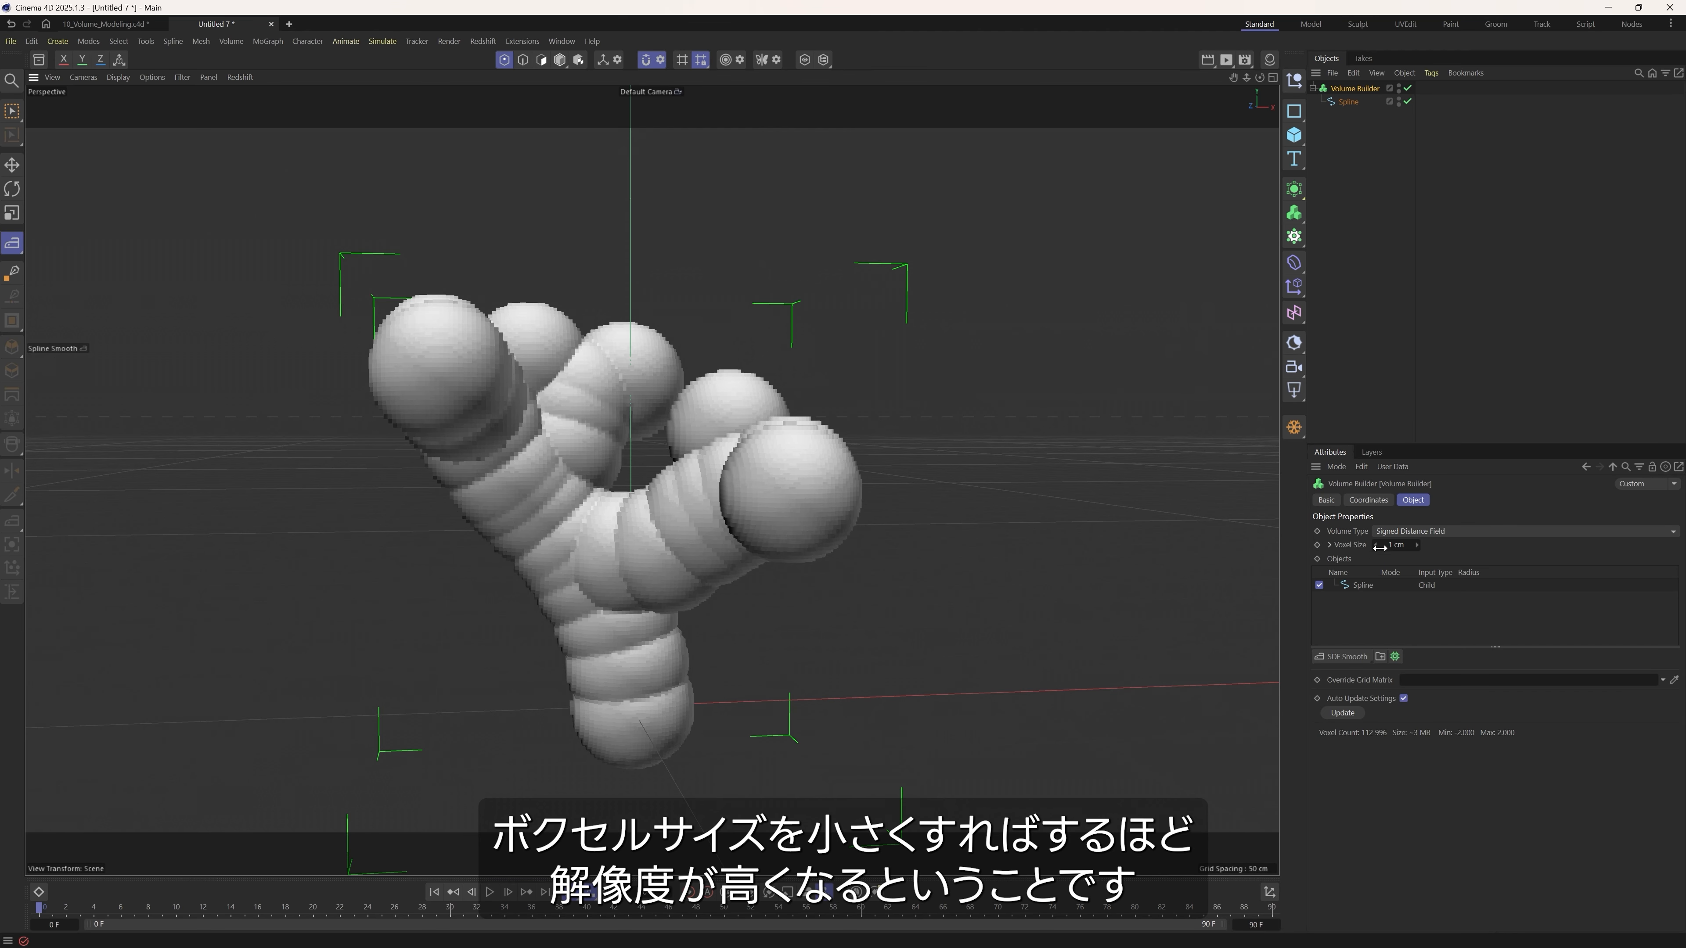
{"action": "left_click", "coordinate": [1395, 545]}
{"action": "type", "text": "0.5"}
{"action": "key", "text": "Return"}
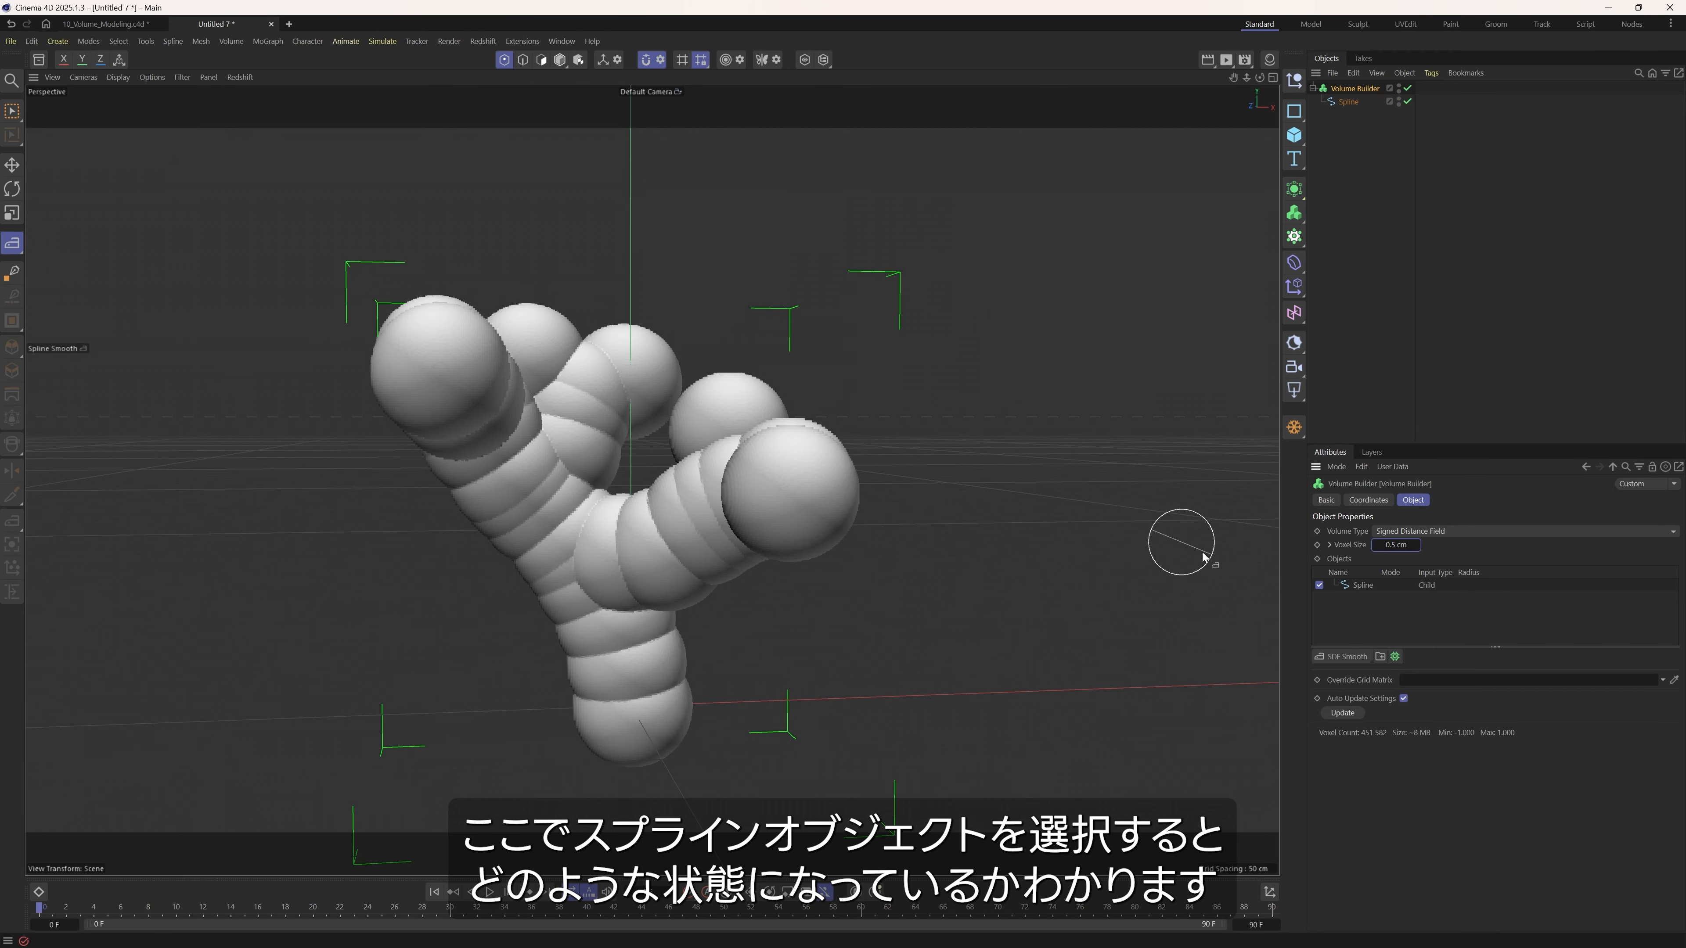
Set the spline's radius to 9.2 cm and its density to 0.81 in the Volume Builder.
{"action": "left_click", "coordinate": [1351, 587]}
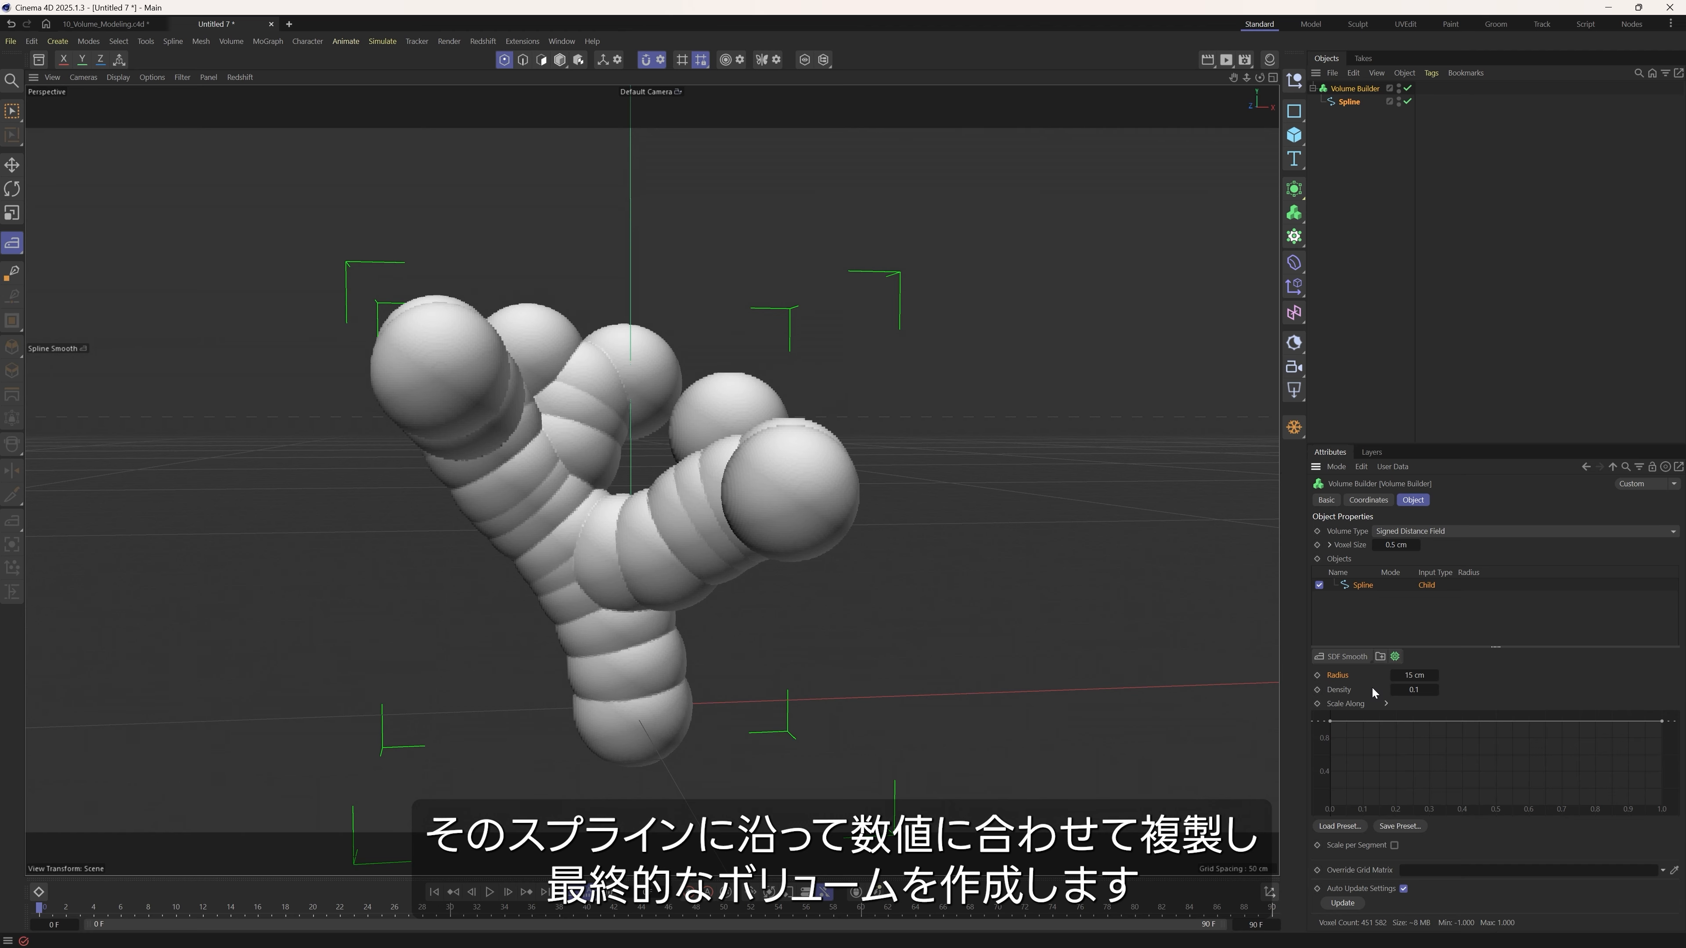
{"action": "mouse_move", "coordinate": [1415, 677]}
{"action": "left_mouse_down"}
{"action": "mouse_move", "coordinate": [1344, 676]}
{"action": "mouse_move", "coordinate": [1424, 690]}
{"action": "mouse_move", "coordinate": [1412, 682]}
{"action": "left_mouse_up"}
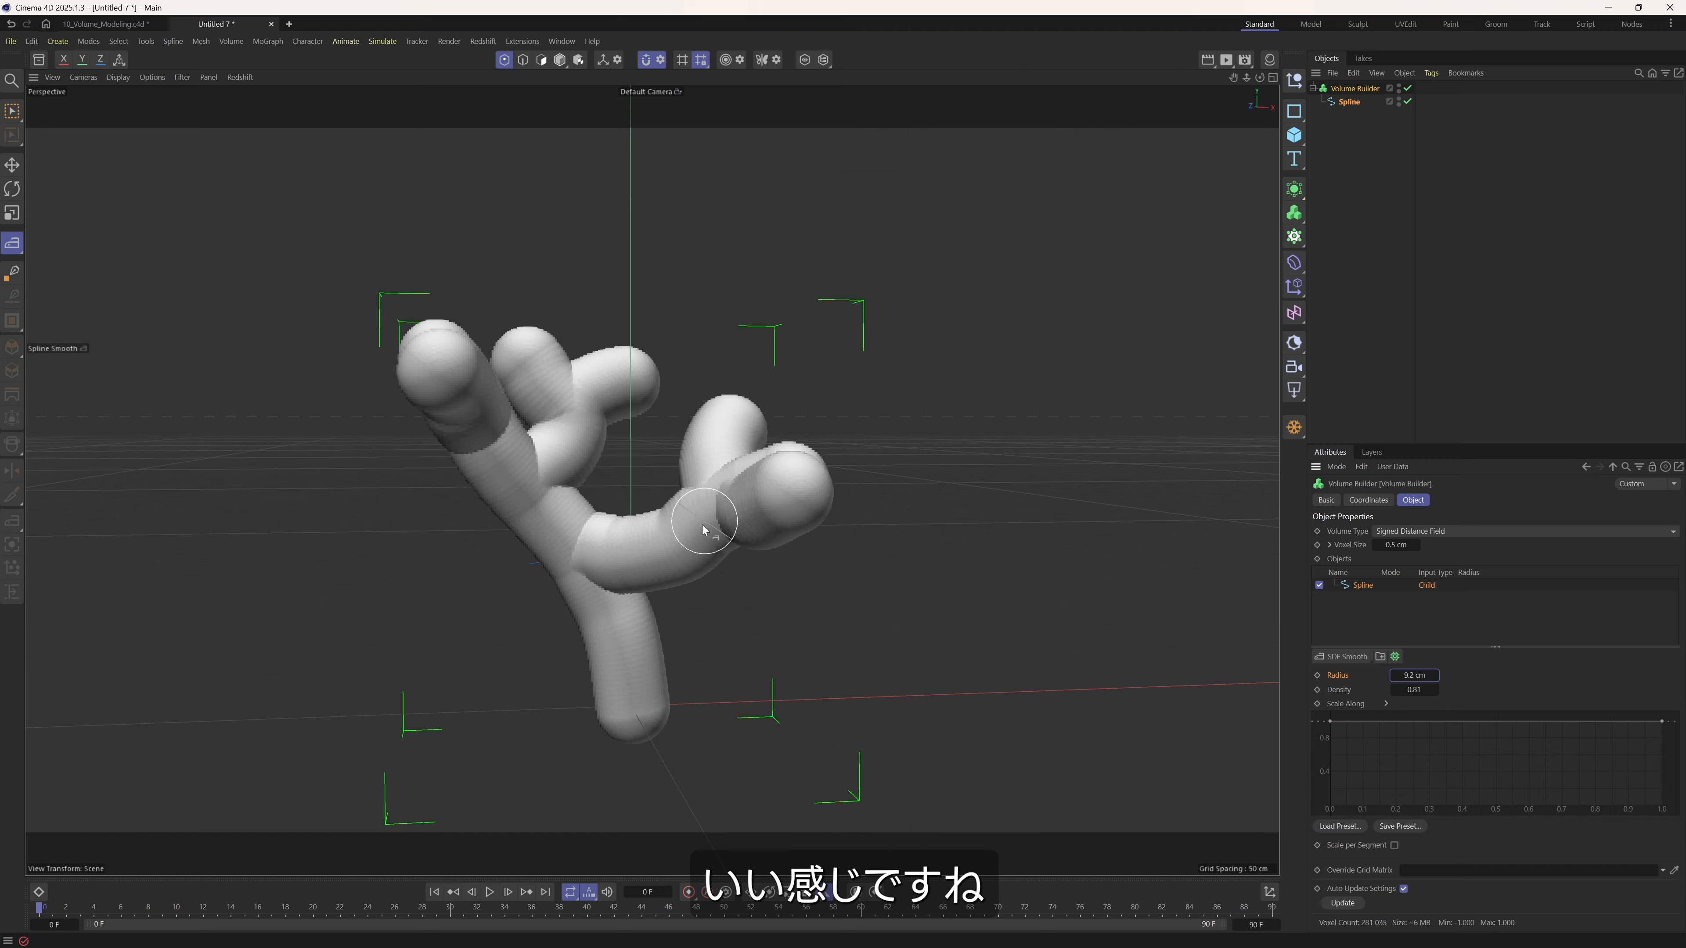
Inspect the thickened branches from several angles and render the viewport to test the voxel volume.
{"action": "mouse_move", "coordinate": [607, 545]}
{"action": "left_mouse_down", "text": "alt"}
{"action": "mouse_move", "coordinate": [505, 547]}
{"action": "mouse_move", "coordinate": [709, 549]}
{"action": "mouse_move", "coordinate": [649, 633]}
{"action": "mouse_move", "coordinate": [604, 544]}
{"action": "left_mouse_up", "text": "alt"}
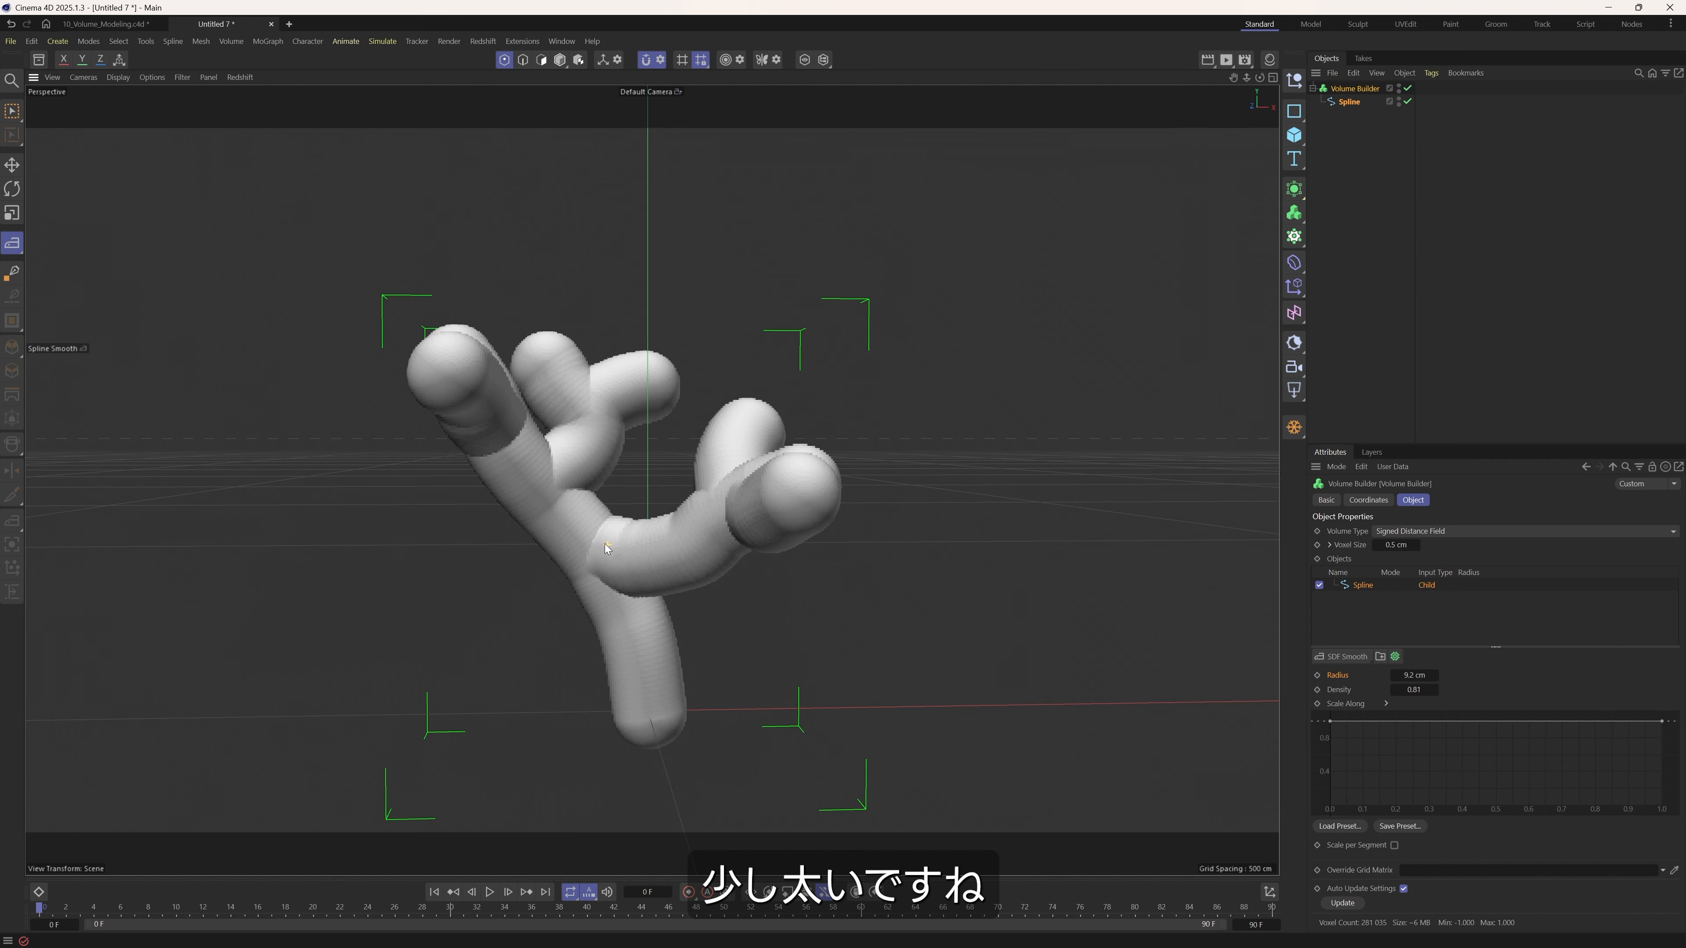
{"action": "right_click_drag", "start_coordinate": [604, 537], "coordinate": [673, 572], "text": "alt"}
{"action": "mouse_move", "coordinate": [660, 575]}
{"action": "left_mouse_down", "text": "alt"}
{"action": "mouse_move", "coordinate": [654, 591]}
{"action": "mouse_move", "coordinate": [666, 576]}
{"action": "left_mouse_up", "text": "alt"}
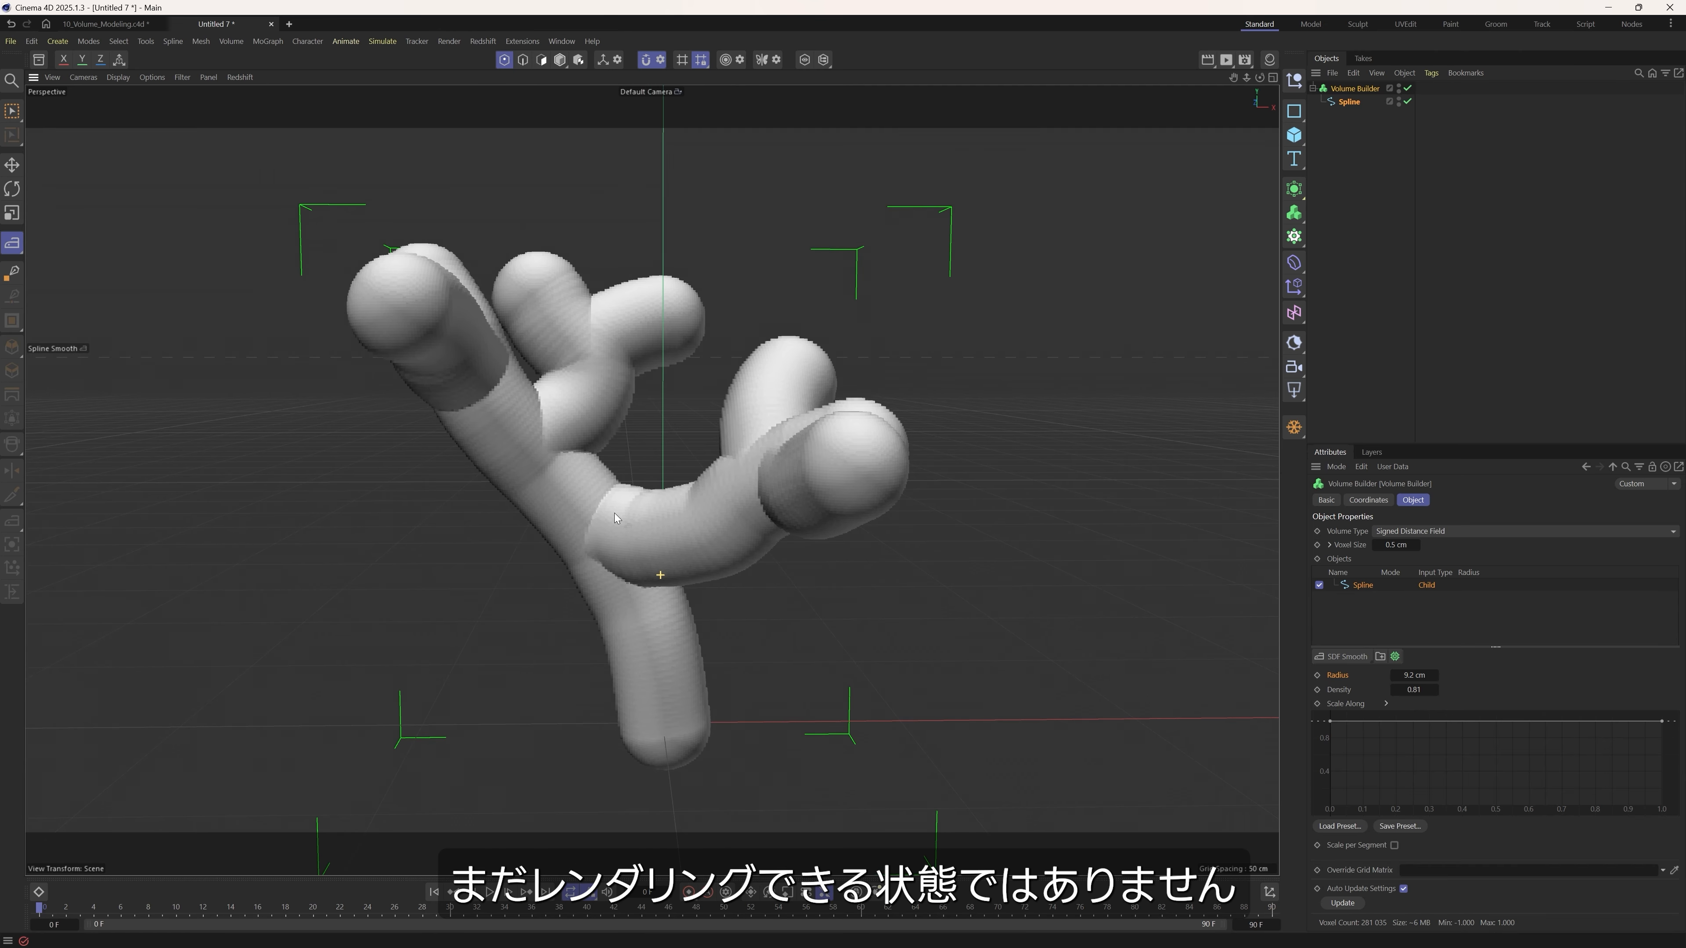
{"action": "key", "text": "ctrl+r"}
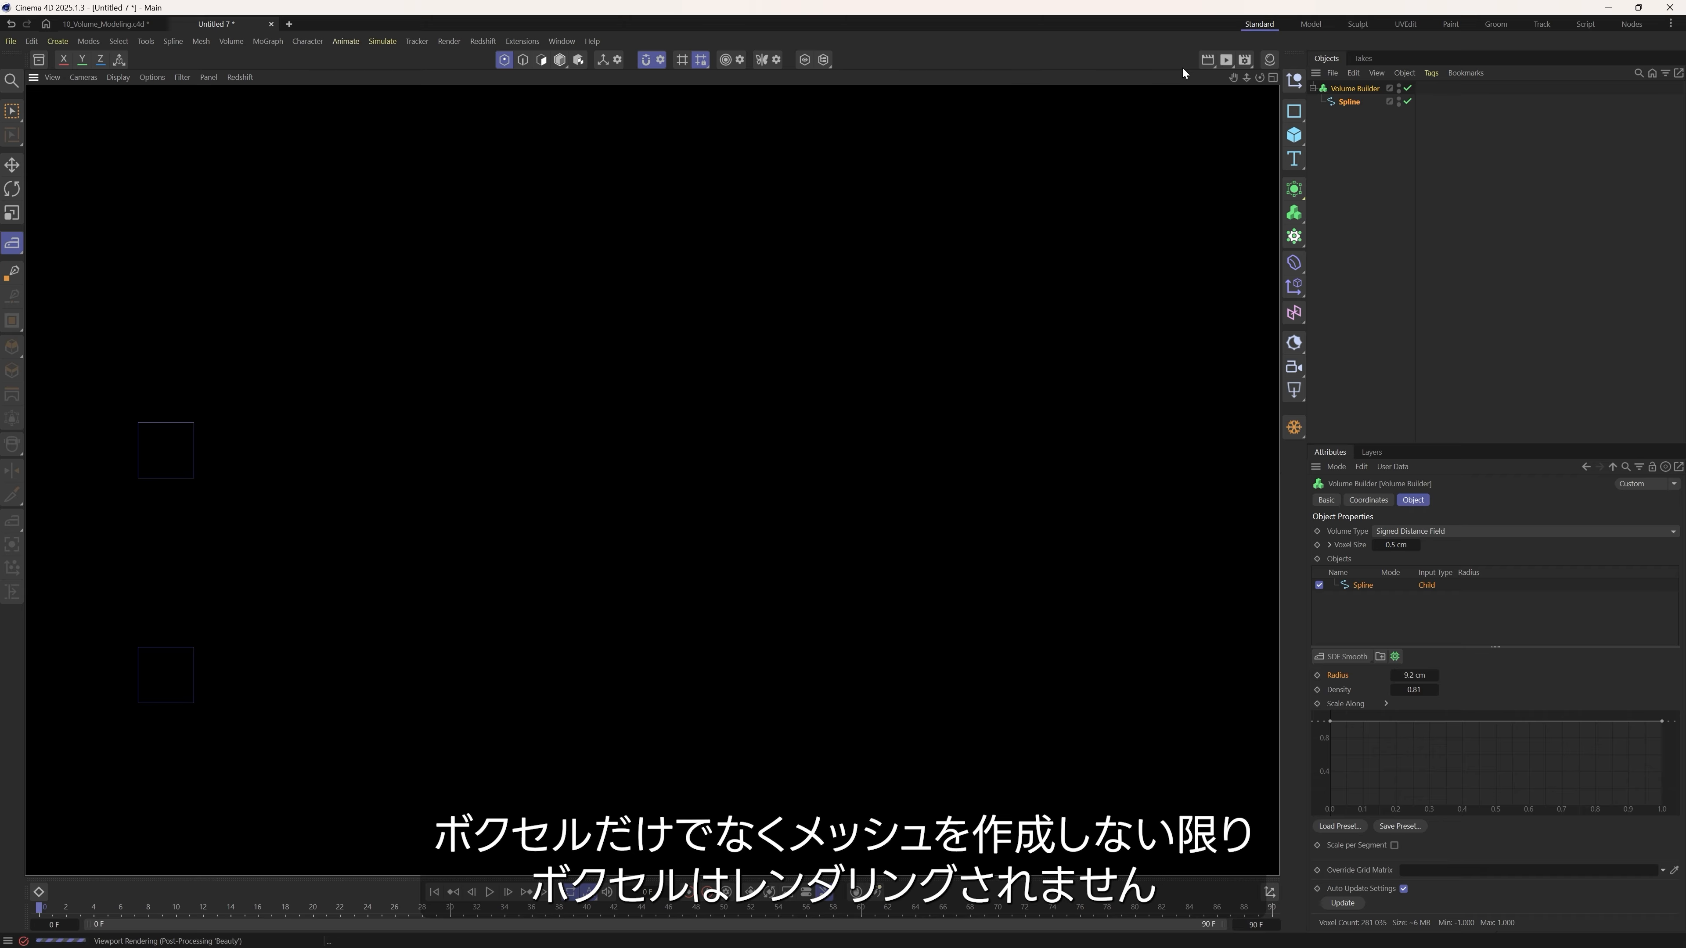
{"action": "left_click", "coordinate": [1488, 255]}
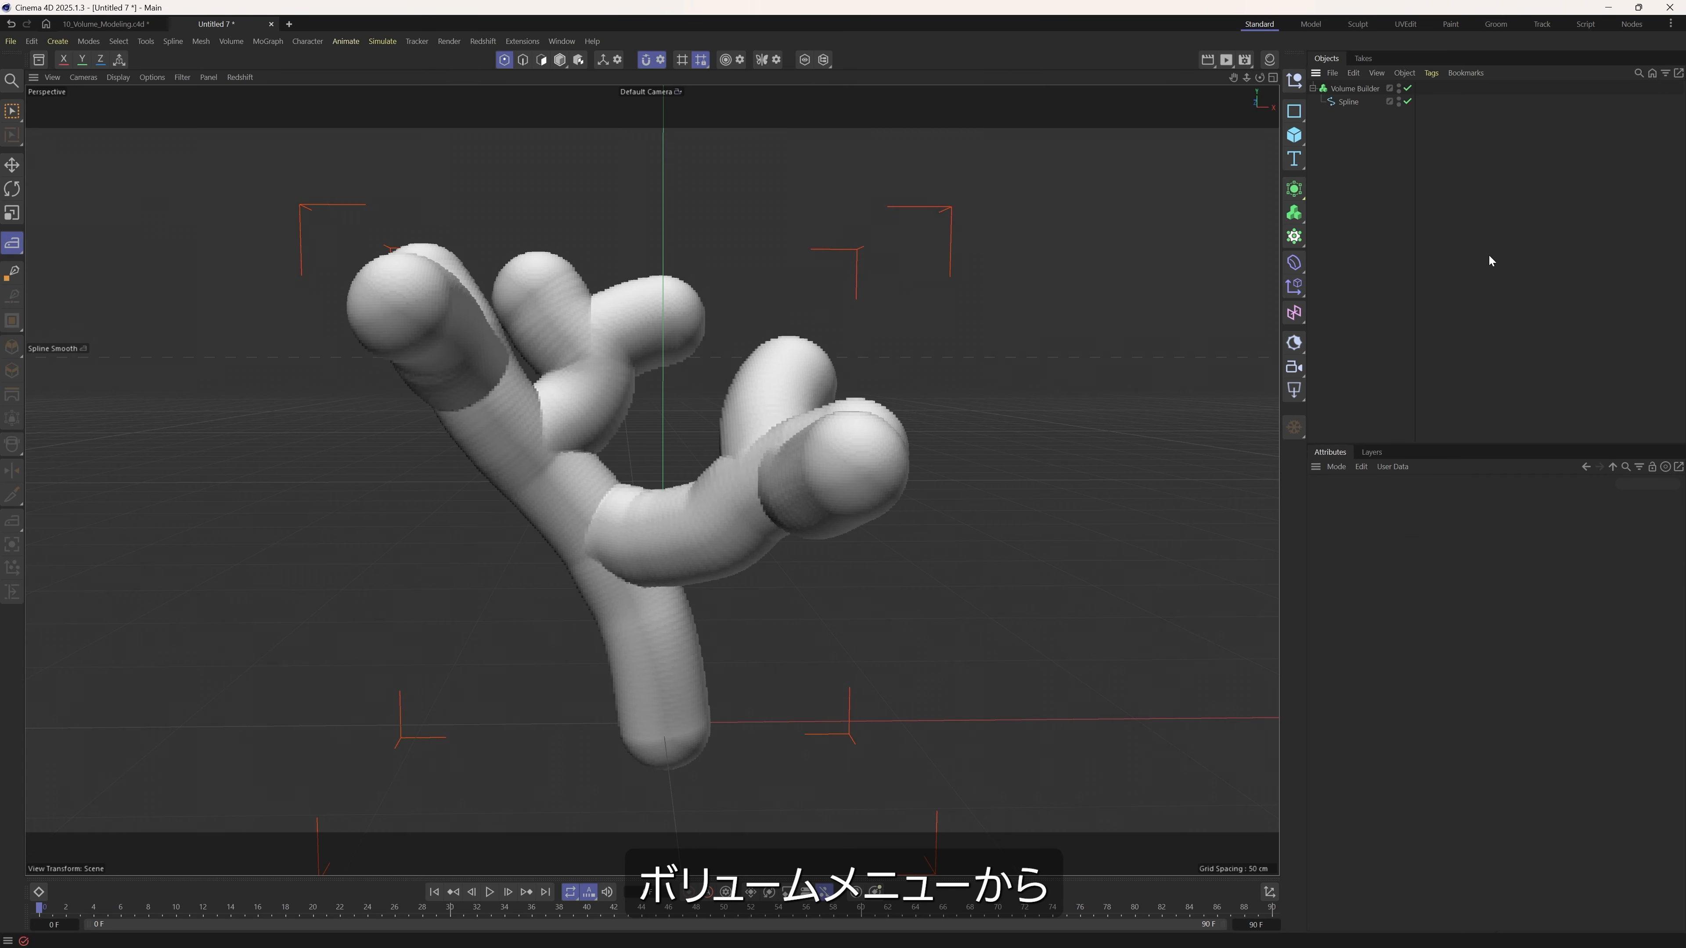
Add a Volume Mesher and place the Volume Builder beneath it as its child.
{"action": "left_click", "coordinate": [1294, 214]}
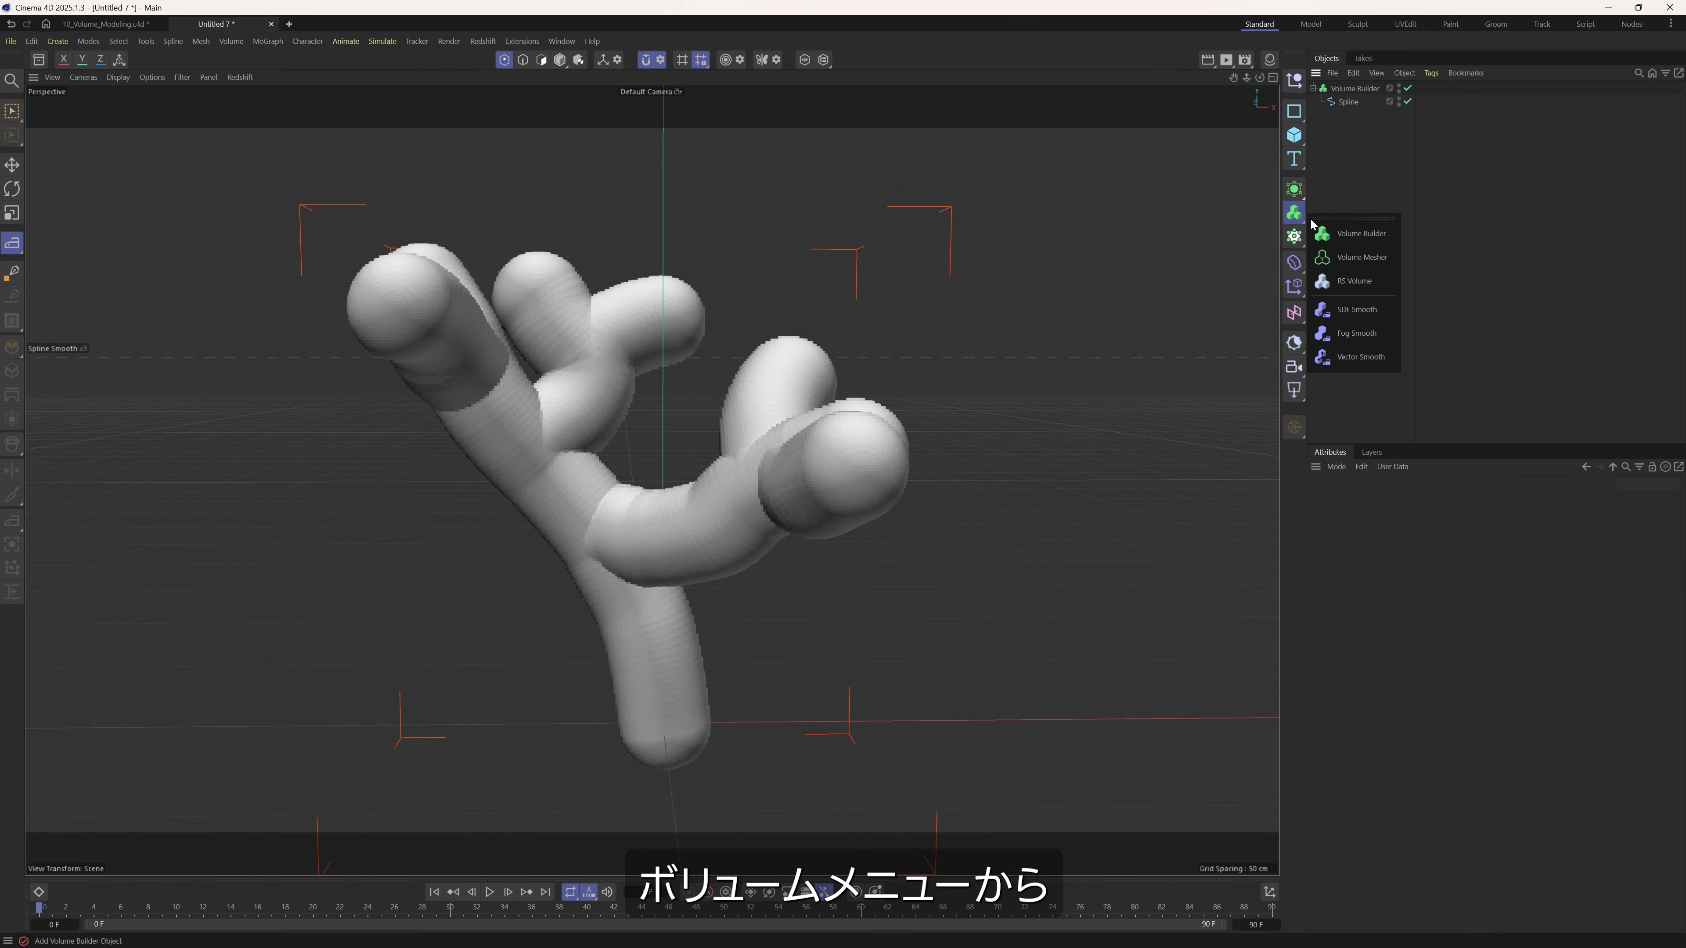
{"action": "left_click", "coordinate": [1354, 259]}
{"action": "left_click_drag", "start_coordinate": [1363, 101], "coordinate": [1394, 90]}
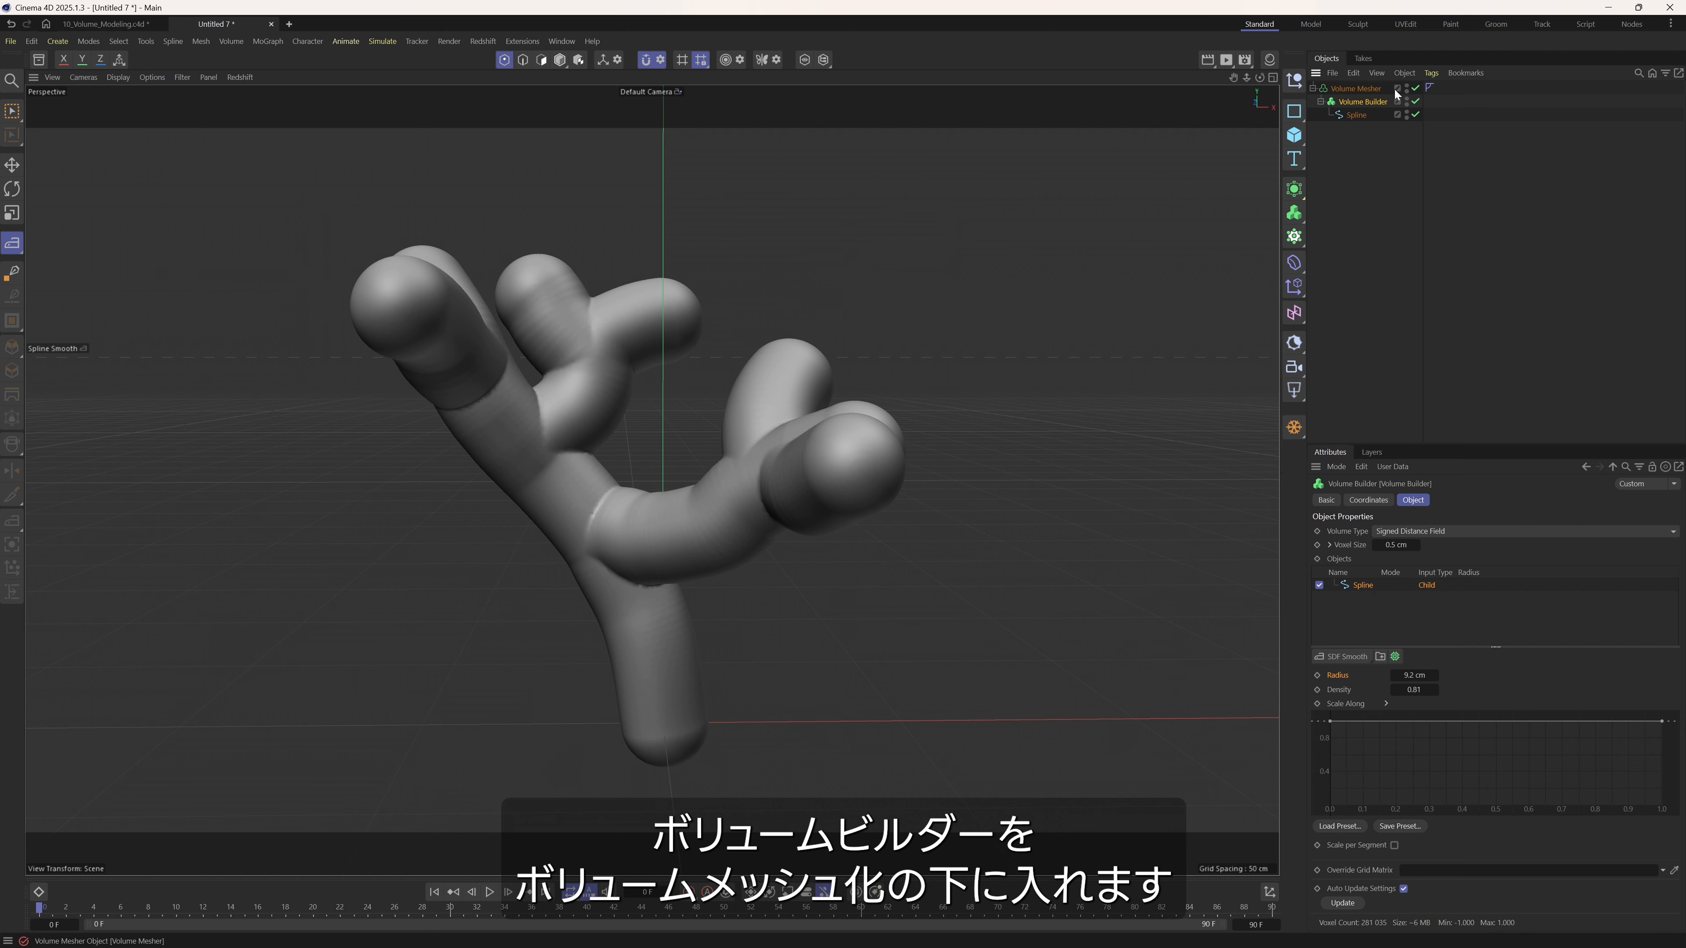
Review the Volume Mesher and Volume Builder settings and render the viewport to check the generated mesh.
{"action": "left_click", "coordinate": [1362, 92]}
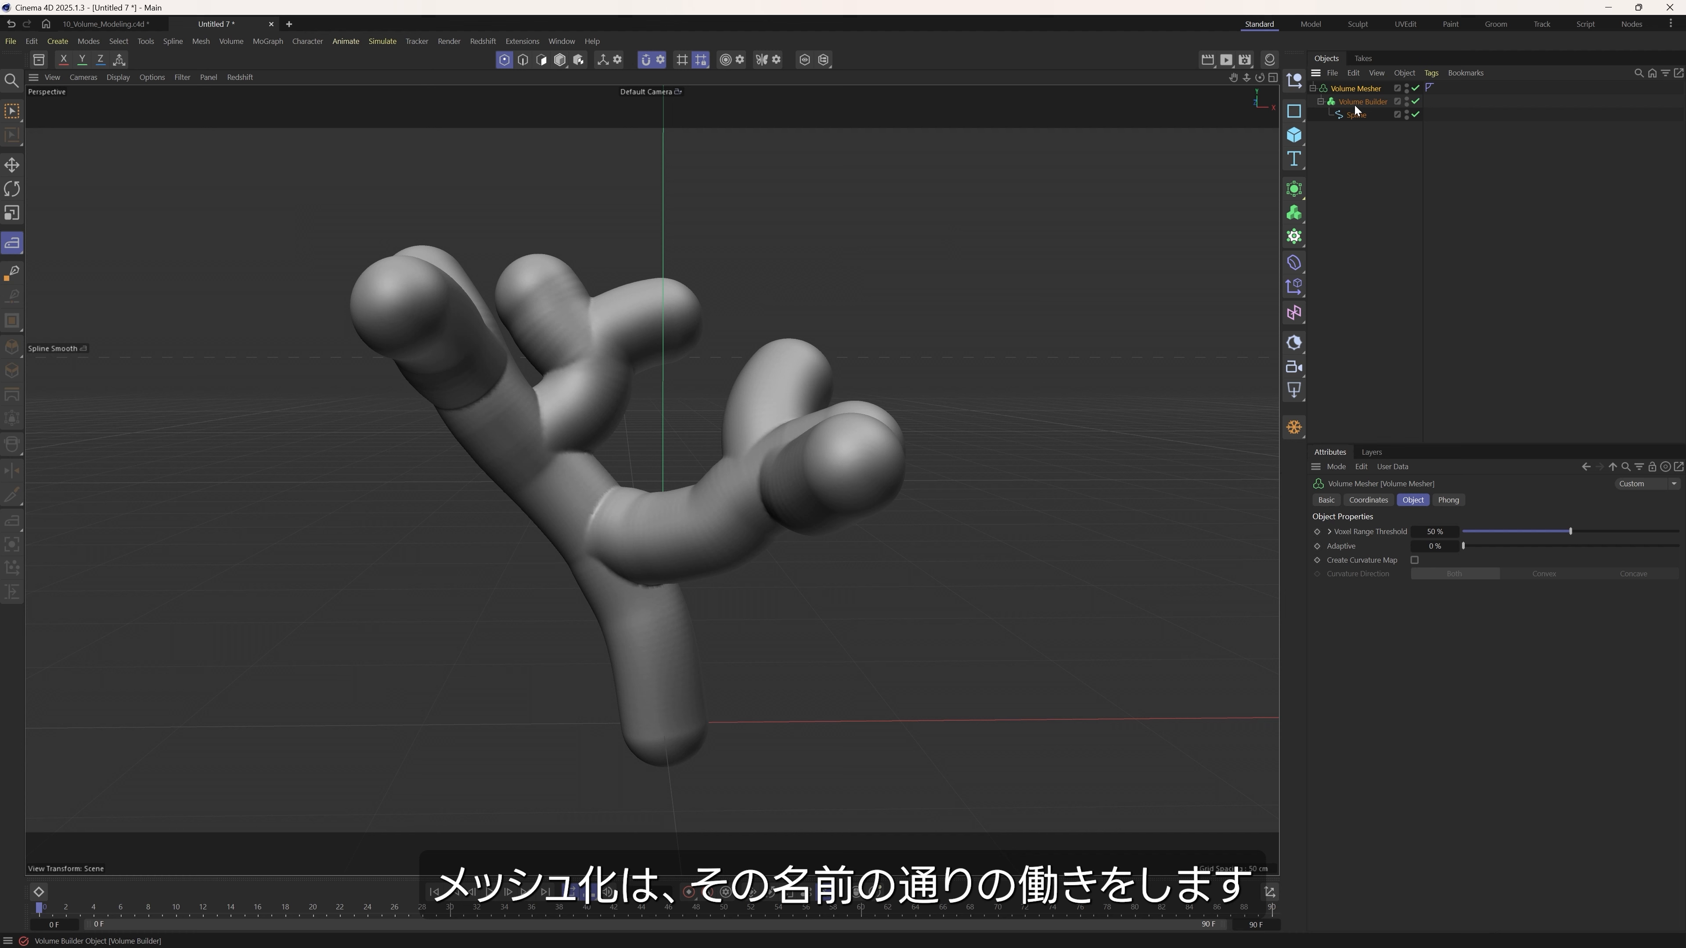
{"action": "left_click", "coordinate": [1367, 103]}
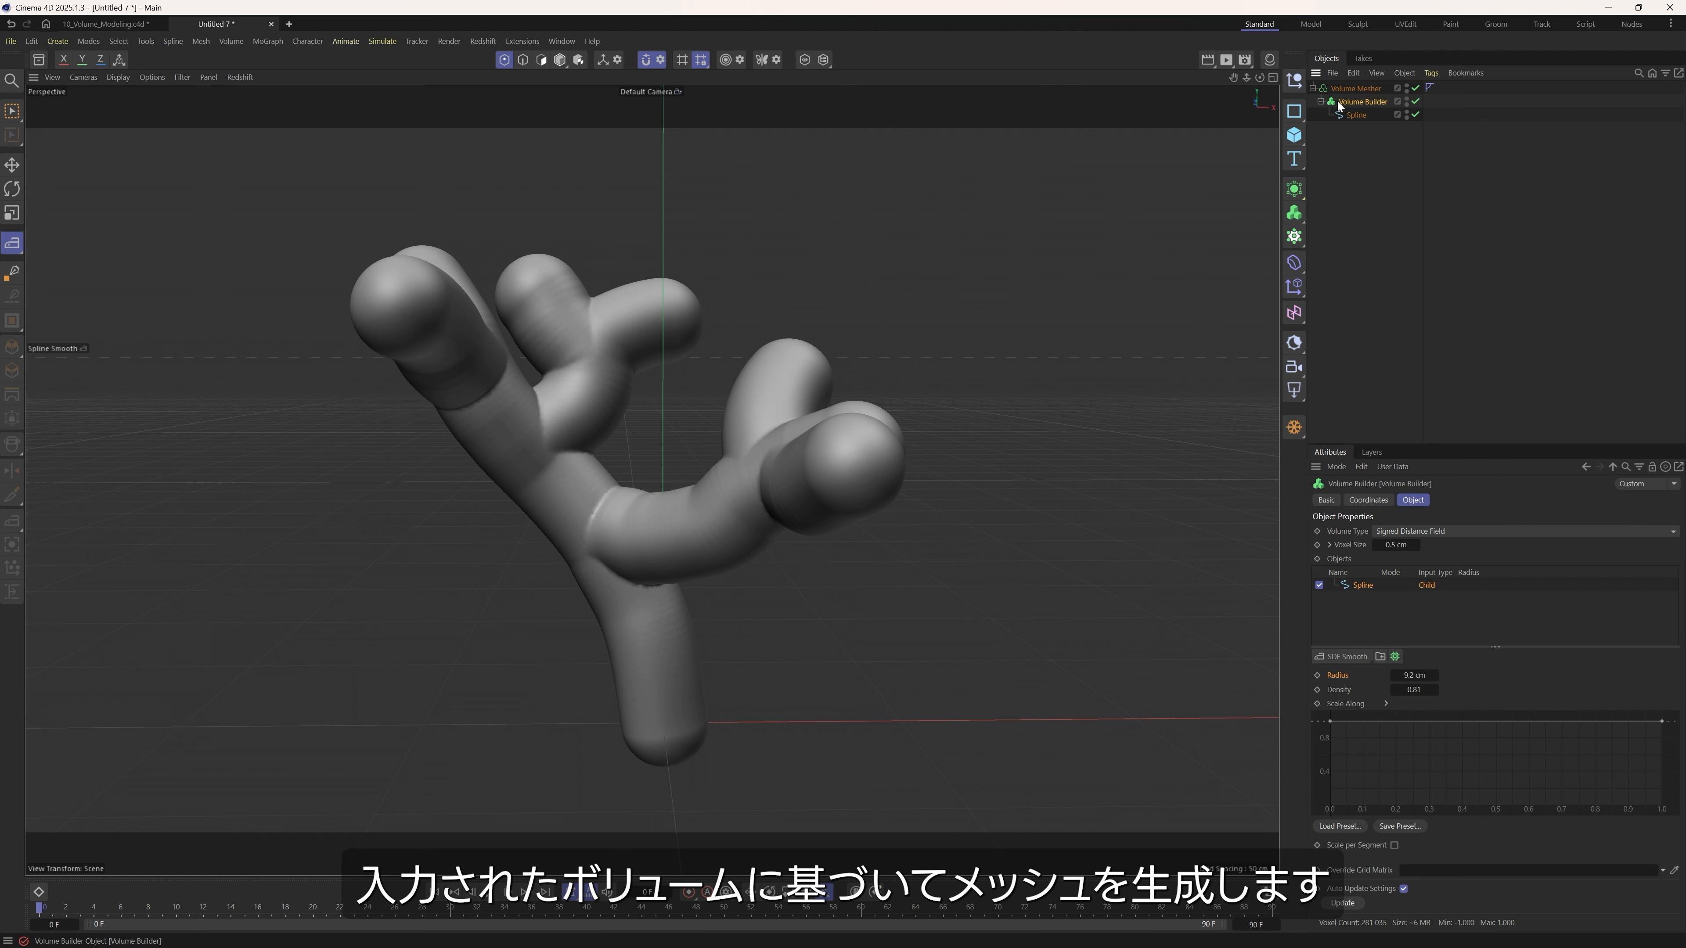
{"action": "left_click", "coordinate": [1207, 60]}
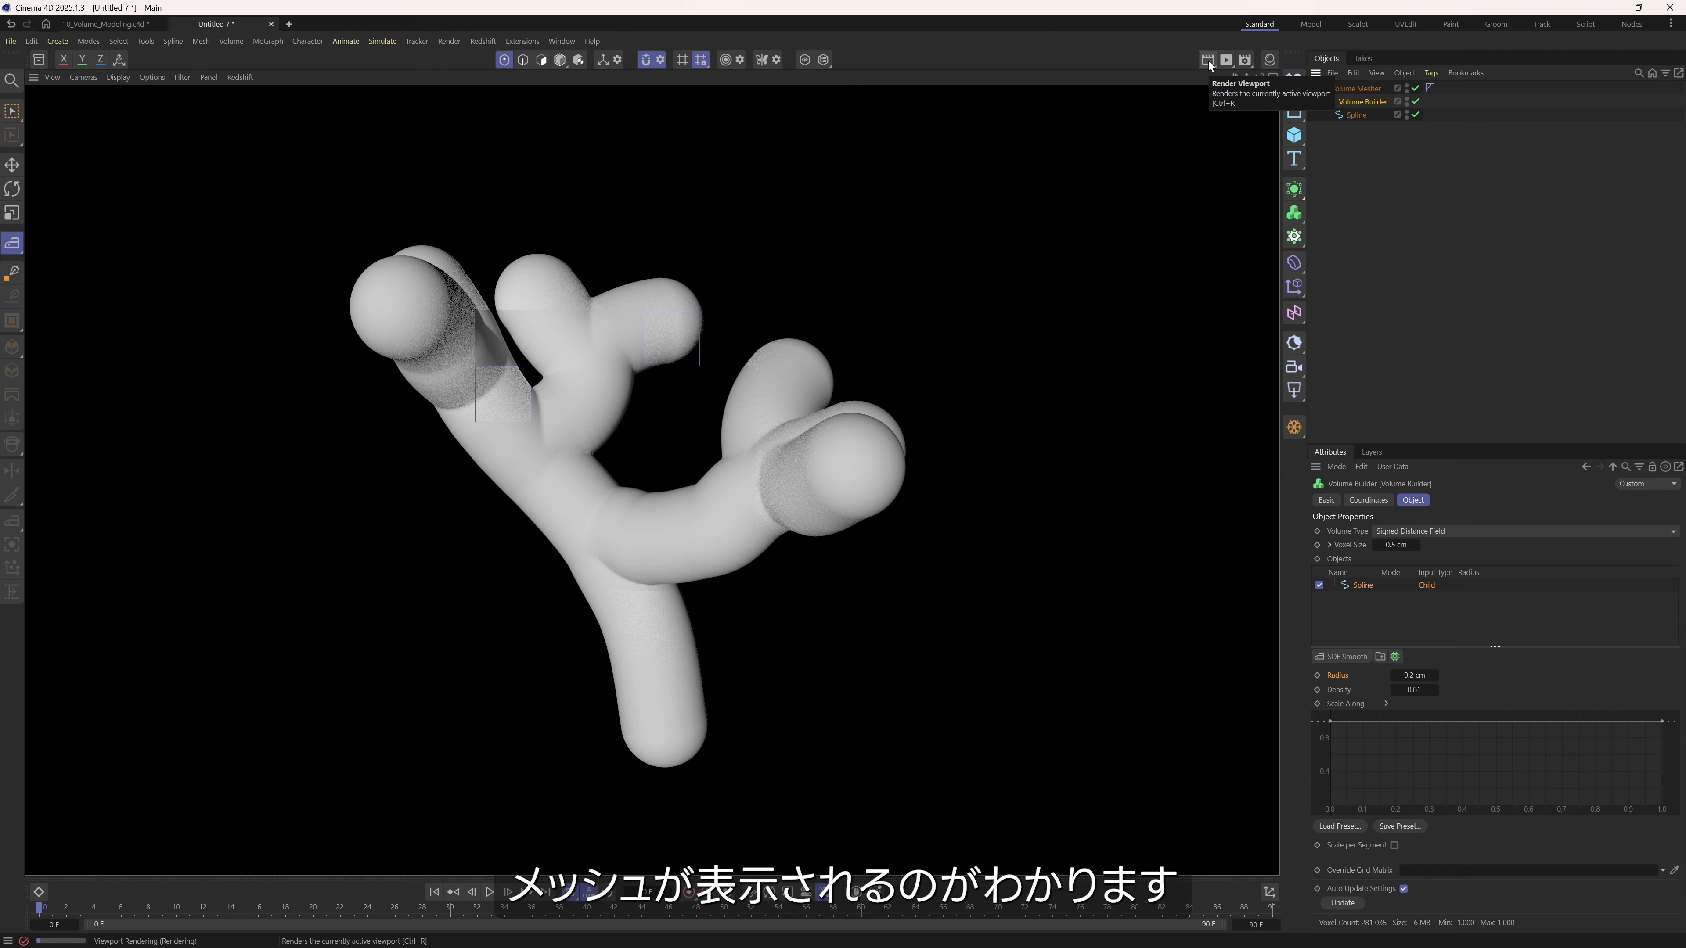
{"action": "left_click", "coordinate": [1390, 227]}
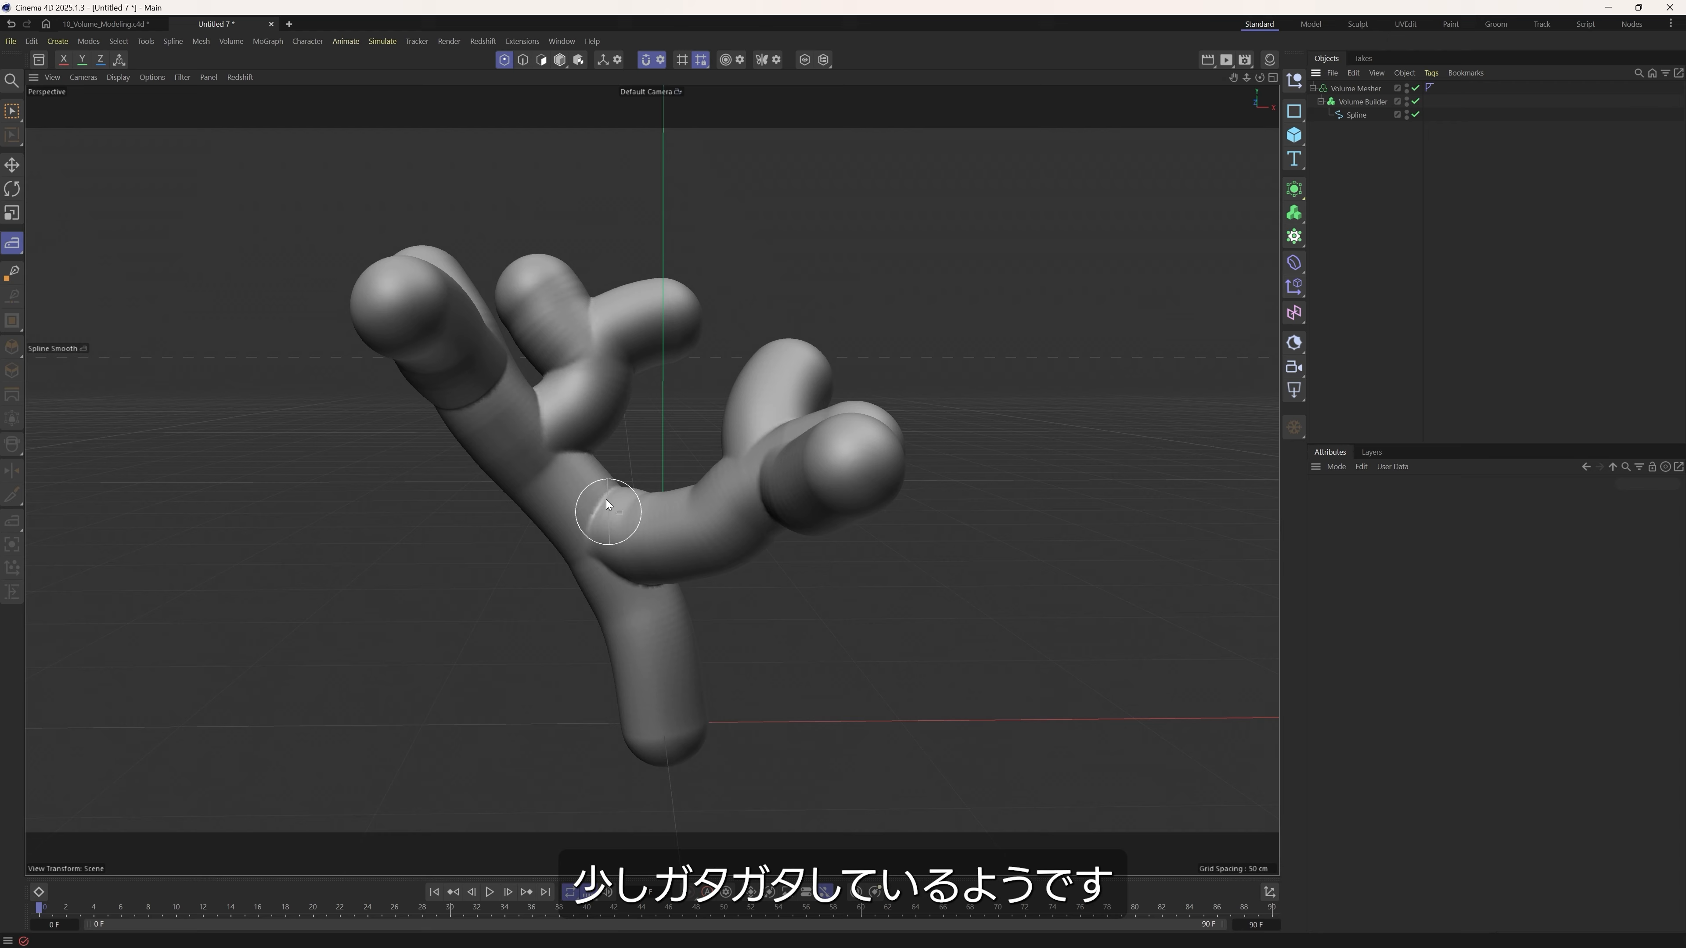
Add an SDF Smooth filter to the Volume Builder to soften the joints between the branches.
{"action": "mouse_move", "coordinate": [582, 498]}
{"action": "left_mouse_down", "text": "alt"}
{"action": "mouse_move", "coordinate": [517, 513]}
{"action": "mouse_move", "coordinate": [602, 499]}
{"action": "left_mouse_up", "text": "alt"}
{"action": "left_click", "coordinate": [1361, 102]}
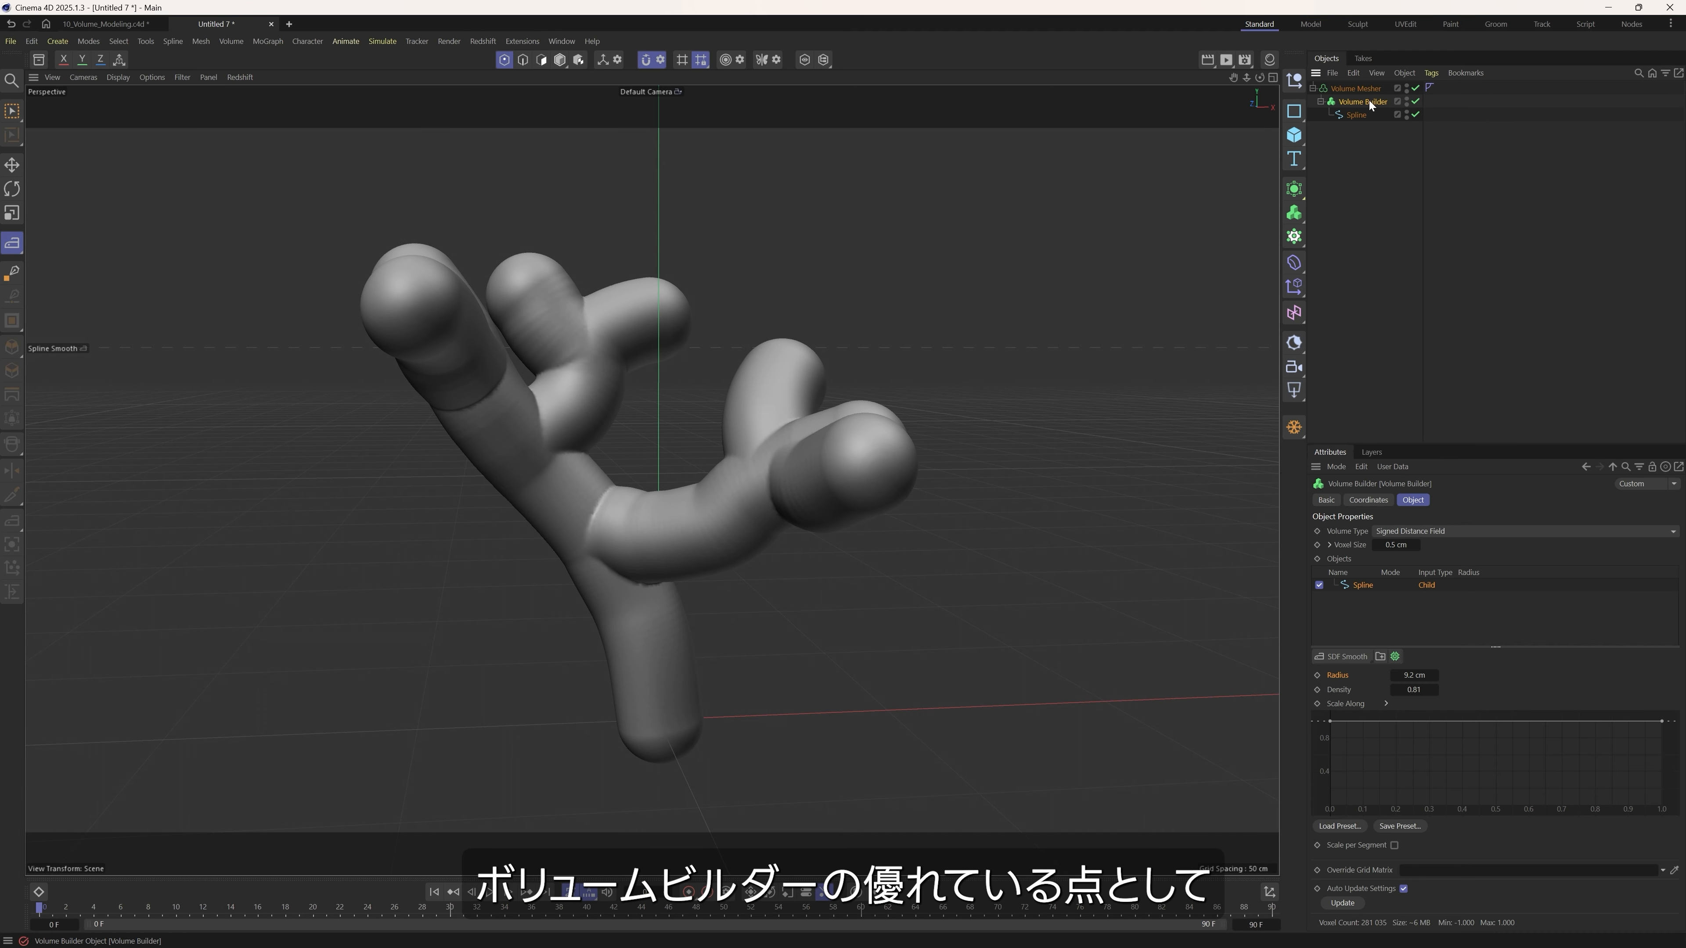
{"action": "left_click", "coordinate": [1338, 655]}
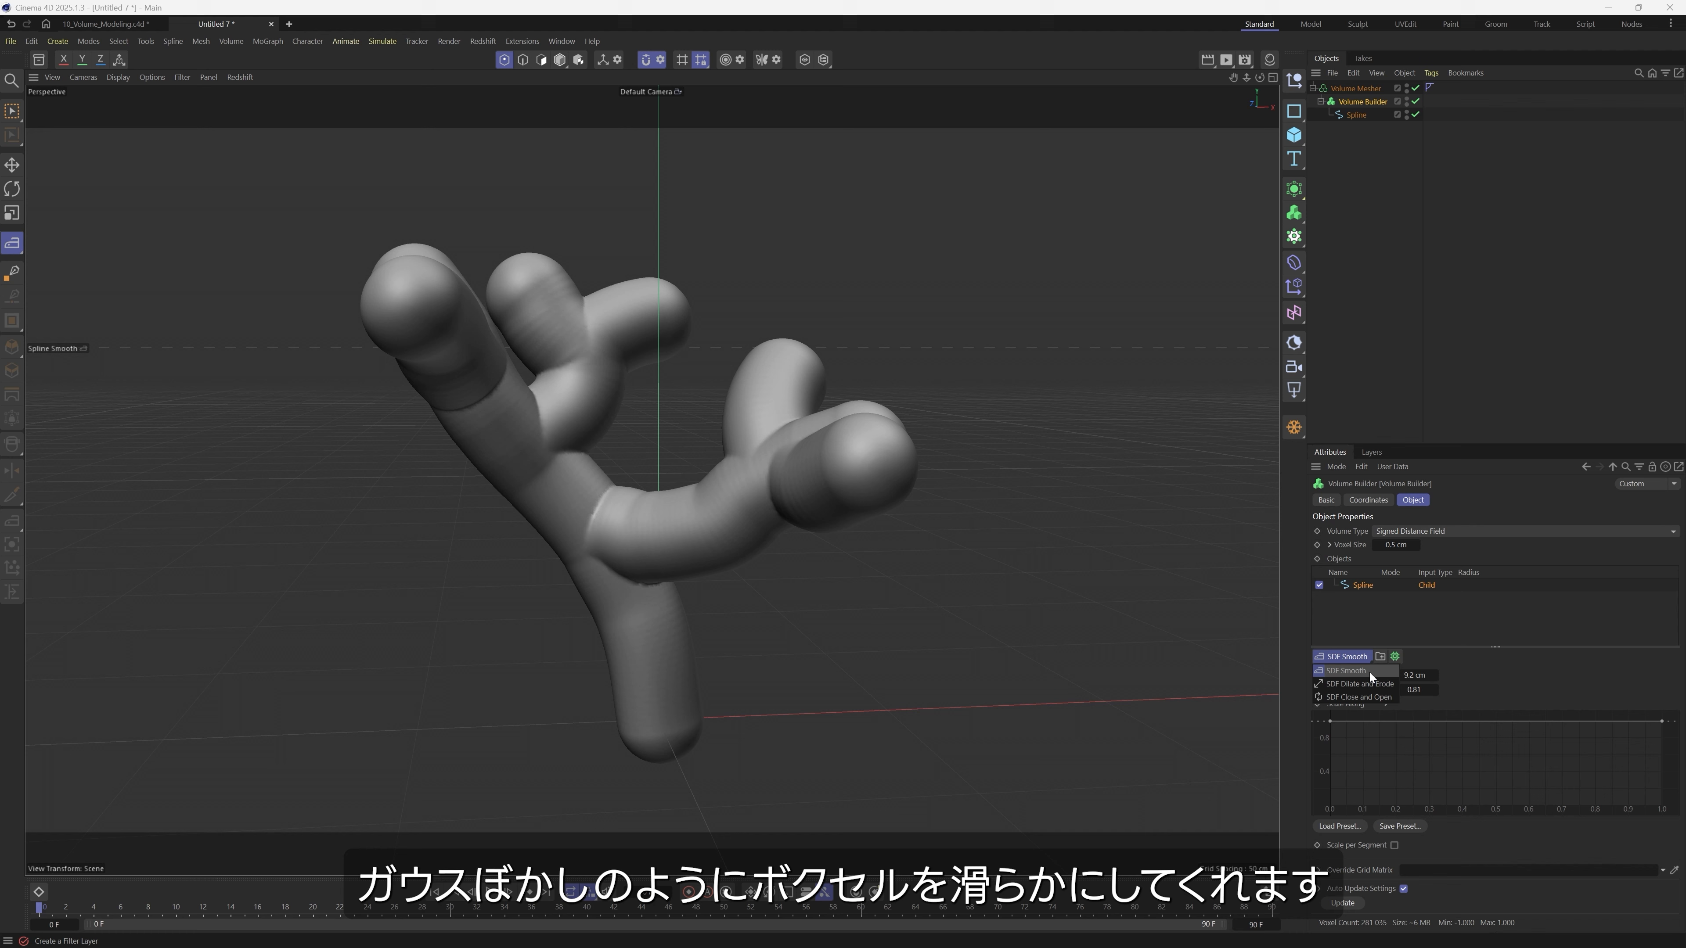
{"action": "left_click", "coordinate": [1371, 671]}
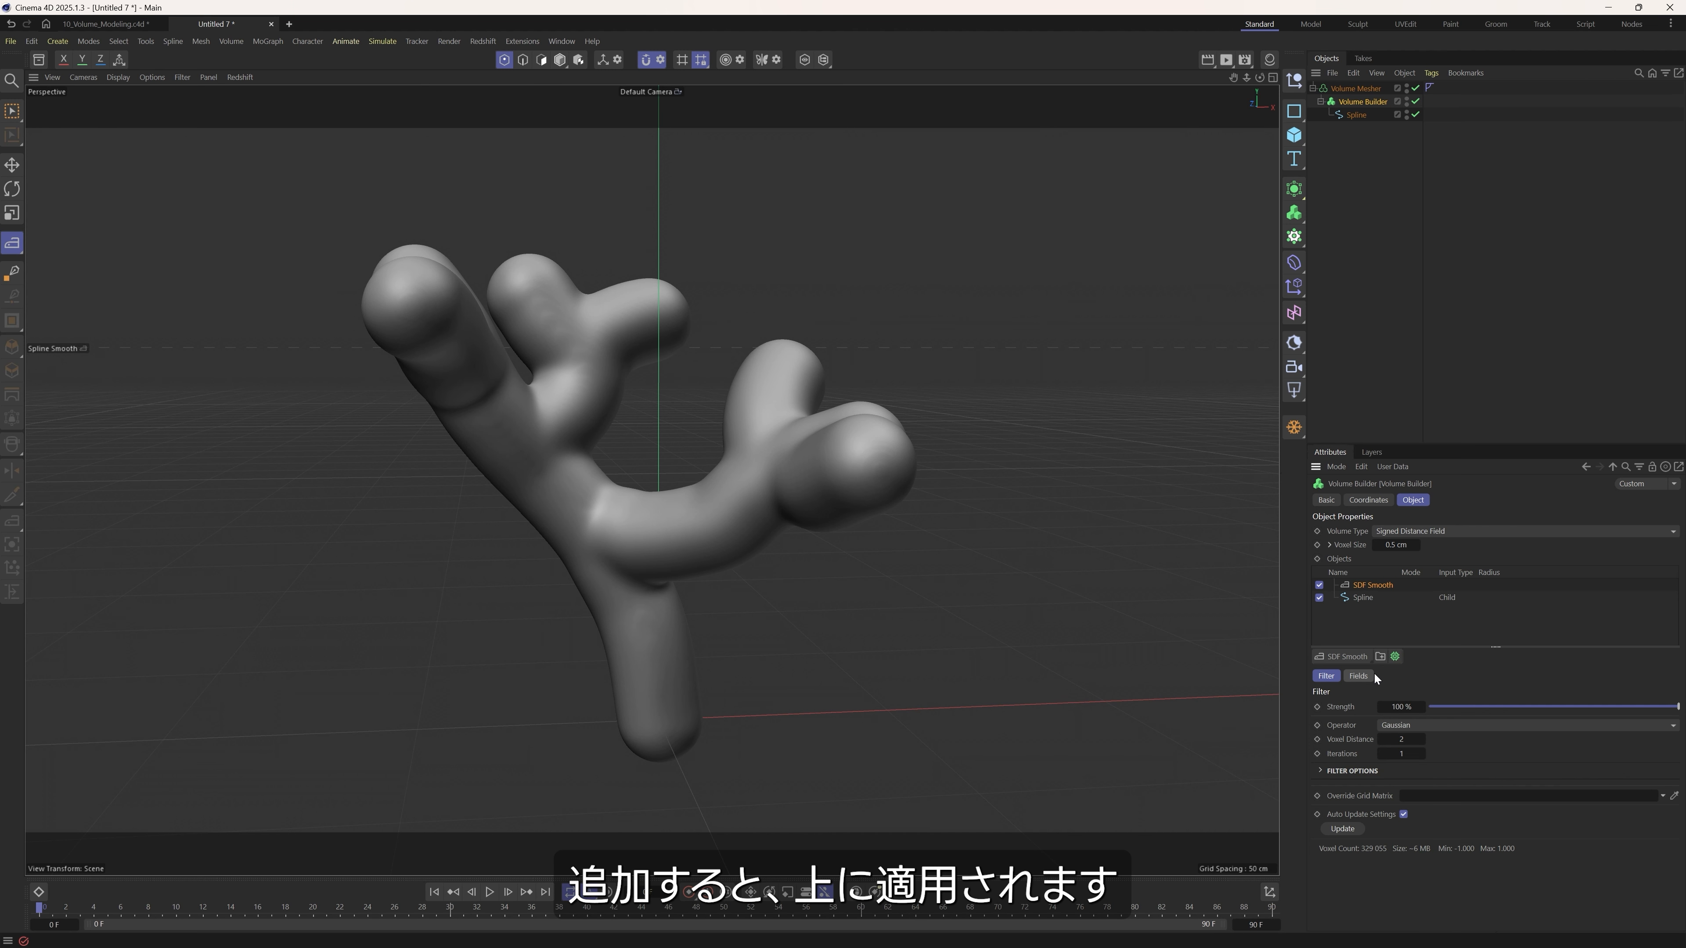
Try the SDF Smooth filter beneath the spline and at a lower strength, restoring its place on top and 100% strength.
{"action": "left_click_drag", "start_coordinate": [1369, 586], "coordinate": [1371, 602]}
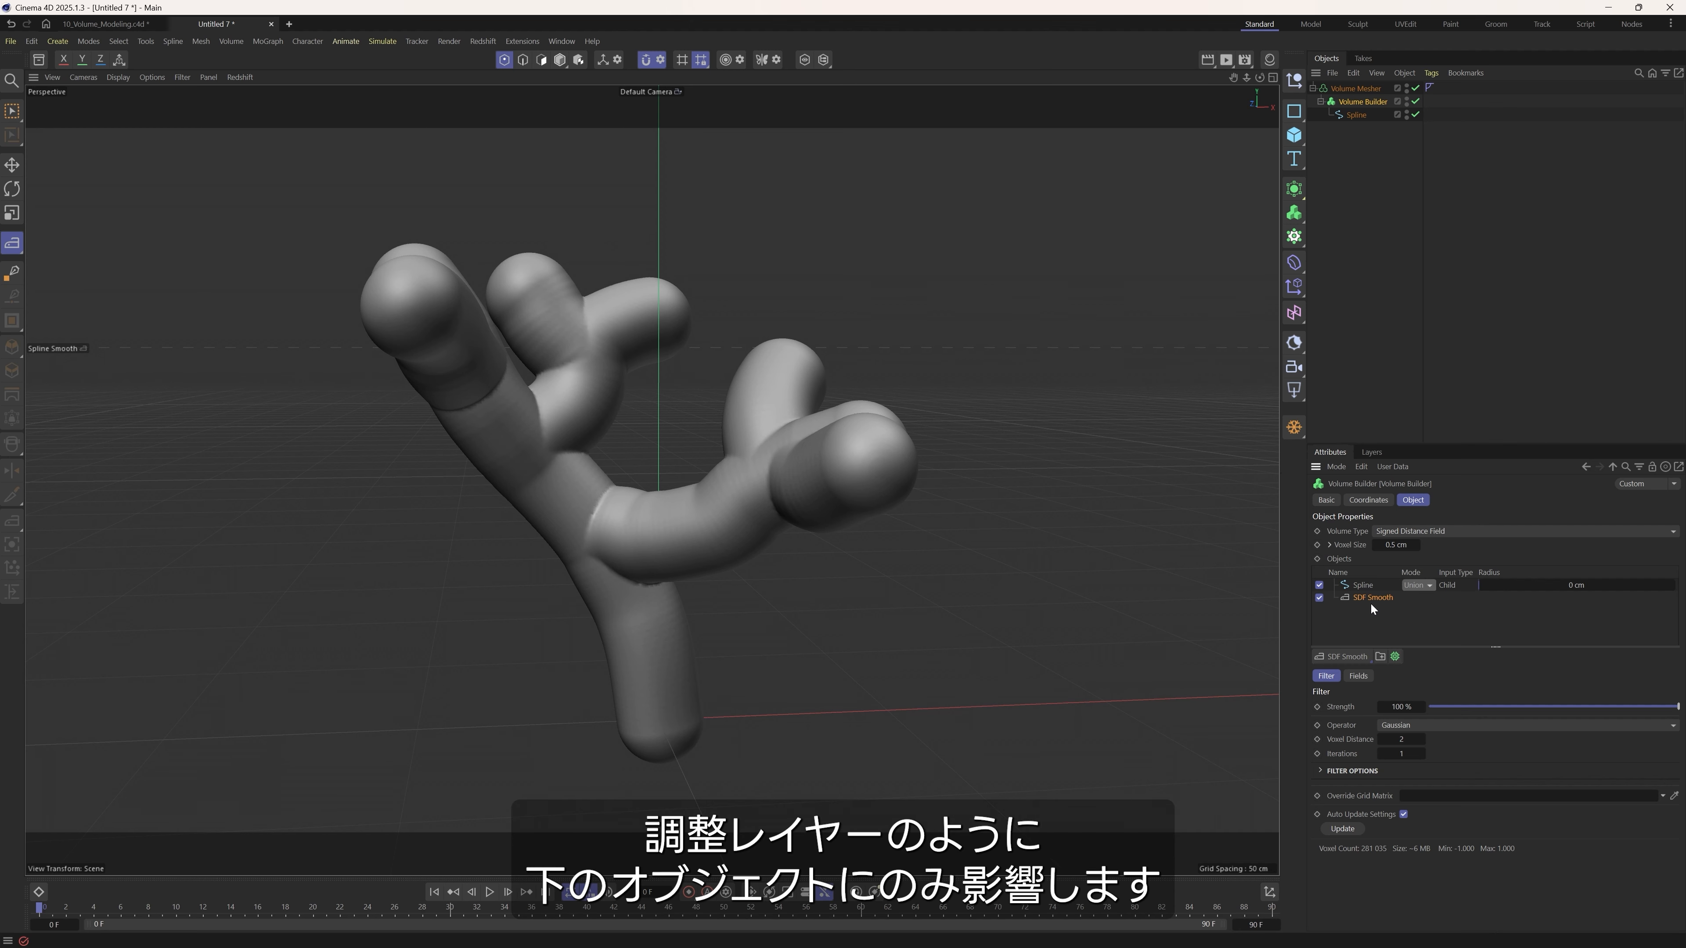
{"action": "left_click_drag", "start_coordinate": [1358, 601], "coordinate": [1371, 586]}
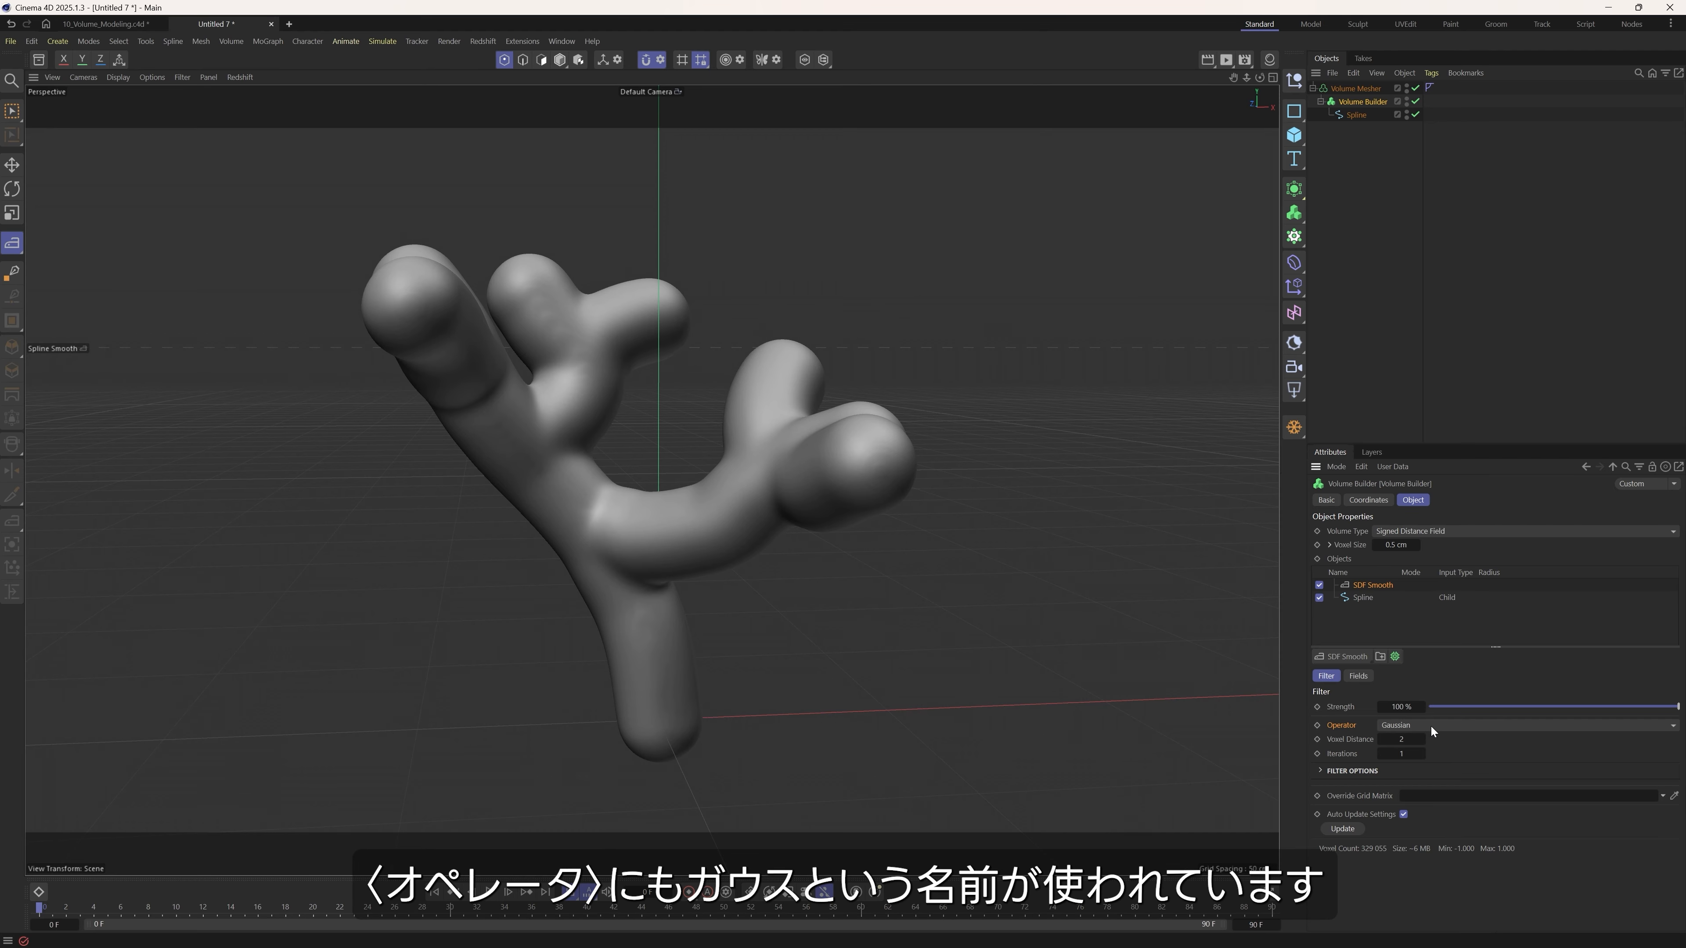
{"action": "left_click", "coordinate": [1461, 706]}
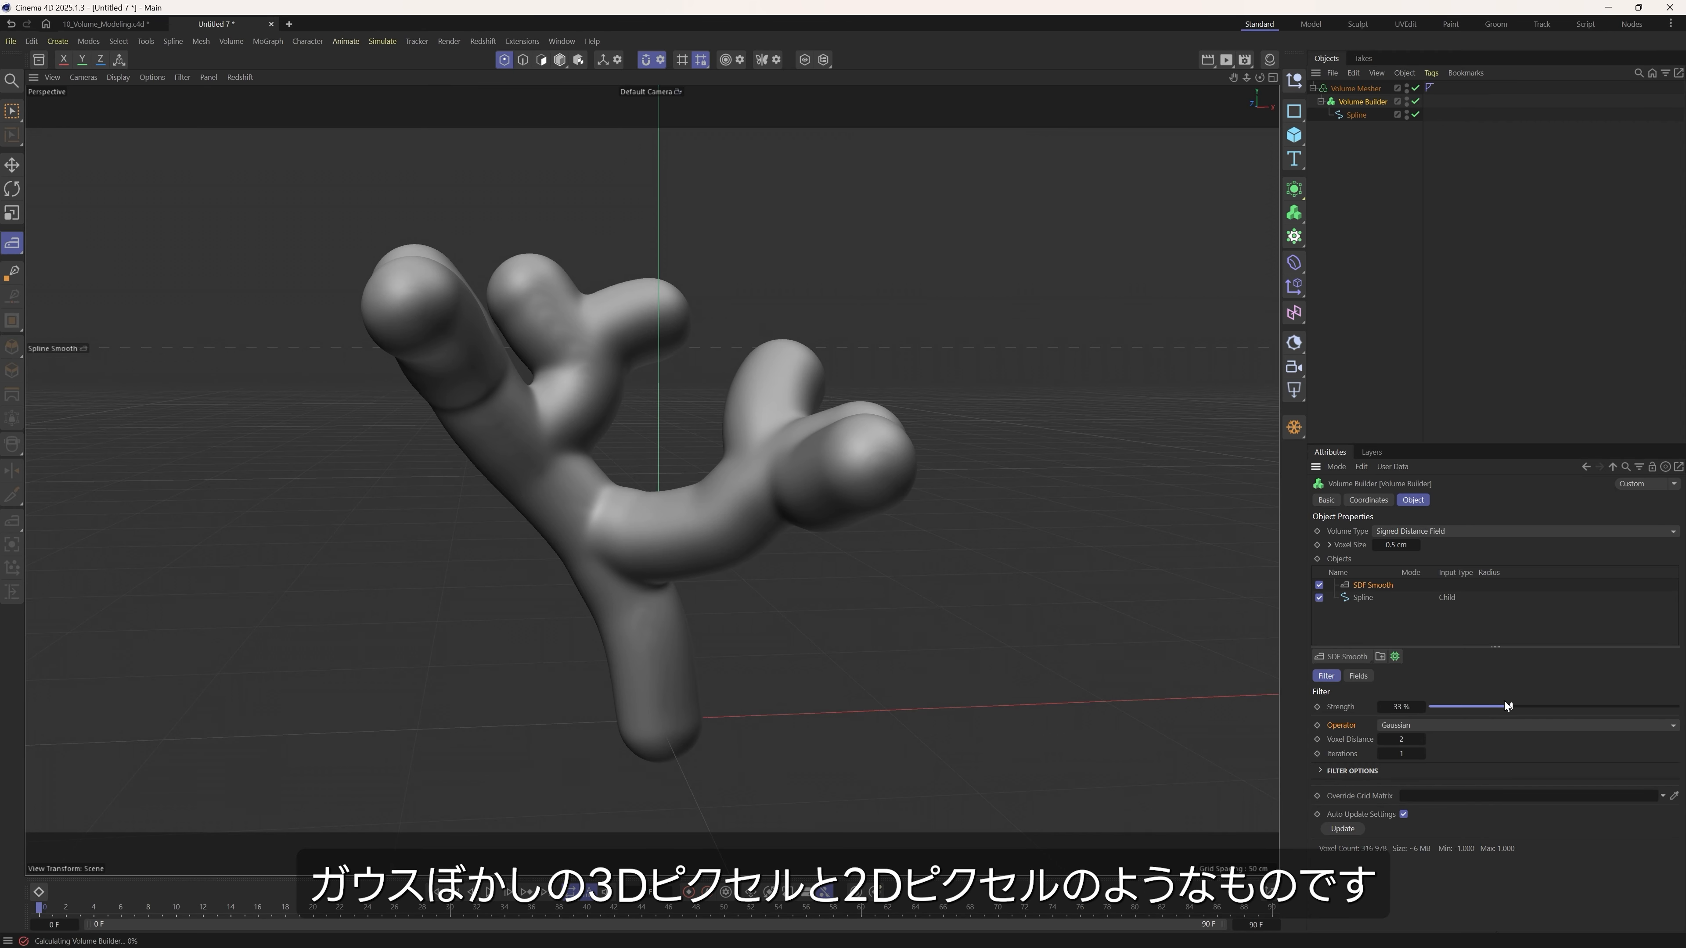
{"action": "left_click_drag", "start_coordinate": [1462, 706], "coordinate": [1679, 707]}
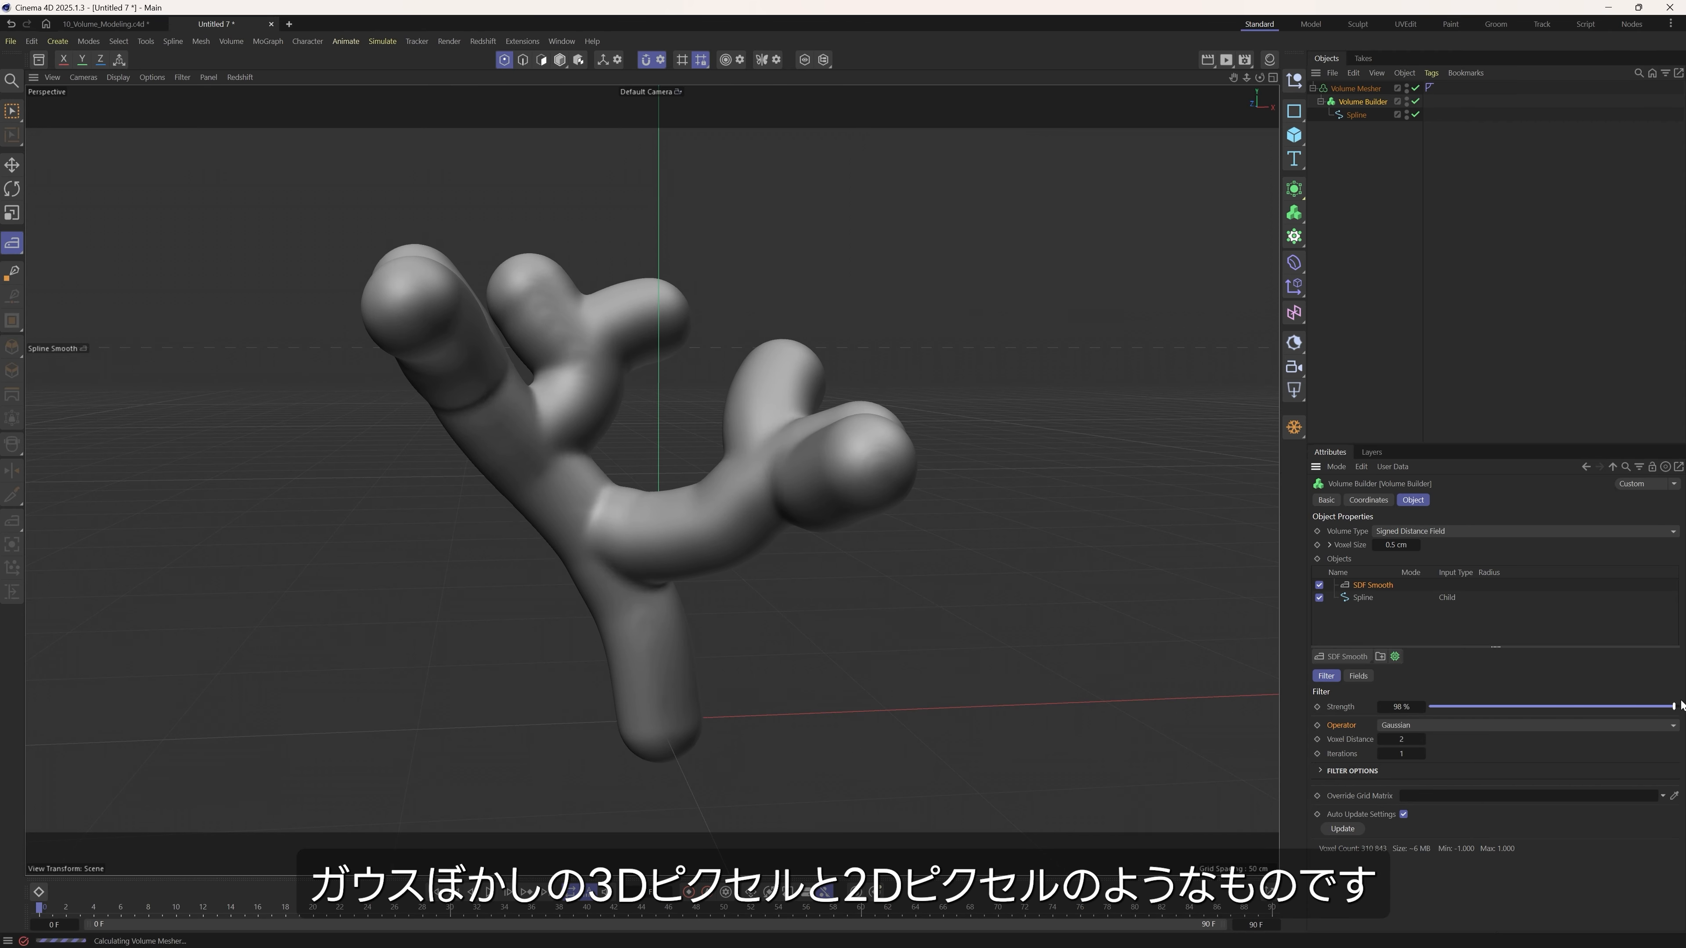
Set the SDF Smooth filter's iterations to 3 and its voxel distance to 2.
{"action": "mouse_move", "coordinate": [1393, 737]}
{"action": "left_mouse_down"}
{"action": "mouse_move", "coordinate": [1414, 739]}
{"action": "mouse_move", "coordinate": [1407, 757]}
{"action": "left_mouse_up"}
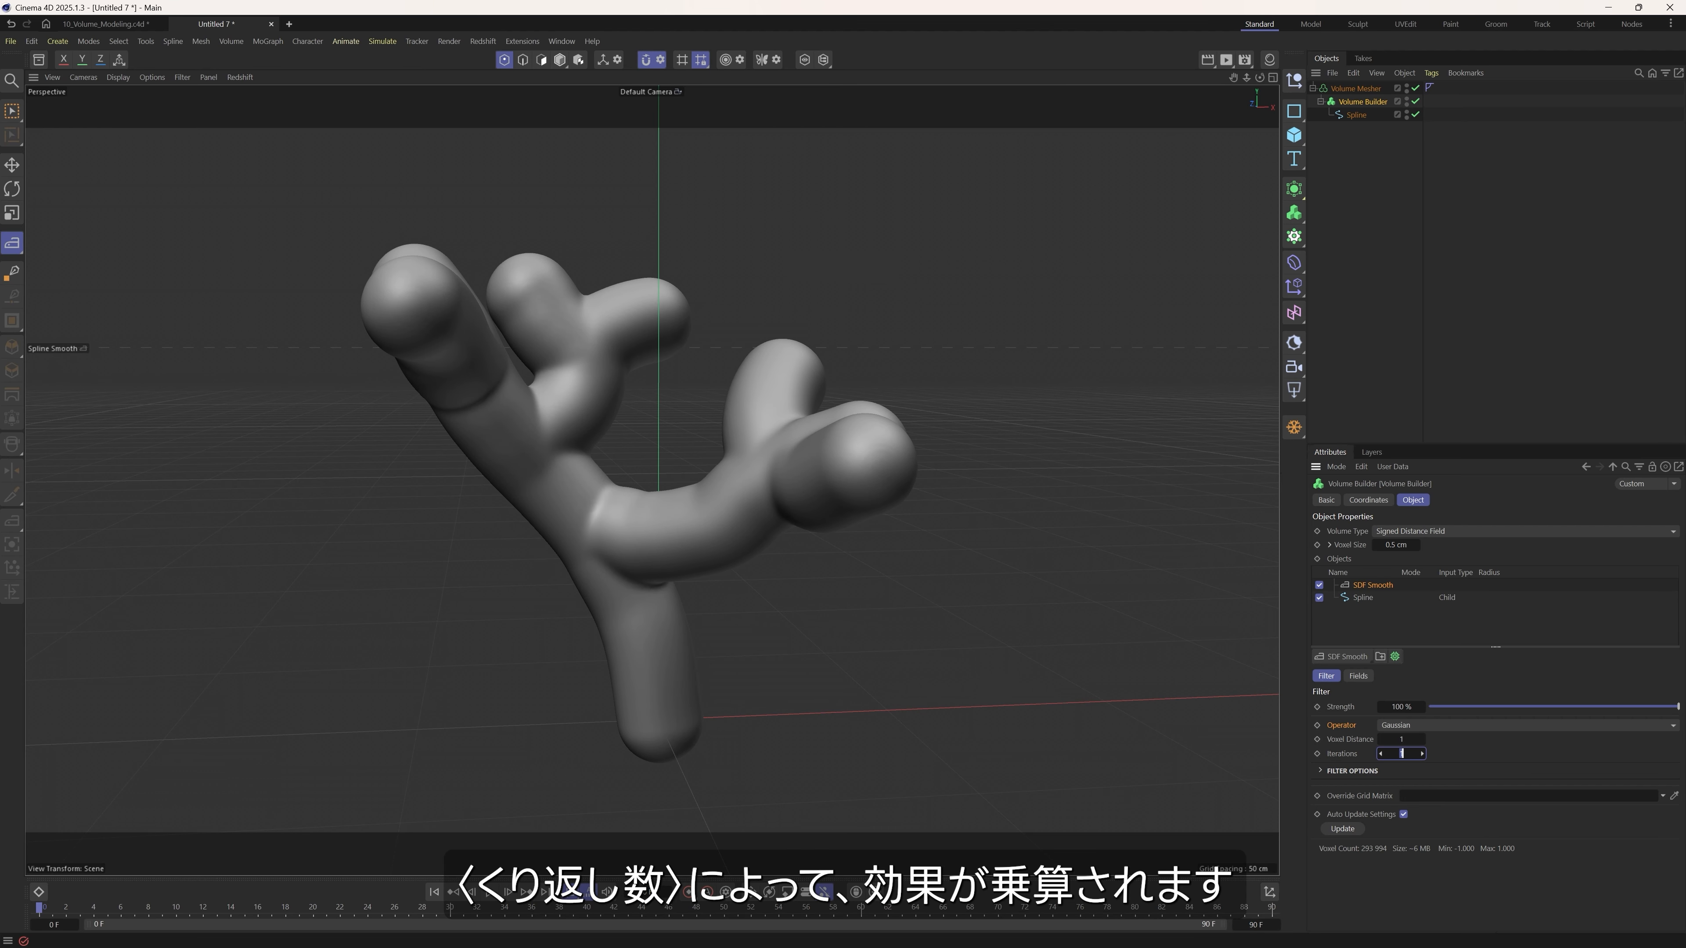
{"action": "left_click", "coordinate": [1422, 754]}
{"action": "left_click", "coordinate": [1422, 741]}
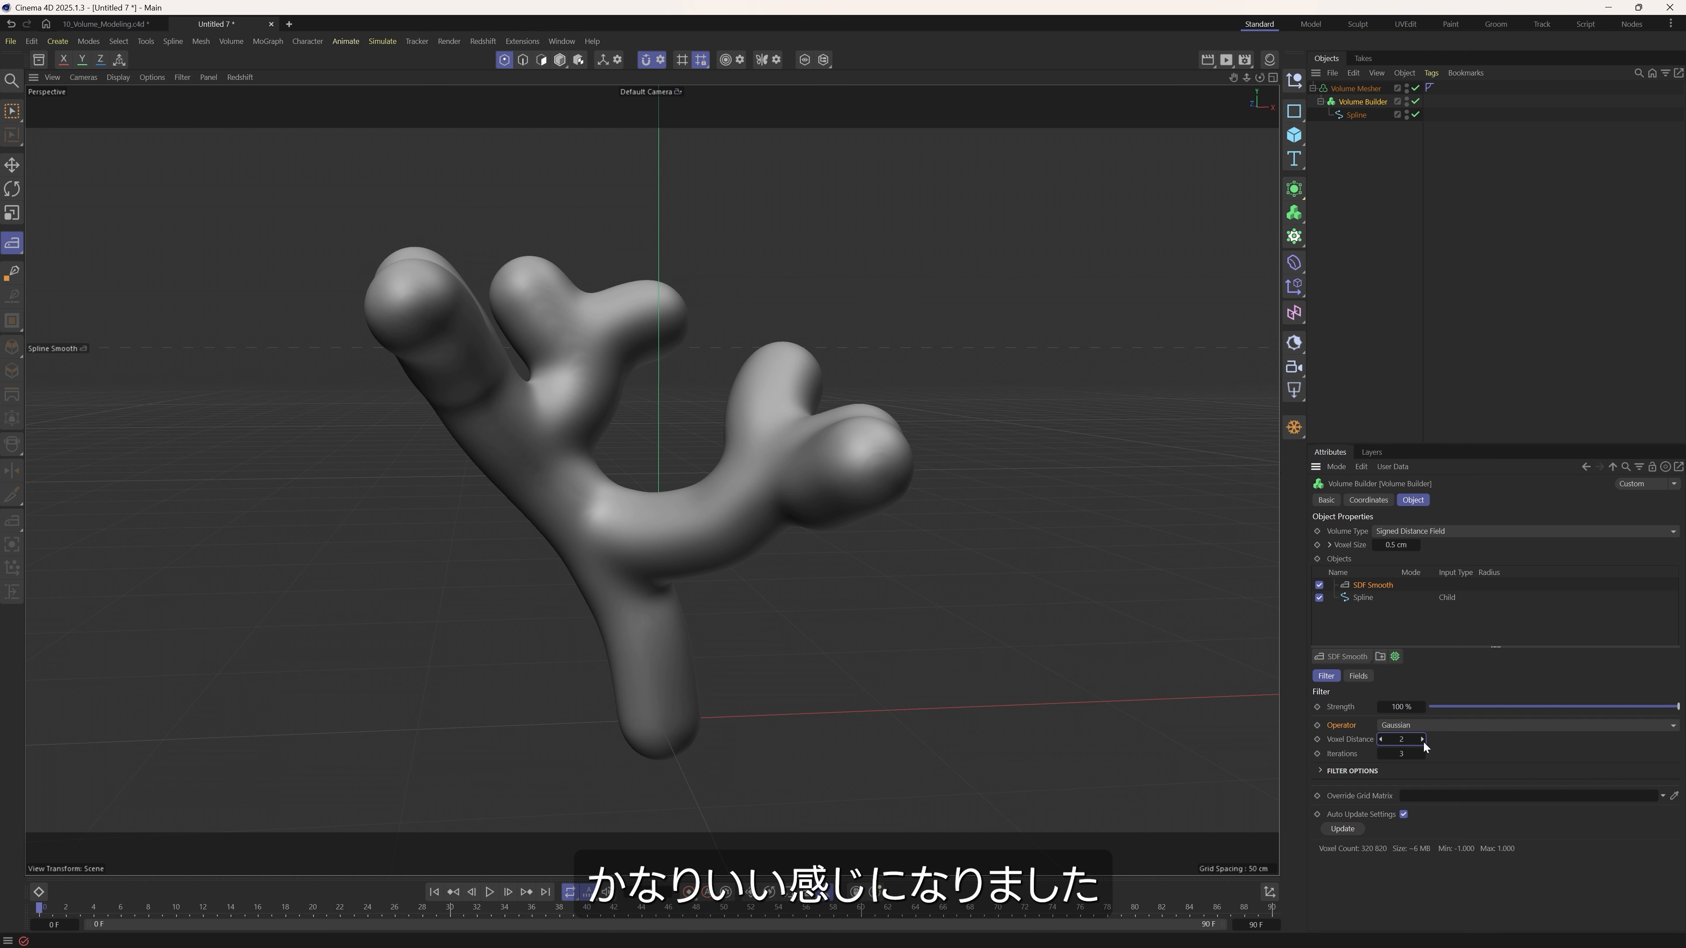
{"action": "mouse_move", "coordinate": [604, 482]}
{"action": "left_mouse_down", "text": "alt"}
{"action": "mouse_move", "coordinate": [415, 501]}
{"action": "mouse_move", "coordinate": [593, 505]}
{"action": "mouse_move", "coordinate": [576, 496]}
{"action": "left_mouse_up", "text": "alt"}
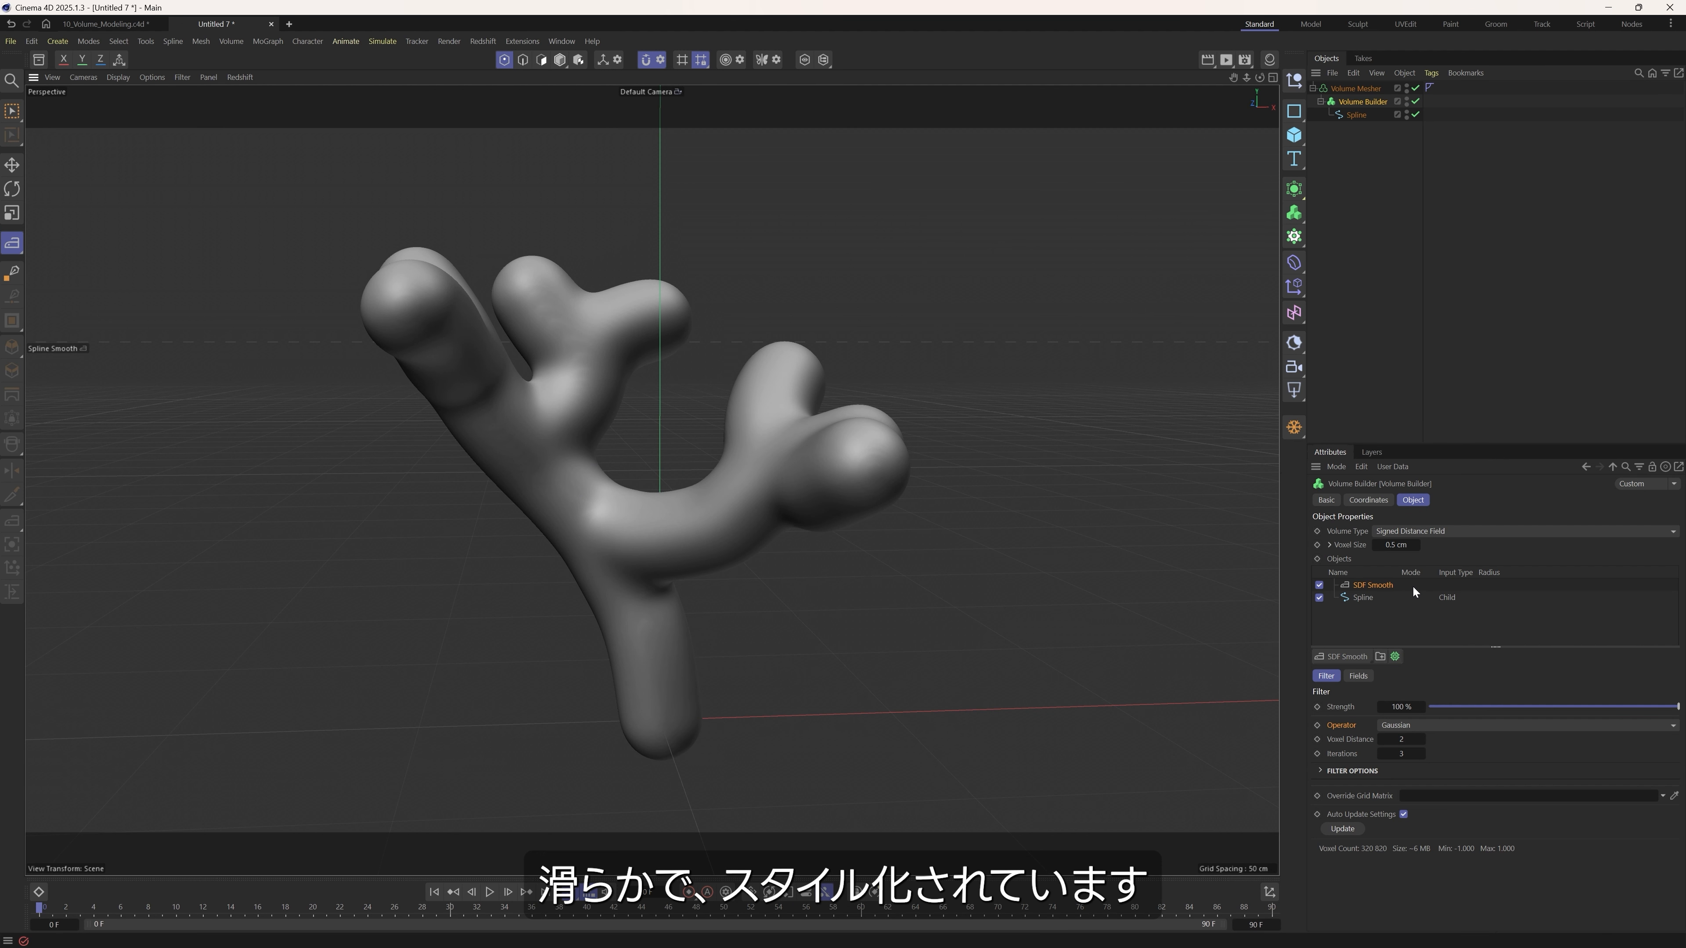
Switch off the Volume Builder and Volume Mesher and move the middle point of the right branch's upright twig on the spline.
{"action": "left_click", "coordinate": [1356, 114]}
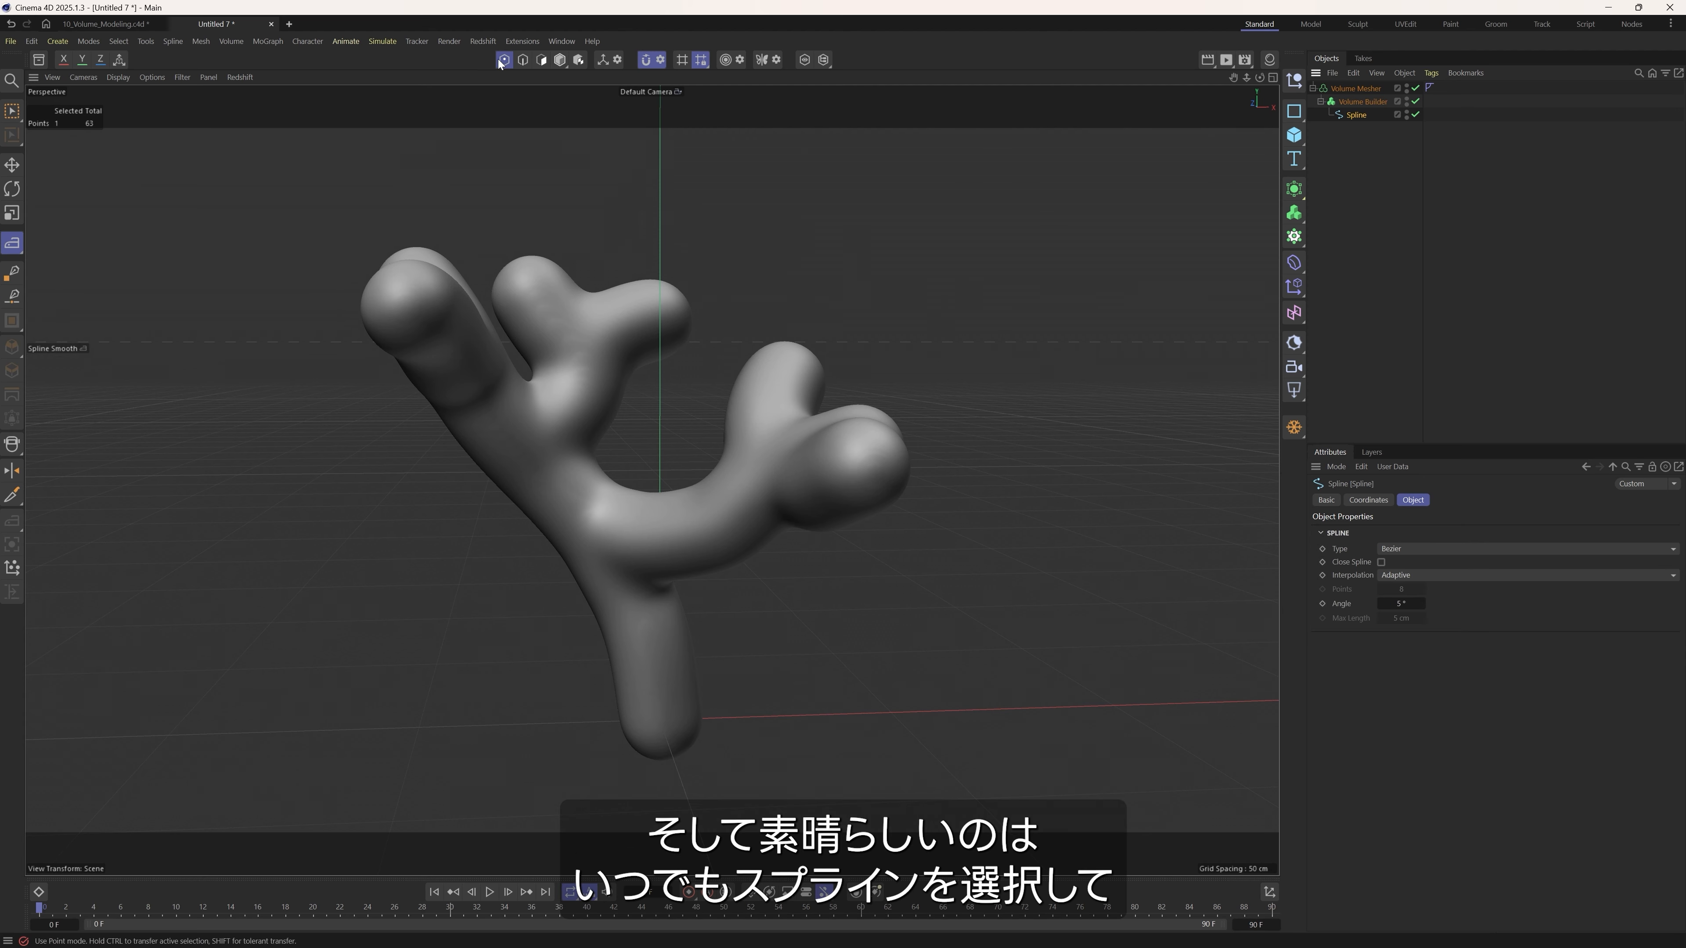
{"action": "key", "text": "e"}
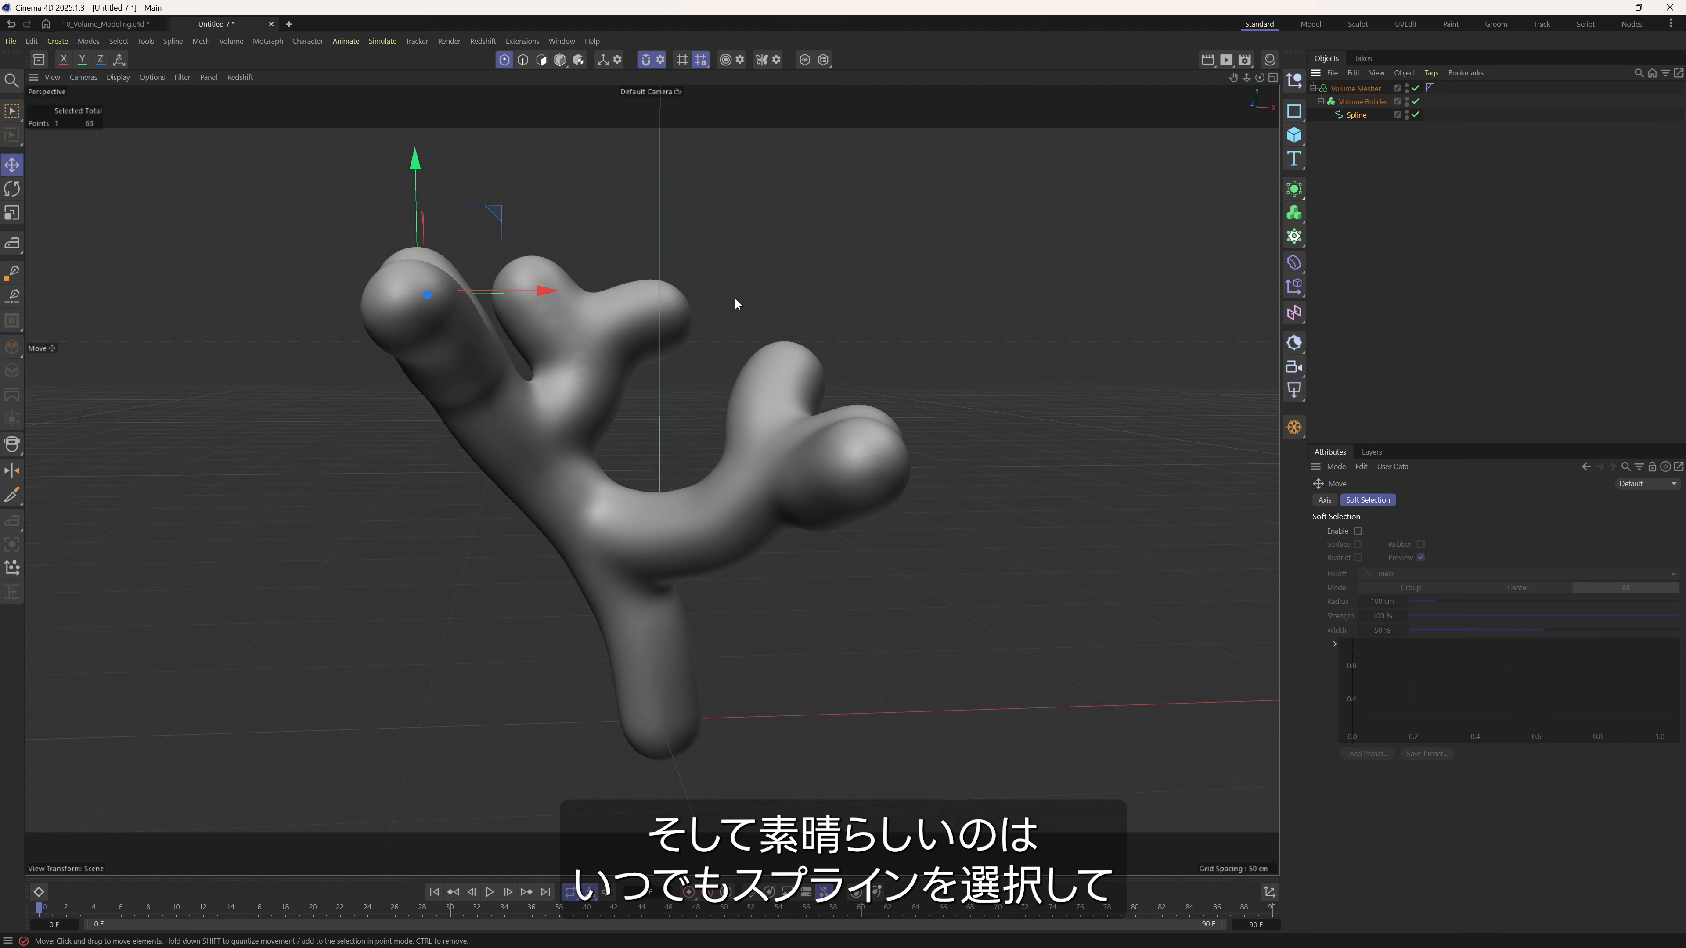
{"action": "key", "text": "q"}
{"action": "mouse_move", "coordinate": [556, 425]}
{"action": "left_mouse_down"}
{"action": "mouse_move", "coordinate": [640, 371]}
{"action": "mouse_move", "coordinate": [576, 408]}
{"action": "left_mouse_up"}
{"action": "key", "text": "ctrl+z"}
{"action": "left_click", "coordinate": [646, 61]}
{"action": "left_click_drag", "start_coordinate": [621, 352], "coordinate": [660, 382]}
{"action": "left_click_drag", "start_coordinate": [770, 430], "coordinate": [761, 421]}
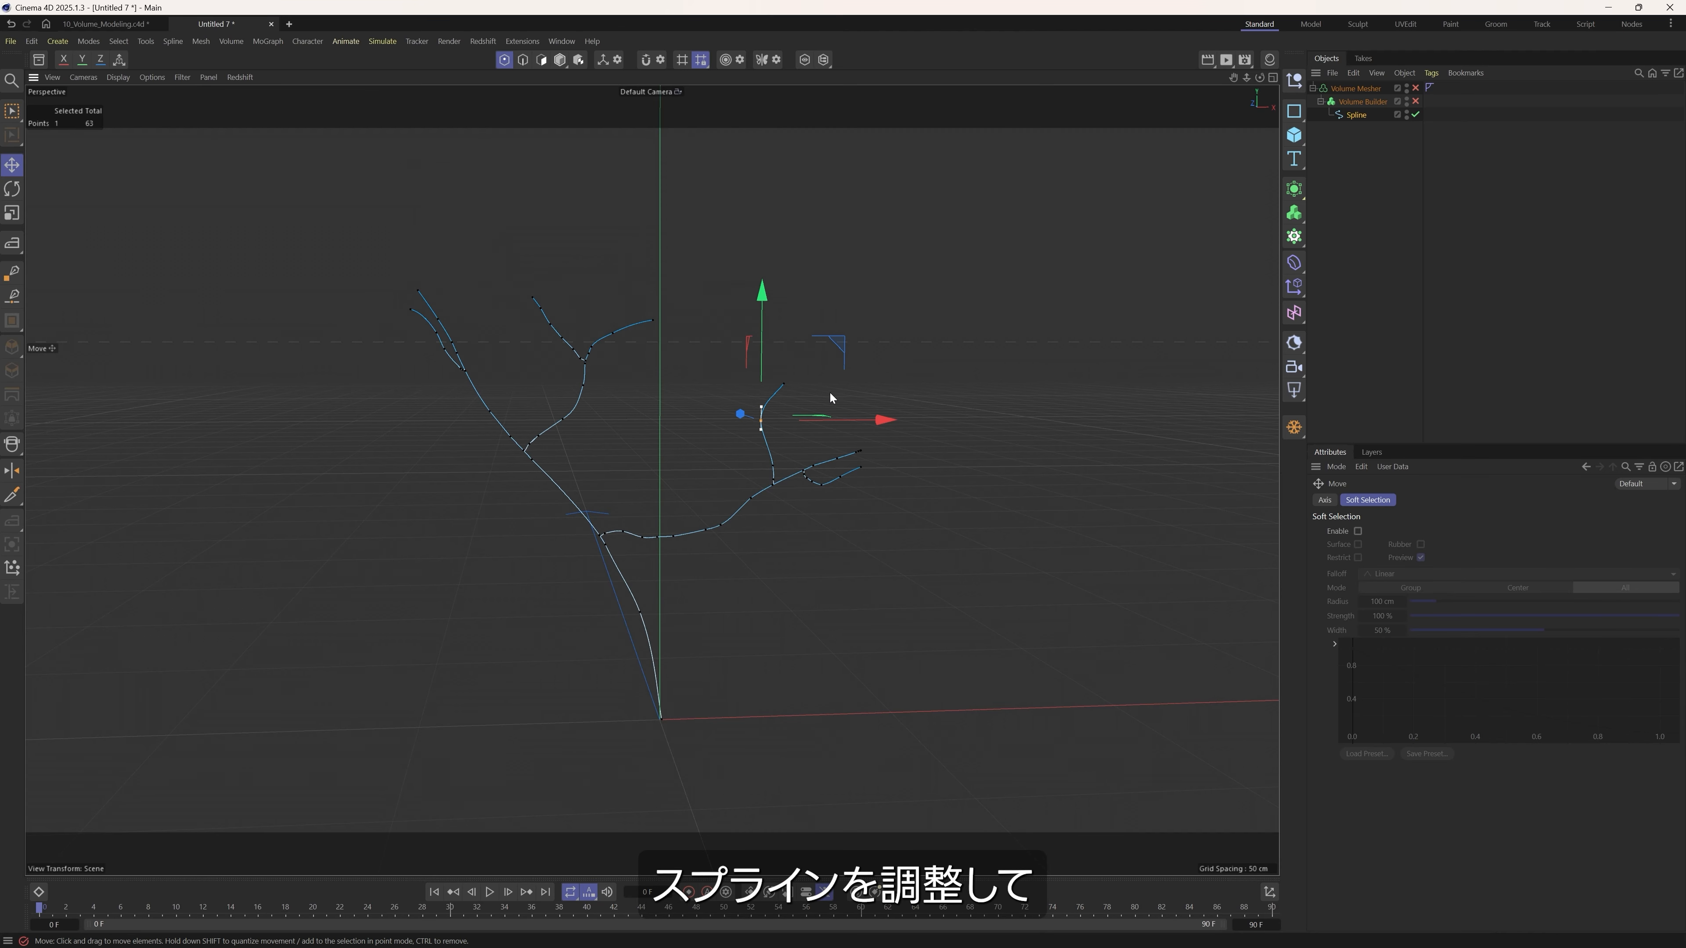
Turn the Volume Builder and Volume Mesher back on and reposition the twig's middle point with the mesh updating live.
{"action": "left_click", "coordinate": [1415, 101]}
{"action": "left_click", "coordinate": [1415, 88]}
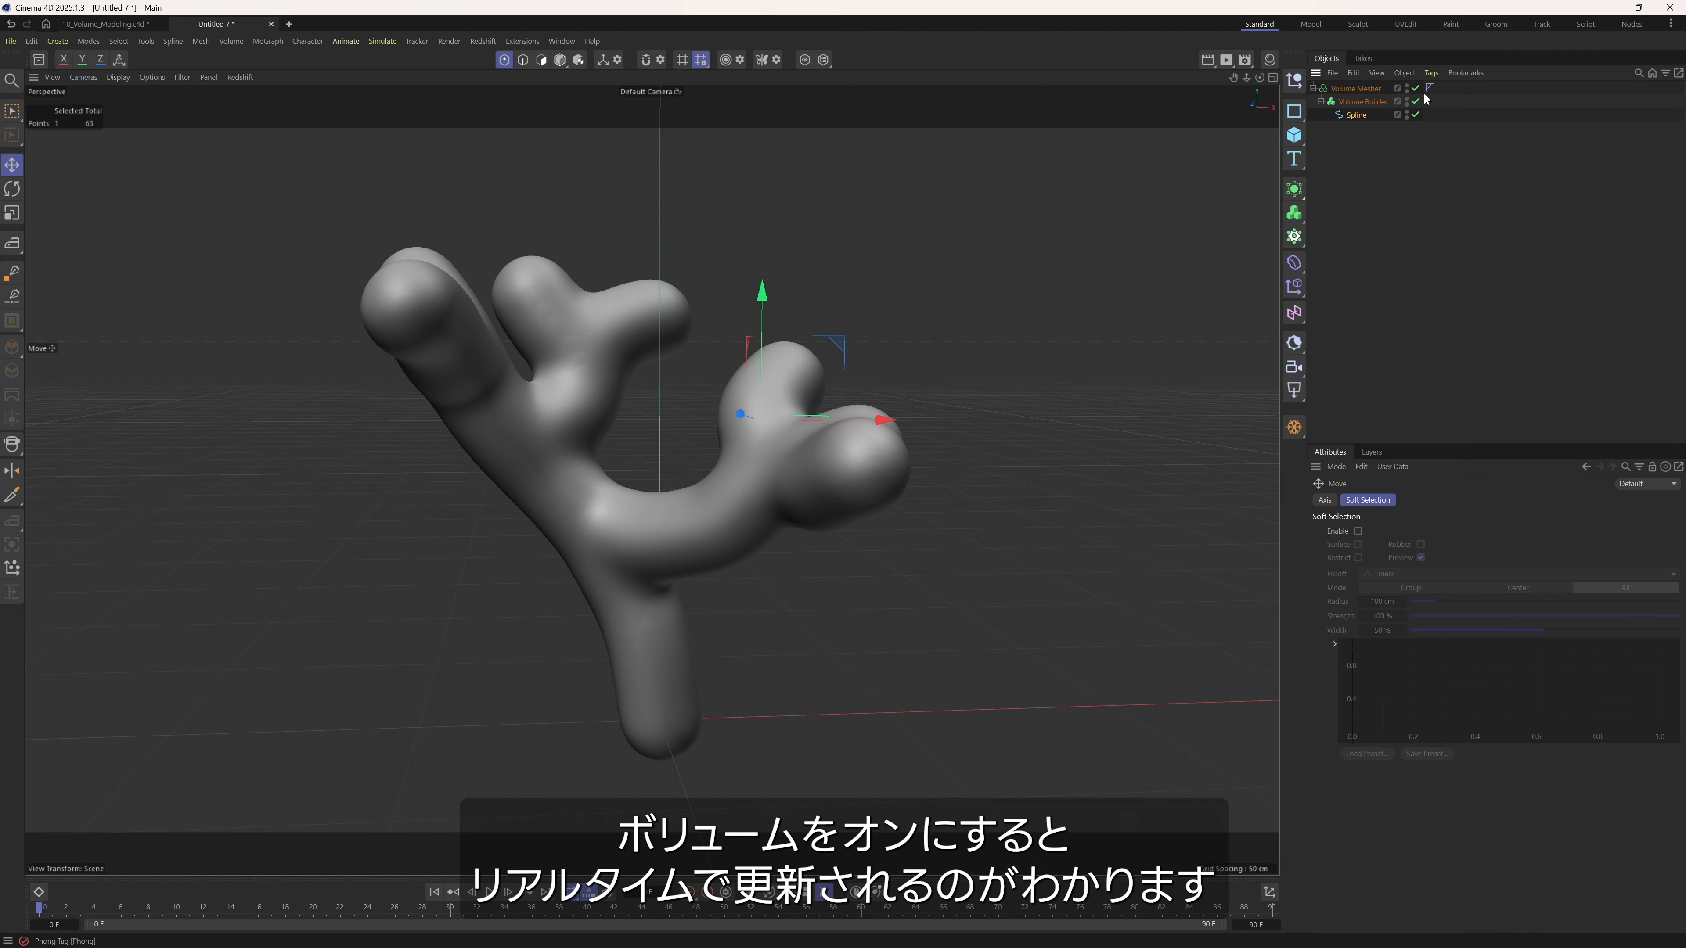
{"action": "mouse_move", "coordinate": [866, 347]}
{"action": "left_mouse_down"}
{"action": "mouse_move", "coordinate": [842, 343]}
{"action": "mouse_move", "coordinate": [870, 351]}
{"action": "left_mouse_up"}
{"action": "left_click", "coordinate": [996, 387]}
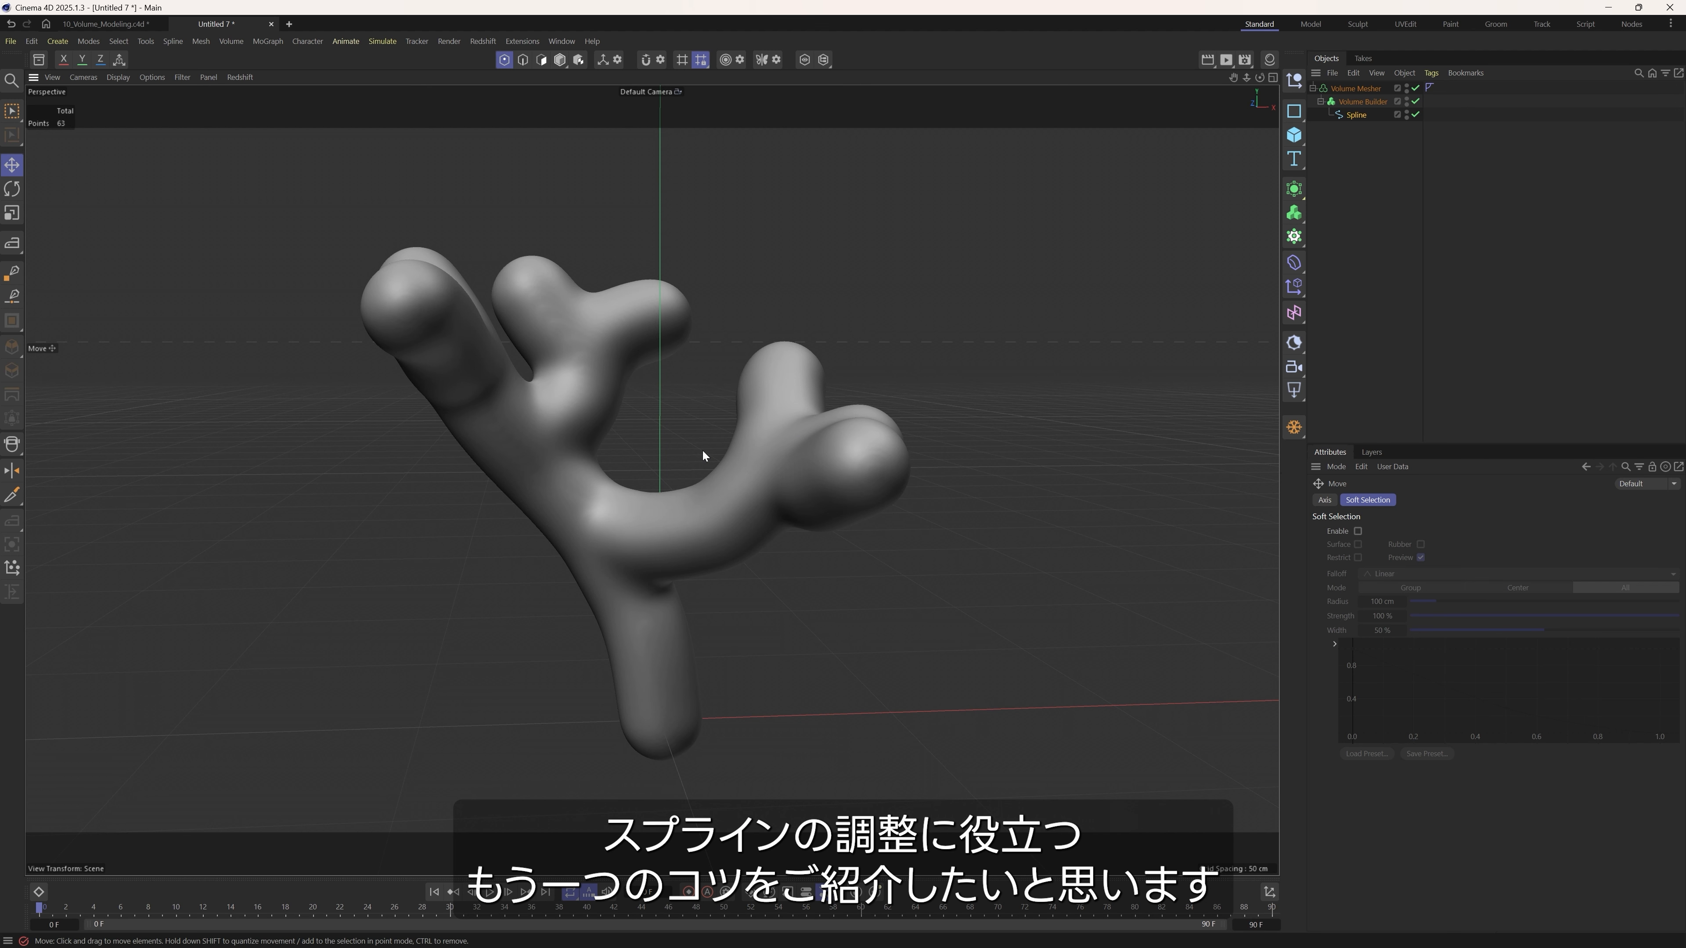
Switch off both volume generators and select all connected points of the upright twig, starting from its base point.
{"action": "left_click", "coordinate": [1415, 101]}
{"action": "left_click", "coordinate": [1415, 88]}
{"action": "left_click", "coordinate": [1357, 116]}
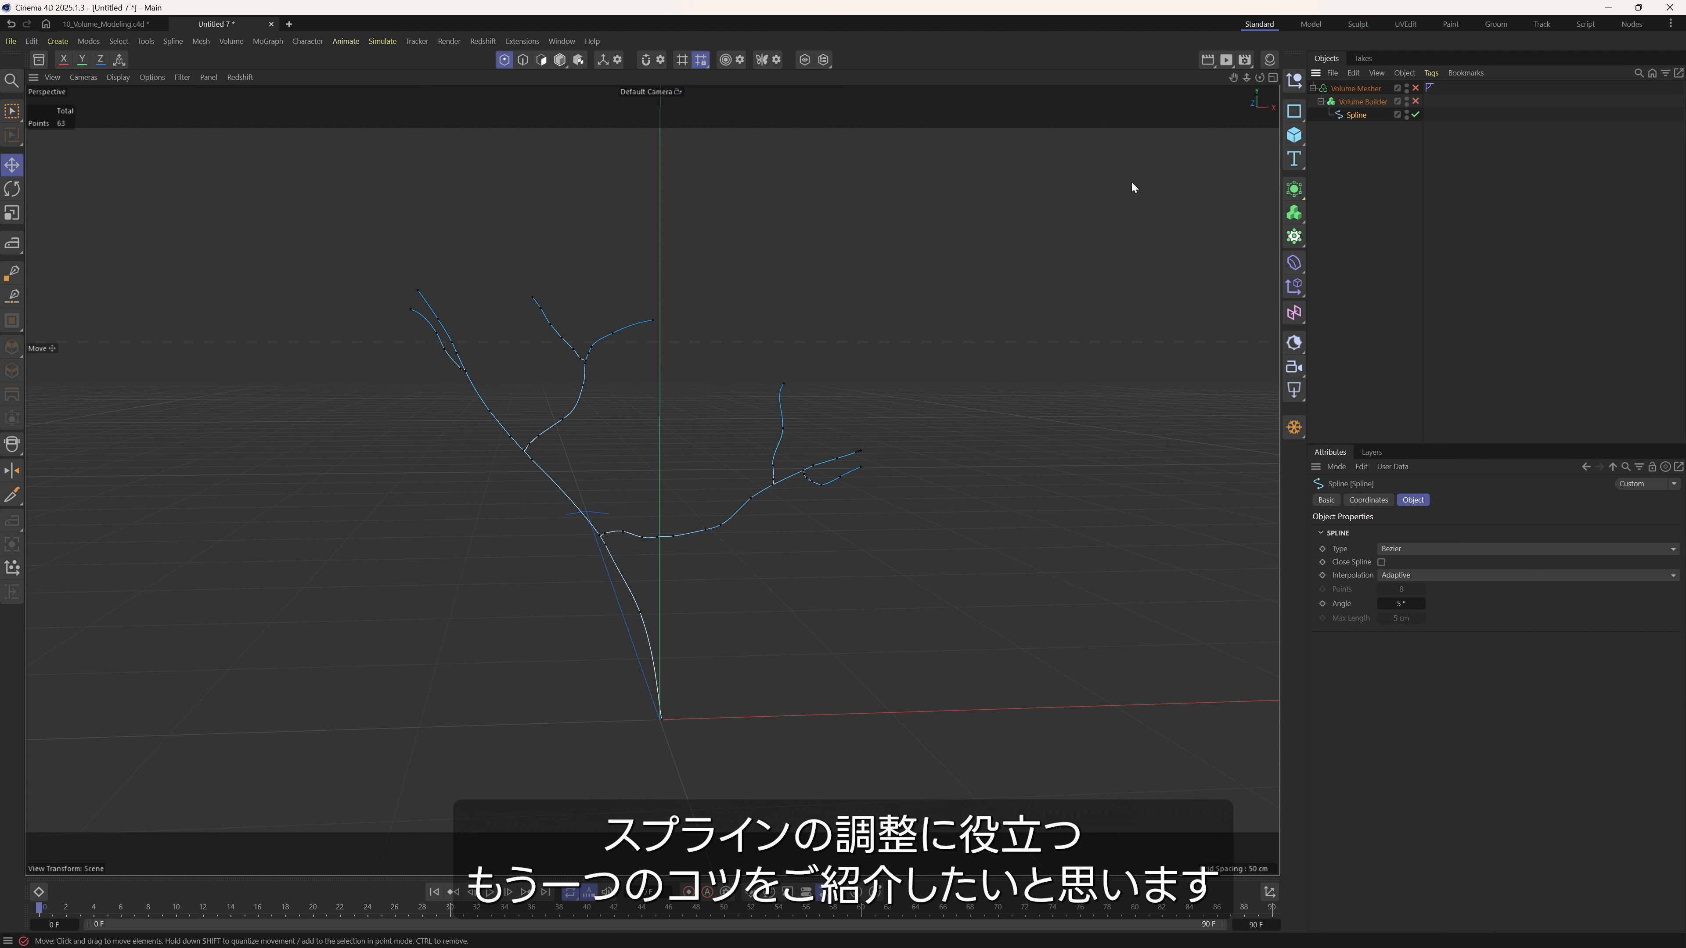
{"action": "scroll", "coordinate": [770, 481], "scroll_direction": "up", "scroll_amount": 5}
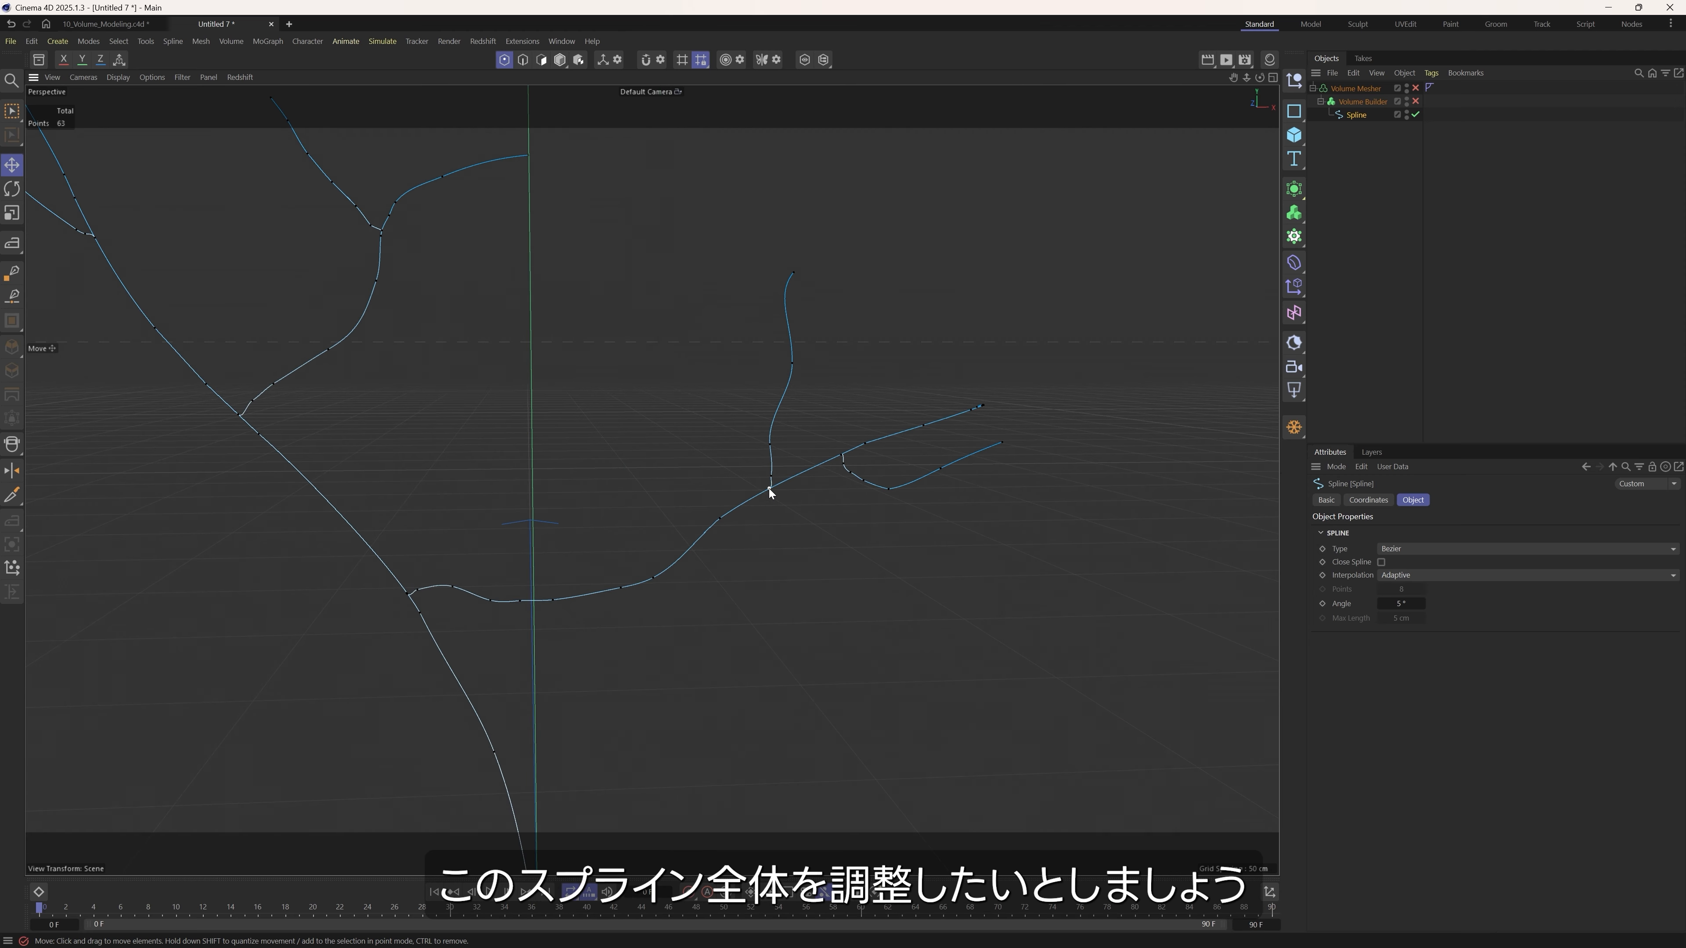
{"action": "left_click", "coordinate": [770, 488]}
{"action": "left_click_drag", "start_coordinate": [763, 502], "coordinate": [784, 495], "text": "alt"}
{"action": "key", "text": "u"}
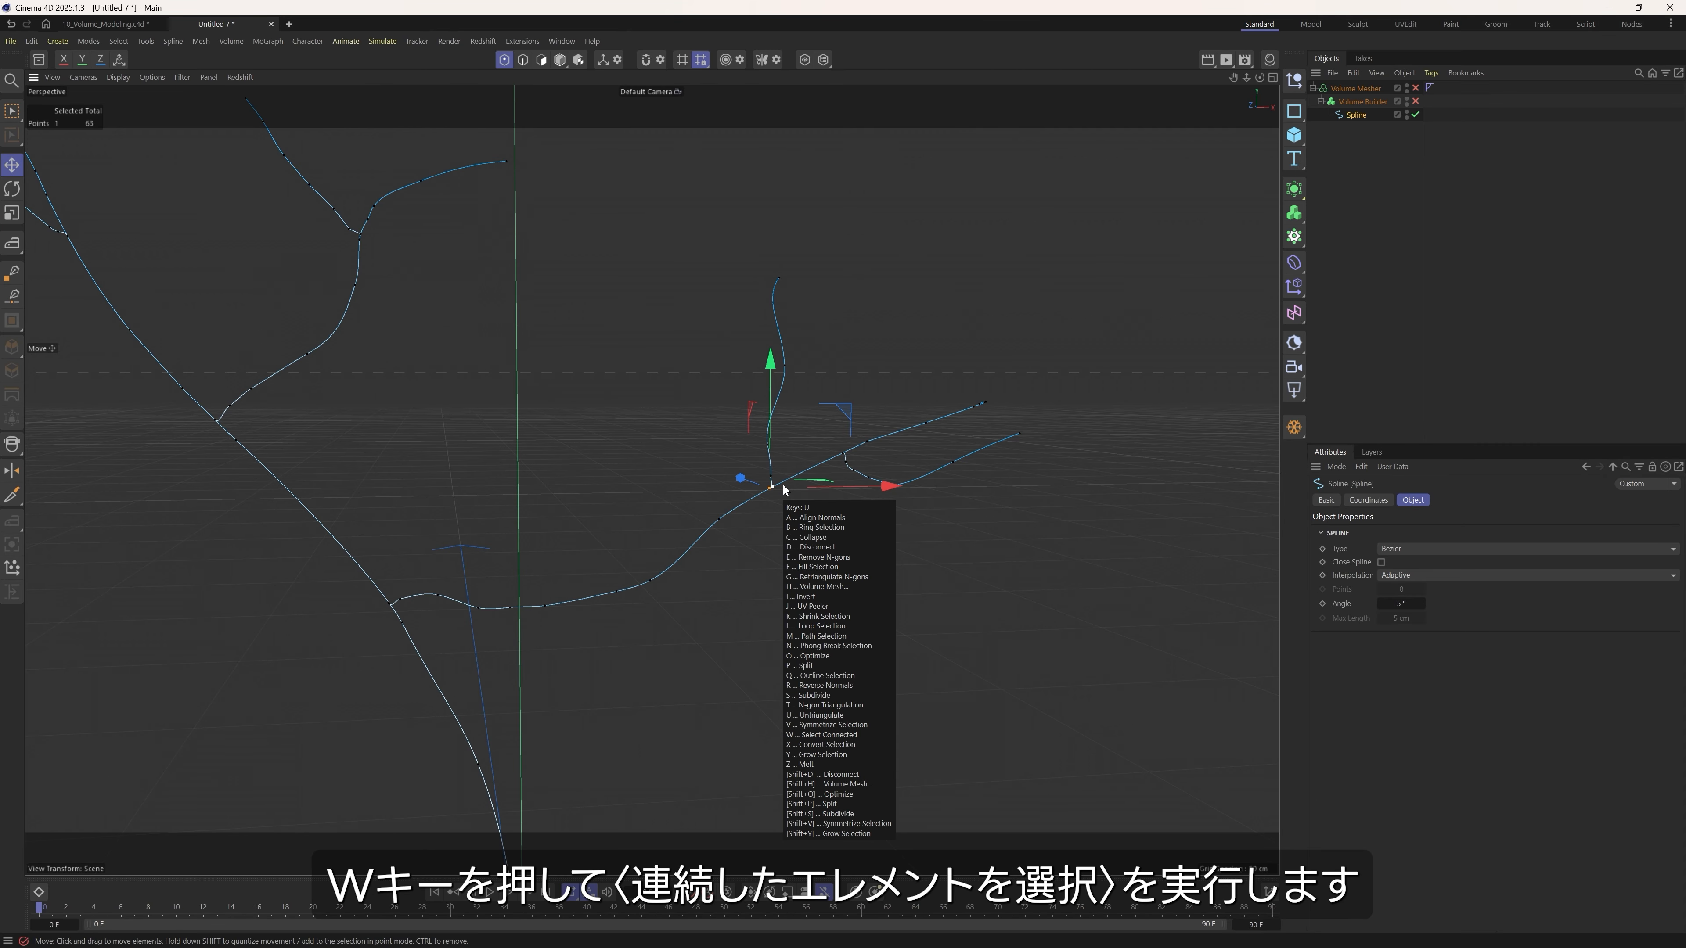
{"action": "key", "text": "w"}
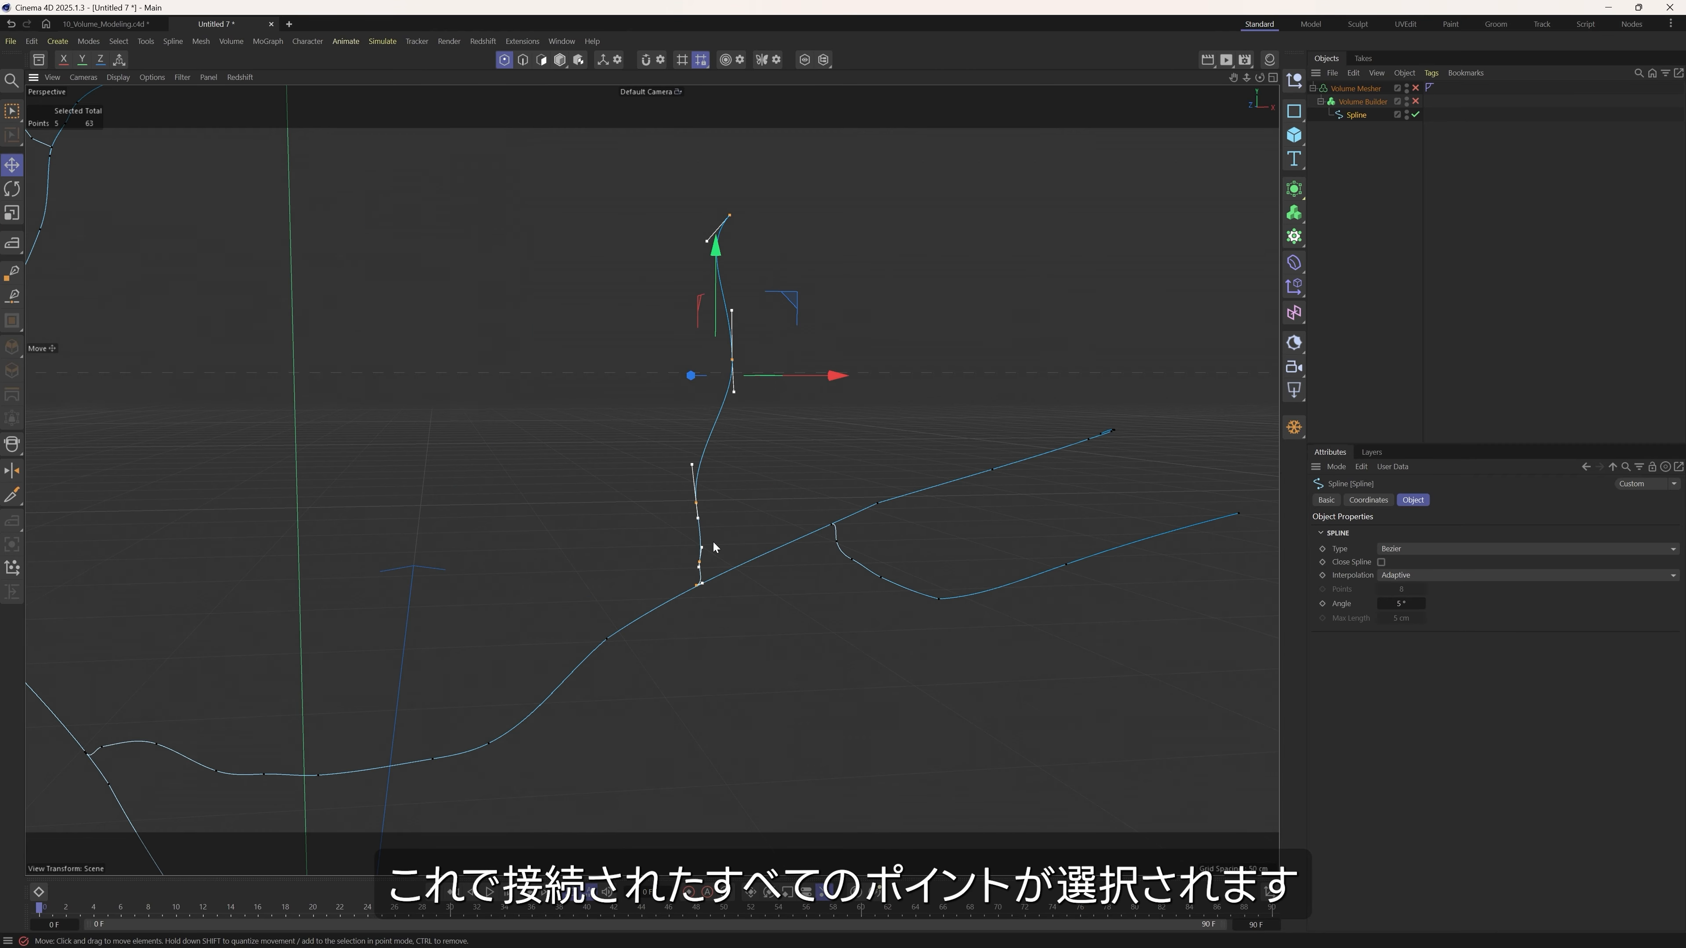
Move the selected twig slightly off its supporting branch and turn the Volume Builder and Volume Mesher back on.
{"action": "left_click_drag", "start_coordinate": [659, 493], "coordinate": [780, 413], "text": "alt"}
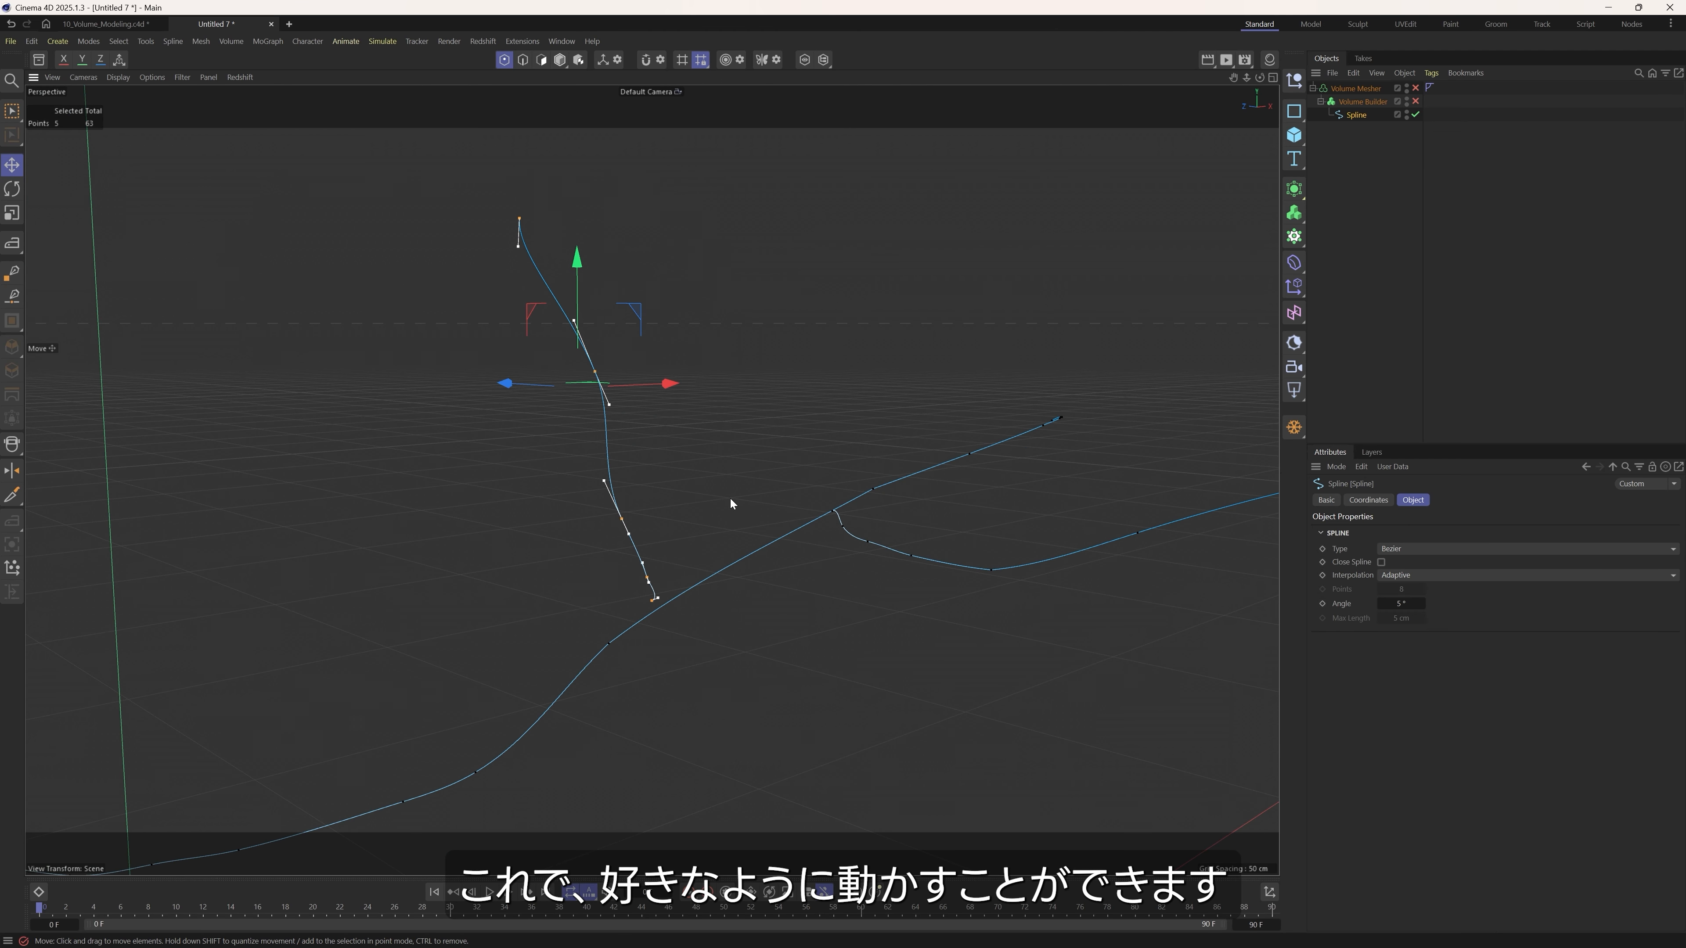
{"action": "left_click_drag", "start_coordinate": [727, 499], "coordinate": [773, 518], "text": "alt"}
{"action": "key", "text": "ctrl+z"}
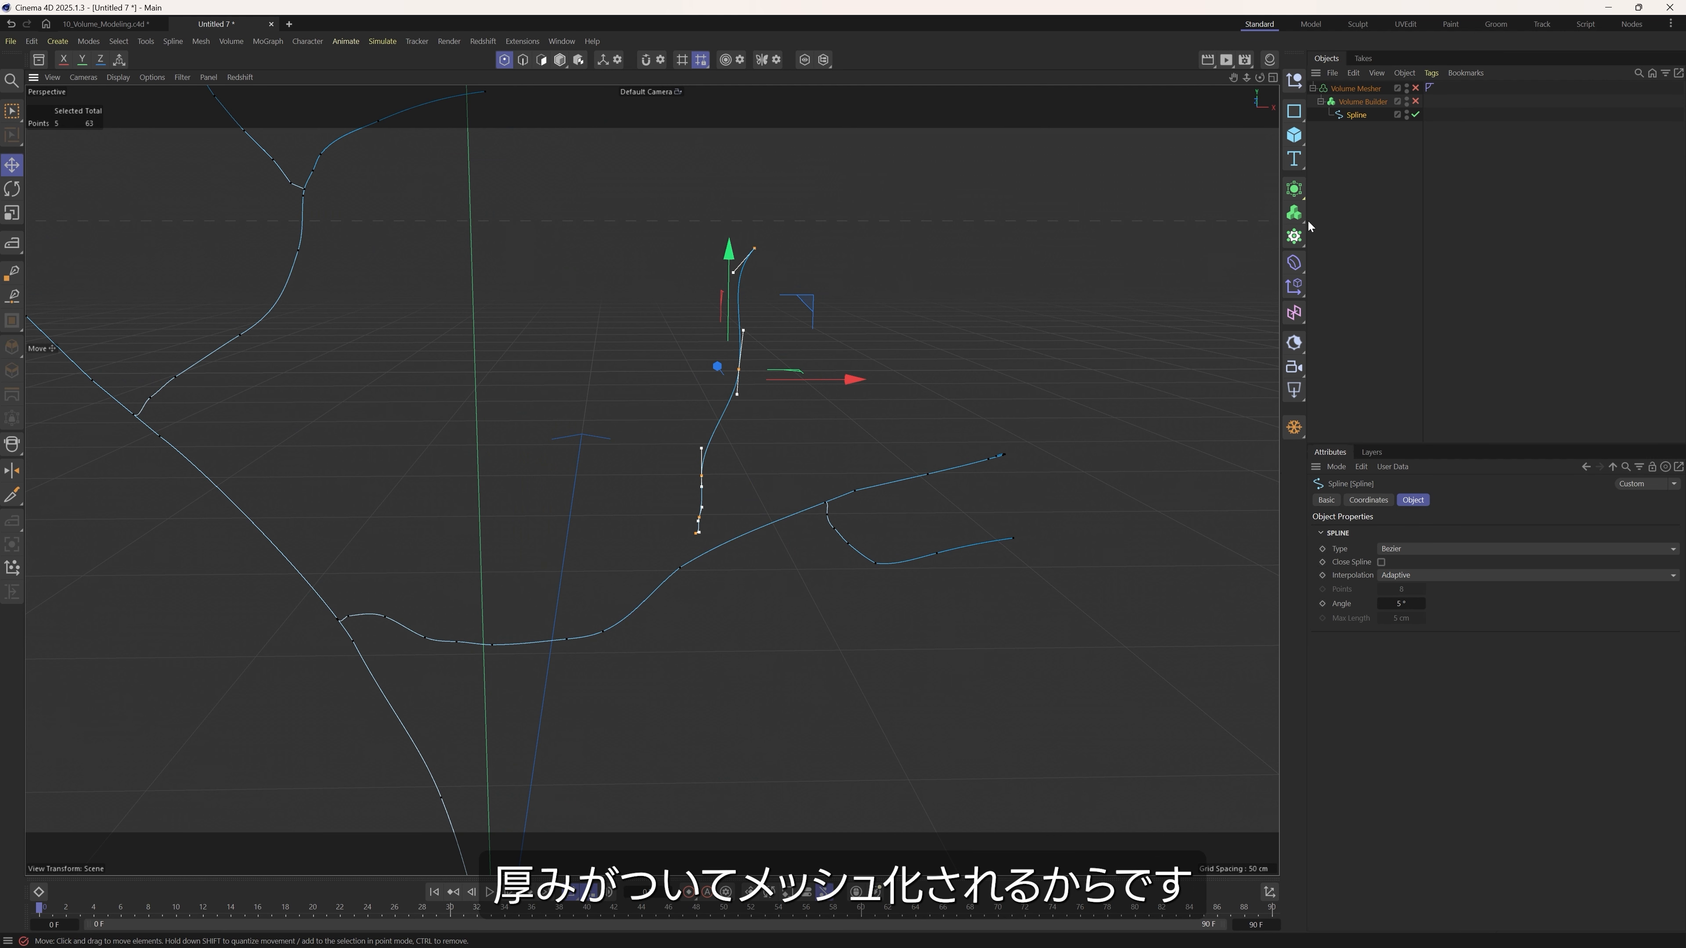
{"action": "left_click", "coordinate": [1415, 101]}
{"action": "left_click", "coordinate": [1415, 88]}
Reposition the selected twig with the mesh live, and hide the volume to inspect the gap at its base.
{"action": "left_click_drag", "start_coordinate": [811, 474], "coordinate": [709, 513], "text": "alt"}
{"action": "left_click_drag", "start_coordinate": [692, 450], "coordinate": [655, 462]}
{"action": "key", "text": "r"}
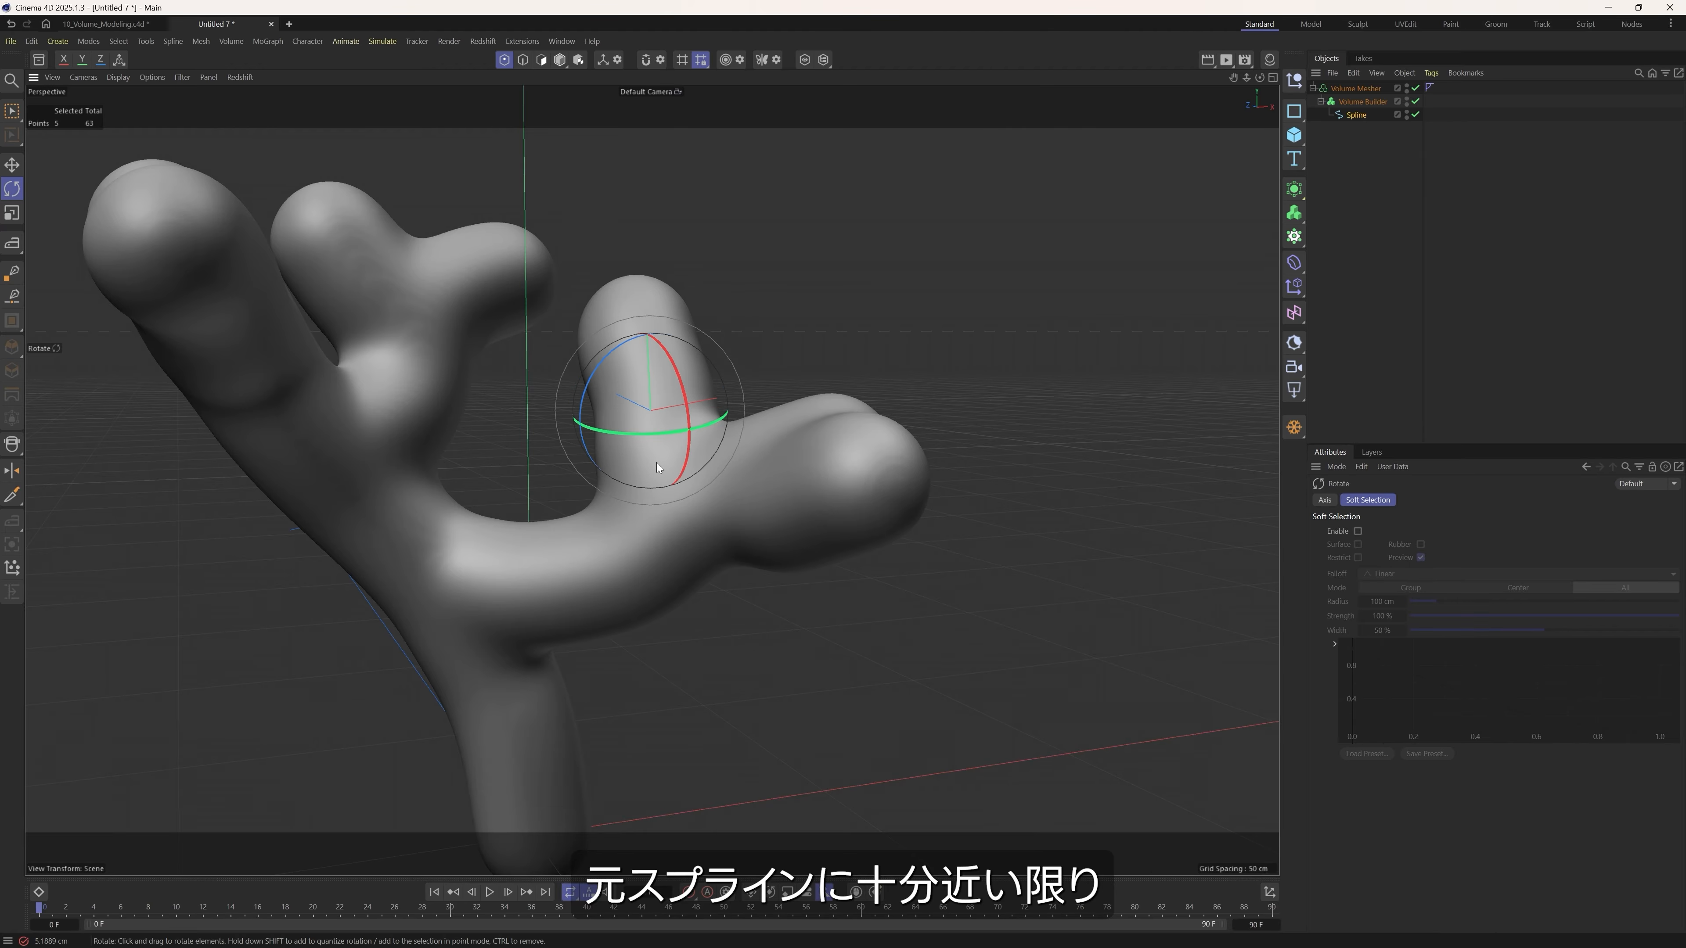
{"action": "left_click_drag", "start_coordinate": [1415, 101], "coordinate": [1427, 88]}
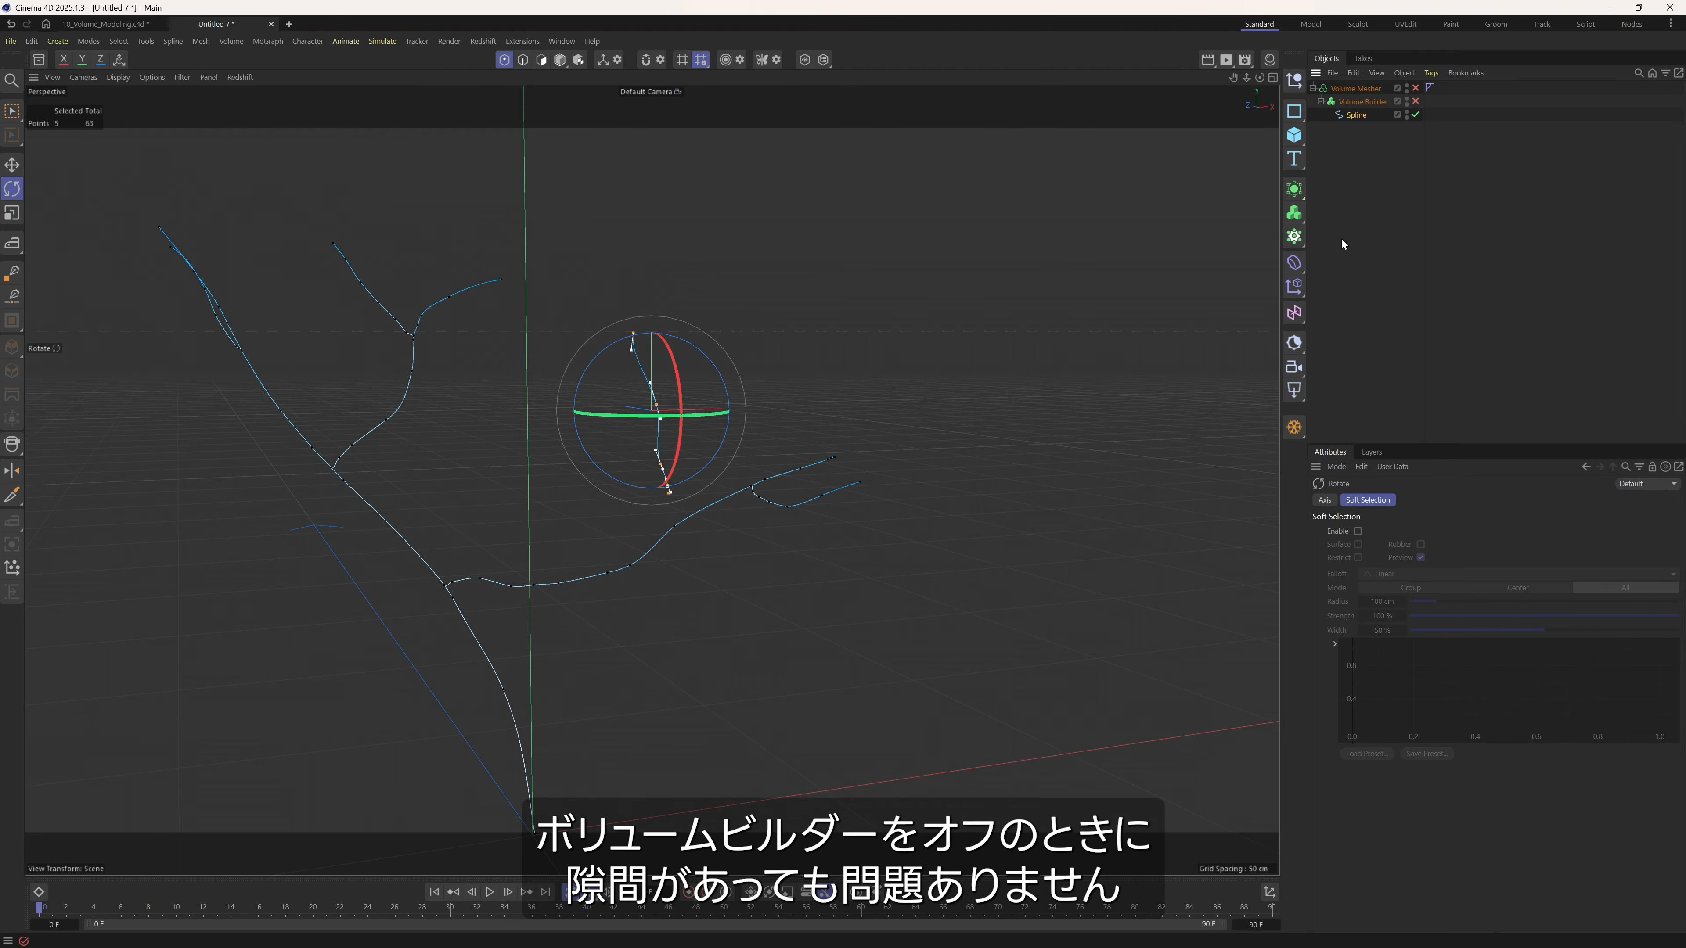
Select the base point of the upright twig and adjust its position near the supporting branch.
{"action": "scroll", "coordinate": [656, 502], "scroll_direction": "up", "scroll_amount": 6}
{"action": "left_click_drag", "start_coordinate": [744, 486], "coordinate": [801, 443], "text": "alt"}
{"action": "right_click_drag", "start_coordinate": [802, 443], "coordinate": [738, 490], "text": "alt"}
{"action": "key", "text": "e"}
{"action": "left_click", "coordinate": [757, 413]}
{"action": "mouse_move", "coordinate": [850, 387]}
{"action": "left_mouse_down"}
{"action": "mouse_move", "coordinate": [846, 407]}
{"action": "mouse_move", "coordinate": [865, 409]}
{"action": "left_mouse_up"}
{"action": "left_click_drag", "start_coordinate": [776, 436], "coordinate": [771, 425]}
{"action": "middle_click_drag", "start_coordinate": [772, 408], "coordinate": [772, 470], "text": "alt"}
{"action": "right_click_drag", "start_coordinate": [772, 470], "coordinate": [734, 489], "text": "alt"}
{"action": "middle_click_drag", "start_coordinate": [735, 490], "coordinate": [699, 517], "text": "alt"}
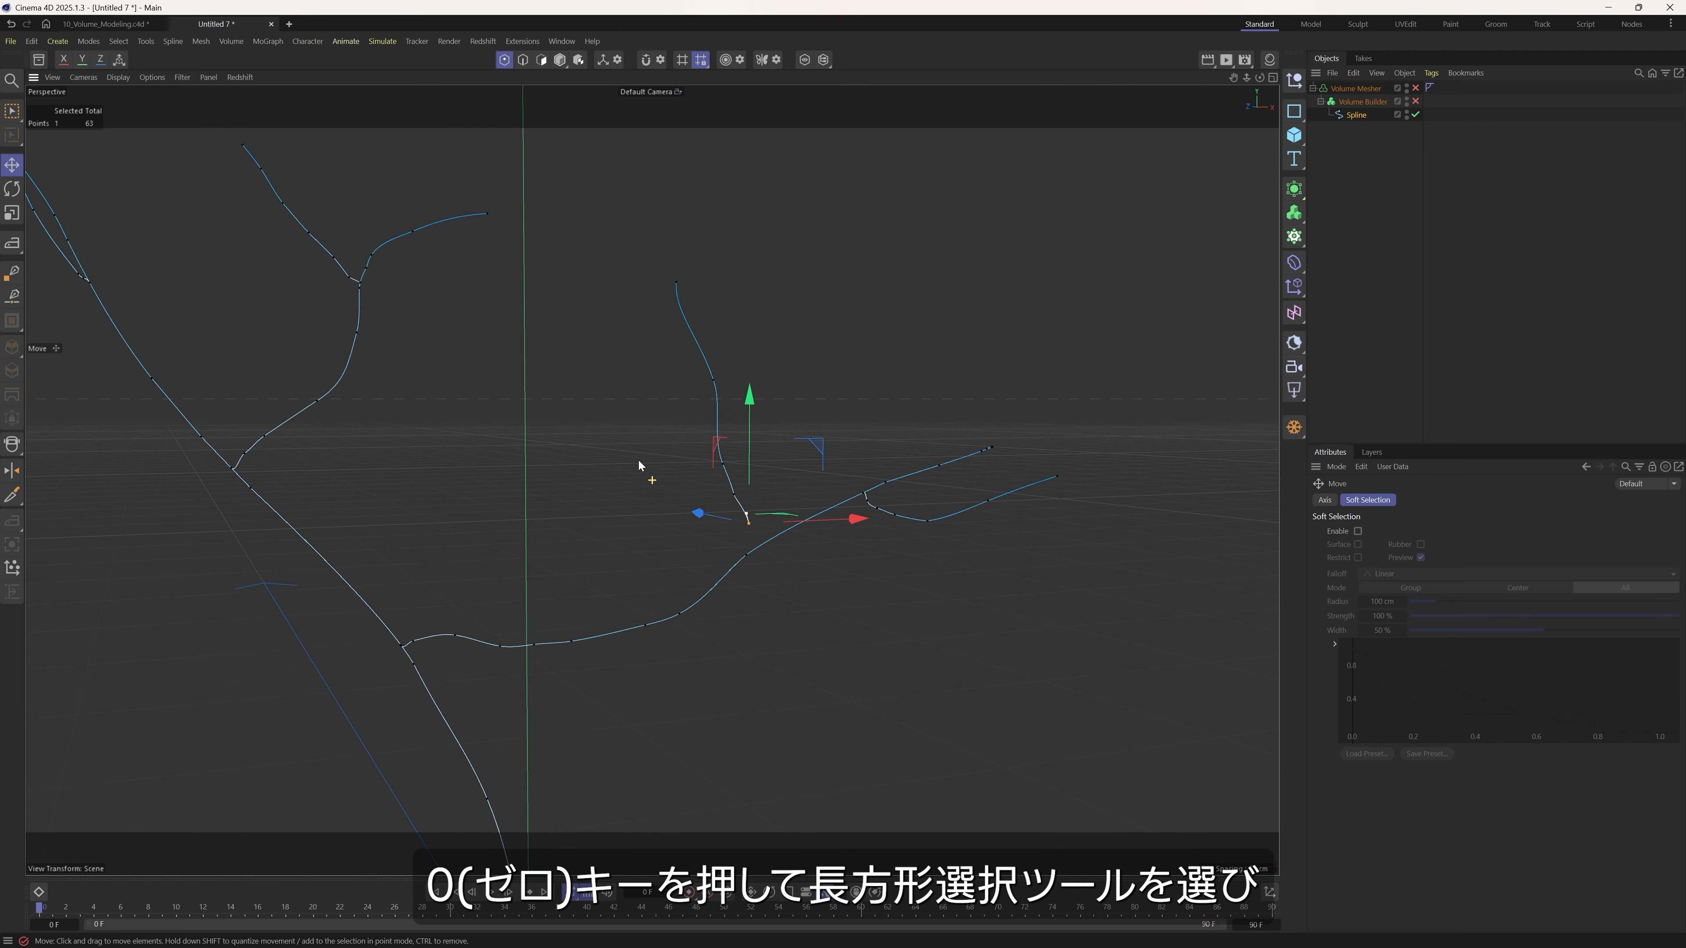
Select all points of the upright twig with Rectangle Selection, move the twig closer to its supporting branch, and deselect it.
{"action": "key", "text": "0"}
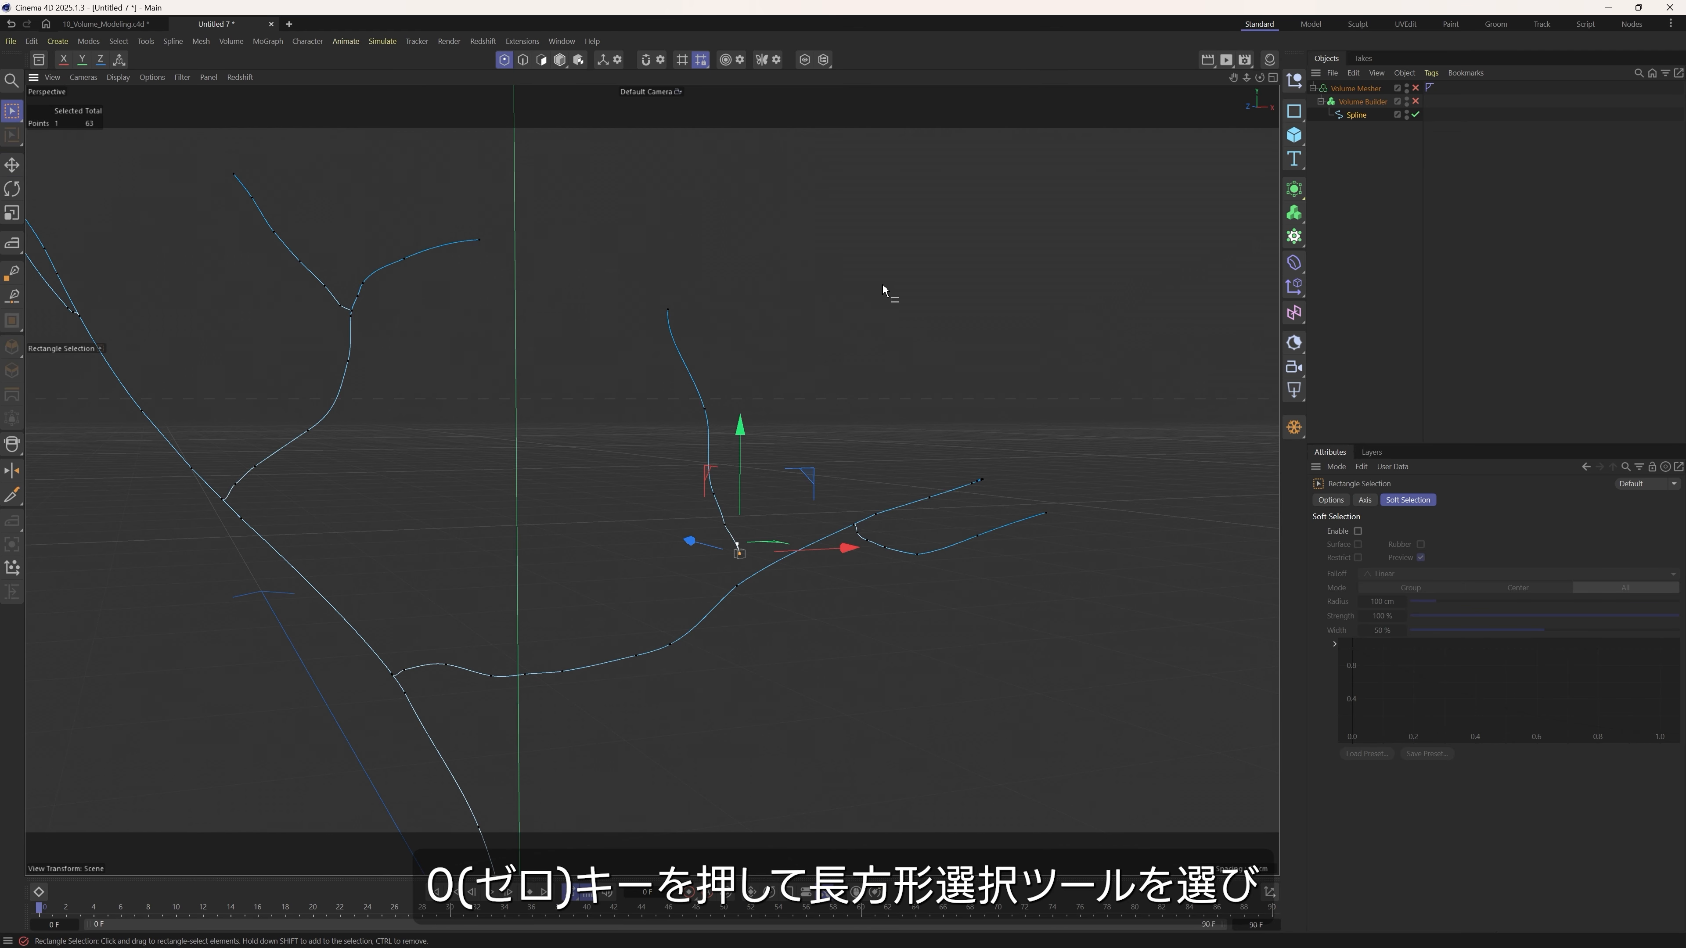
{"action": "left_click_drag", "start_coordinate": [13, 112], "coordinate": [63, 157]}
{"action": "left_click_drag", "start_coordinate": [624, 269], "coordinate": [771, 585]}
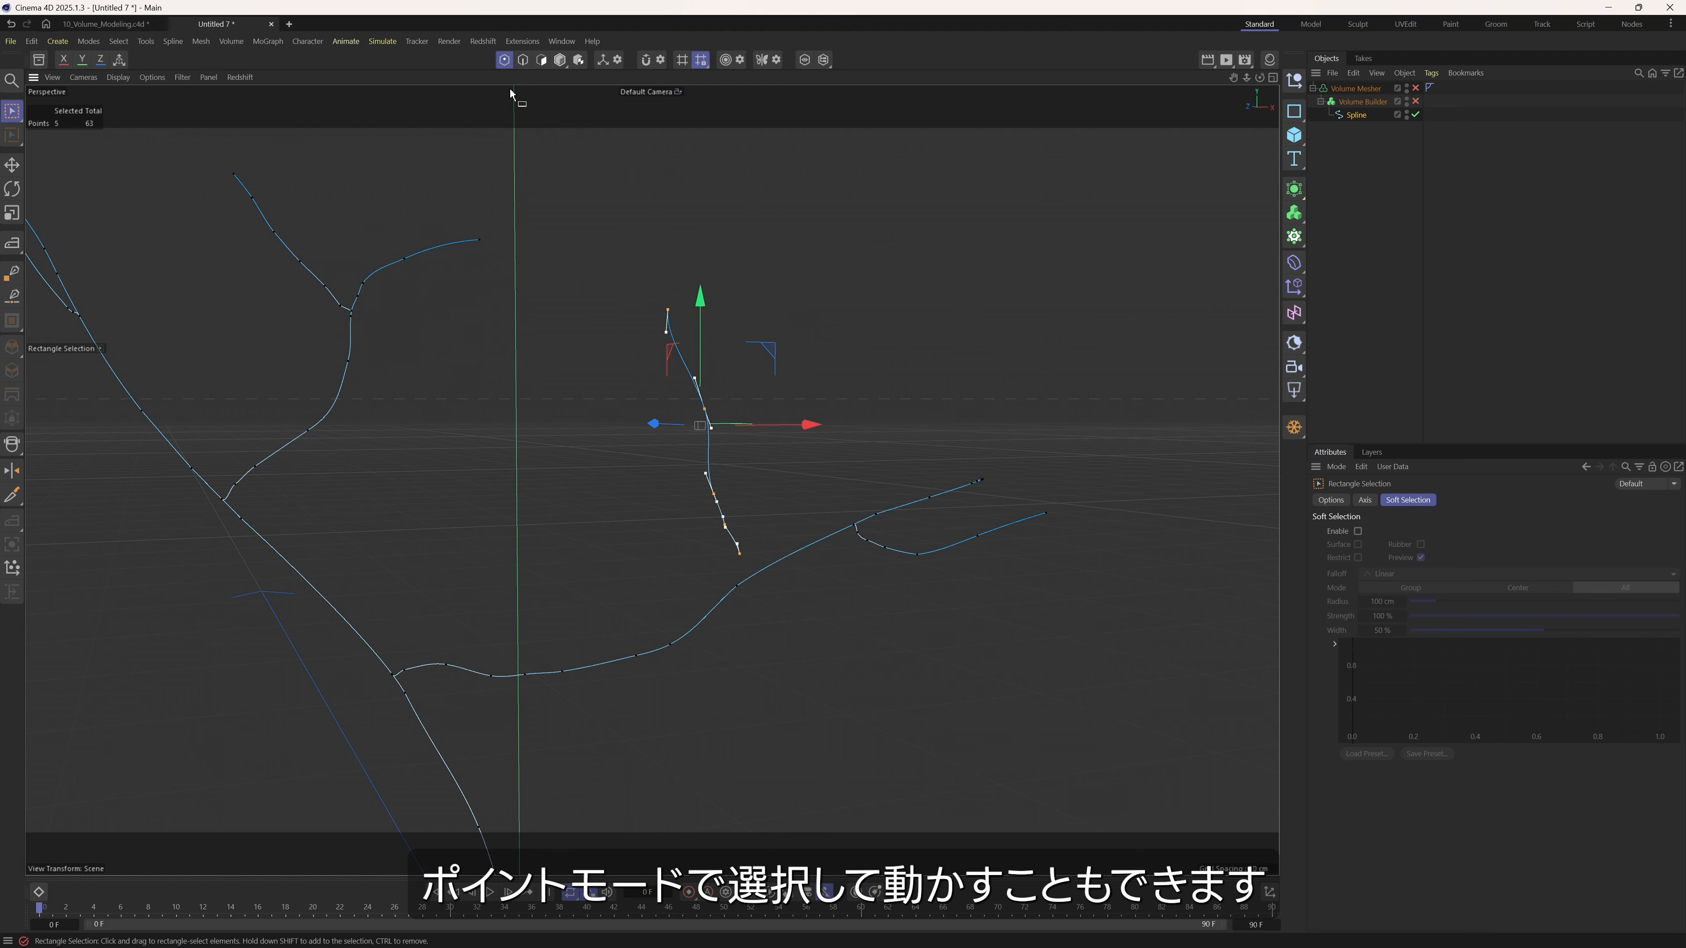
{"action": "left_click_drag", "start_coordinate": [772, 358], "coordinate": [773, 377]}
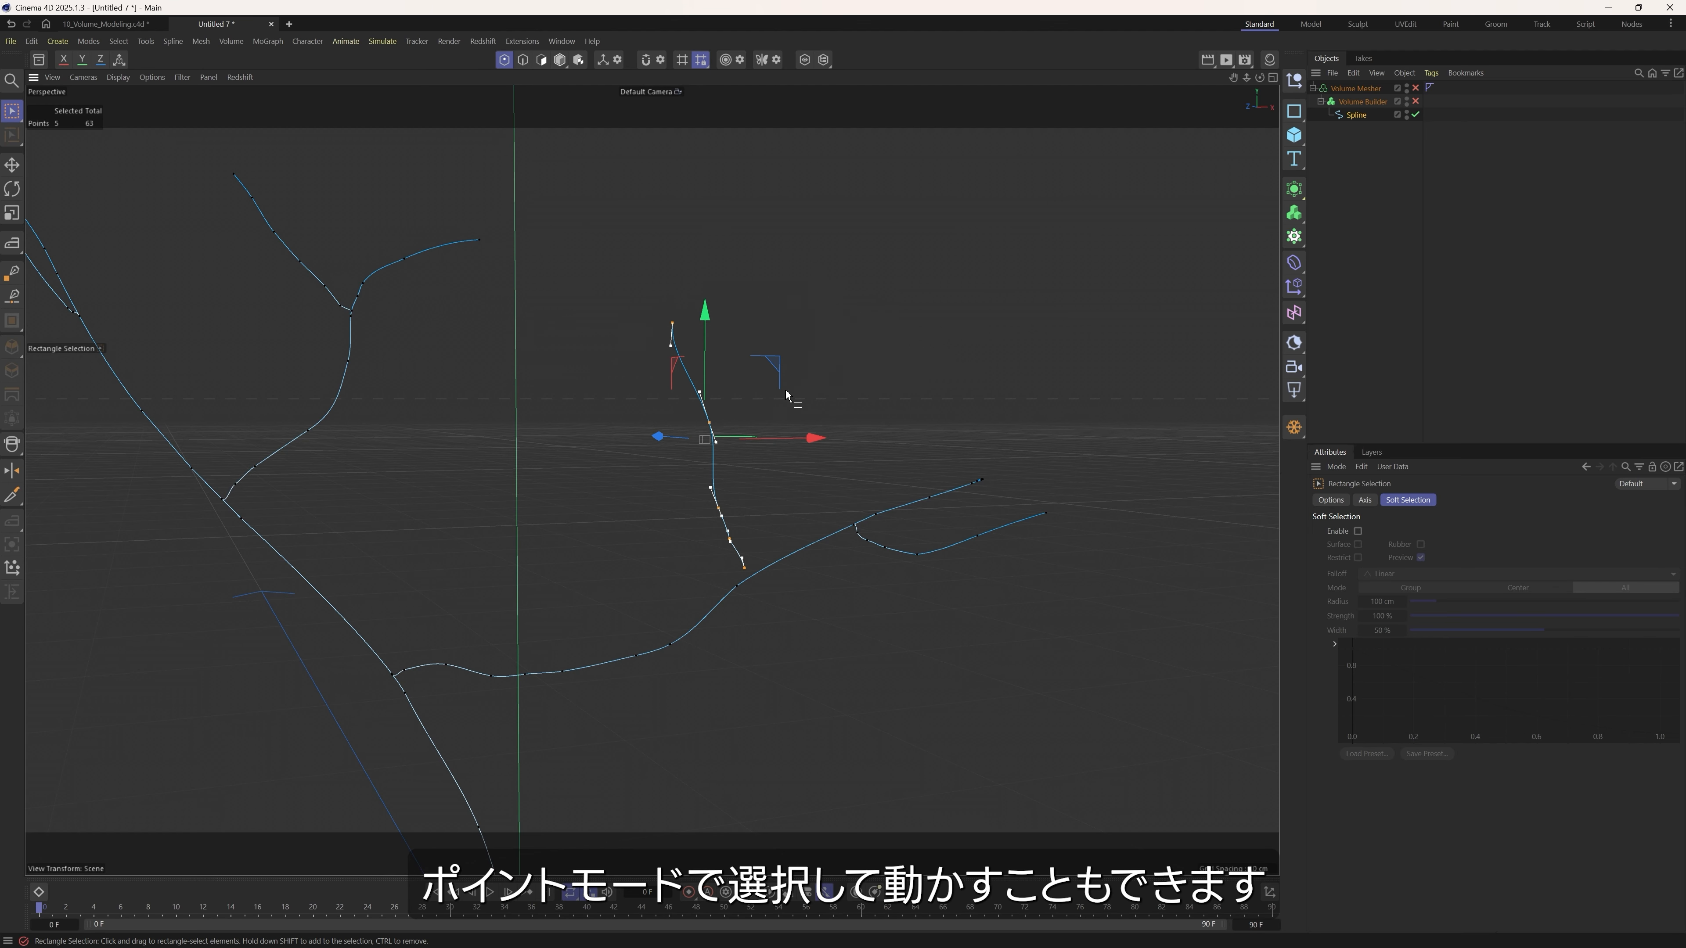
{"action": "left_click", "coordinate": [732, 603]}
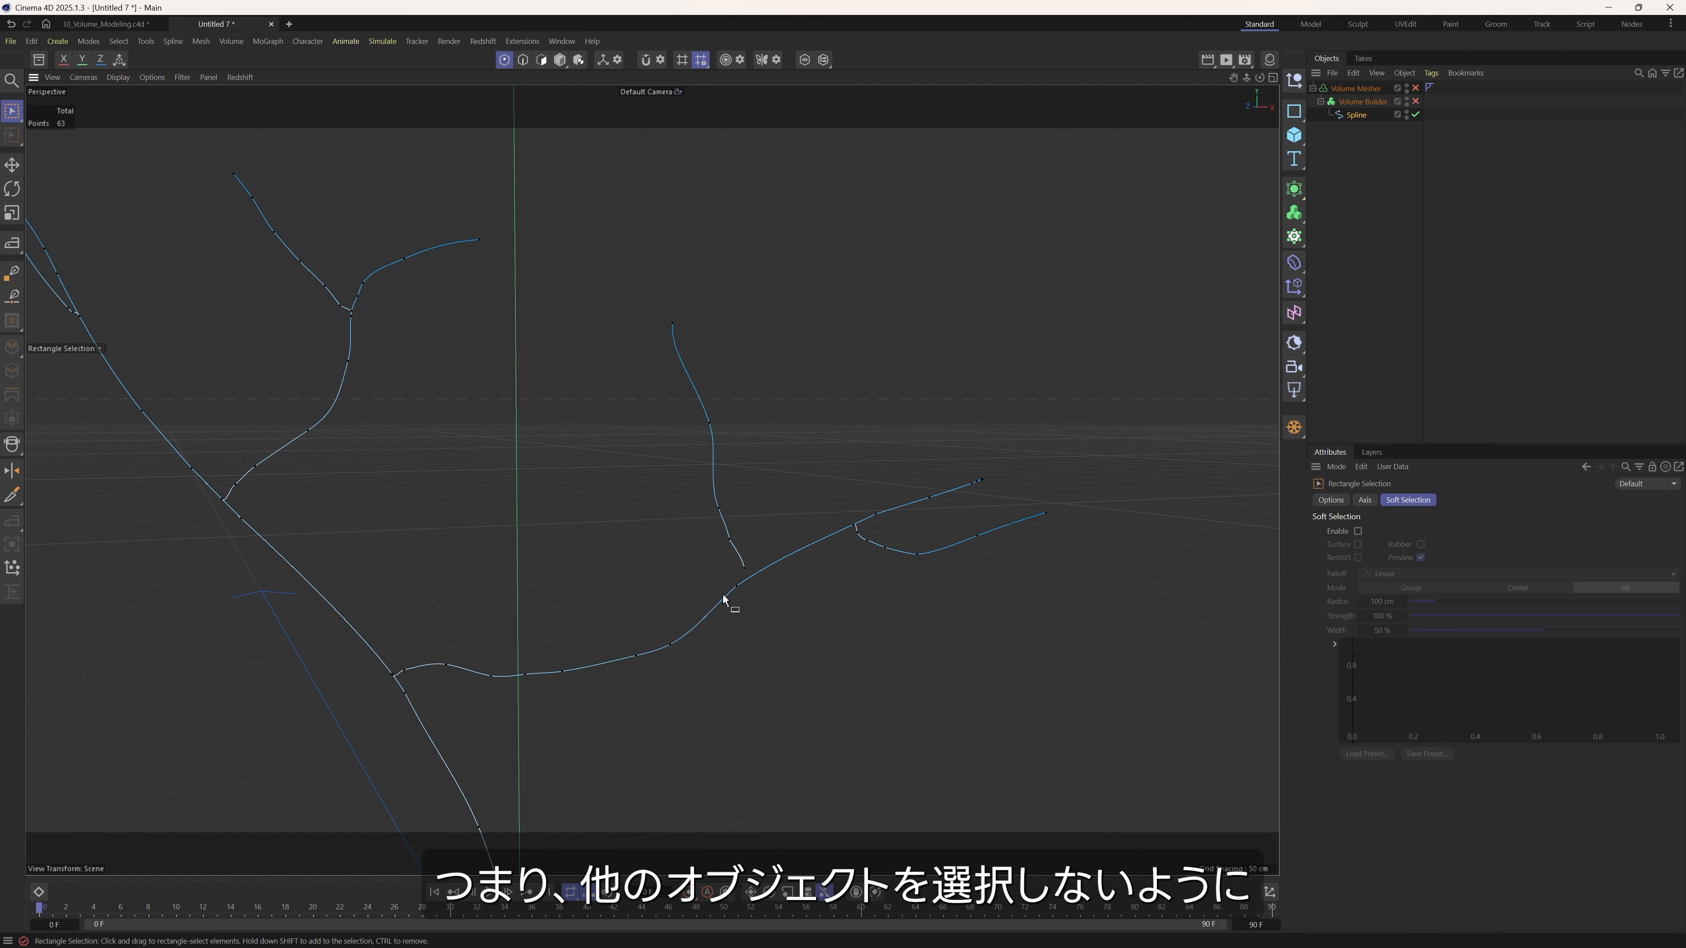
Select one point on the left twig of the middle fork and grow the selection along the whole twig.
{"action": "scroll", "coordinate": [283, 338], "scroll_direction": "up", "scroll_amount": 2}
{"action": "middle_click_drag", "start_coordinate": [282, 339], "coordinate": [364, 418], "text": "alt"}
{"action": "left_click_drag", "start_coordinate": [363, 417], "coordinate": [387, 382], "text": "alt"}
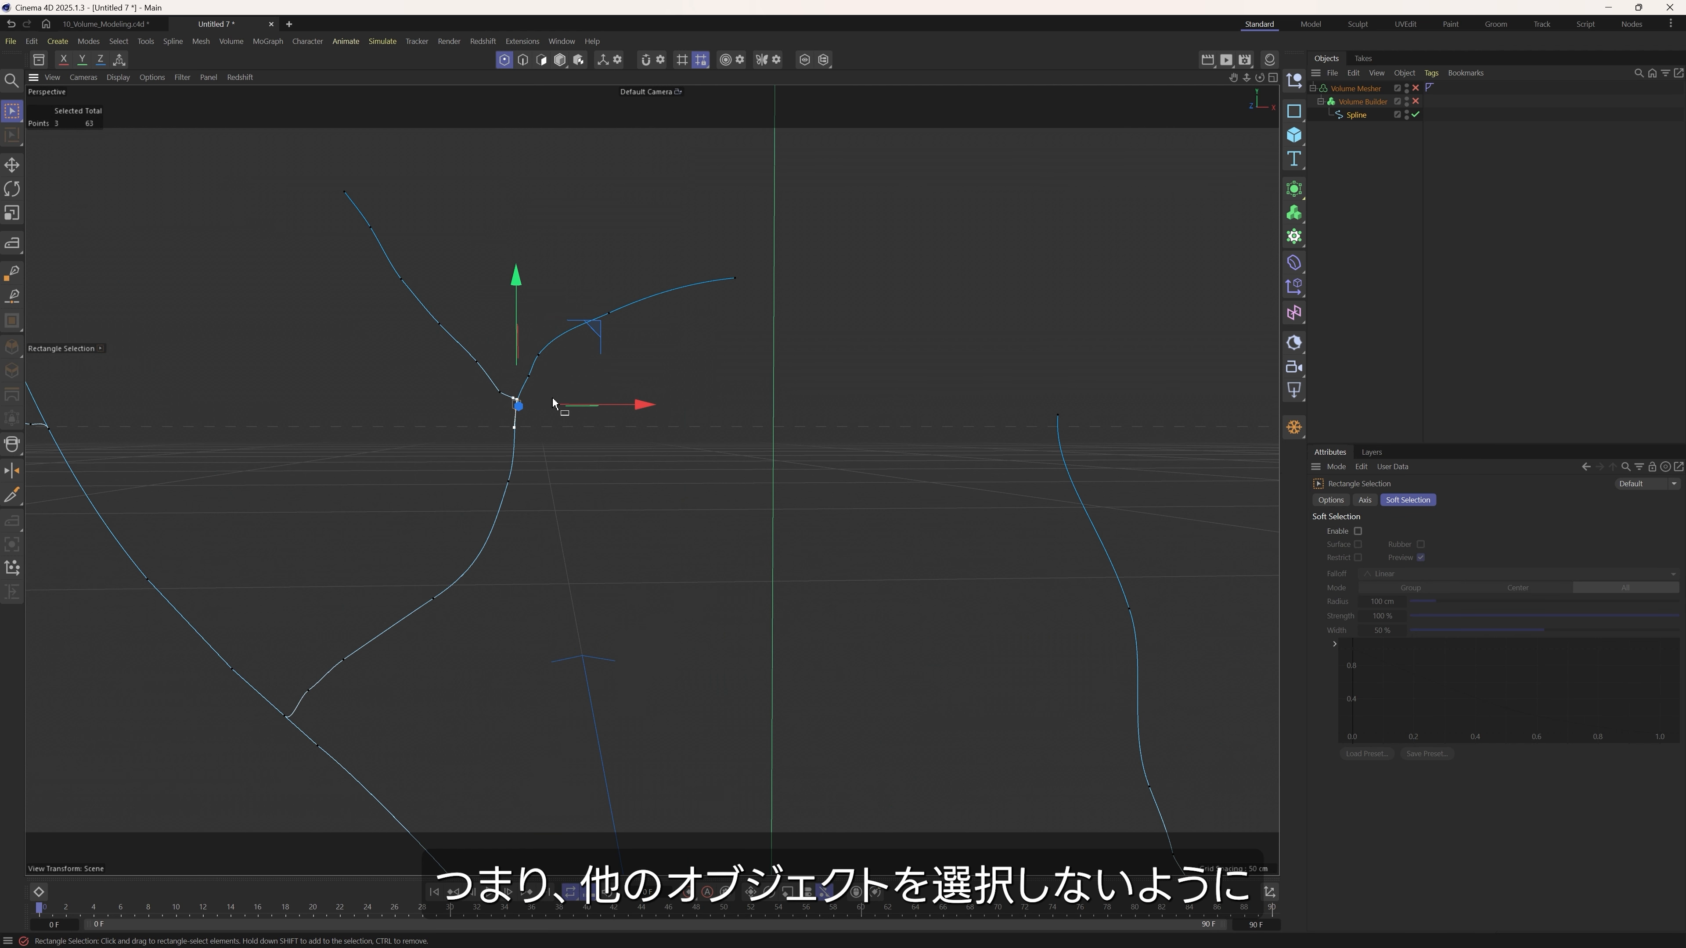
{"action": "left_click", "coordinate": [476, 363]}
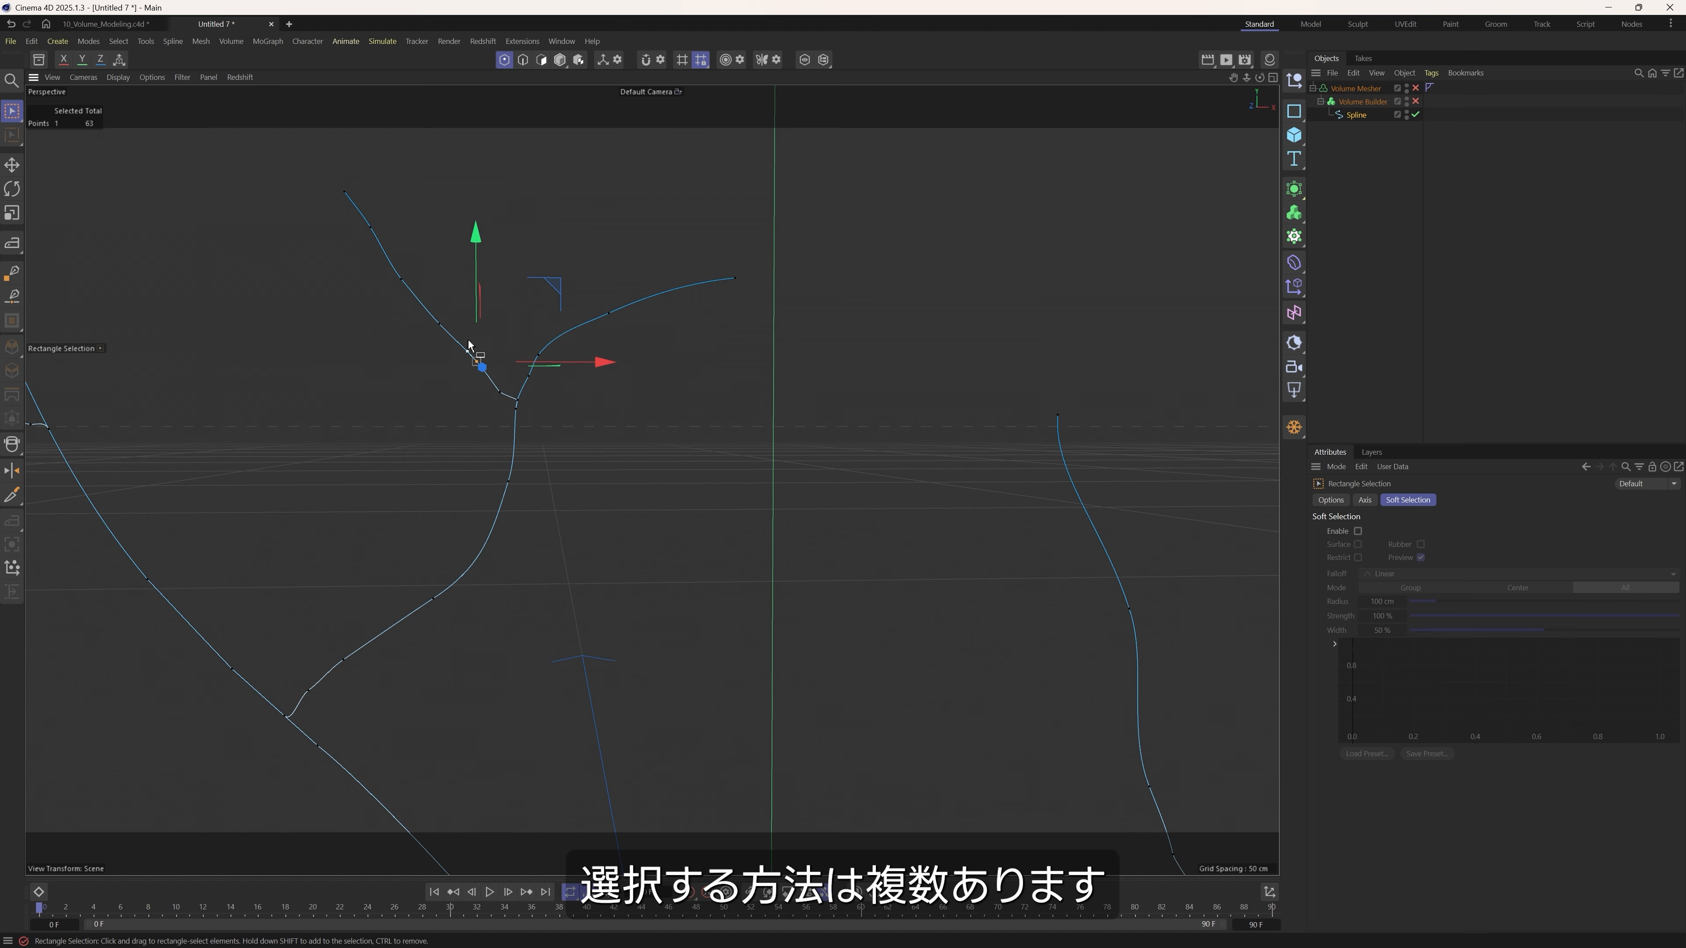
{"action": "key", "text": "u"}
{"action": "key", "text": "y"}
{"action": "key", "text": "u"}
{"action": "key", "text": "y"}
{"action": "key", "text": "u"}
{"action": "key", "text": "y"}
{"action": "key", "text": "u"}
{"action": "key", "text": "y"}
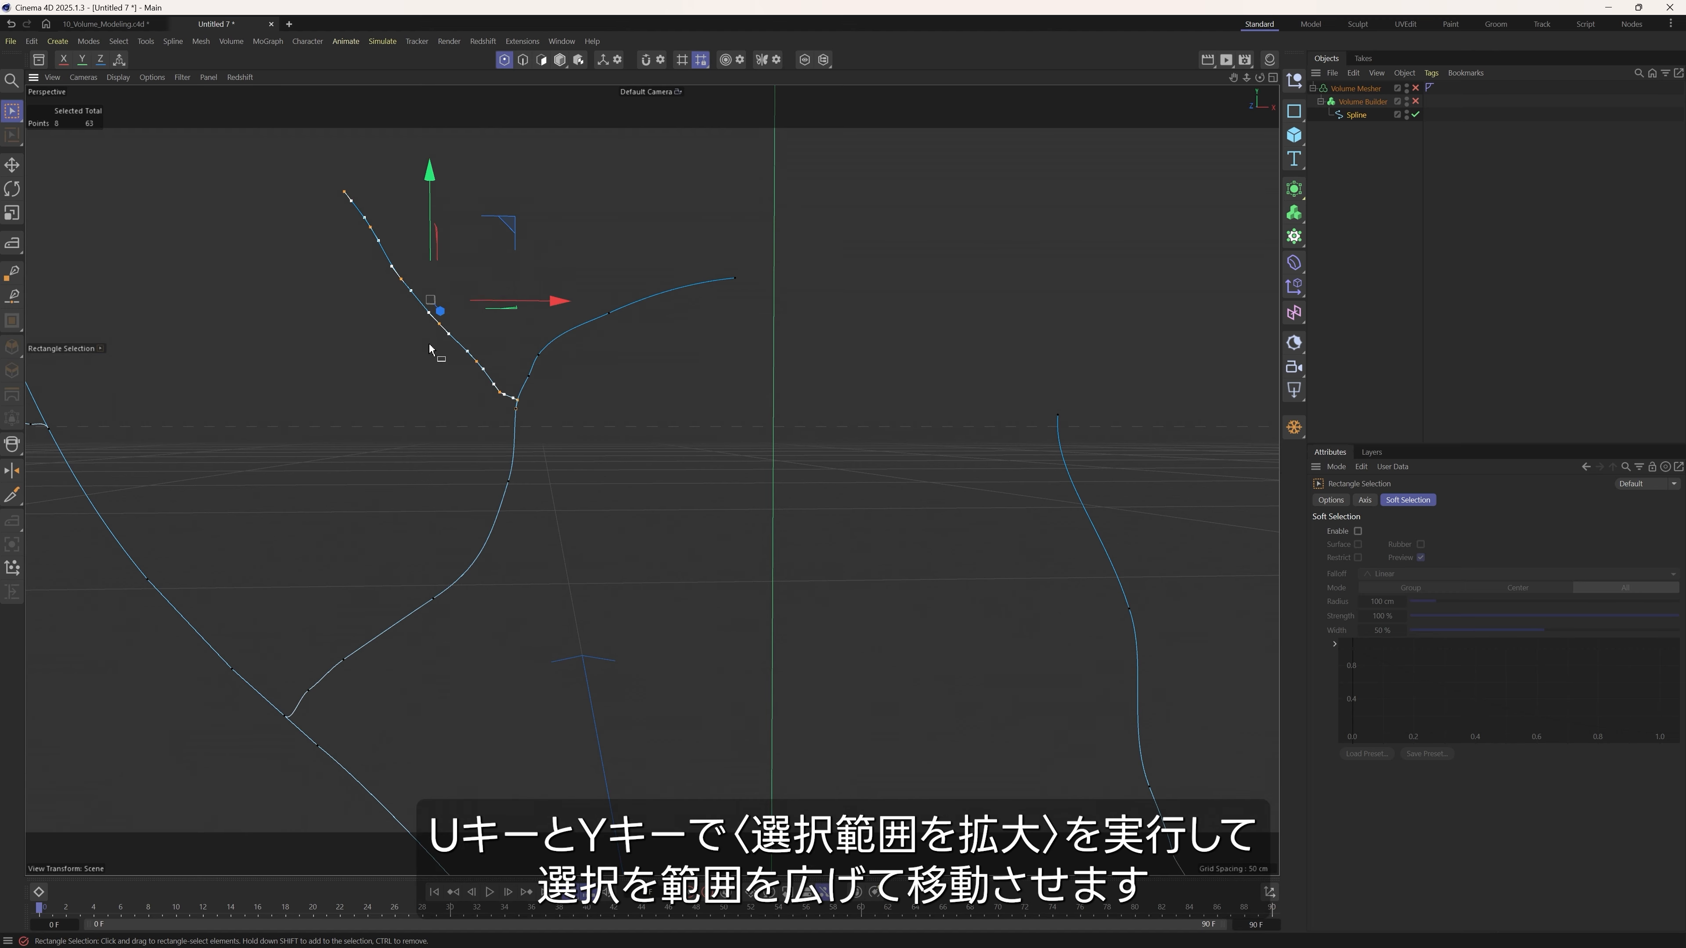
{"action": "left_click_drag", "start_coordinate": [513, 239], "coordinate": [611, 415]}
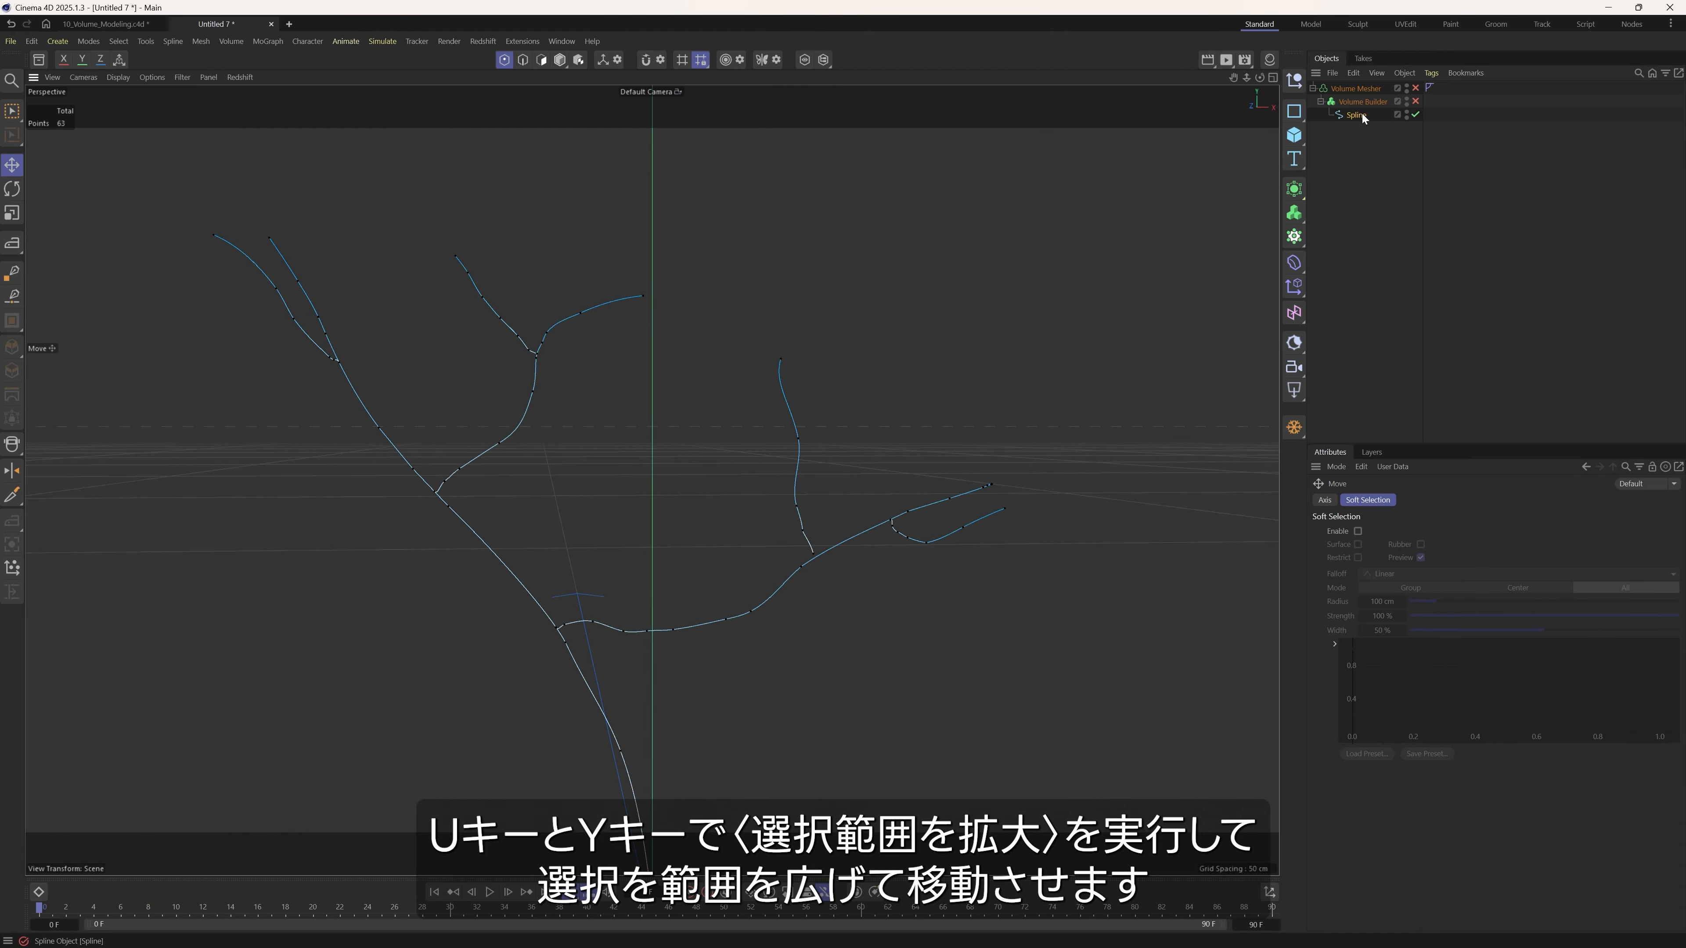
Re-enable the Volume Builder and Volume Mesher and switch the viewport to Gouraud Shading (Lines) to show the mesh density.
{"action": "left_click", "coordinate": [1416, 101]}
{"action": "left_click", "coordinate": [1416, 88]}
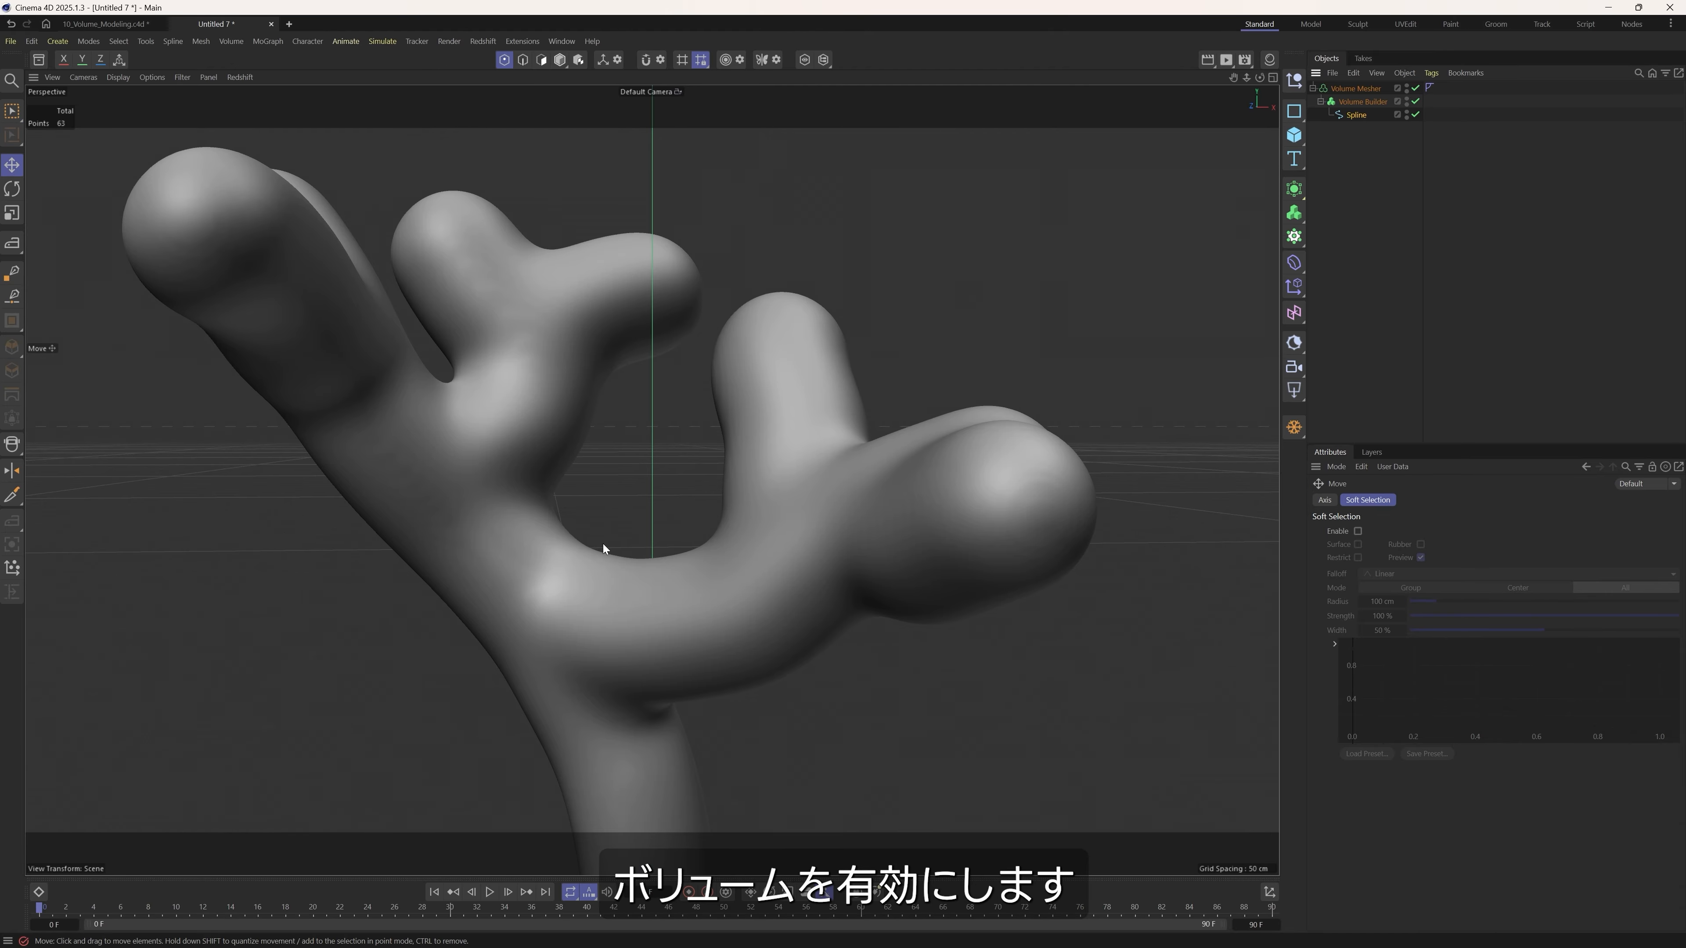
{"action": "scroll", "coordinate": [624, 456], "scroll_direction": "up", "scroll_amount": 3}
{"action": "scroll", "coordinate": [623, 456], "scroll_direction": "down", "scroll_amount": 3}
{"action": "key", "text": "n"}
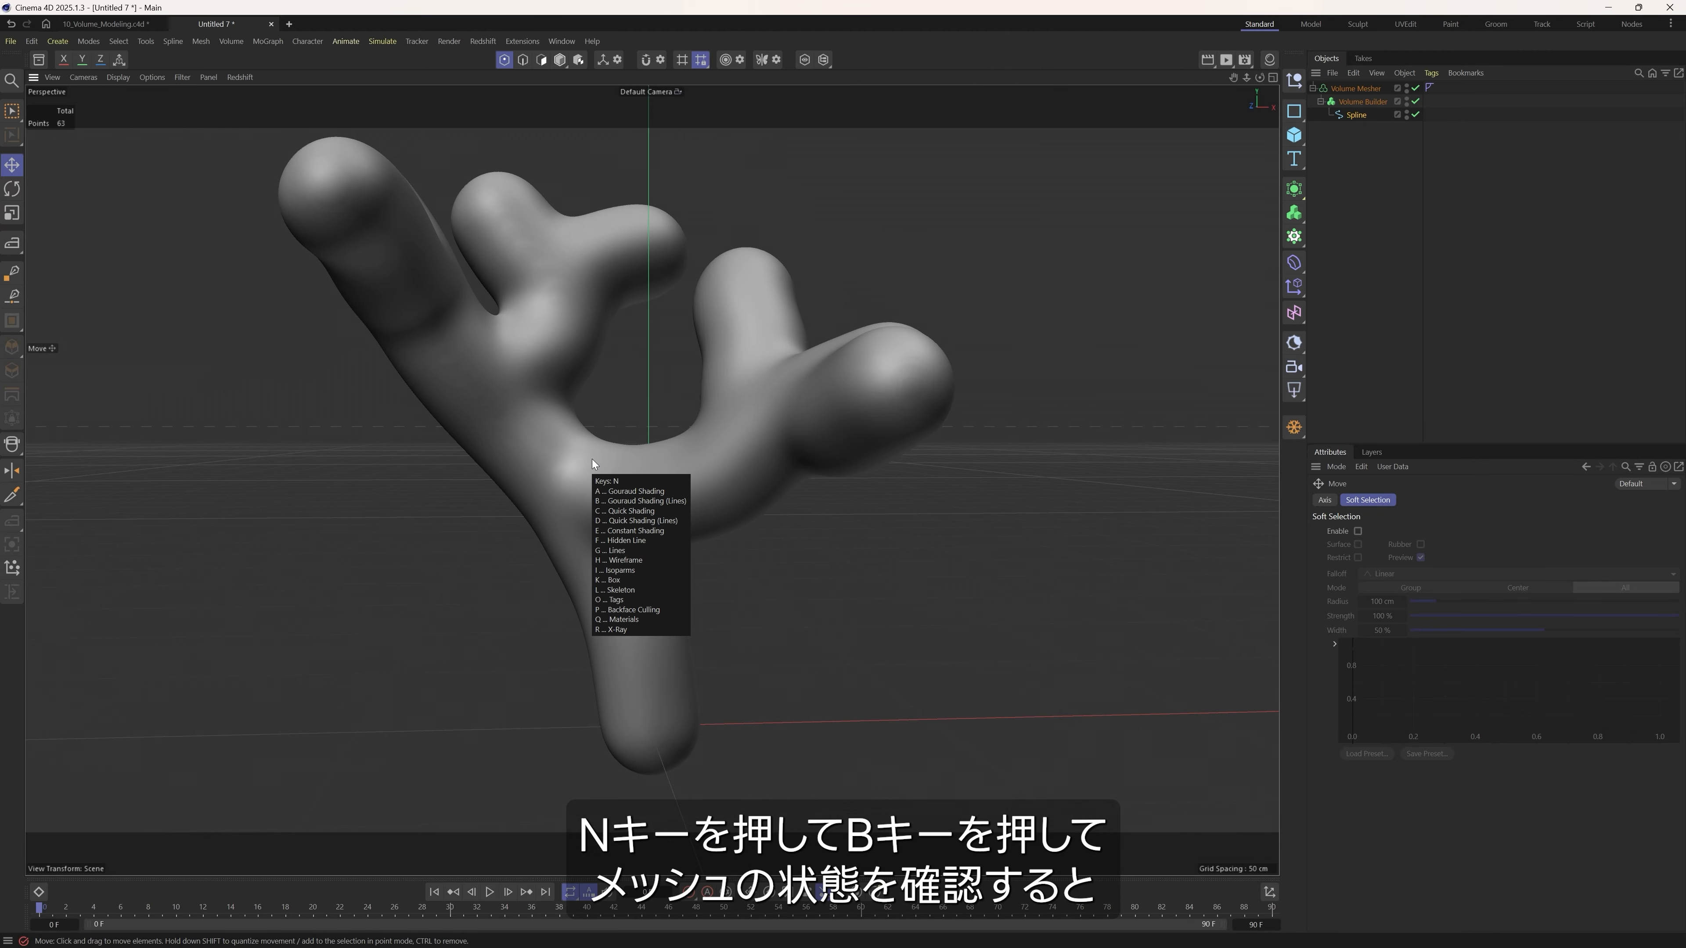
{"action": "key", "text": "b"}
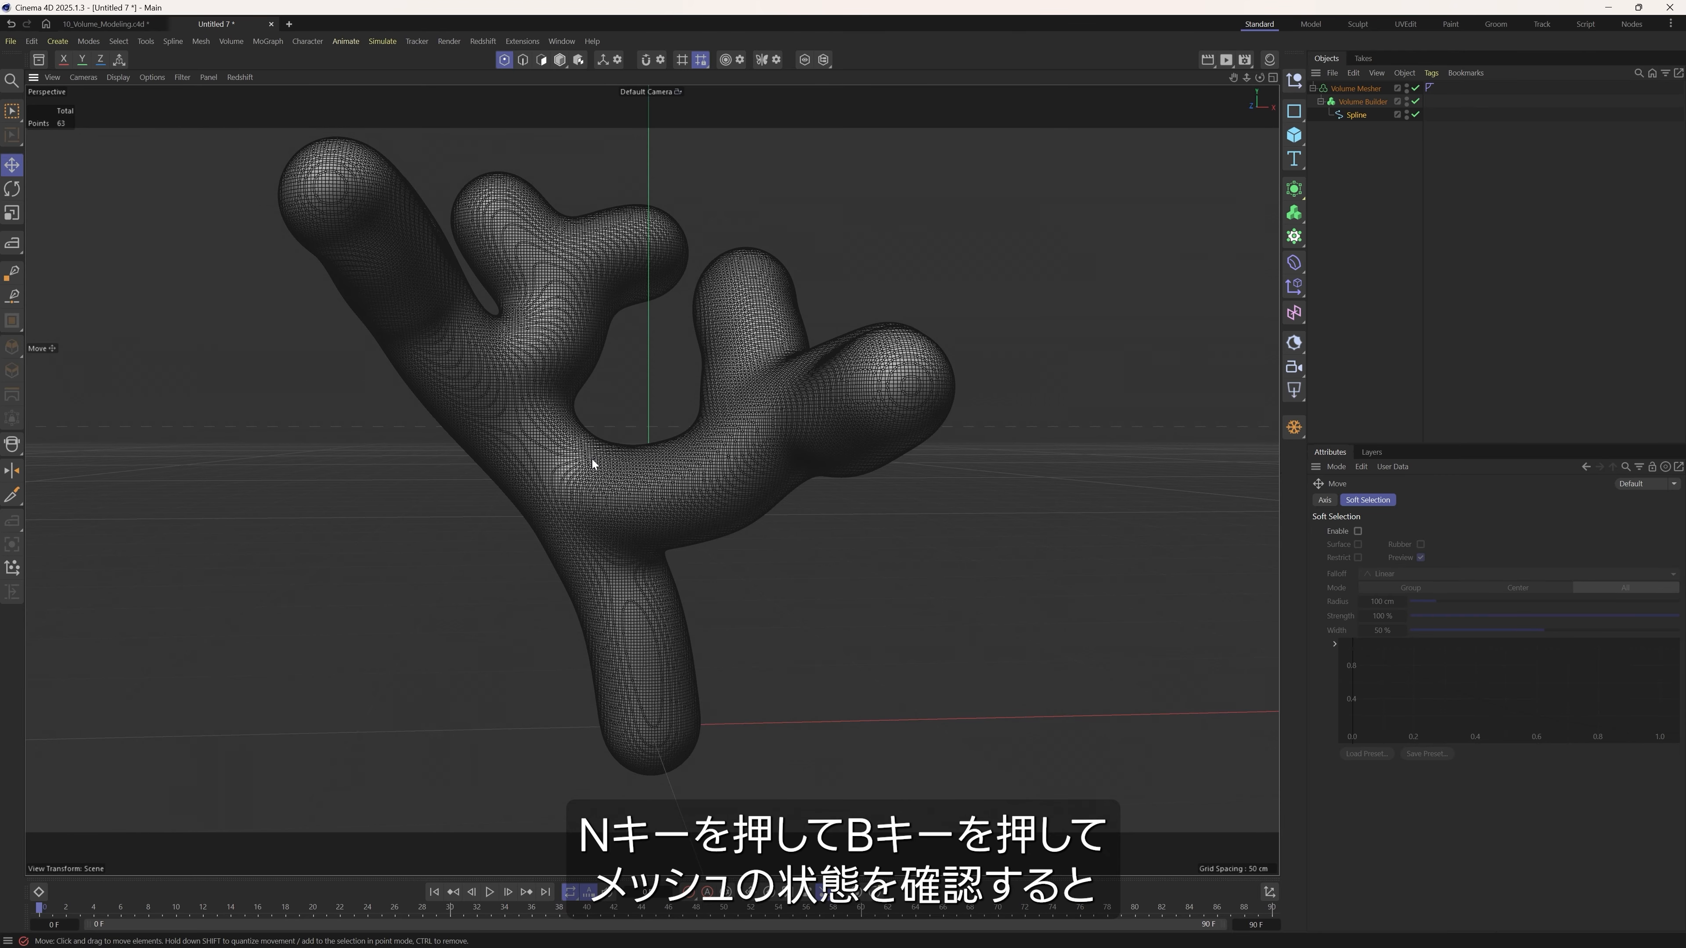
Add a Remesh generator as the parent of the Volume Mesher.
{"action": "mouse_move", "coordinate": [914, 496]}
{"action": "middle_mouse_down", "text": "alt"}
{"action": "mouse_move", "coordinate": [919, 533]}
{"action": "mouse_move", "coordinate": [920, 514]}
{"action": "middle_mouse_up", "text": "alt"}
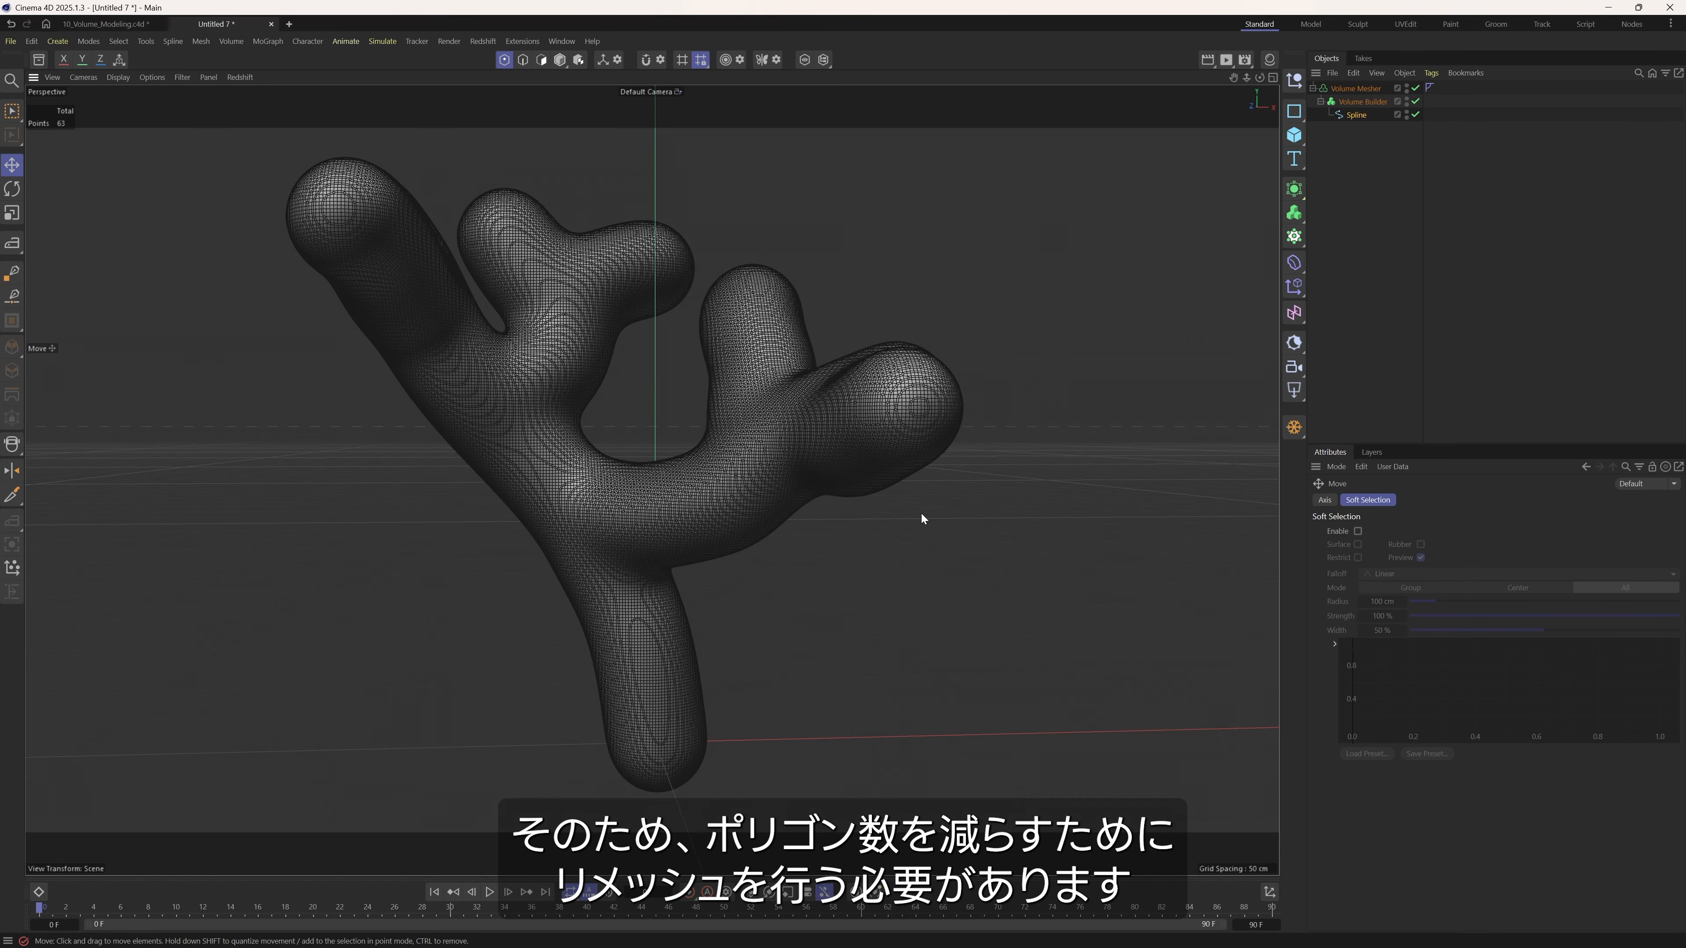
{"action": "scroll", "coordinate": [639, 506], "scroll_direction": "down", "scroll_amount": 10}
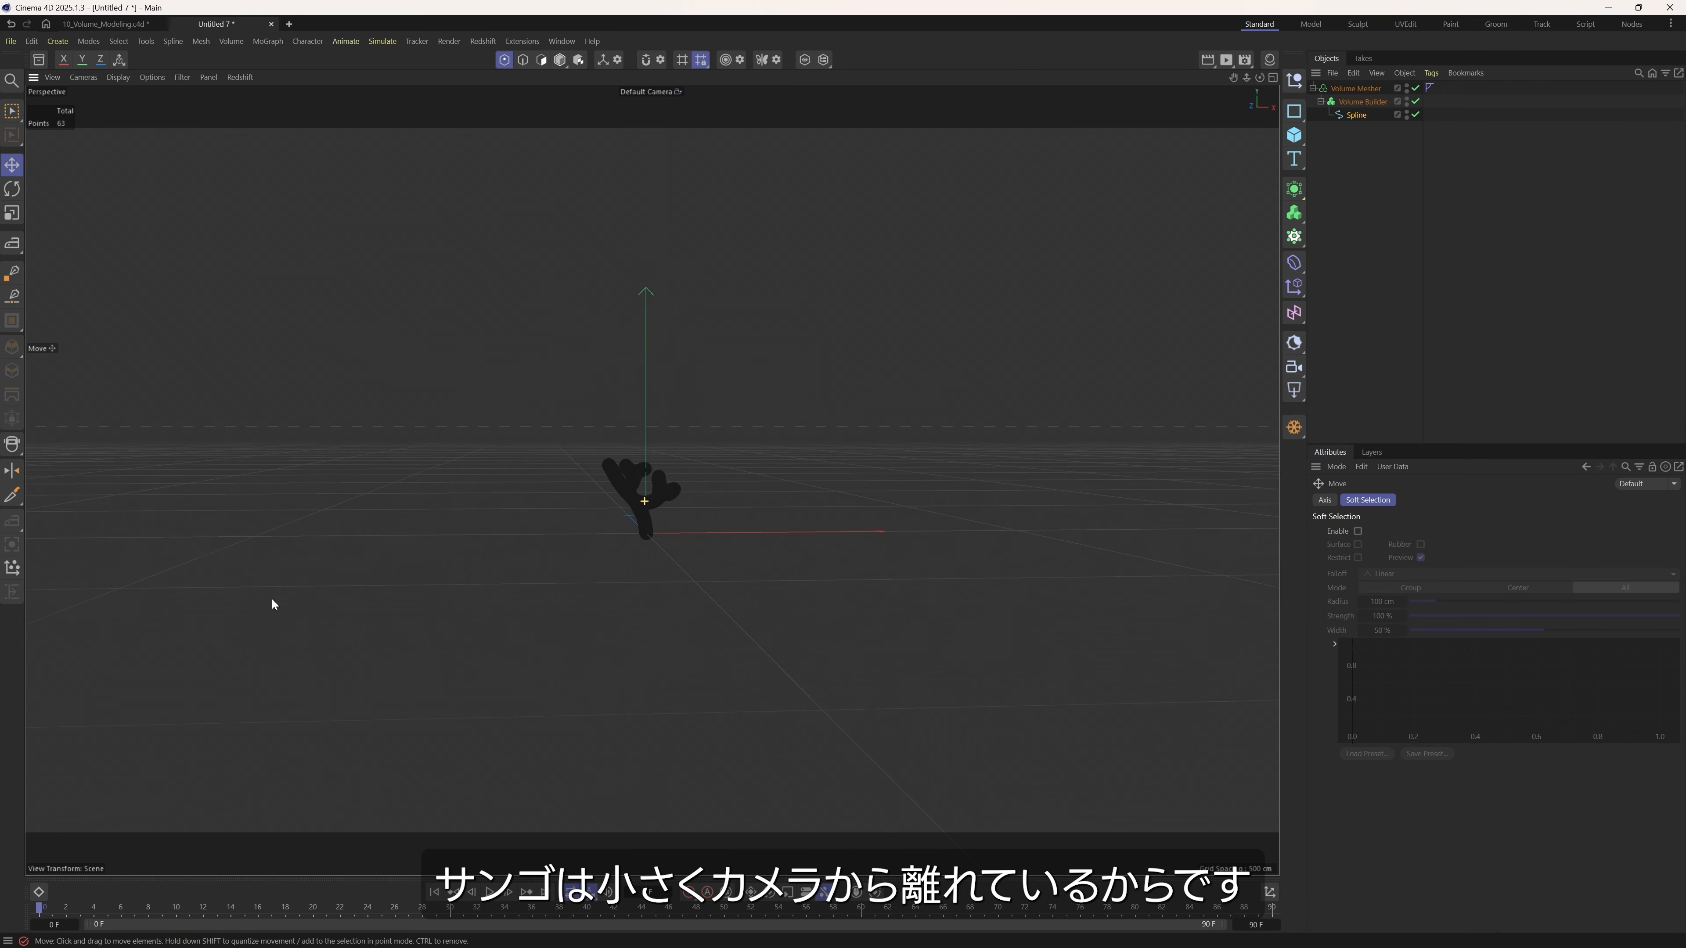
{"action": "scroll", "coordinate": [232, 614], "scroll_direction": "down", "scroll_amount": 4}
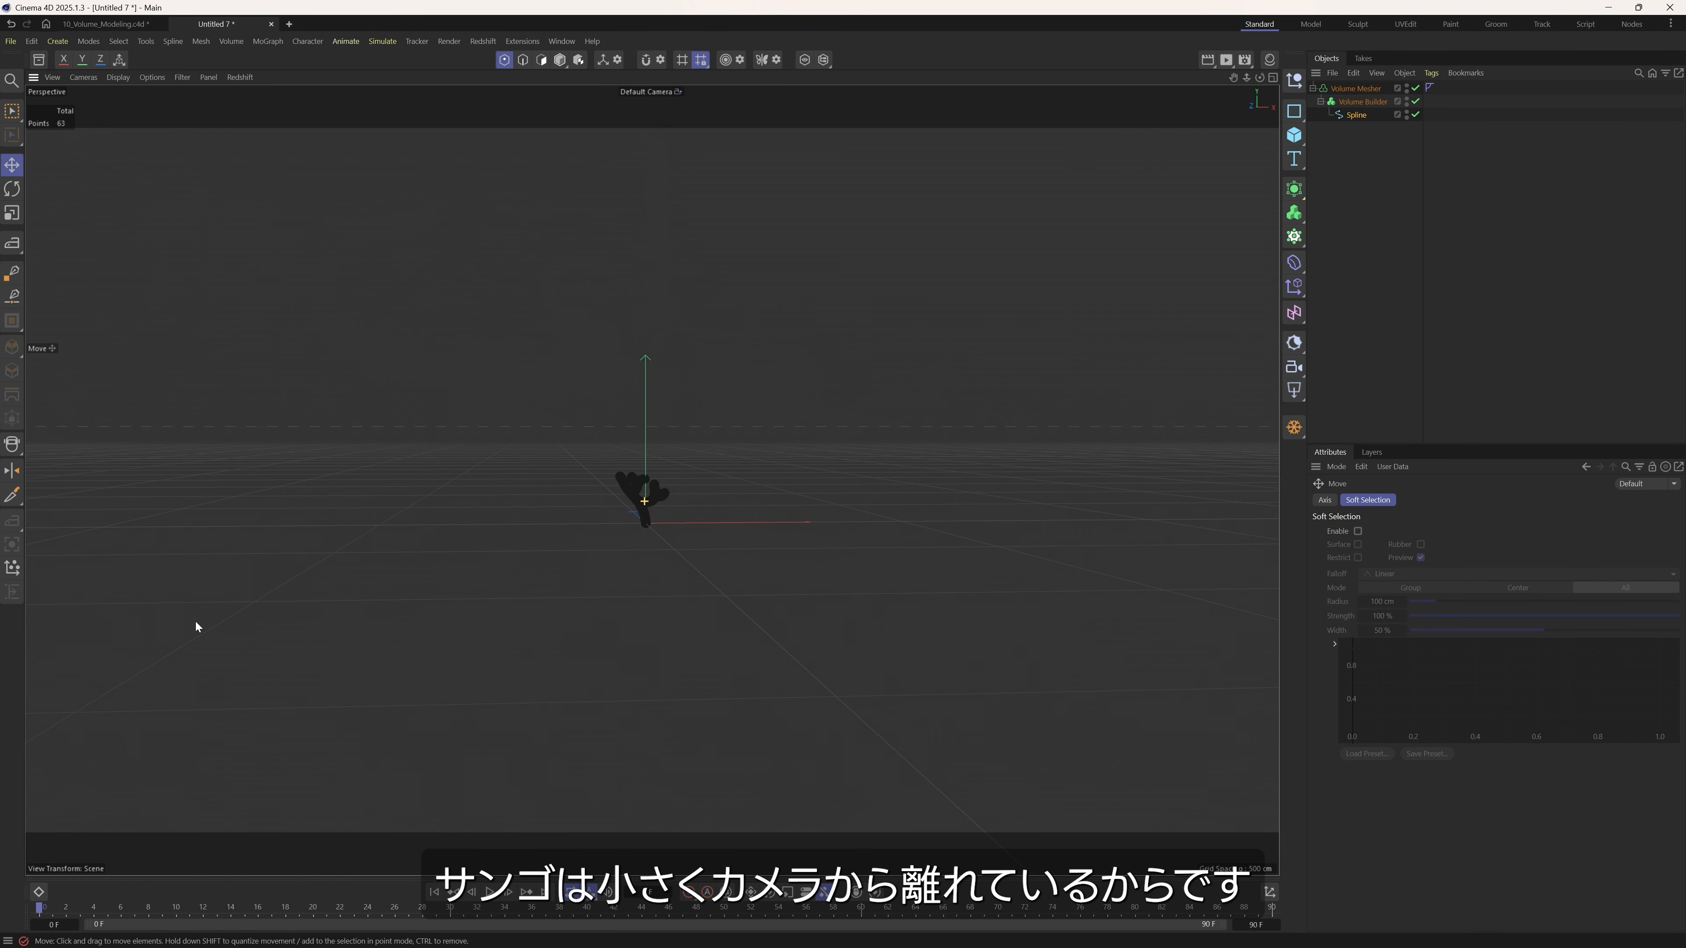
{"action": "scroll", "coordinate": [536, 543], "scroll_direction": "up", "scroll_amount": 12}
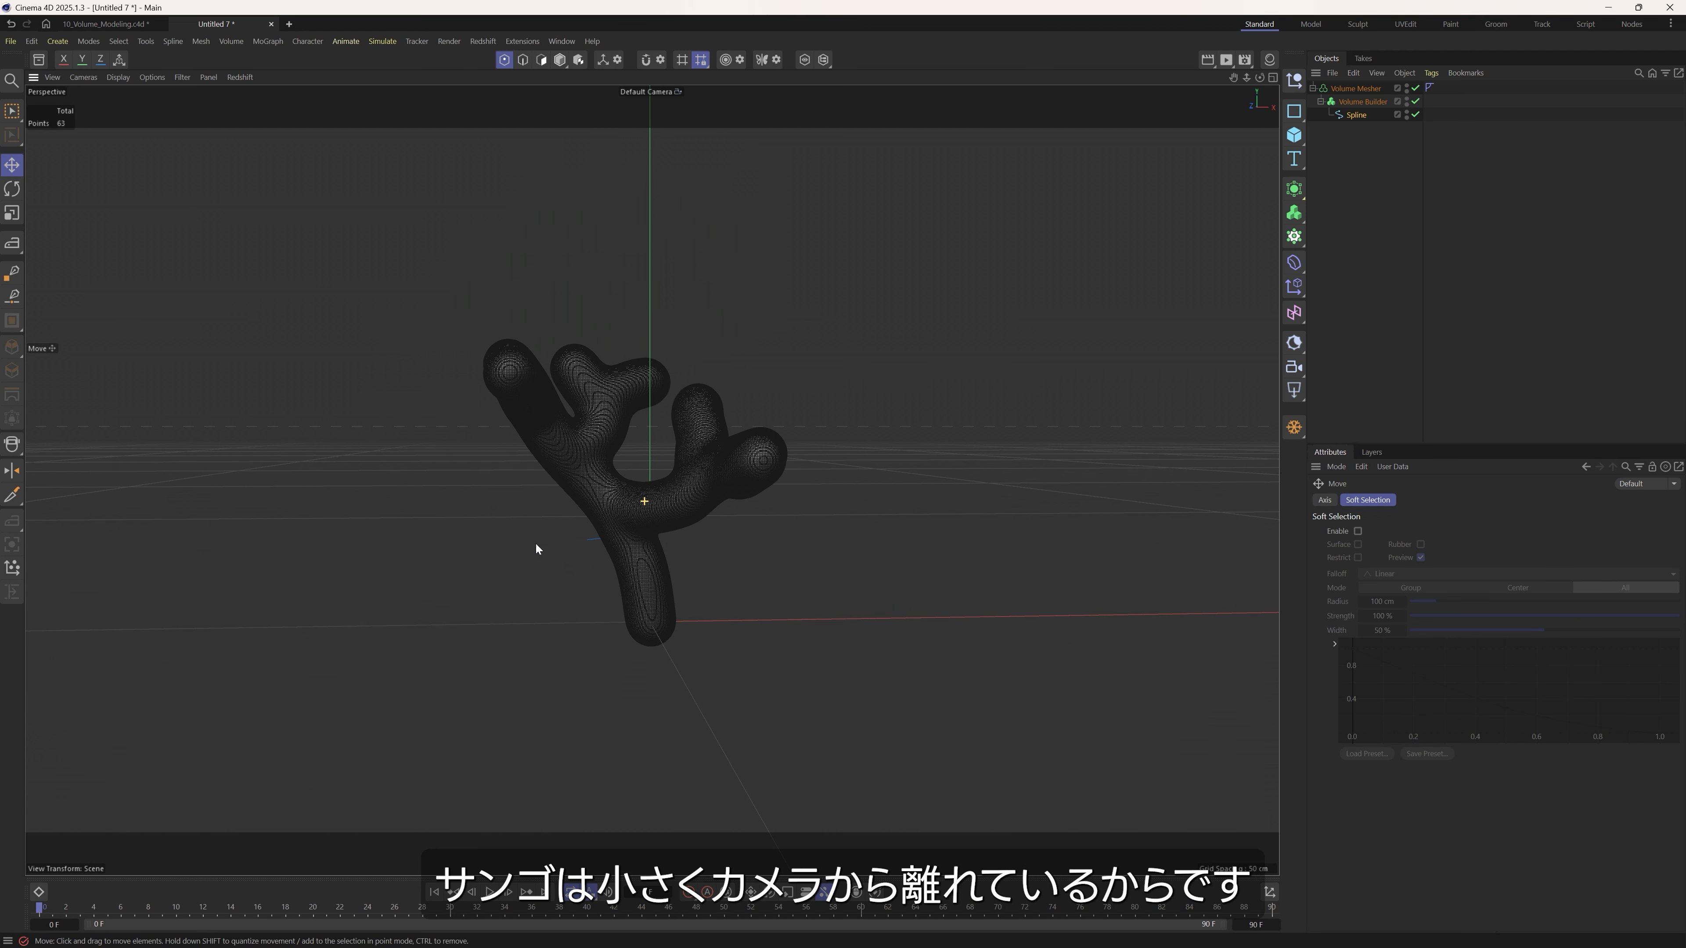
{"action": "left_click", "coordinate": [1354, 92]}
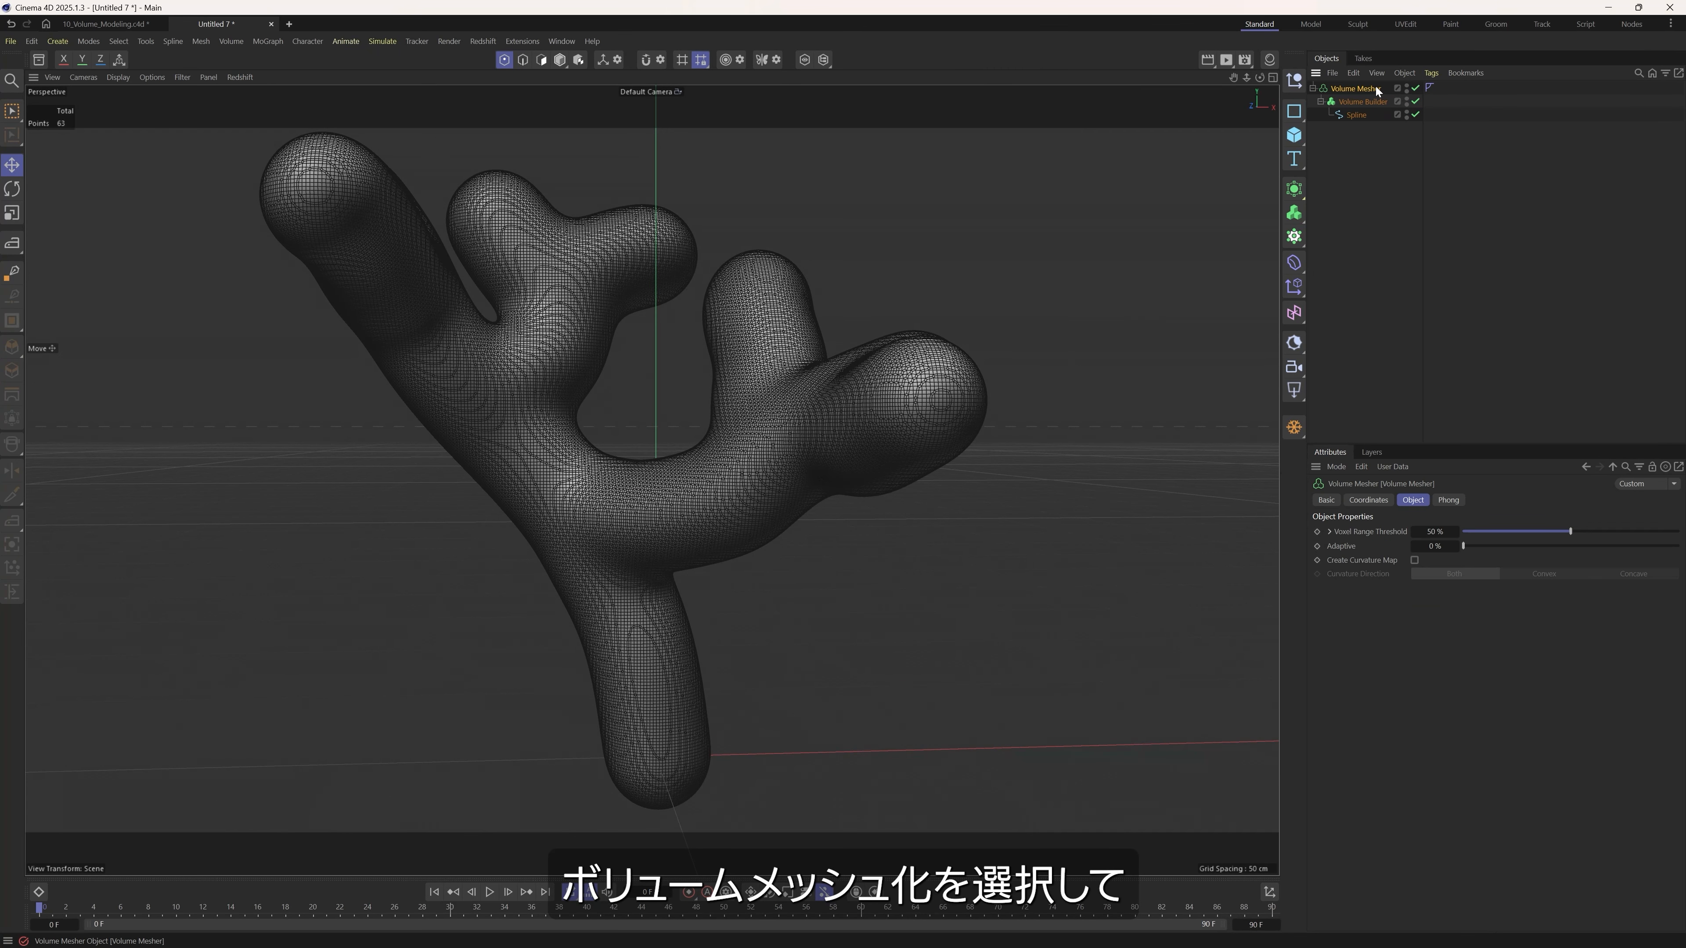
{"action": "left_click", "coordinate": [1293, 189]}
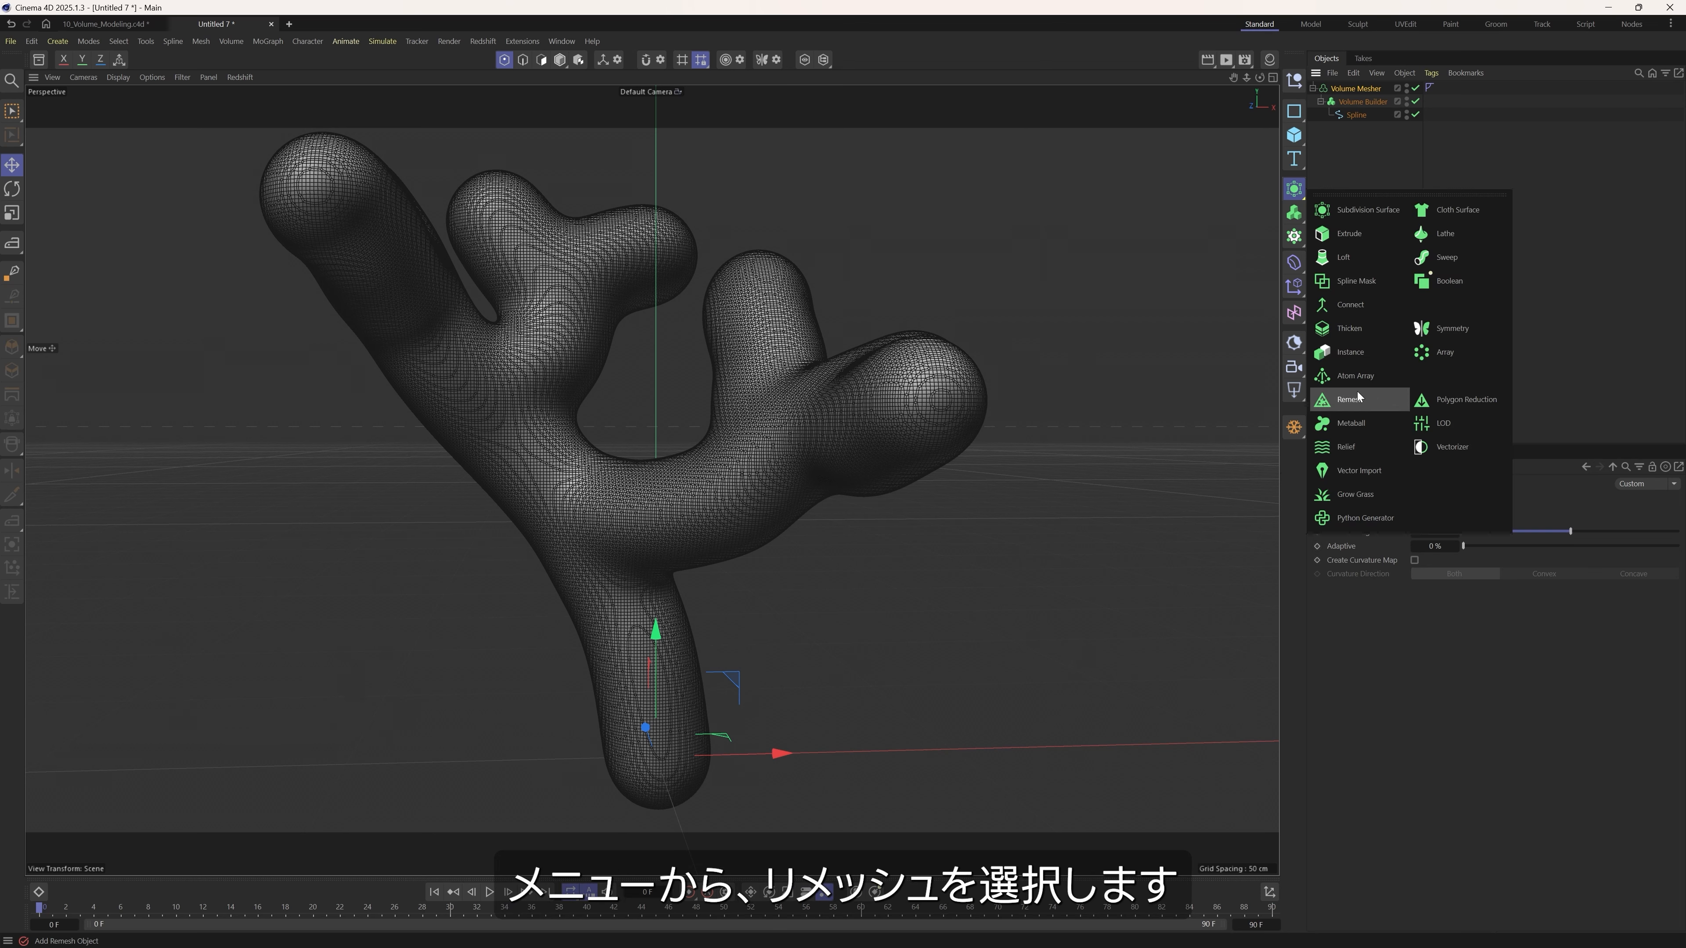
{"action": "left_click", "coordinate": [1351, 400], "text": "alt"}
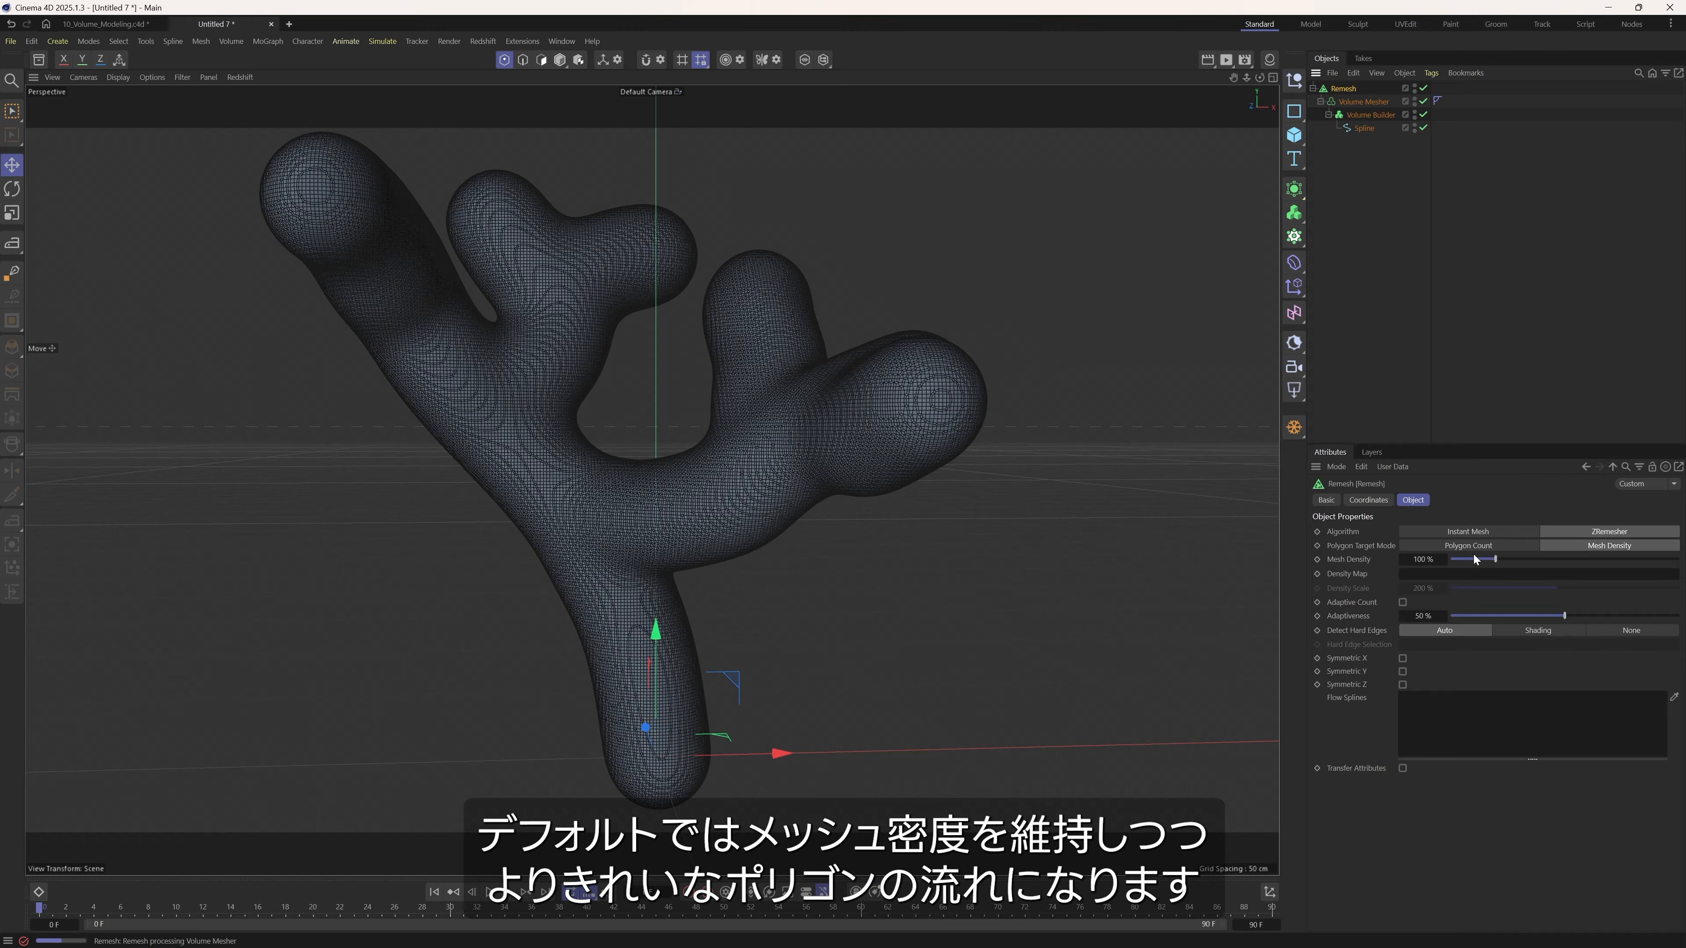
Set the Remesh generator's mesh density to 5%.
{"action": "left_click", "coordinate": [1423, 560]}
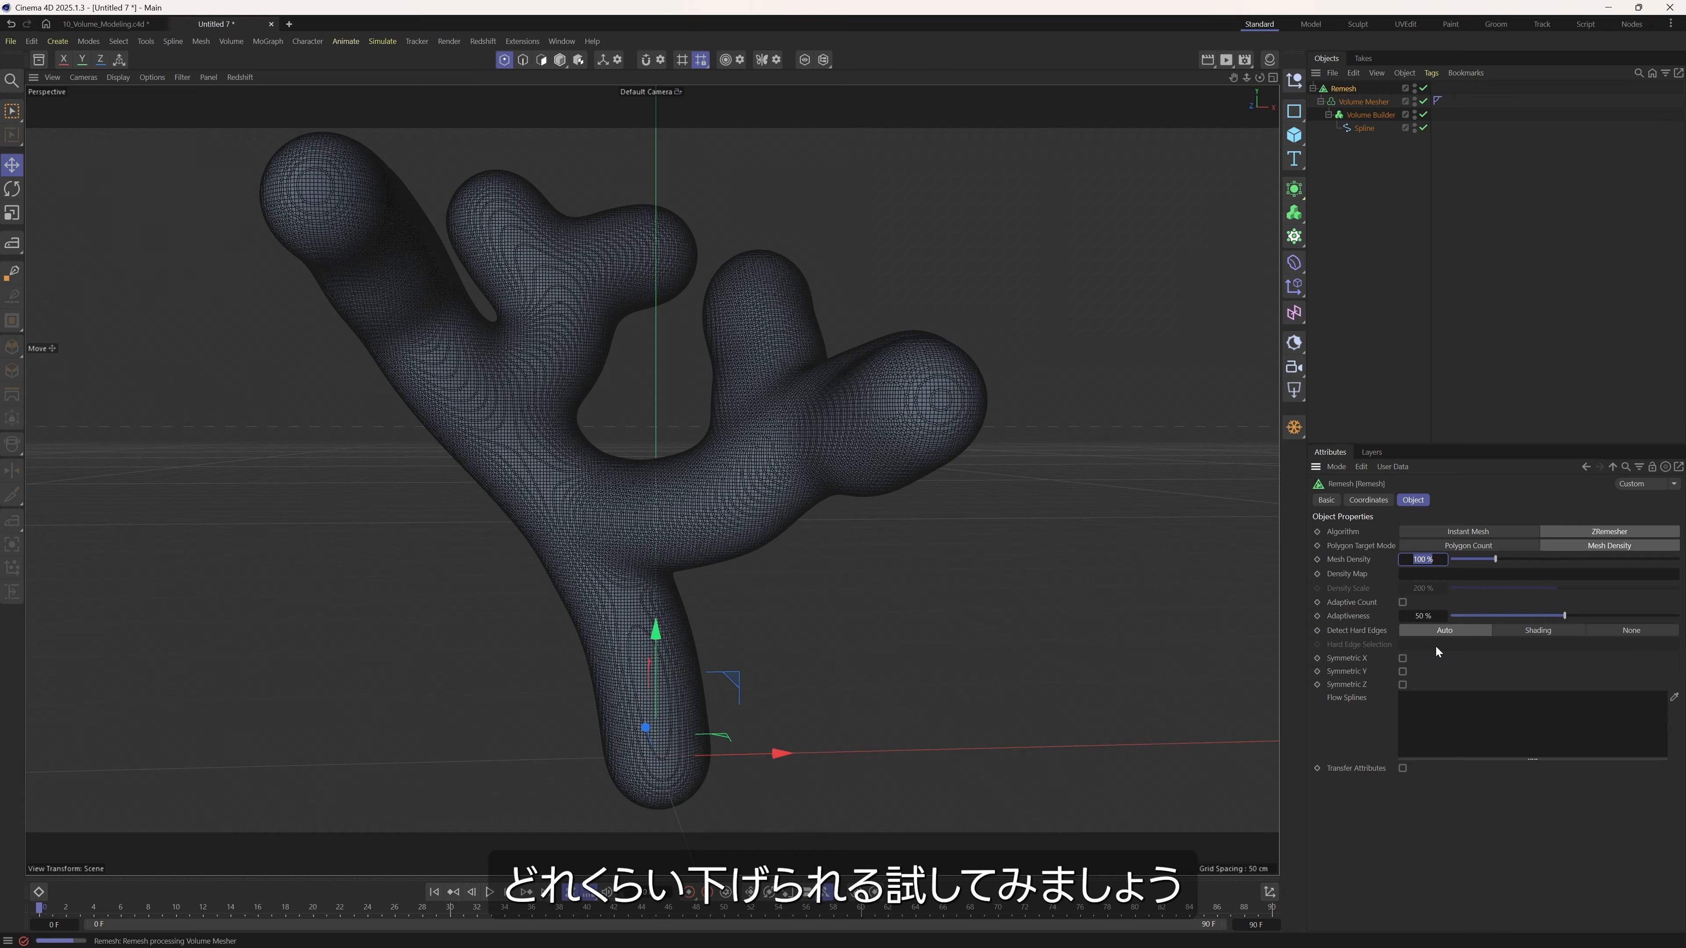
{"action": "type", "text": "5"}
{"action": "key", "text": "Return"}
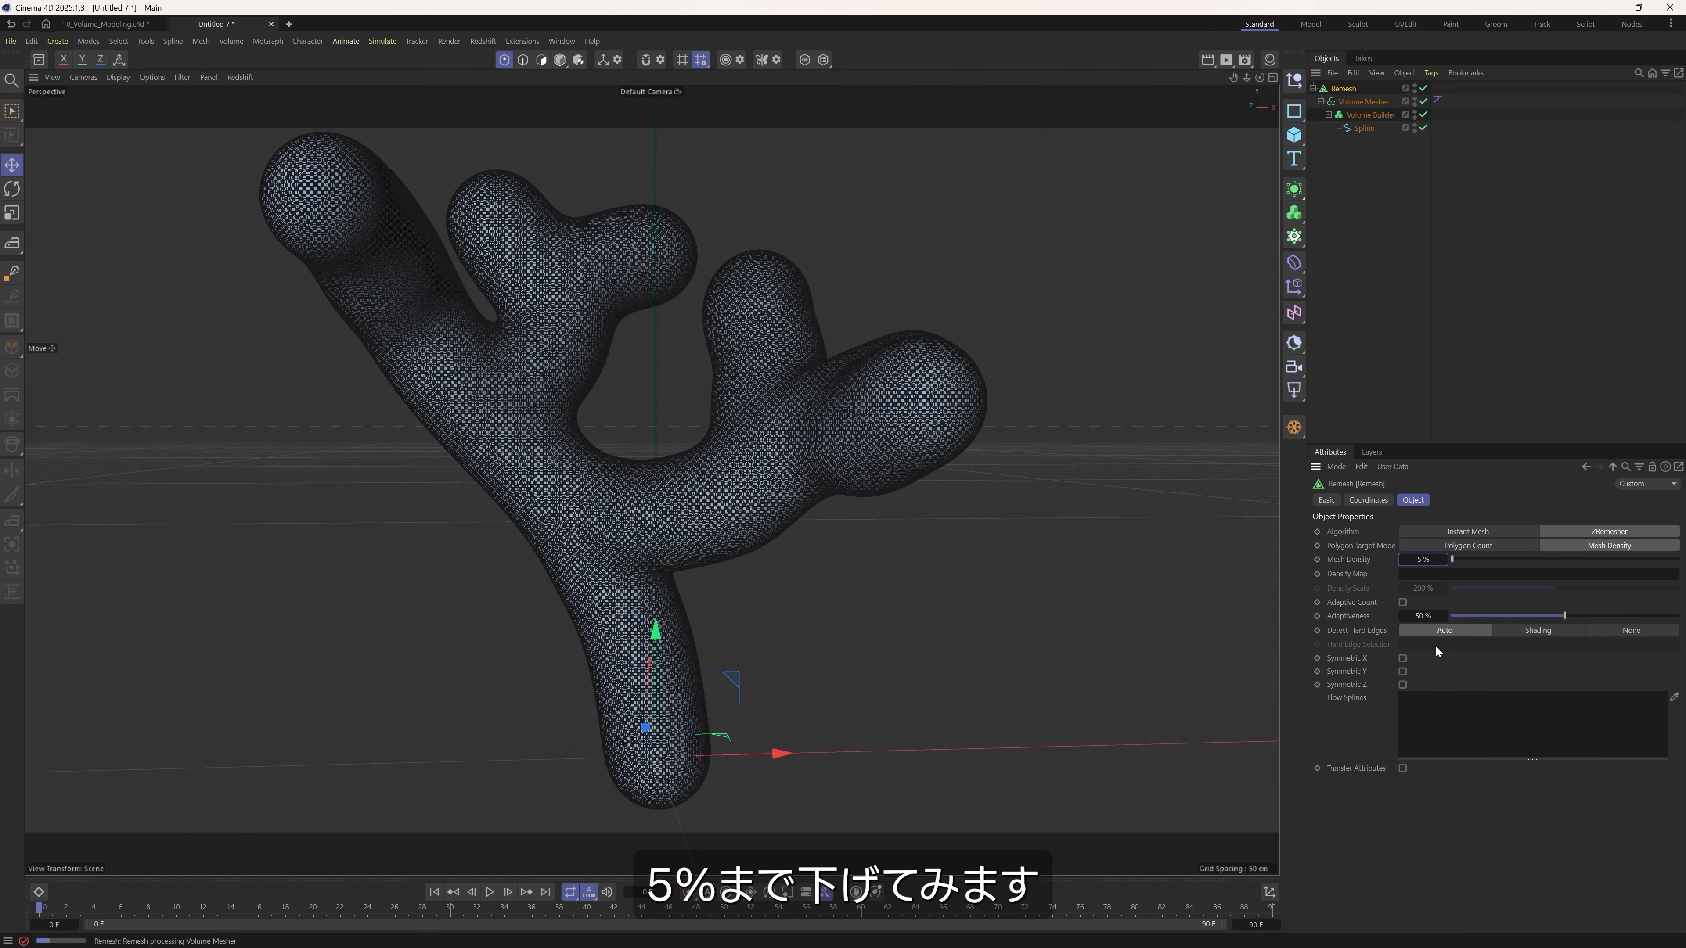
Compare the coral's mesh with the Remesh generator off and on from several angles.
{"action": "left_click_drag", "start_coordinate": [848, 385], "coordinate": [738, 512], "text": "alt"}
{"action": "middle_click_drag", "start_coordinate": [738, 511], "coordinate": [734, 541], "text": "alt"}
{"action": "left_click", "coordinate": [1424, 88]}
{"action": "left_click", "coordinate": [1424, 88]}
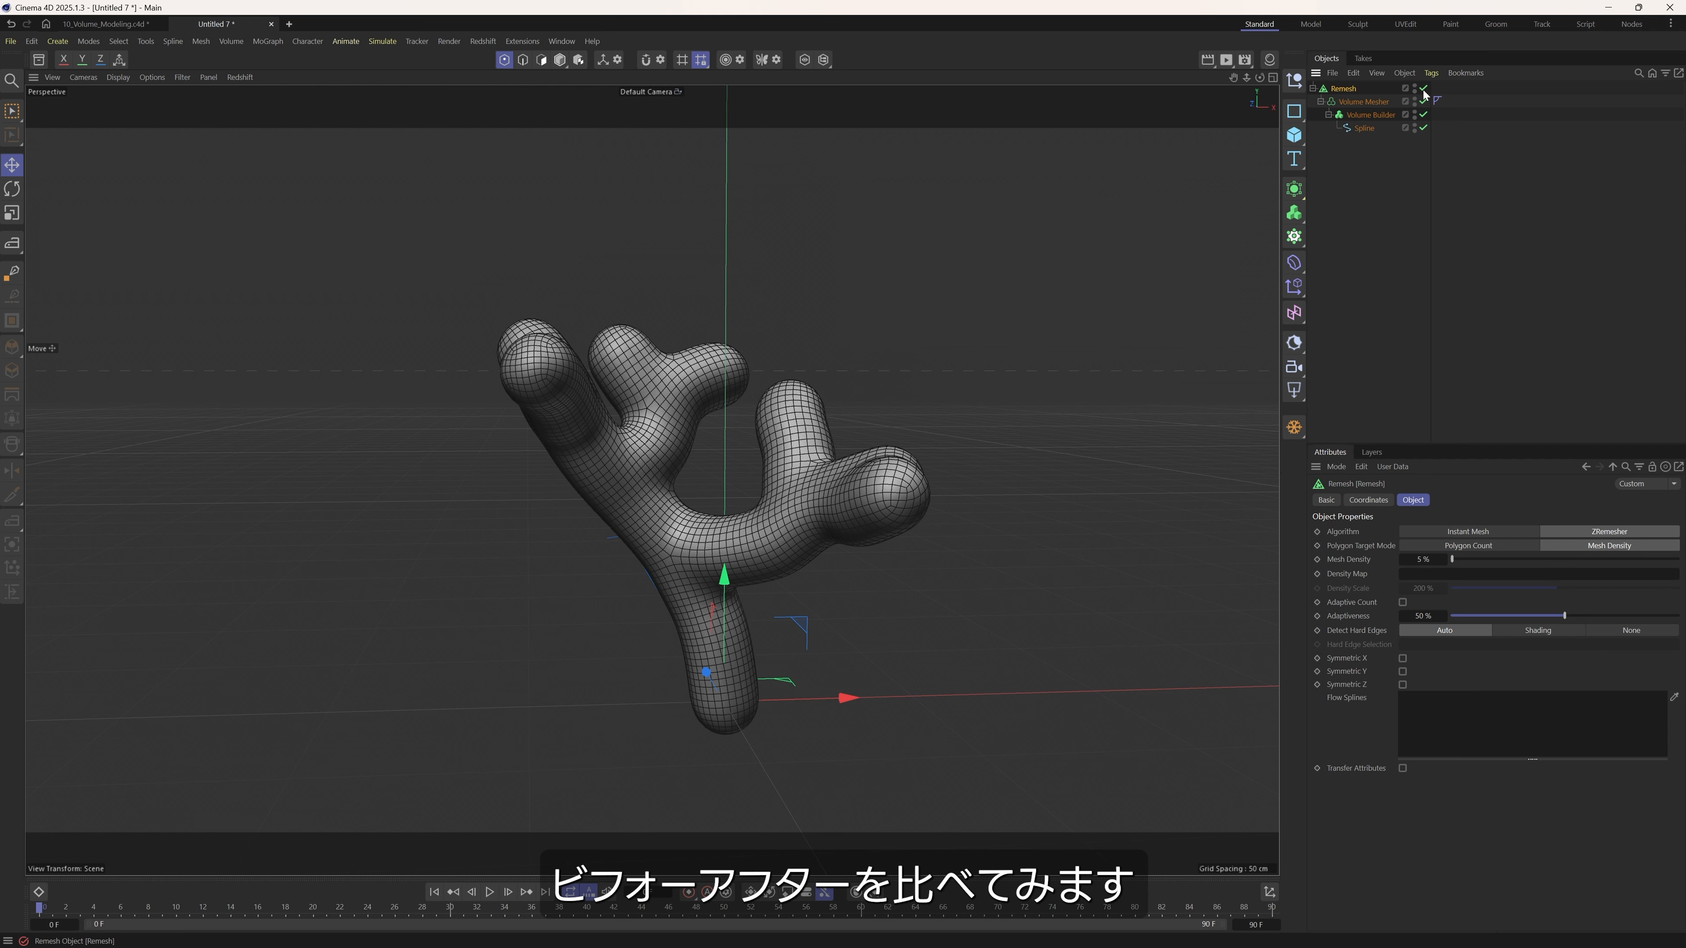
{"action": "left_click_drag", "start_coordinate": [939, 375], "coordinate": [800, 366], "text": "alt"}
{"action": "left_click", "coordinate": [1424, 89]}
{"action": "left_click", "coordinate": [1424, 89]}
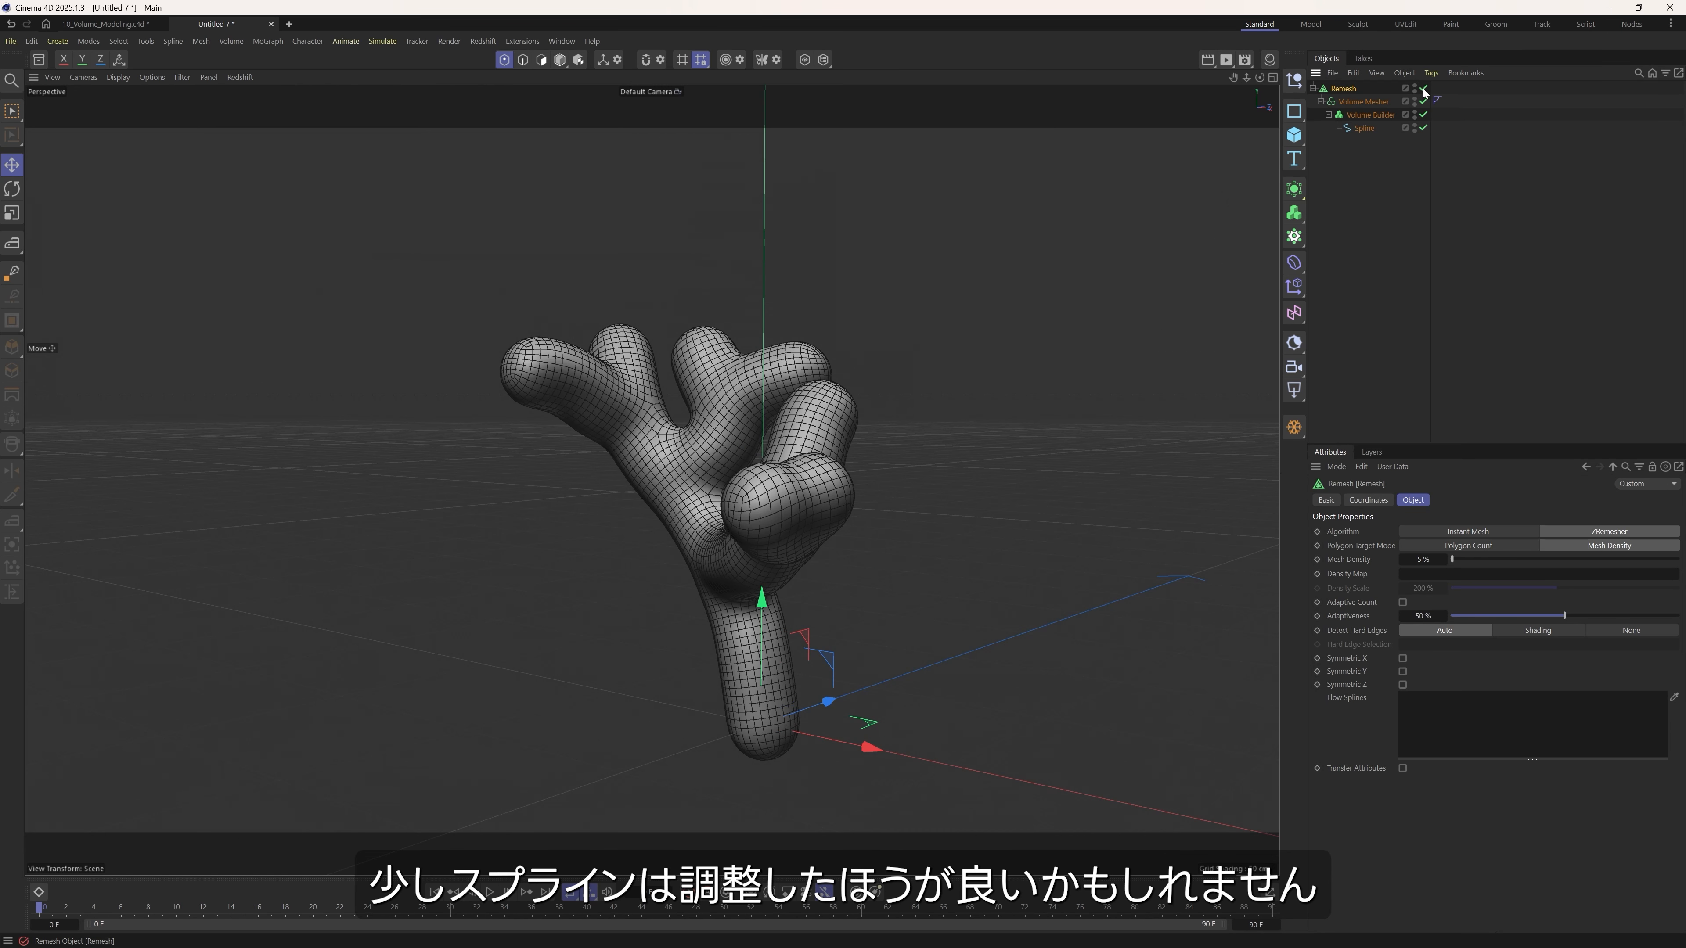
Leave the Remesh generator enabled and switch the viewport to Gouraud Shading without lines.
{"action": "left_click_drag", "start_coordinate": [848, 463], "coordinate": [827, 398], "text": "alt"}
{"action": "left_click", "coordinate": [1424, 88]}
{"action": "left_click_drag", "start_coordinate": [592, 530], "coordinate": [634, 528], "text": "alt"}
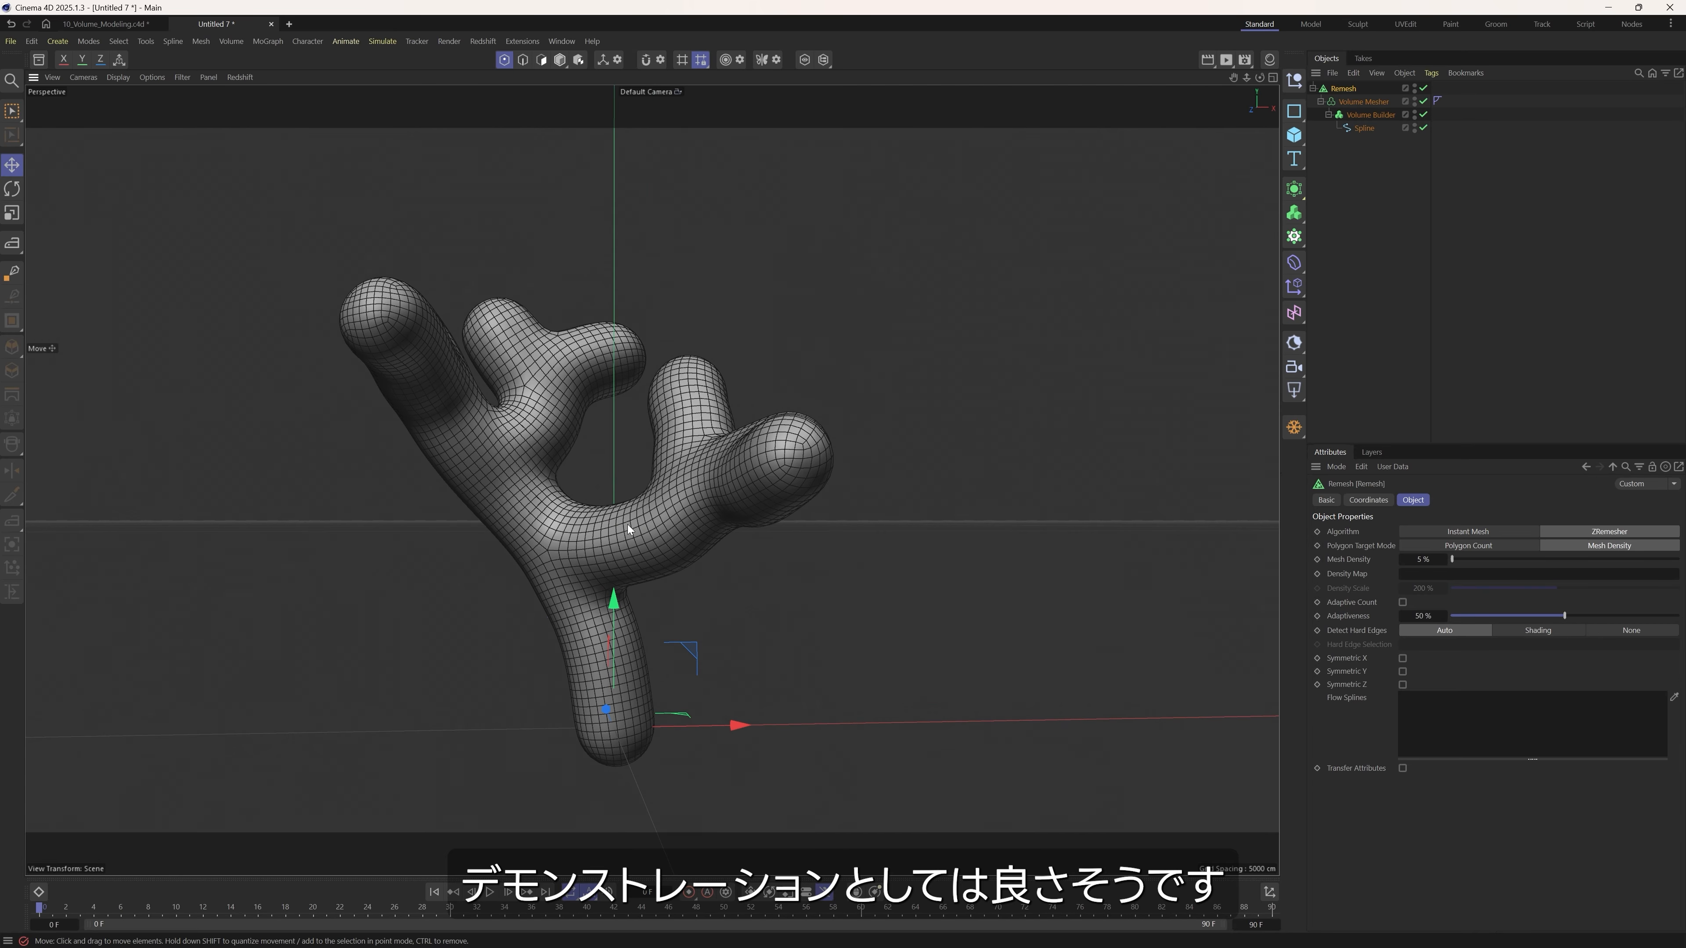
{"action": "key", "text": "n"}
{"action": "key", "text": "a"}
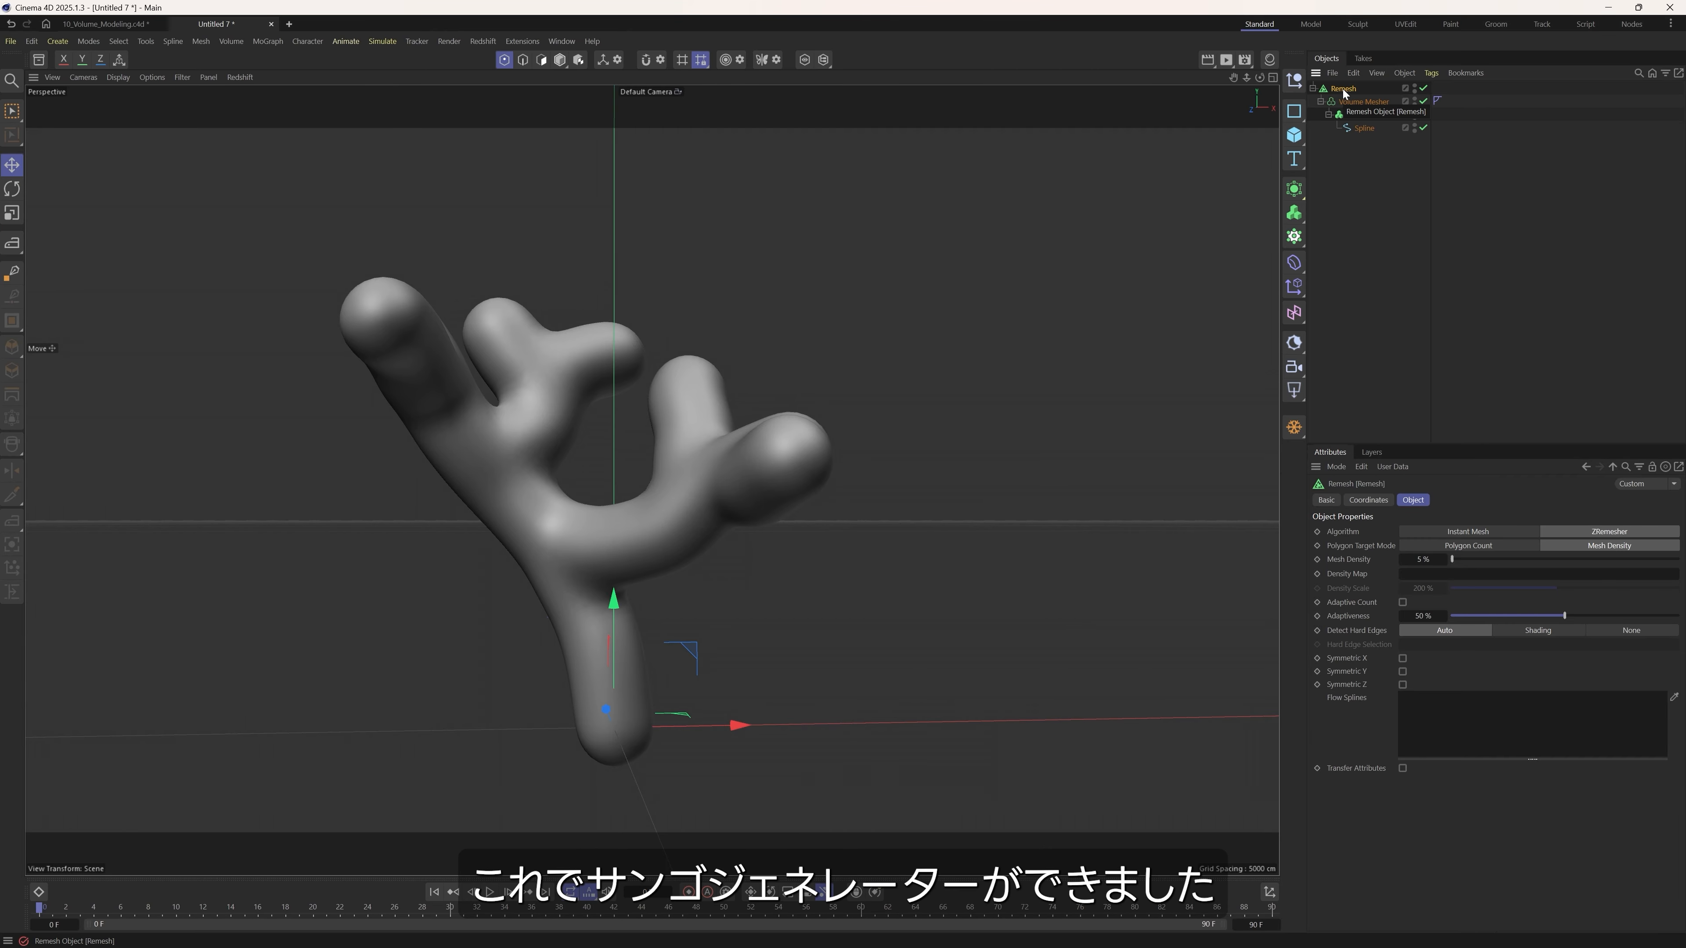
Save the project under the new file name Coral_Generator.
{"action": "left_click", "coordinate": [10, 41]}
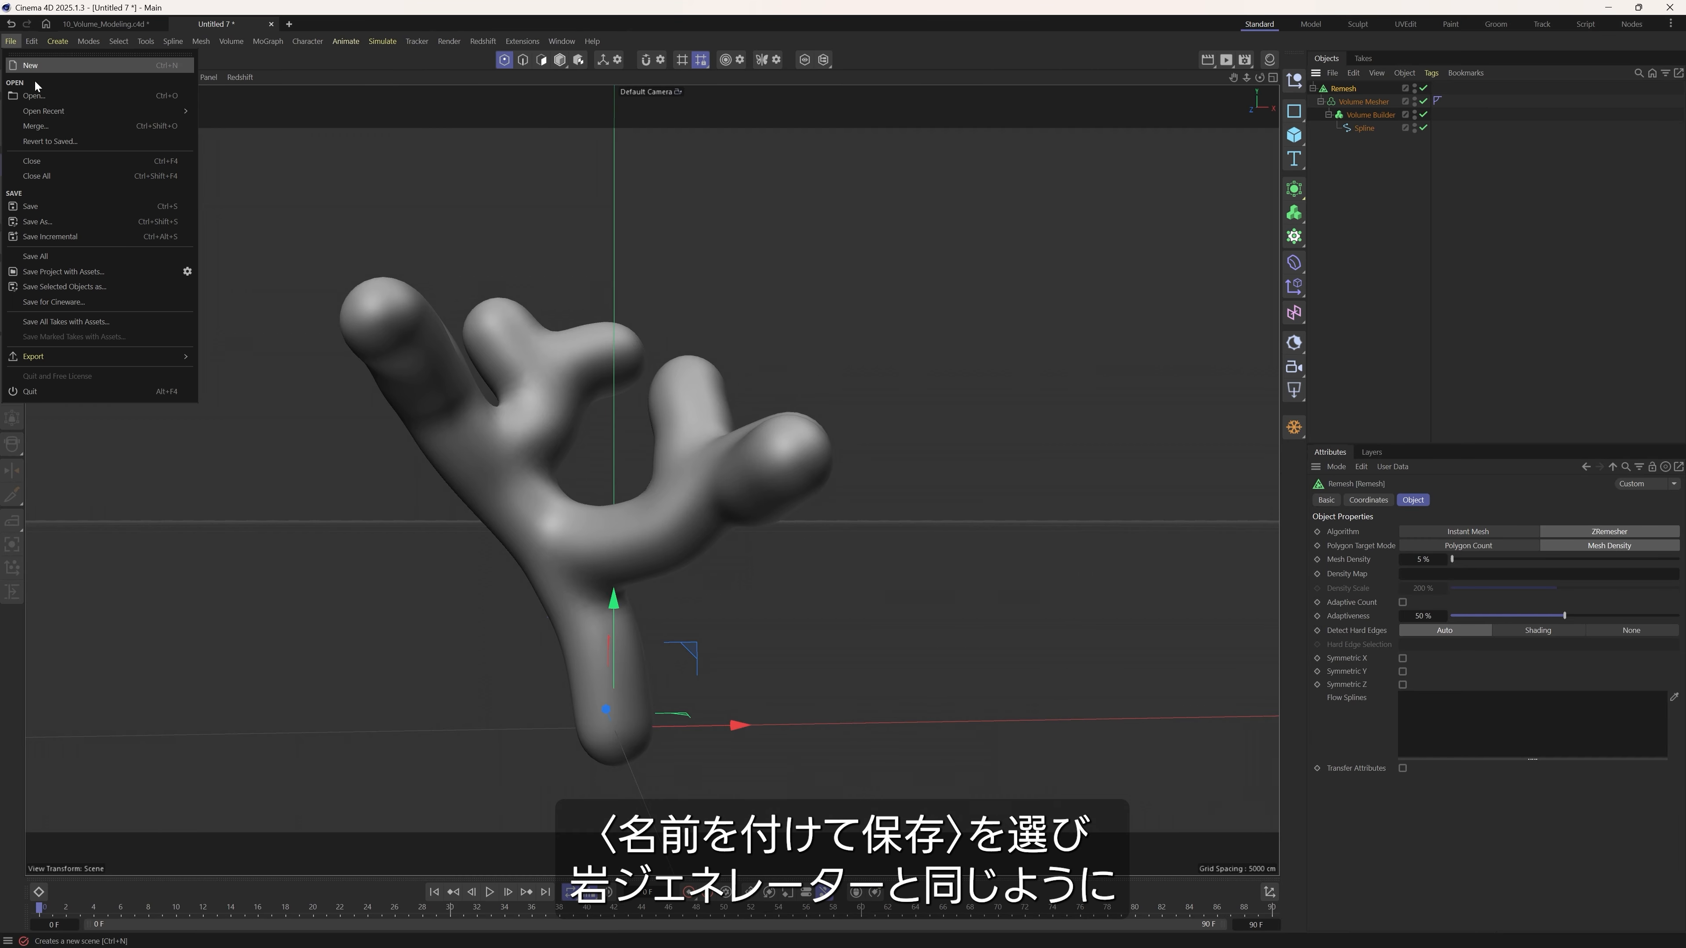
{"action": "left_click", "coordinate": [69, 222]}
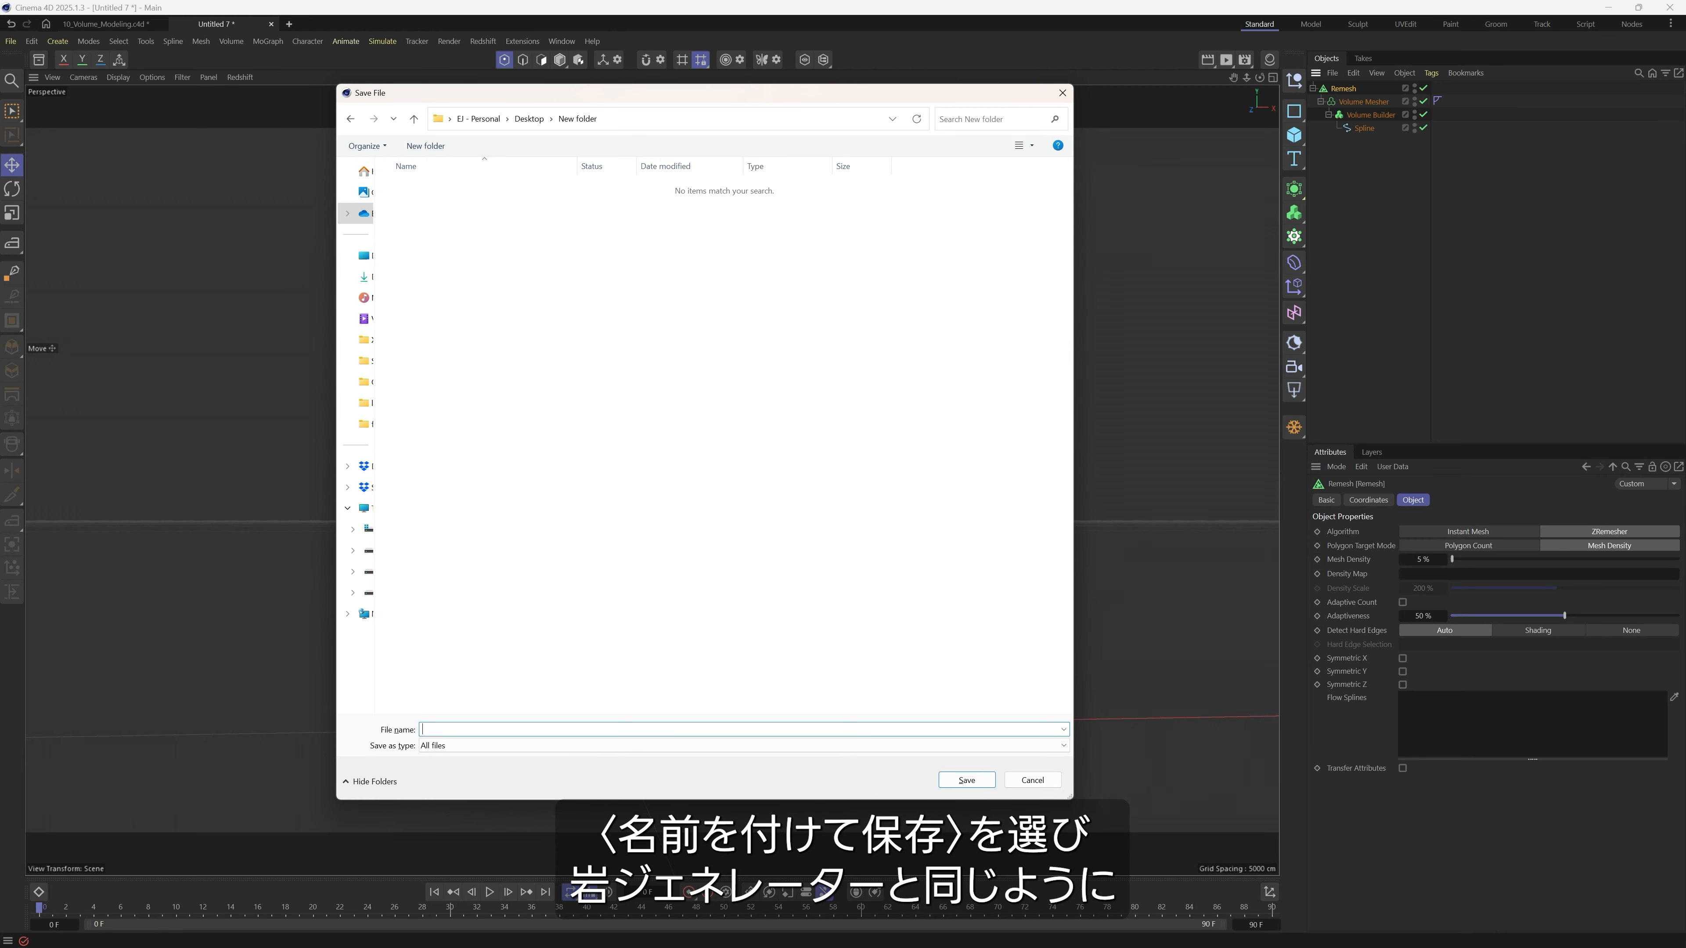
{"action": "type", "text": "Coral_Generator"}
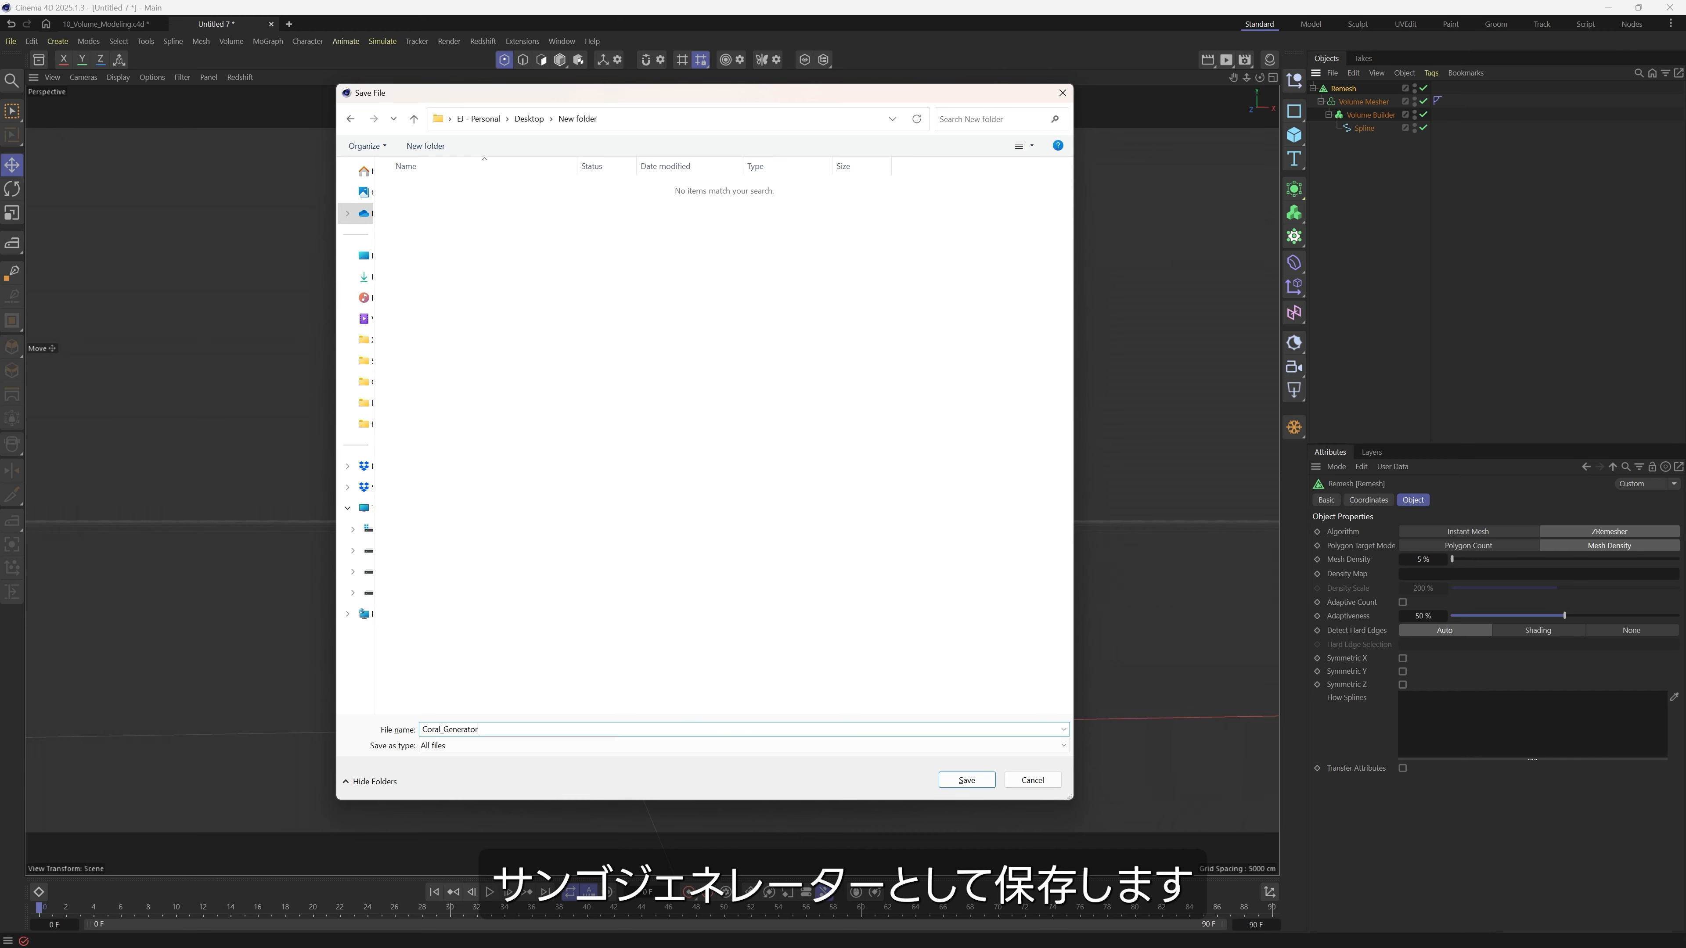
{"action": "key", "text": "Return"}
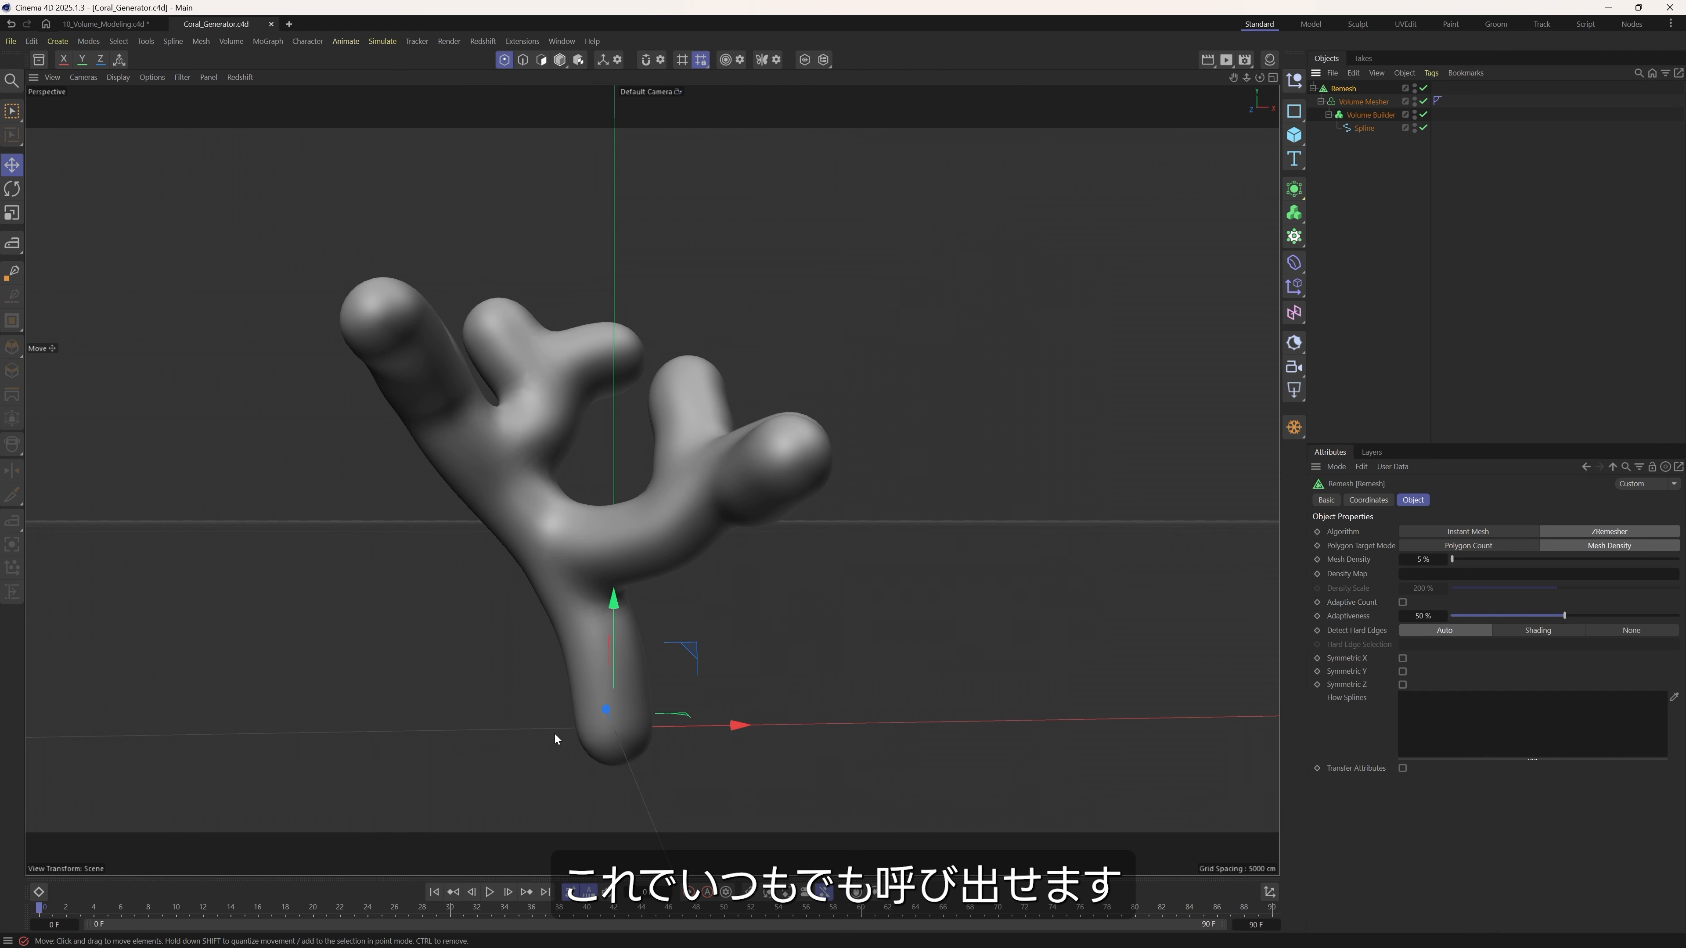
Bake the Remesh generator into a separate polygon object with Current State to Object.
{"action": "left_click", "coordinate": [1348, 90]}
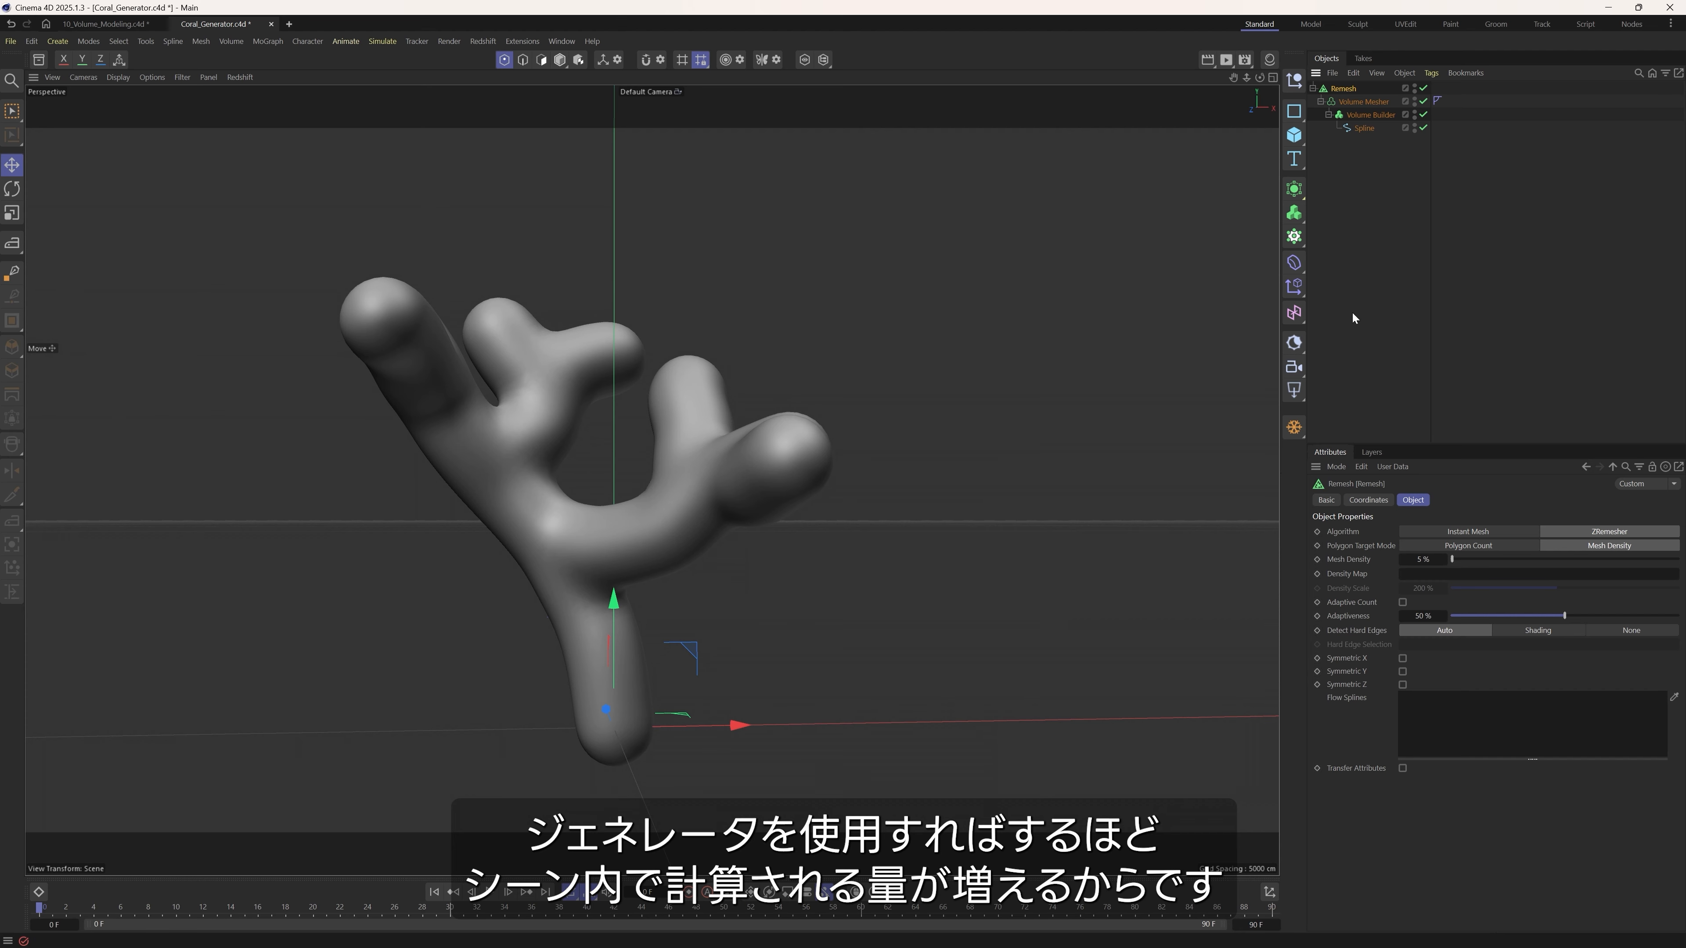
{"action": "left_click", "coordinate": [1294, 427]}
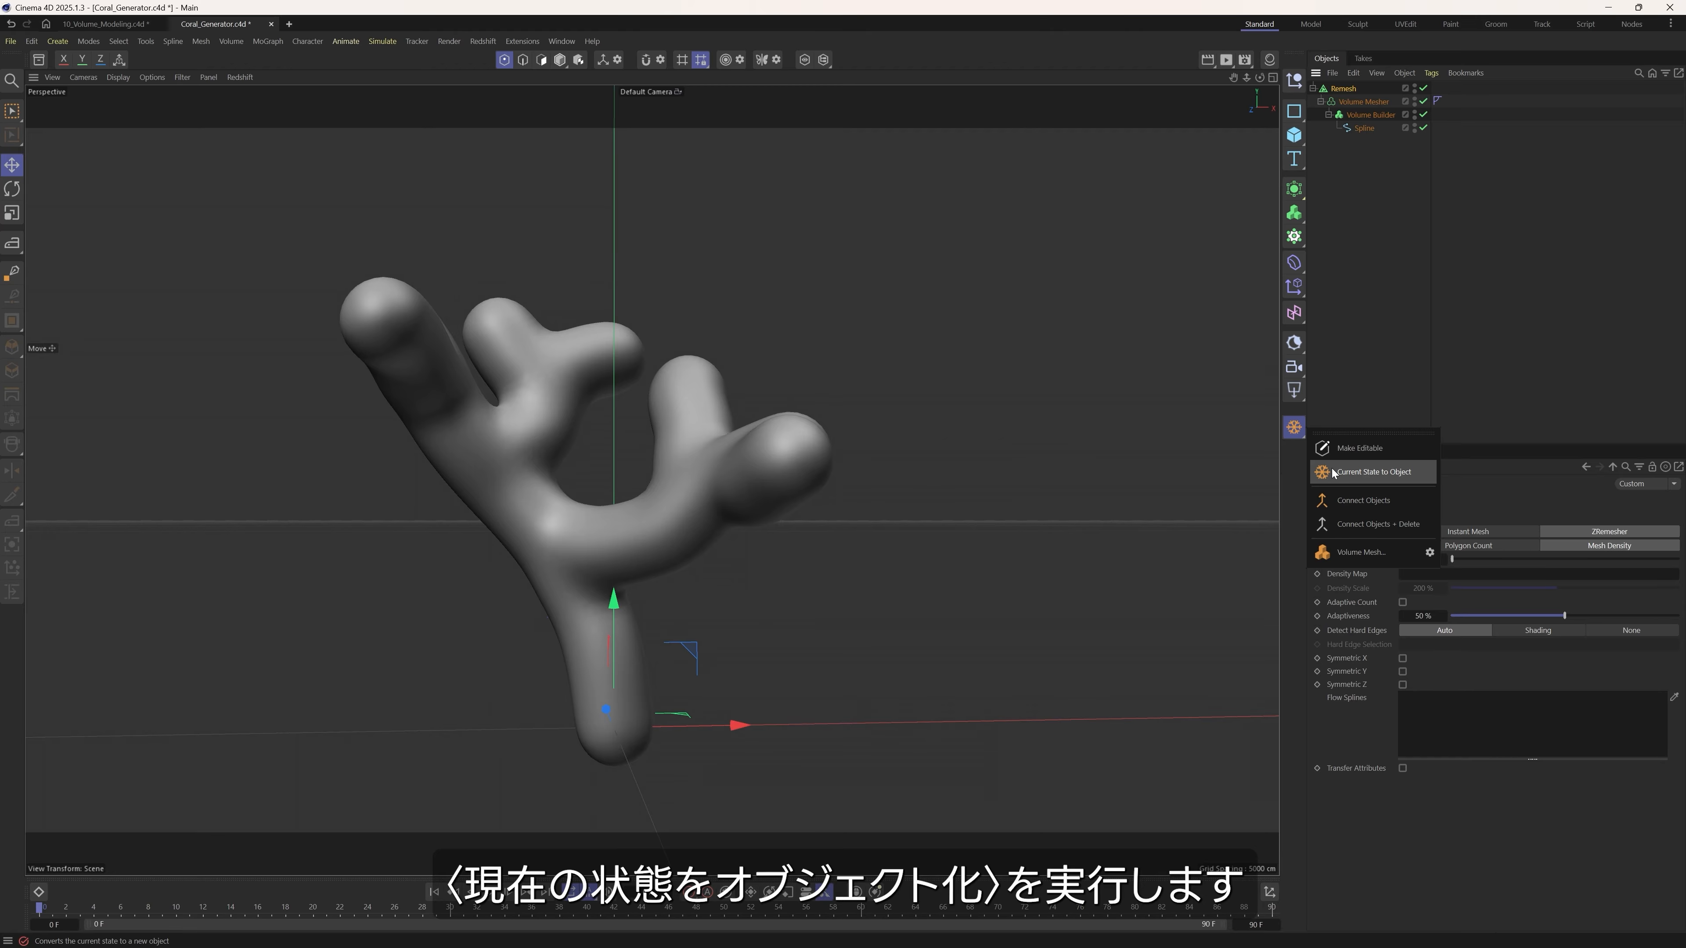
{"action": "left_click", "coordinate": [1367, 471]}
{"action": "left_click", "coordinate": [1367, 143]}
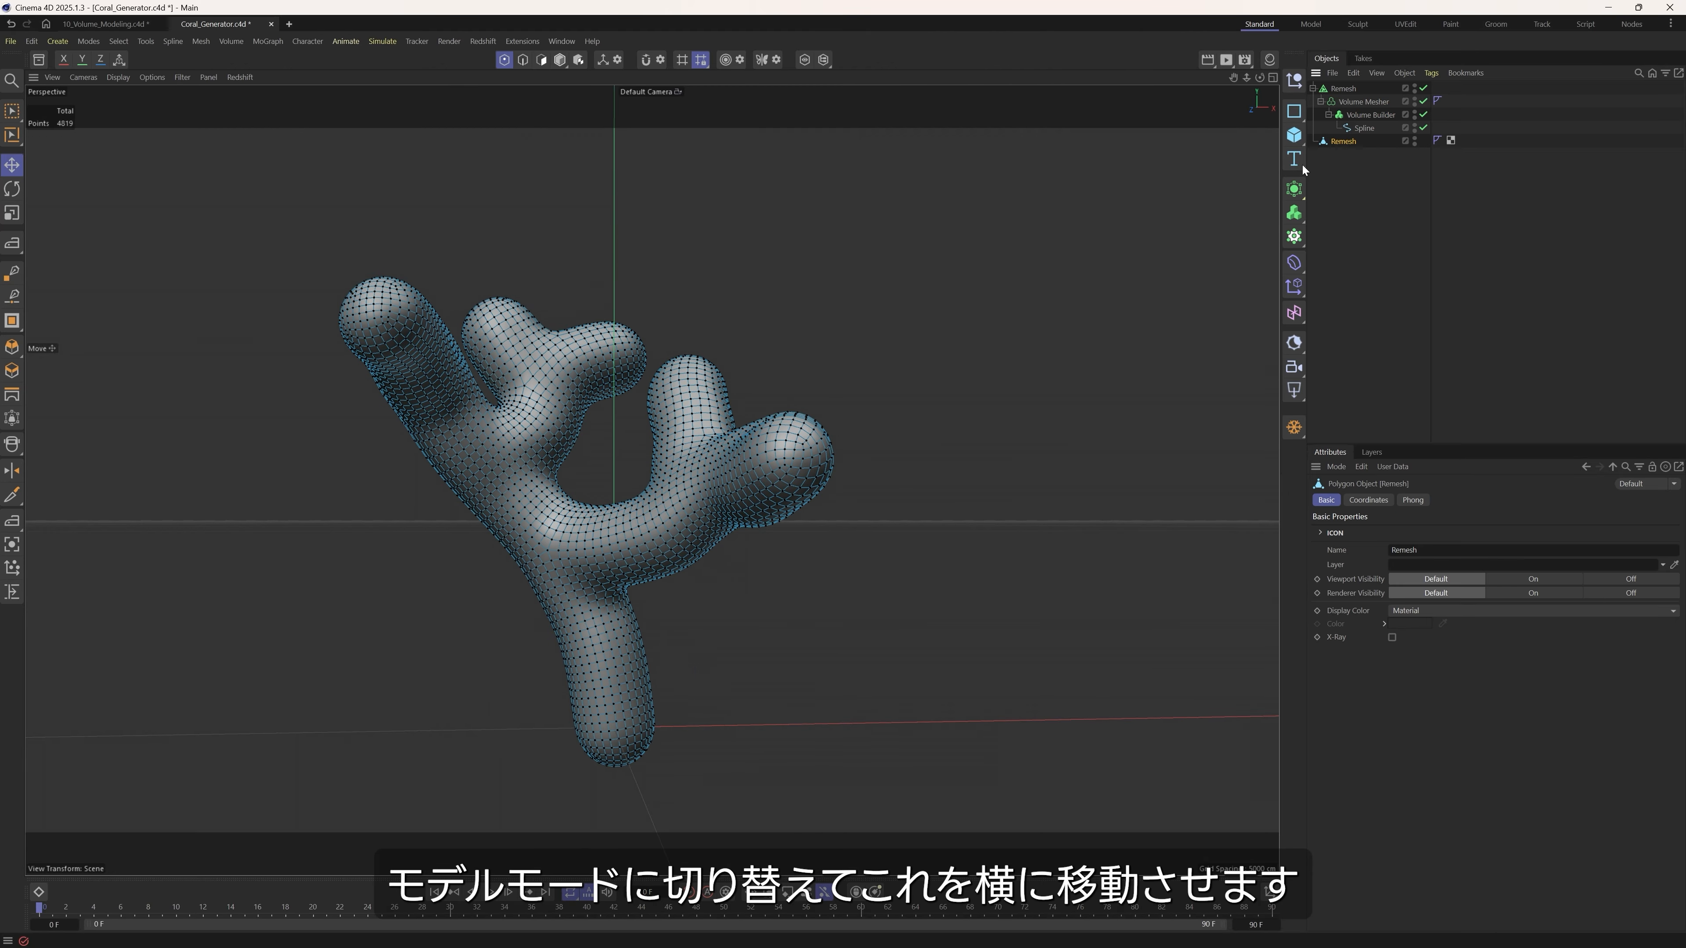
In Model mode, move the baked coral along the negative X axis until it stands clear beside the generator.
{"action": "left_click", "coordinate": [559, 59]}
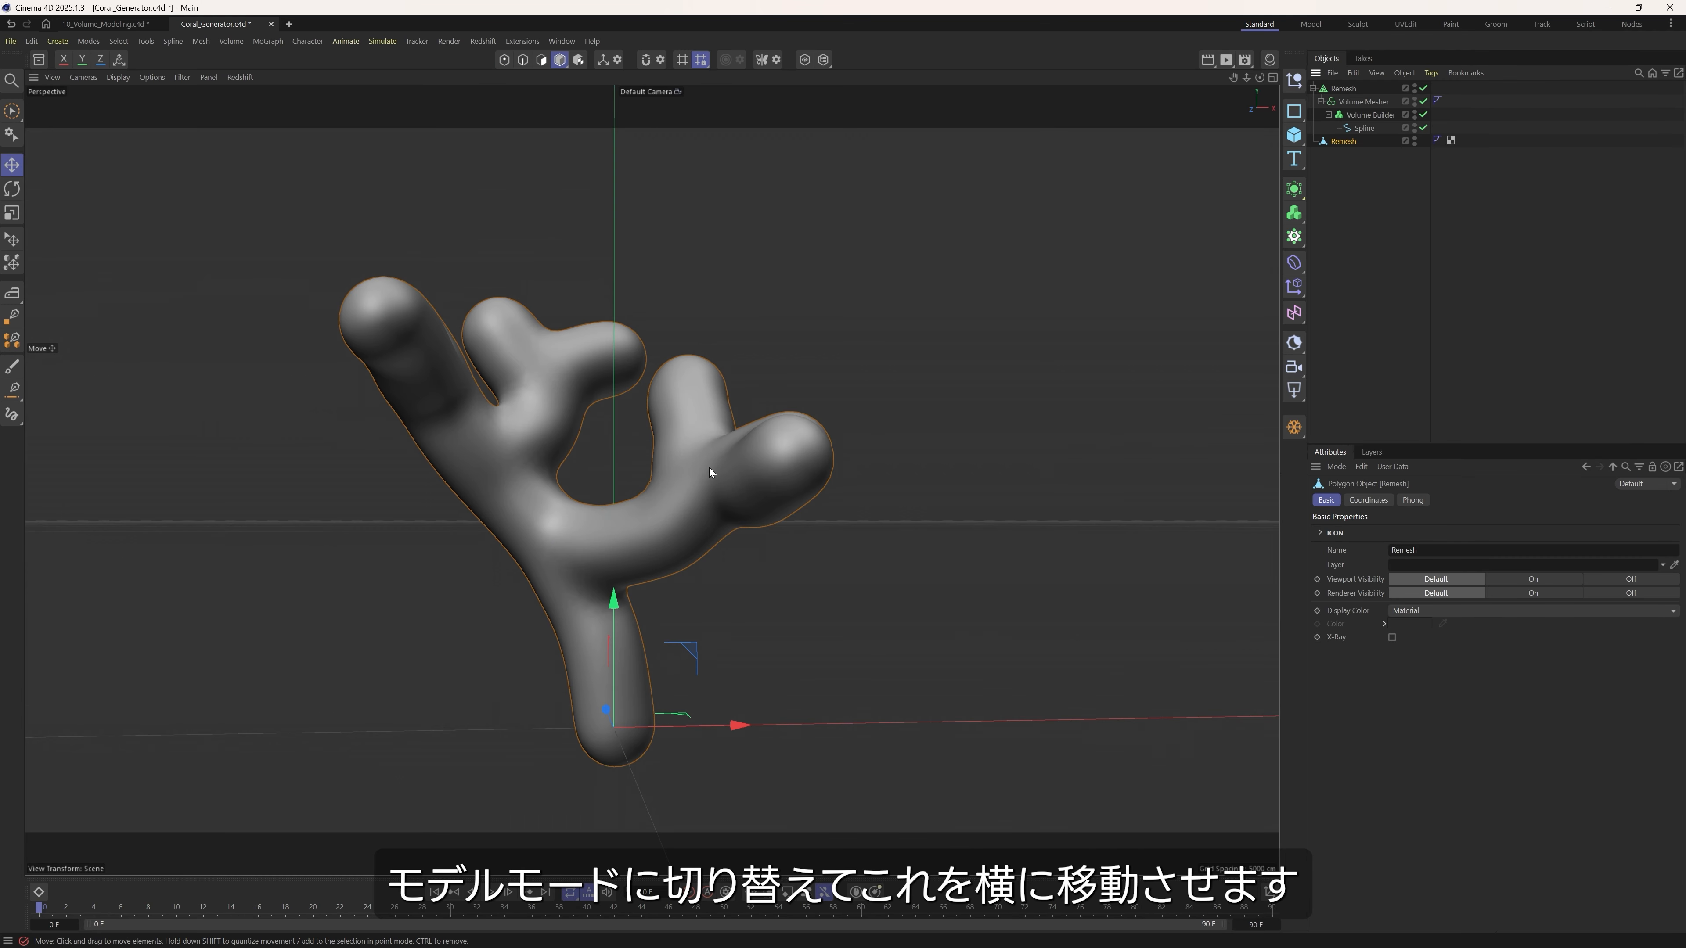
{"action": "scroll", "coordinate": [696, 442], "scroll_direction": "down", "scroll_amount": 4}
{"action": "middle_click_drag", "start_coordinate": [672, 518], "coordinate": [697, 580], "text": "alt"}
{"action": "left_click_drag", "start_coordinate": [795, 674], "coordinate": [400, 681]}
Rename the baked polygon object as Coral 1.
{"action": "double_click", "coordinate": [1354, 141]}
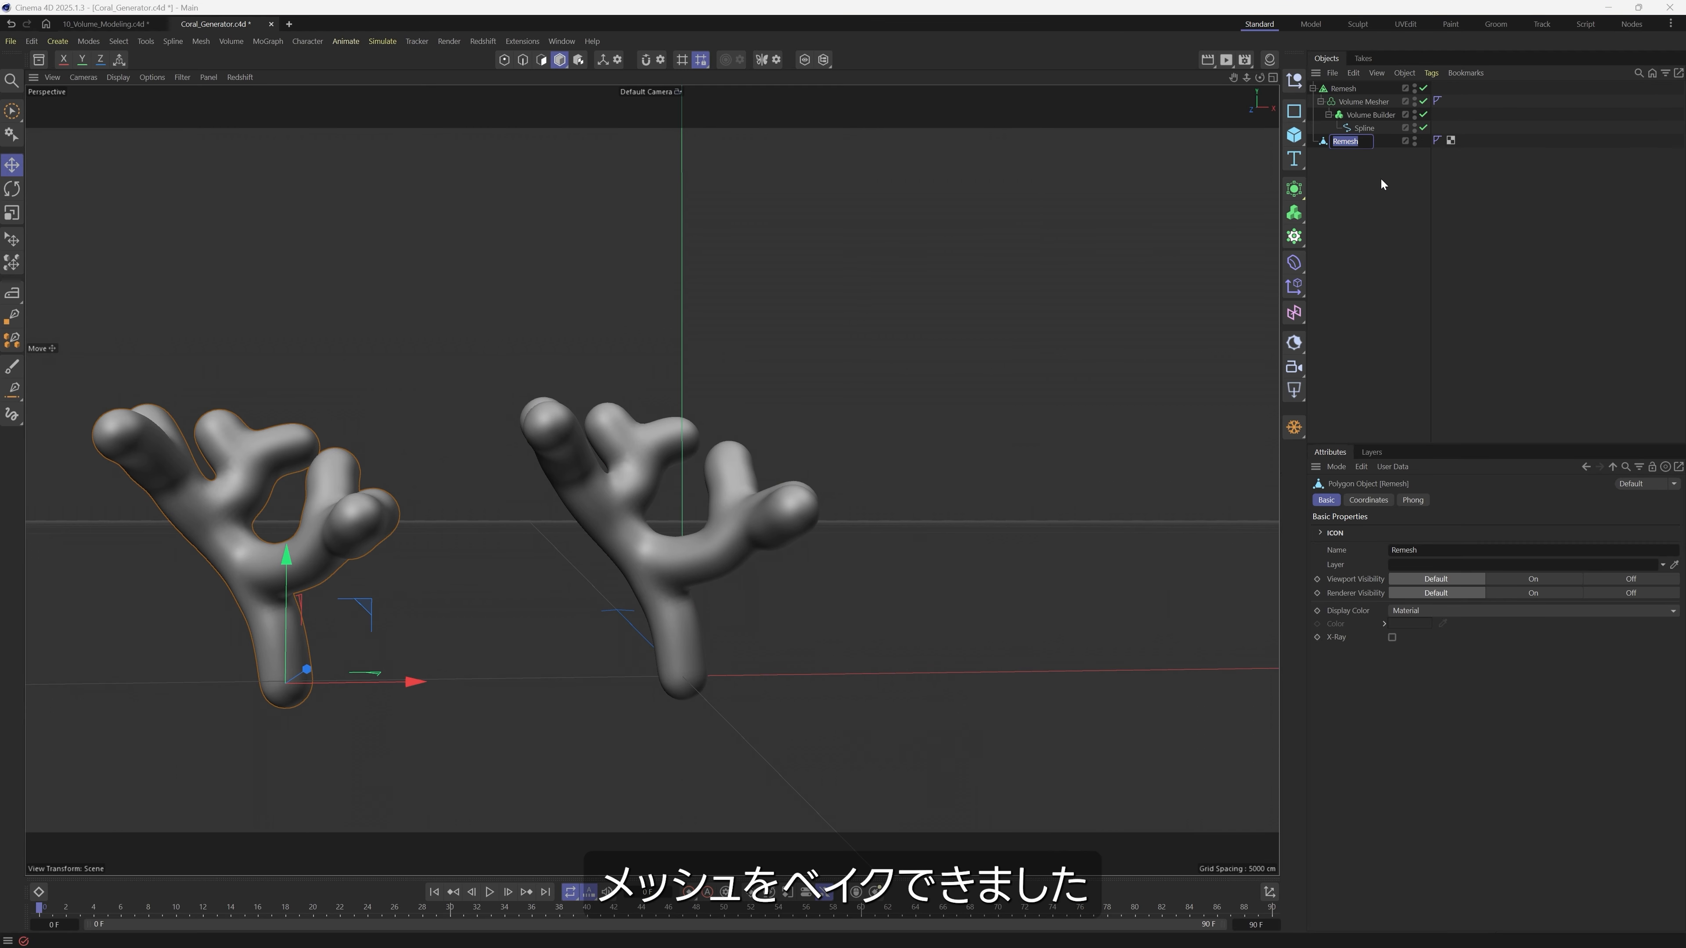
{"action": "type", "text": "Coral 1"}
{"action": "key", "text": "Return"}
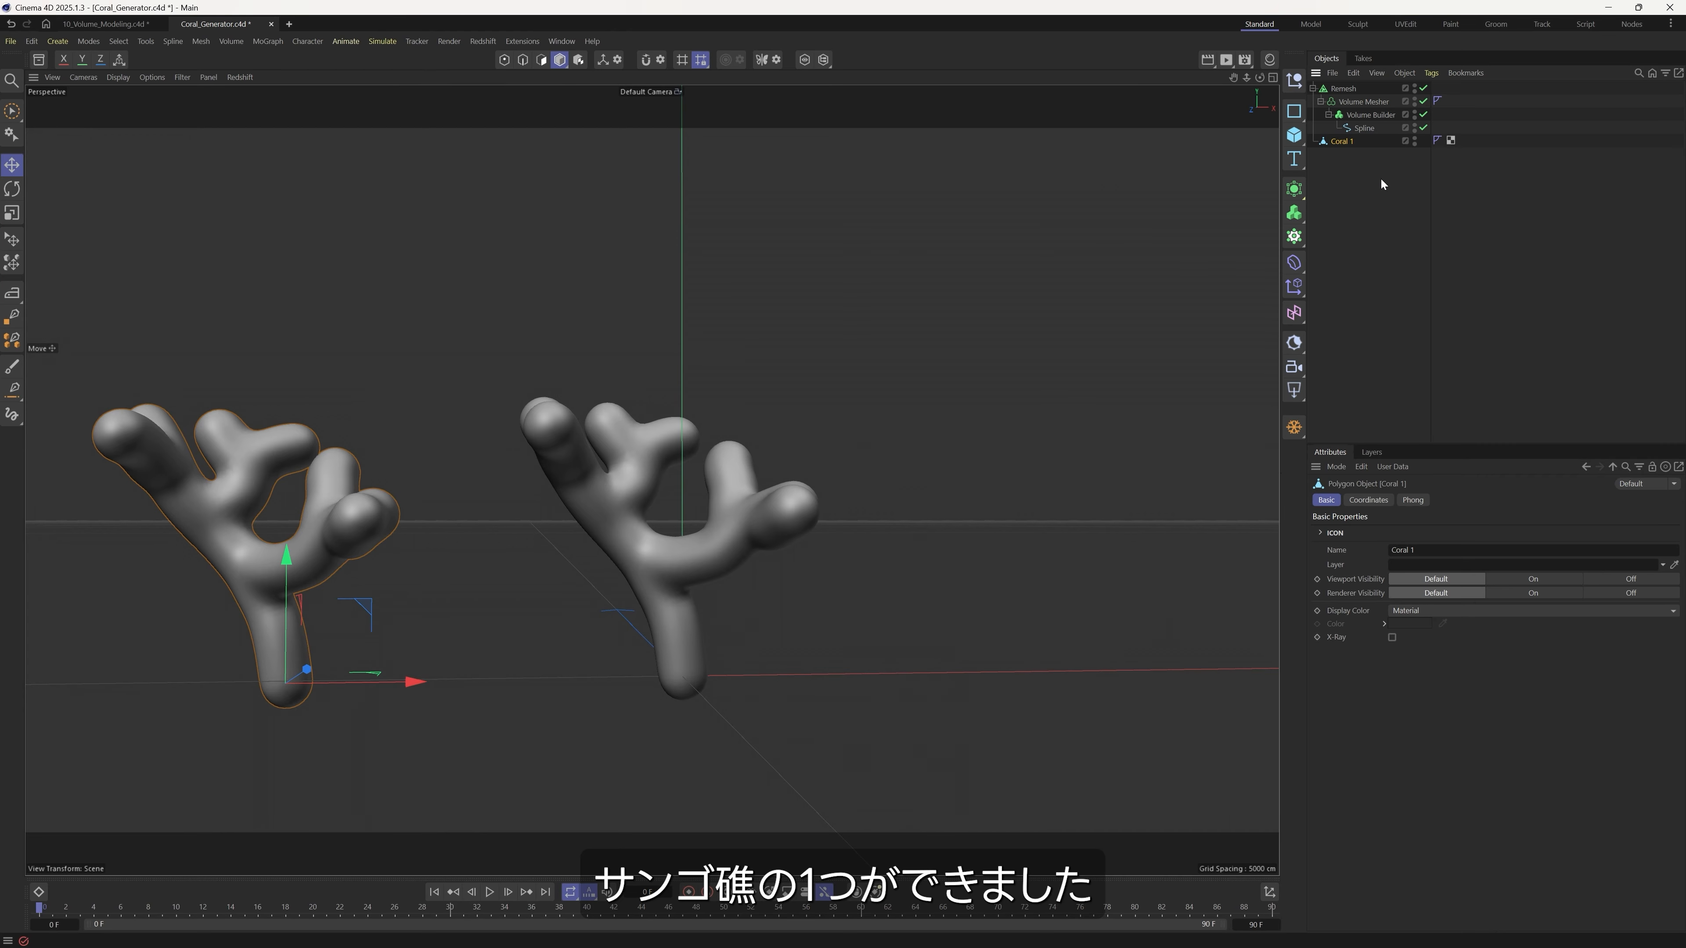
Delete the old spline inside the Volume Builder.
{"action": "scroll", "coordinate": [670, 508], "scroll_direction": "up", "scroll_amount": 2}
{"action": "middle_click_drag", "start_coordinate": [670, 508], "coordinate": [601, 475], "text": "alt"}
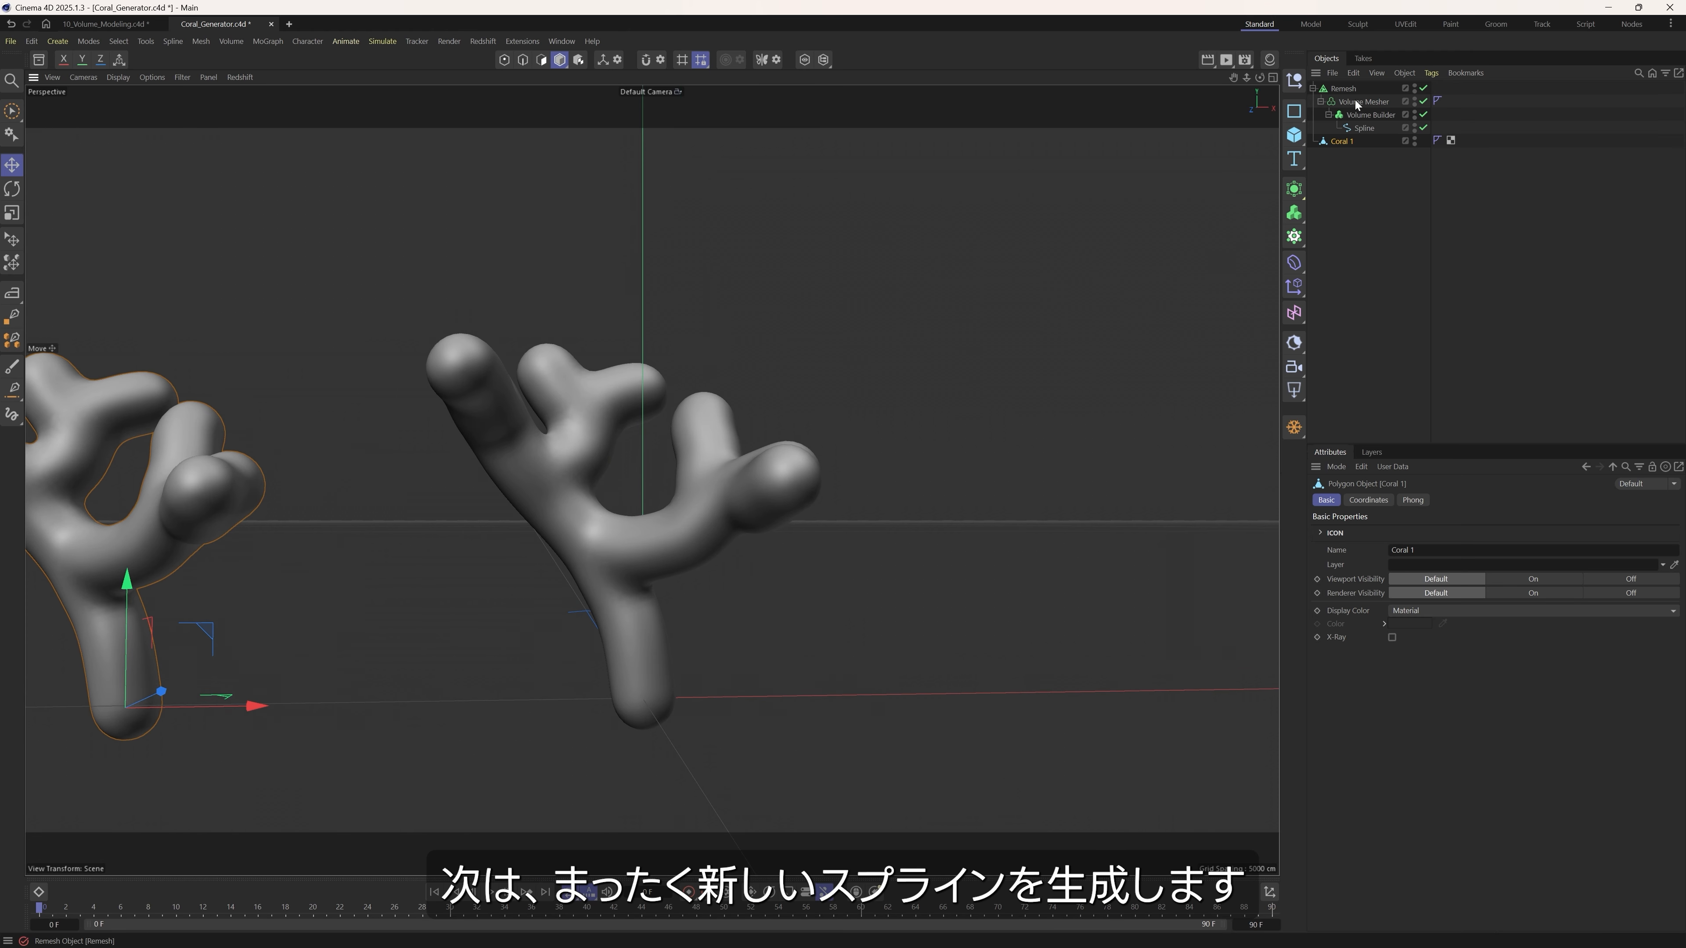
{"action": "left_click", "coordinate": [1364, 127]}
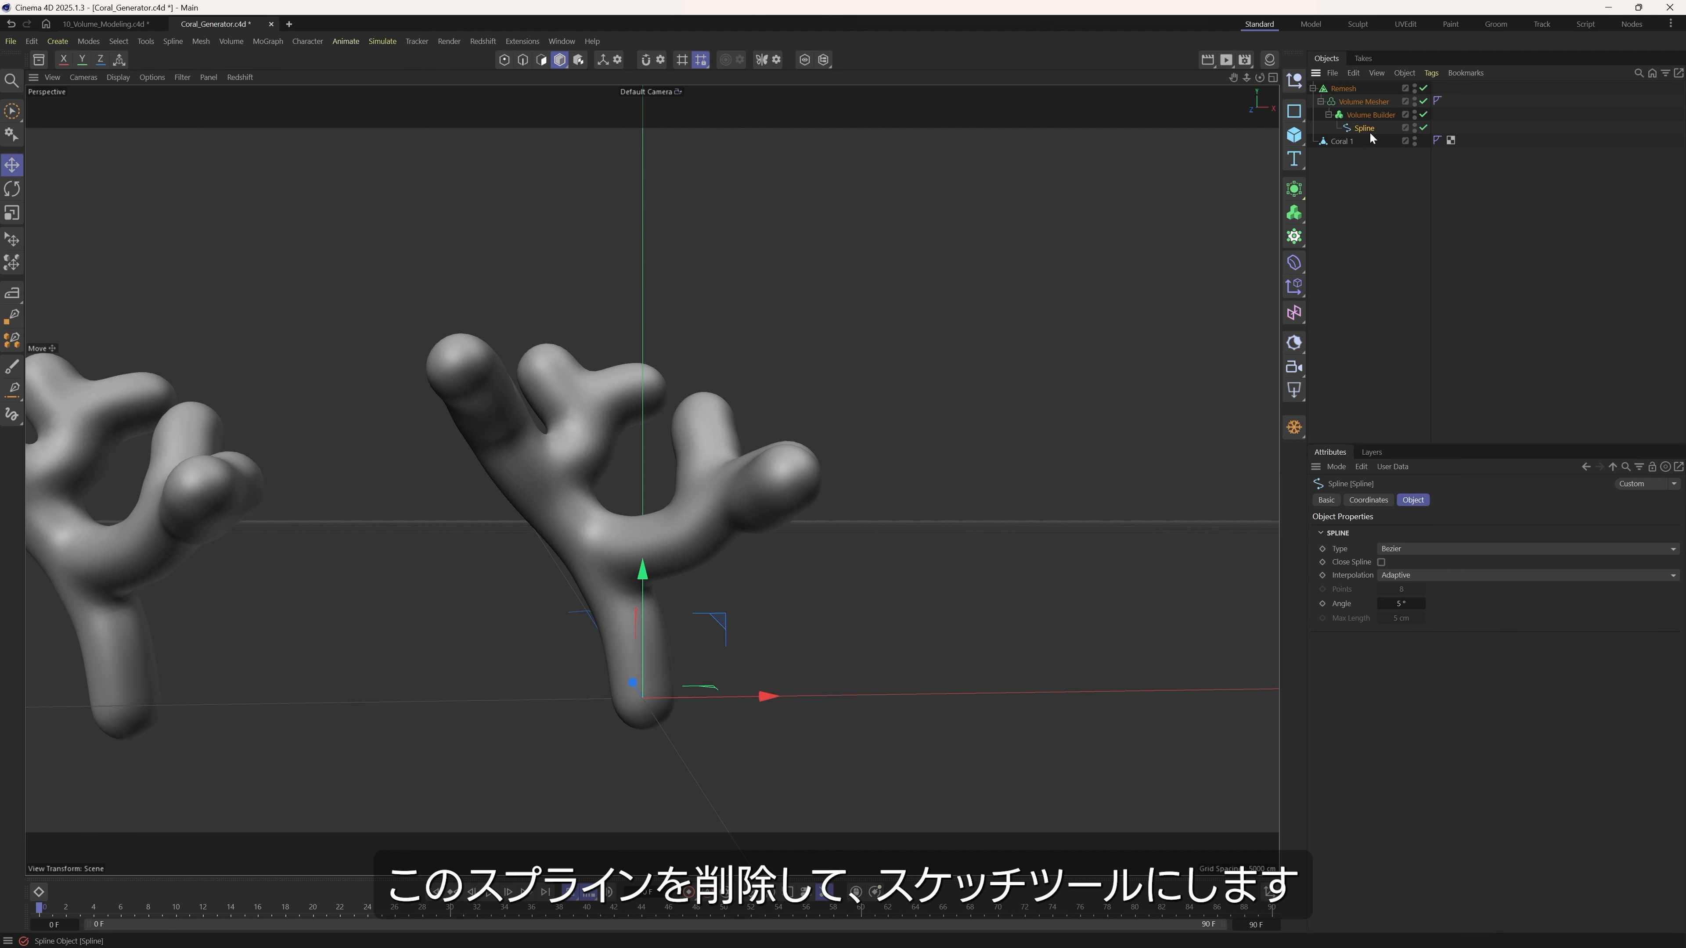
{"action": "key", "text": "Delete"}
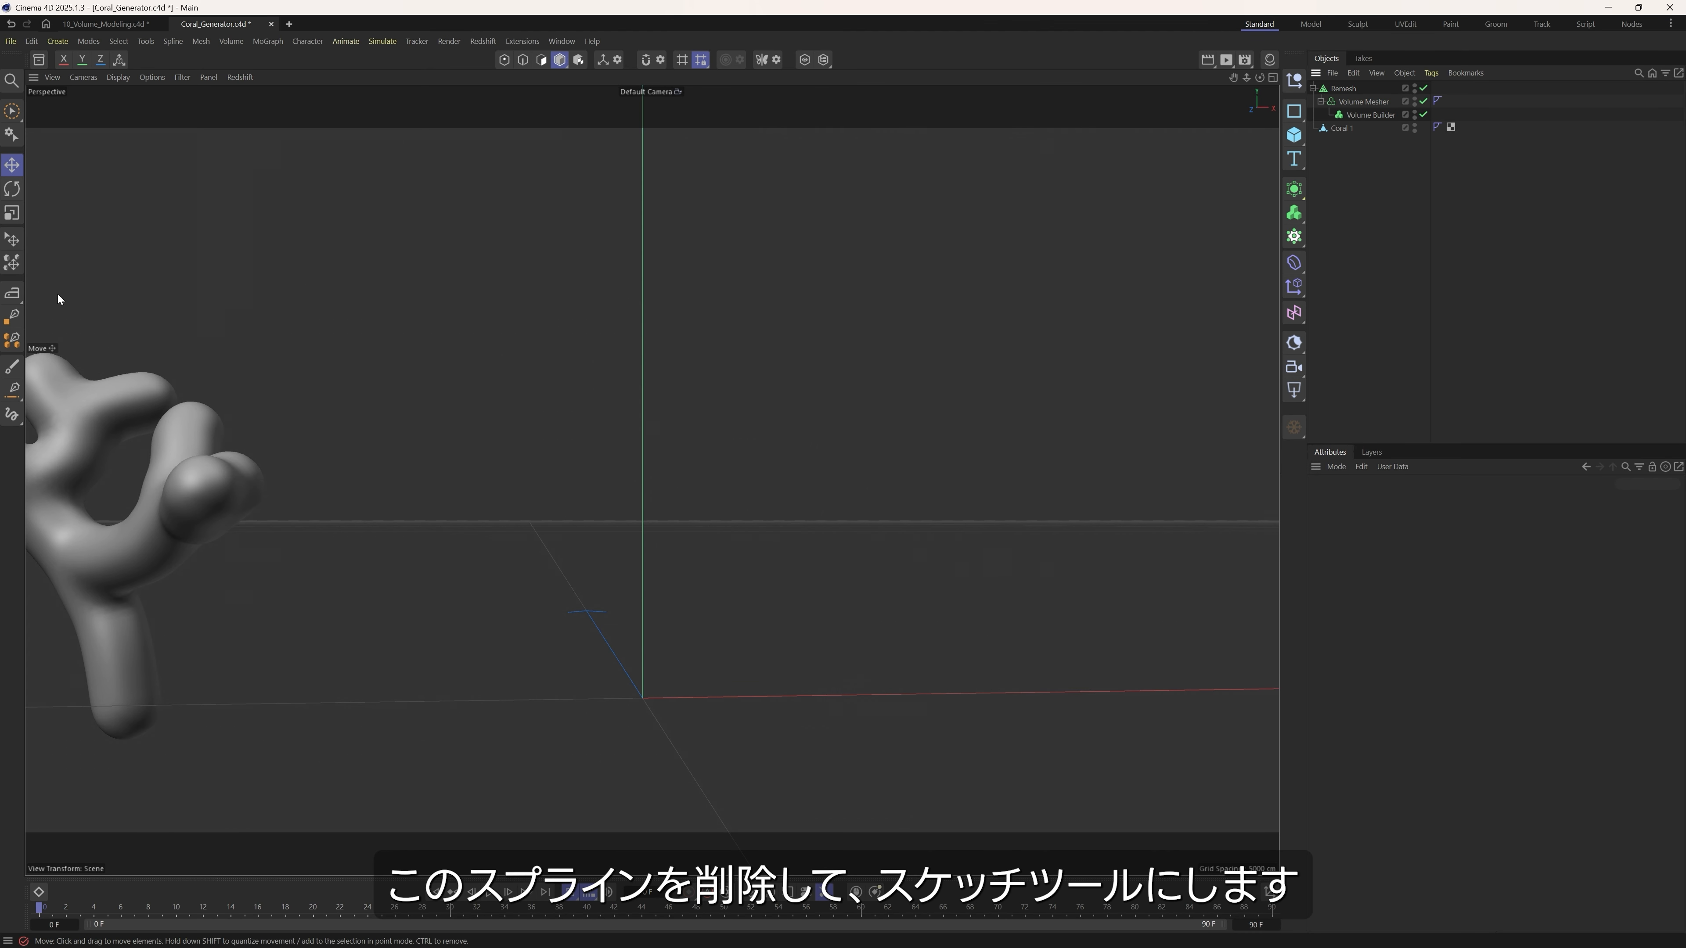
Sketch a new curved main stem with the Sketch tool, starting at the origin and rising towards positive X.
{"action": "left_click", "coordinate": [12, 293]}
{"action": "left_click", "coordinate": [53, 331]}
{"action": "left_click_drag", "start_coordinate": [584, 637], "coordinate": [645, 686], "text": "alt"}
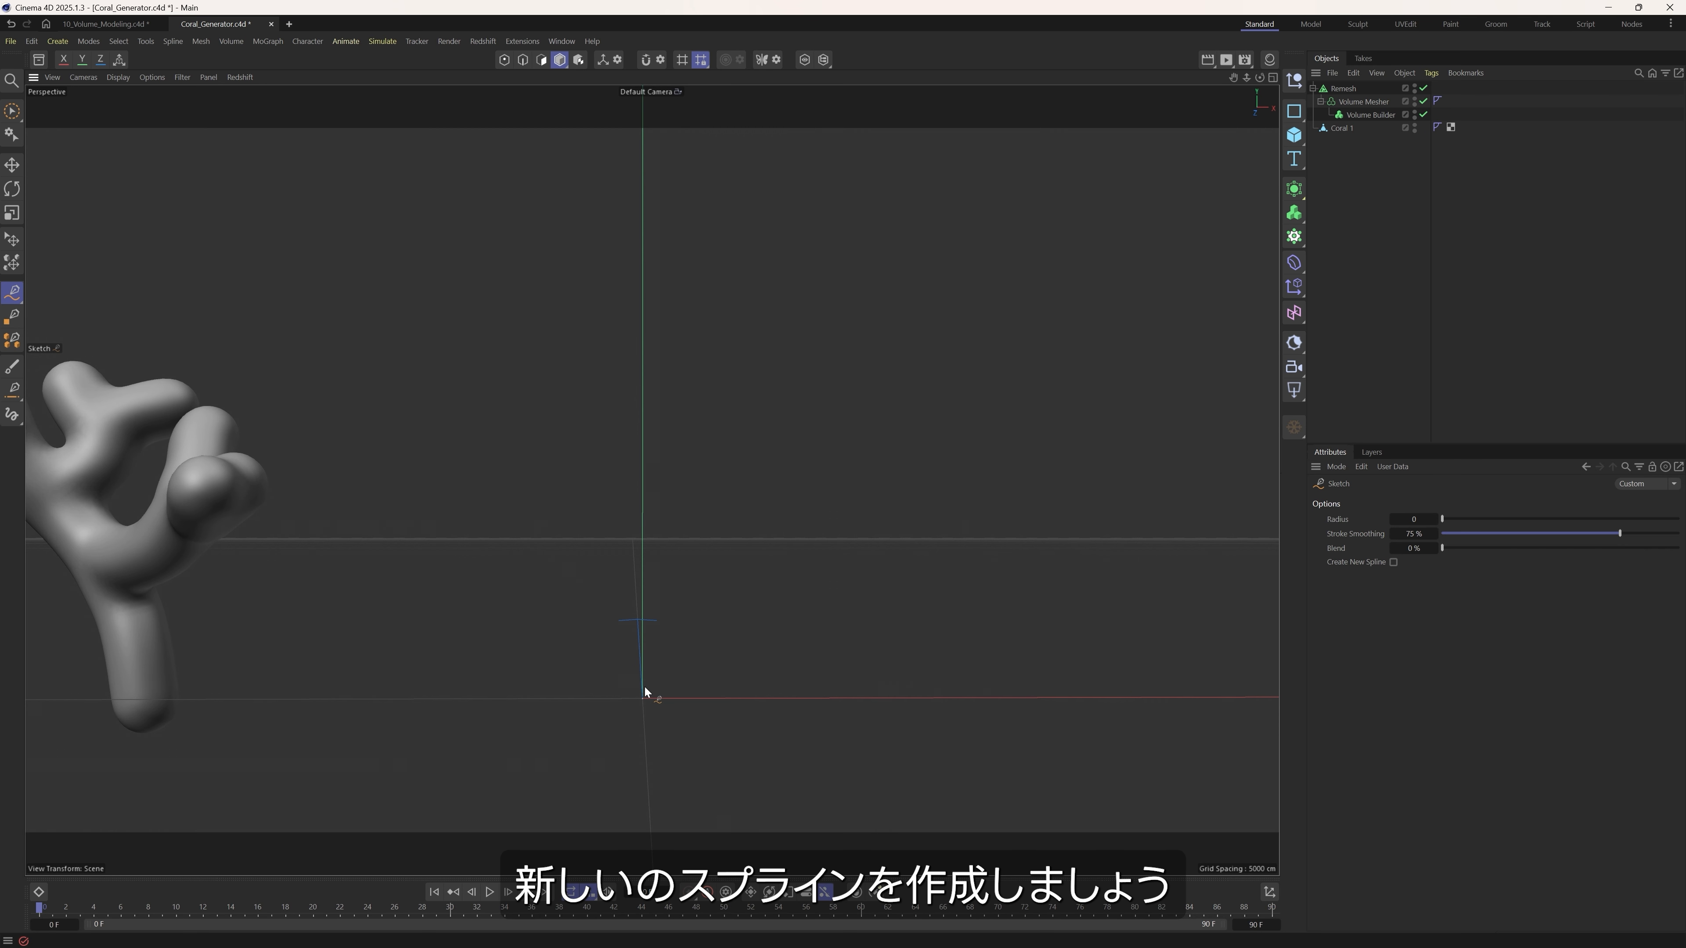
{"action": "left_click_drag", "start_coordinate": [672, 562], "coordinate": [882, 350]}
{"action": "left_click_drag", "start_coordinate": [756, 685], "coordinate": [689, 603], "text": "alt"}
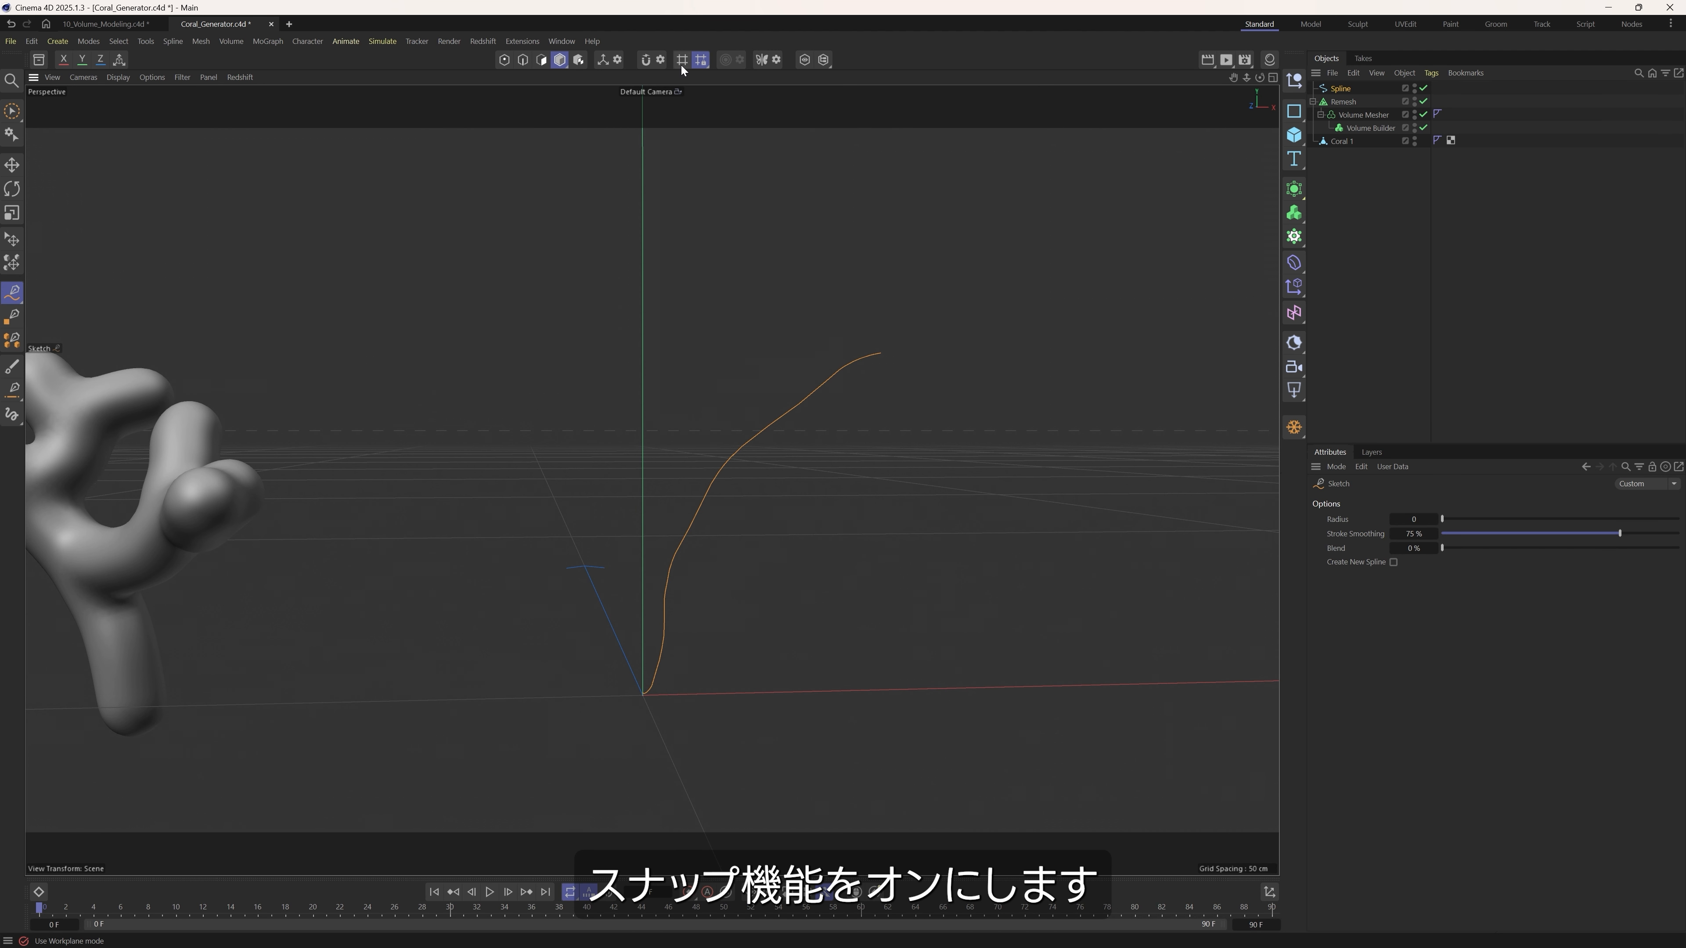
Enable snapping to points and splines, and sketch several side branches growing off the main stem in different directions.
{"action": "left_click", "coordinate": [659, 60]}
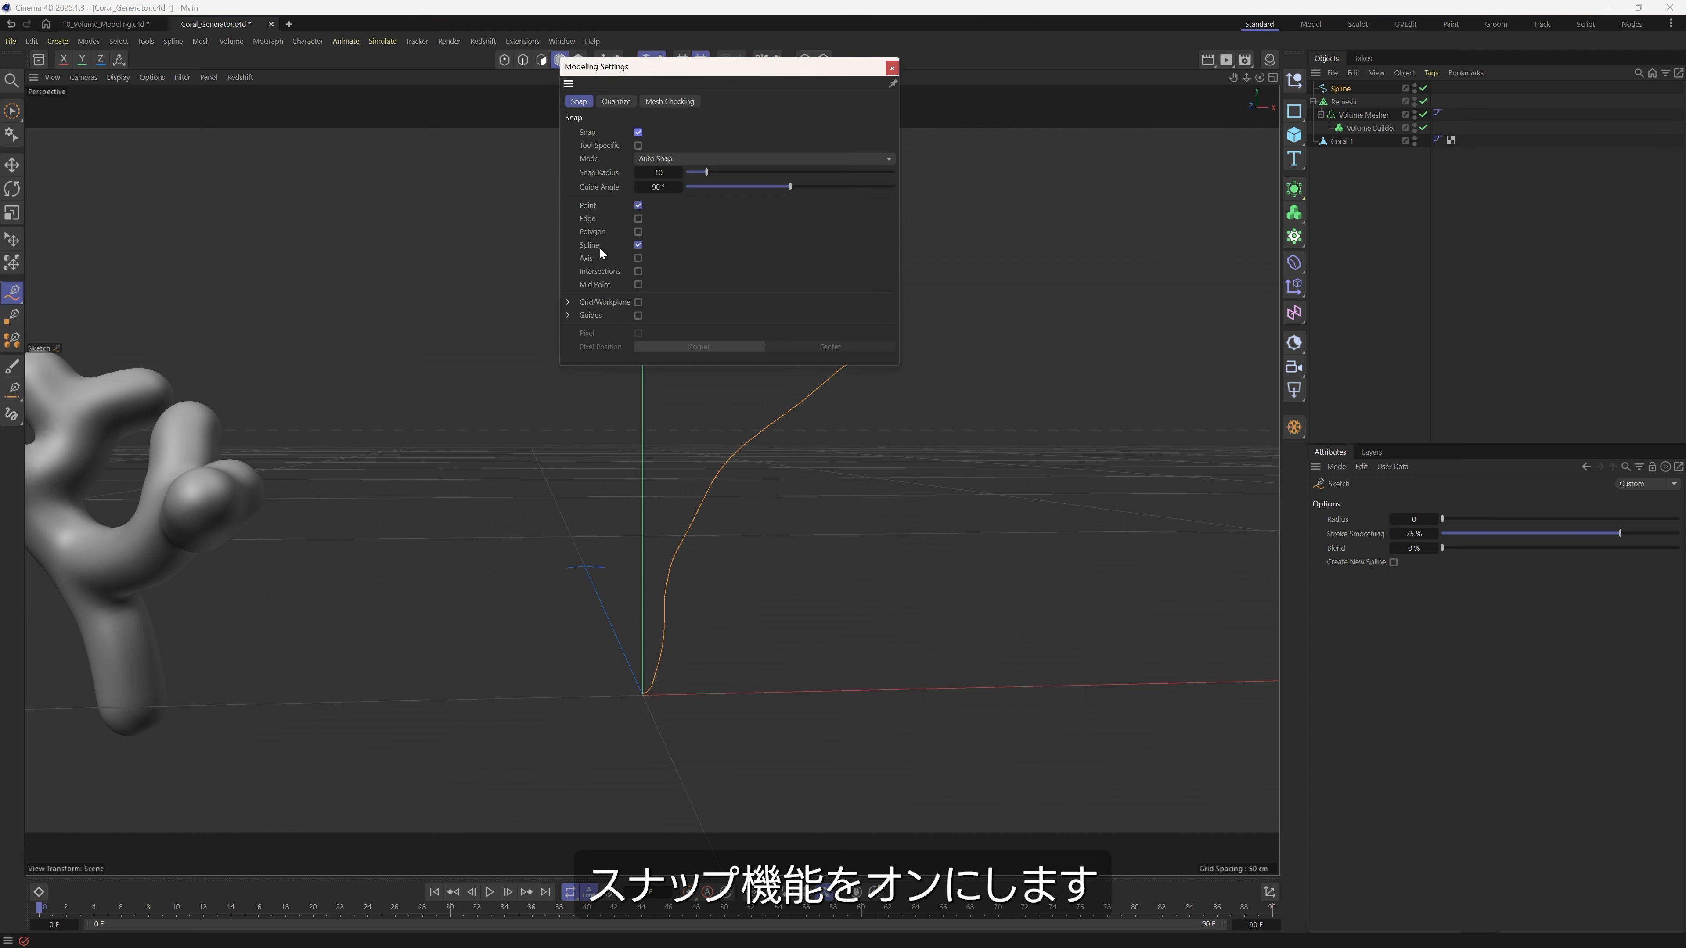
{"action": "left_click", "coordinate": [891, 68]}
{"action": "mouse_move", "coordinate": [704, 490]}
{"action": "left_mouse_down"}
{"action": "mouse_move", "coordinate": [438, 314]}
{"action": "mouse_move", "coordinate": [500, 456]}
{"action": "mouse_move", "coordinate": [539, 417]}
{"action": "mouse_move", "coordinate": [835, 350]}
{"action": "left_mouse_up"}
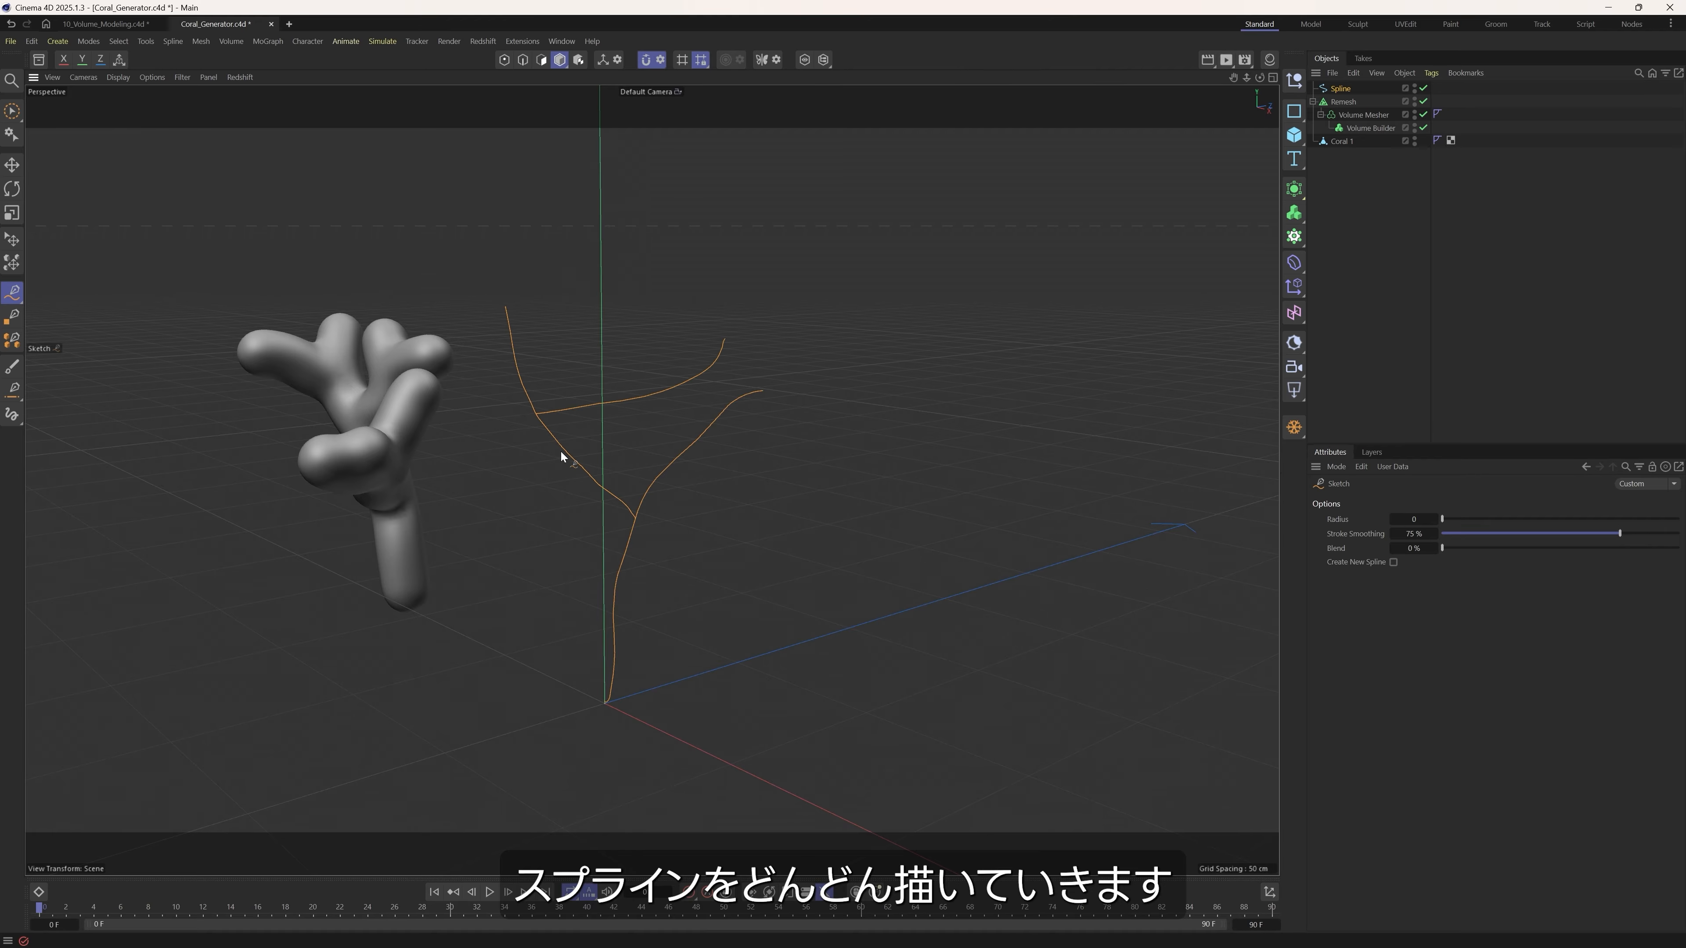
{"action": "left_click_drag", "start_coordinate": [559, 452], "coordinate": [994, 415], "text": "alt"}
{"action": "left_click_drag", "start_coordinate": [879, 404], "coordinate": [856, 532], "text": "alt"}
{"action": "mouse_move", "coordinate": [863, 408]}
{"action": "left_mouse_down"}
{"action": "mouse_move", "coordinate": [963, 271]}
{"action": "mouse_move", "coordinate": [810, 301]}
{"action": "left_mouse_up"}
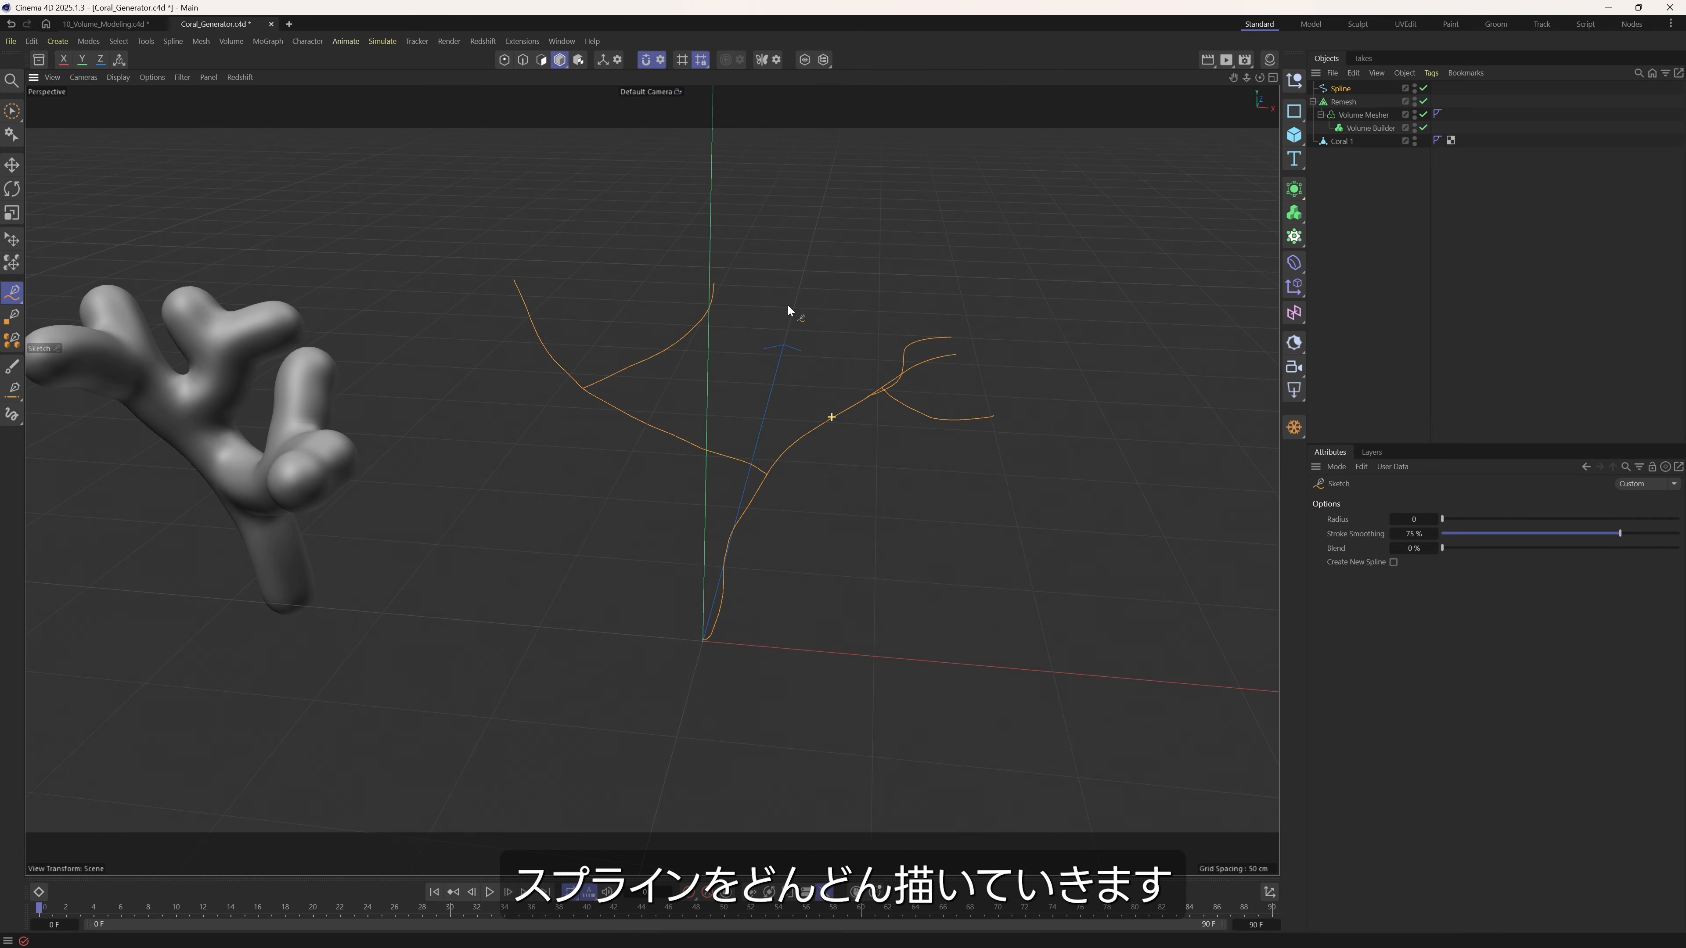
{"action": "left_click_drag", "start_coordinate": [569, 372], "coordinate": [471, 372], "text": "alt"}
{"action": "left_click_drag", "start_coordinate": [526, 289], "coordinate": [484, 259]}
{"action": "mouse_move", "coordinate": [525, 320]}
{"action": "left_mouse_down", "text": "alt"}
{"action": "mouse_move", "coordinate": [669, 305]}
{"action": "mouse_move", "coordinate": [564, 299]}
{"action": "left_mouse_up", "text": "alt"}
Smooth the sketched branches with the Spline Smooth brush and return to the Move tool.
{"action": "left_click", "coordinate": [12, 293]}
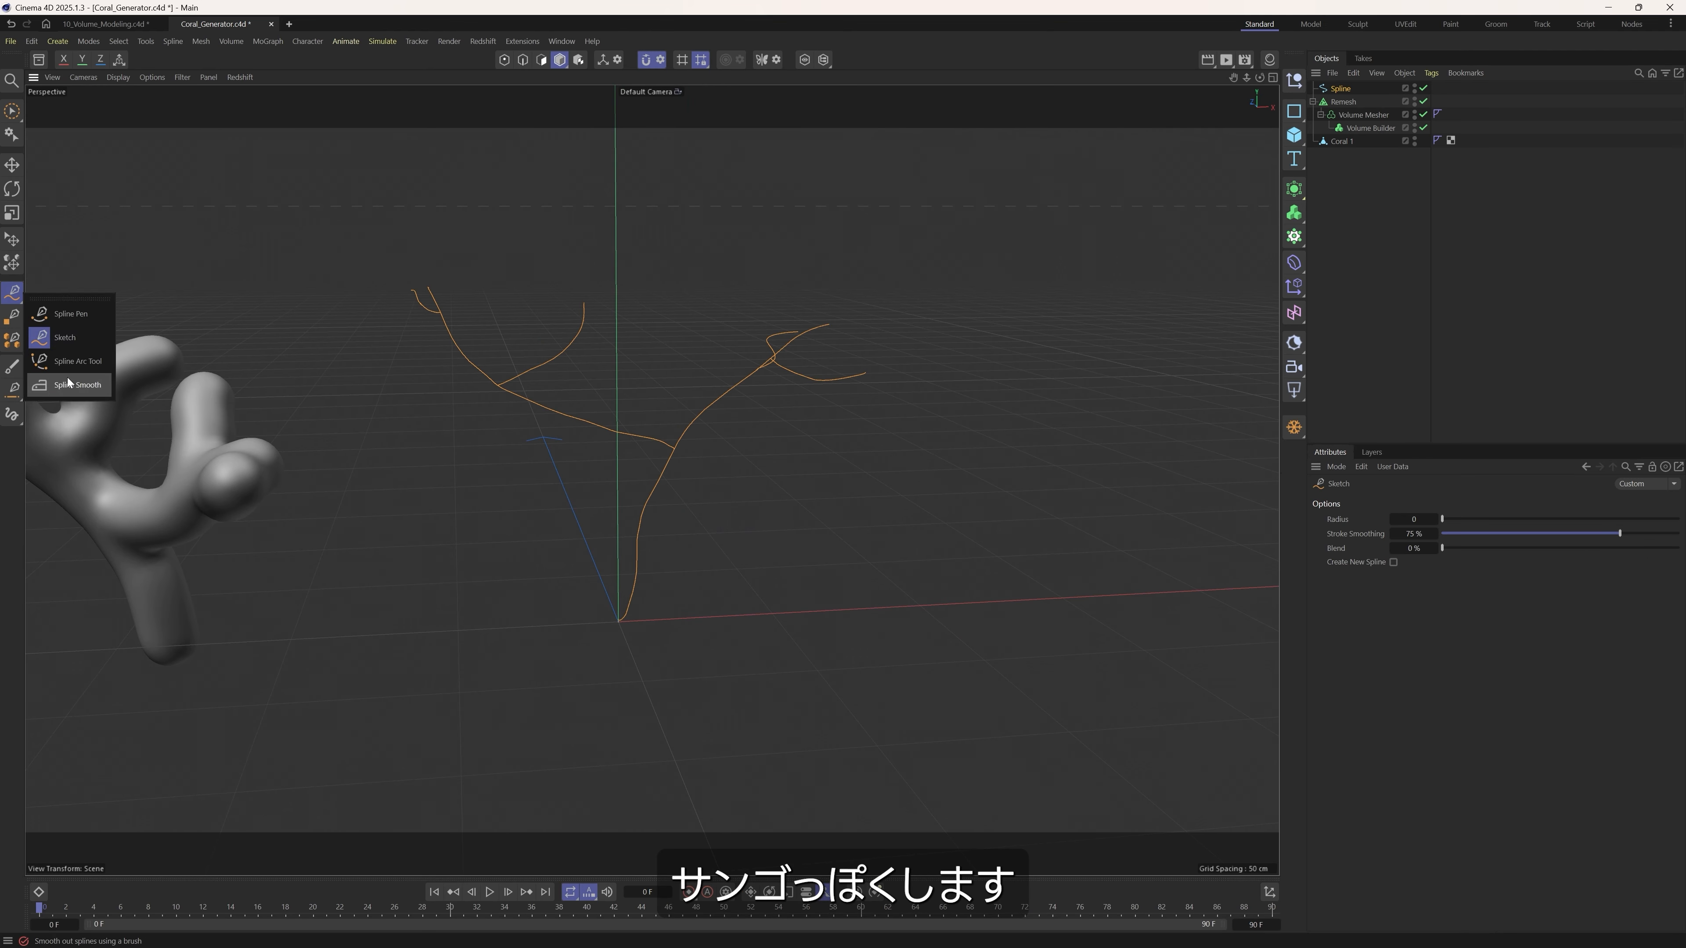
{"action": "left_click", "coordinate": [69, 366]}
{"action": "left_click_drag", "start_coordinate": [651, 478], "coordinate": [674, 363], "text": "alt"}
{"action": "mouse_move", "coordinate": [439, 405]}
{"action": "left_mouse_down", "text": "alt"}
{"action": "mouse_move", "coordinate": [540, 406]}
{"action": "mouse_move", "coordinate": [464, 425]}
{"action": "left_mouse_up", "text": "alt"}
{"action": "left_click_drag", "start_coordinate": [501, 528], "coordinate": [479, 618]}
{"action": "key", "text": "e"}
{"action": "left_click_drag", "start_coordinate": [648, 478], "coordinate": [599, 513], "text": "alt"}
{"action": "middle_click_drag", "start_coordinate": [600, 513], "coordinate": [604, 443], "text": "alt"}
Place the new spline under the Volume Builder as its child.
{"action": "left_click_drag", "start_coordinate": [1340, 88], "coordinate": [1384, 127]}
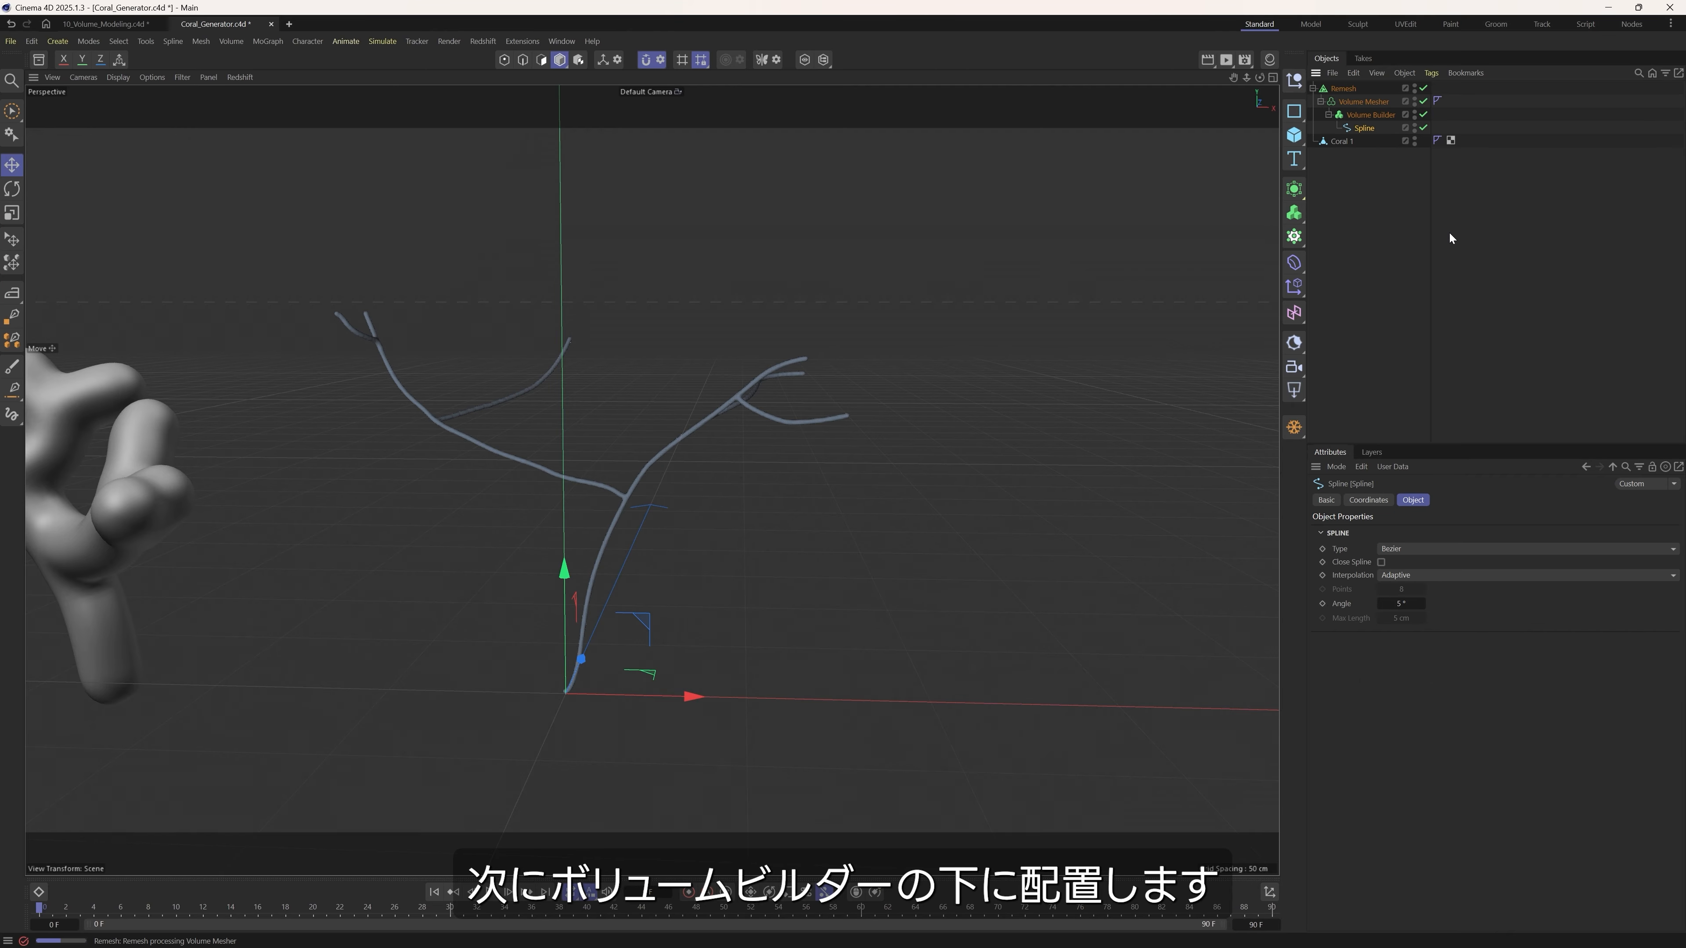
{"action": "left_click", "coordinate": [1449, 314]}
{"action": "mouse_move", "coordinate": [658, 494]}
{"action": "left_mouse_down", "text": "alt"}
{"action": "mouse_move", "coordinate": [696, 497]}
{"action": "mouse_move", "coordinate": [591, 508]}
{"action": "mouse_move", "coordinate": [633, 499]}
{"action": "mouse_move", "coordinate": [613, 498]}
{"action": "mouse_move", "coordinate": [635, 512]}
{"action": "mouse_move", "coordinate": [586, 550]}
{"action": "mouse_move", "coordinate": [690, 504]}
{"action": "mouse_move", "coordinate": [574, 533]}
{"action": "mouse_move", "coordinate": [690, 495]}
{"action": "left_mouse_up", "text": "alt"}
In the Volume Builder's object list, move the spline beneath SDF Smooth.
{"action": "left_click", "coordinate": [1367, 115]}
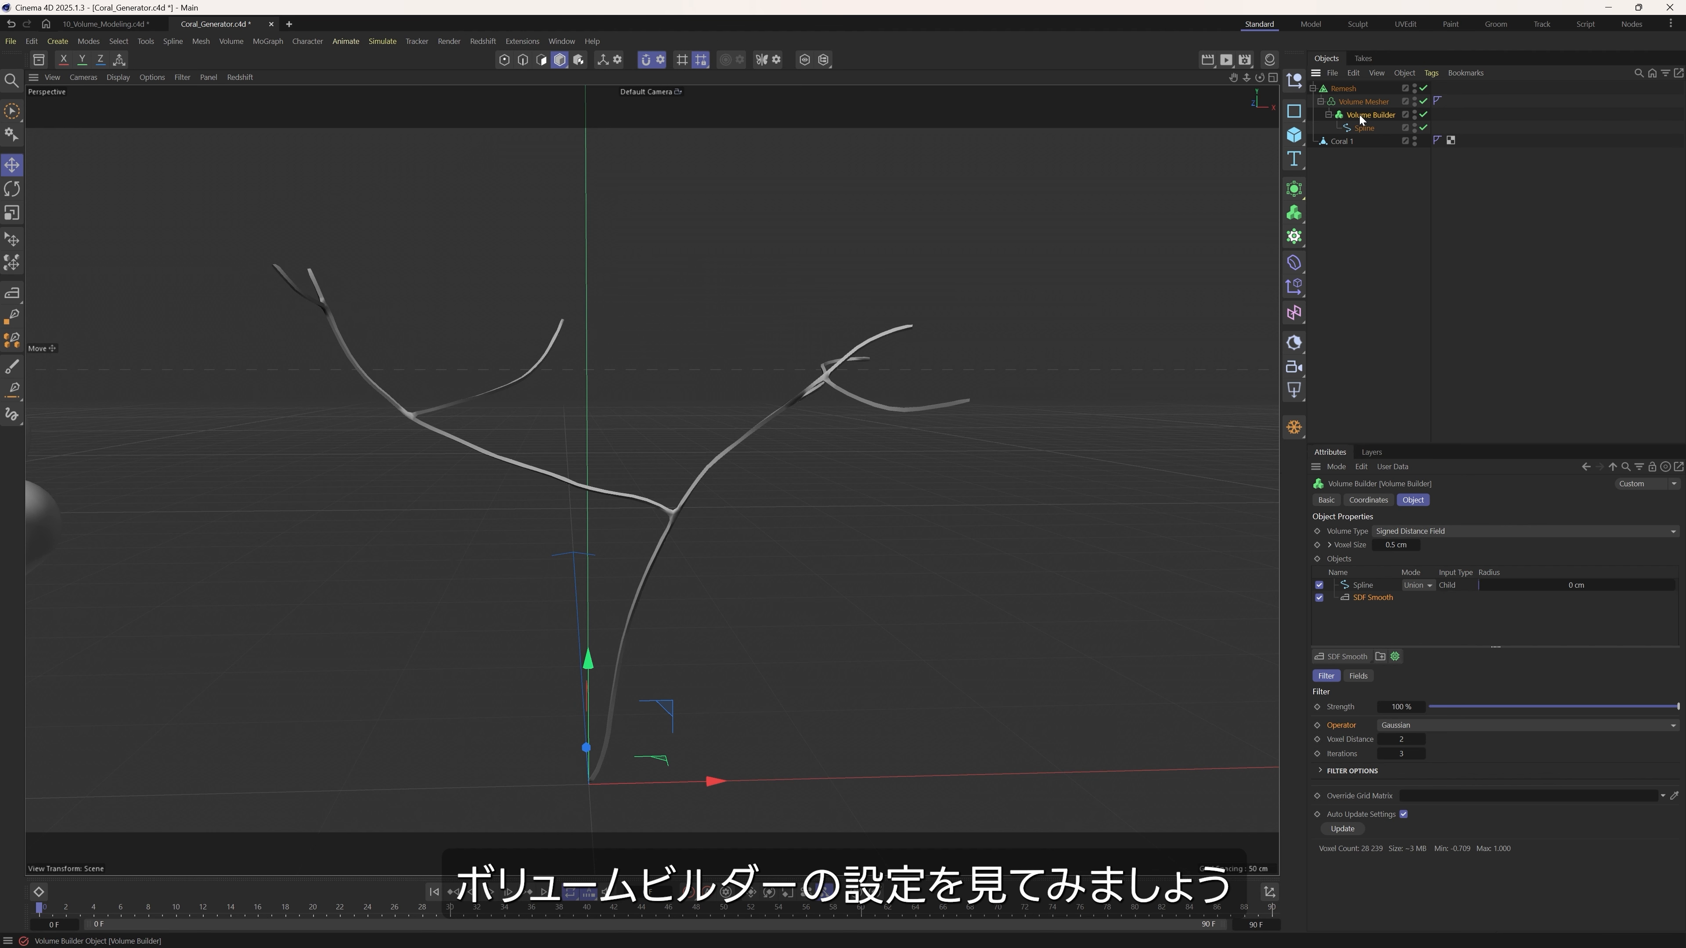
{"action": "left_click", "coordinate": [1358, 589]}
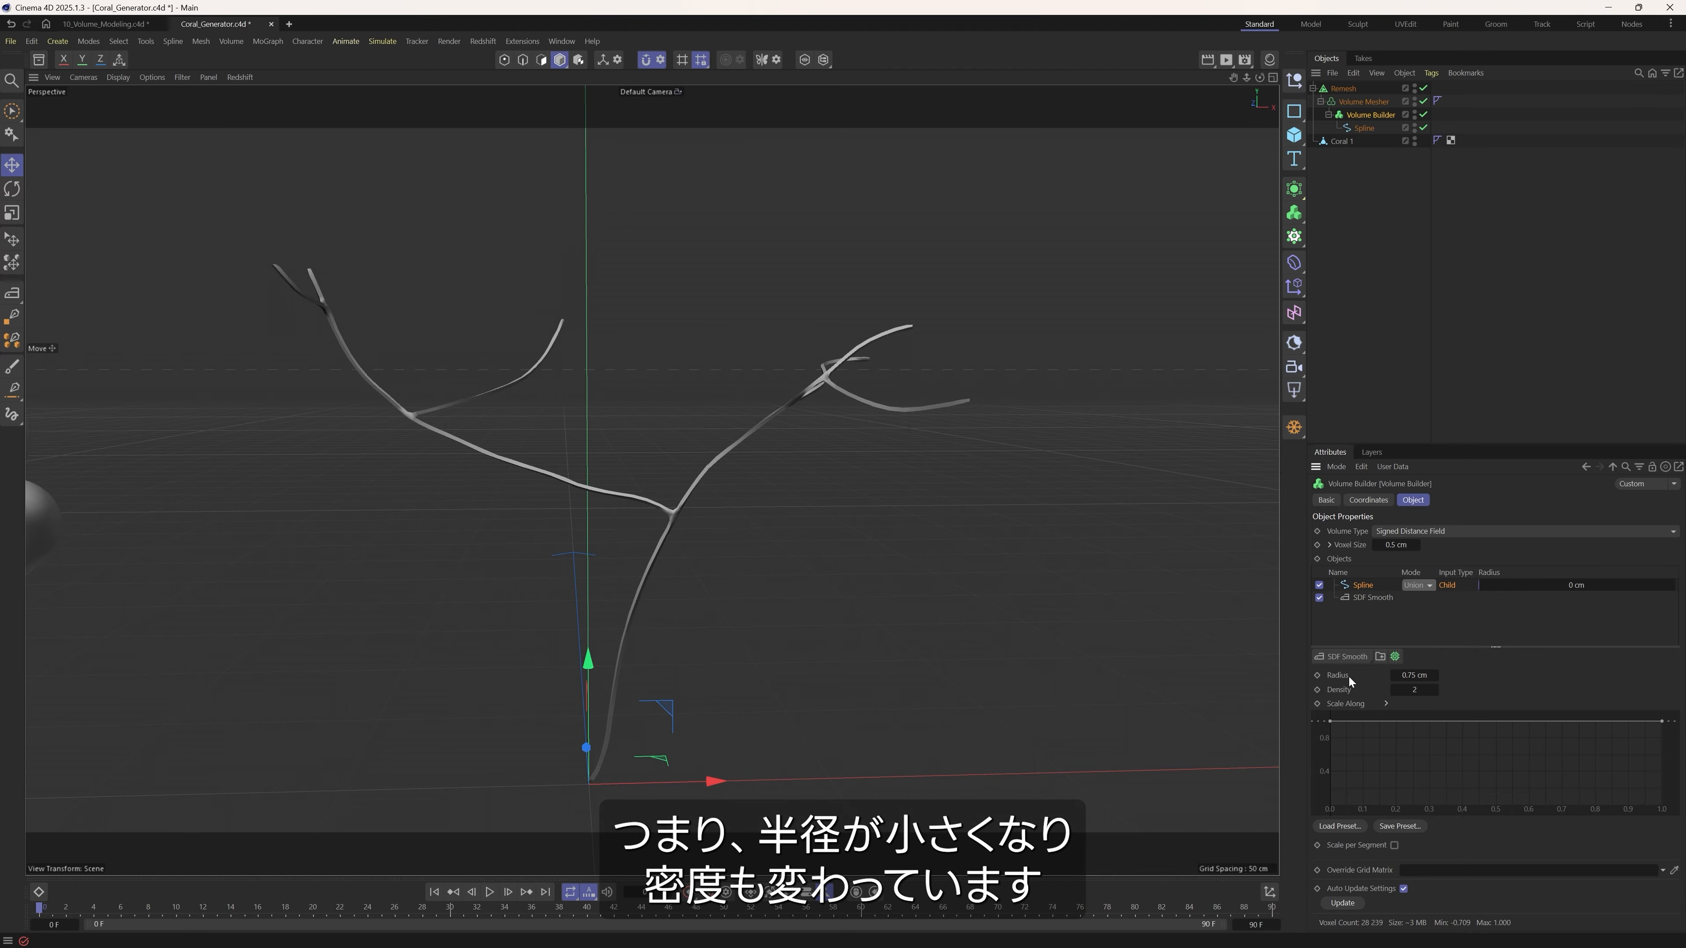
{"action": "left_click", "coordinate": [1347, 691]}
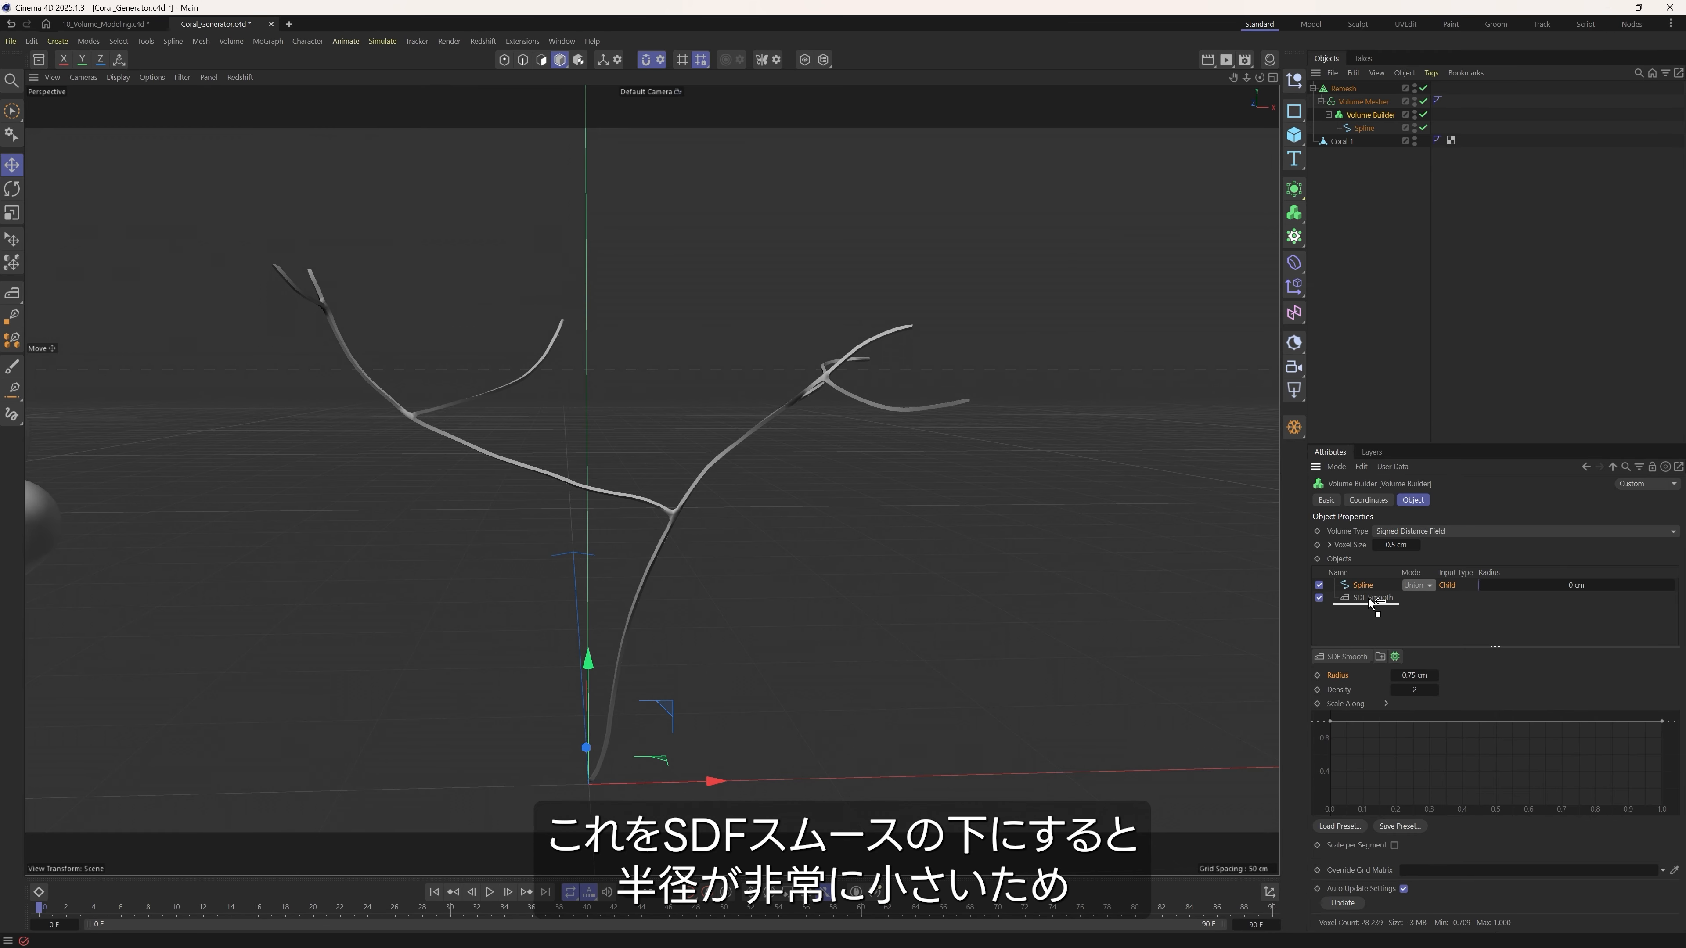
{"action": "left_click_drag", "start_coordinate": [1369, 588], "coordinate": [1363, 607]}
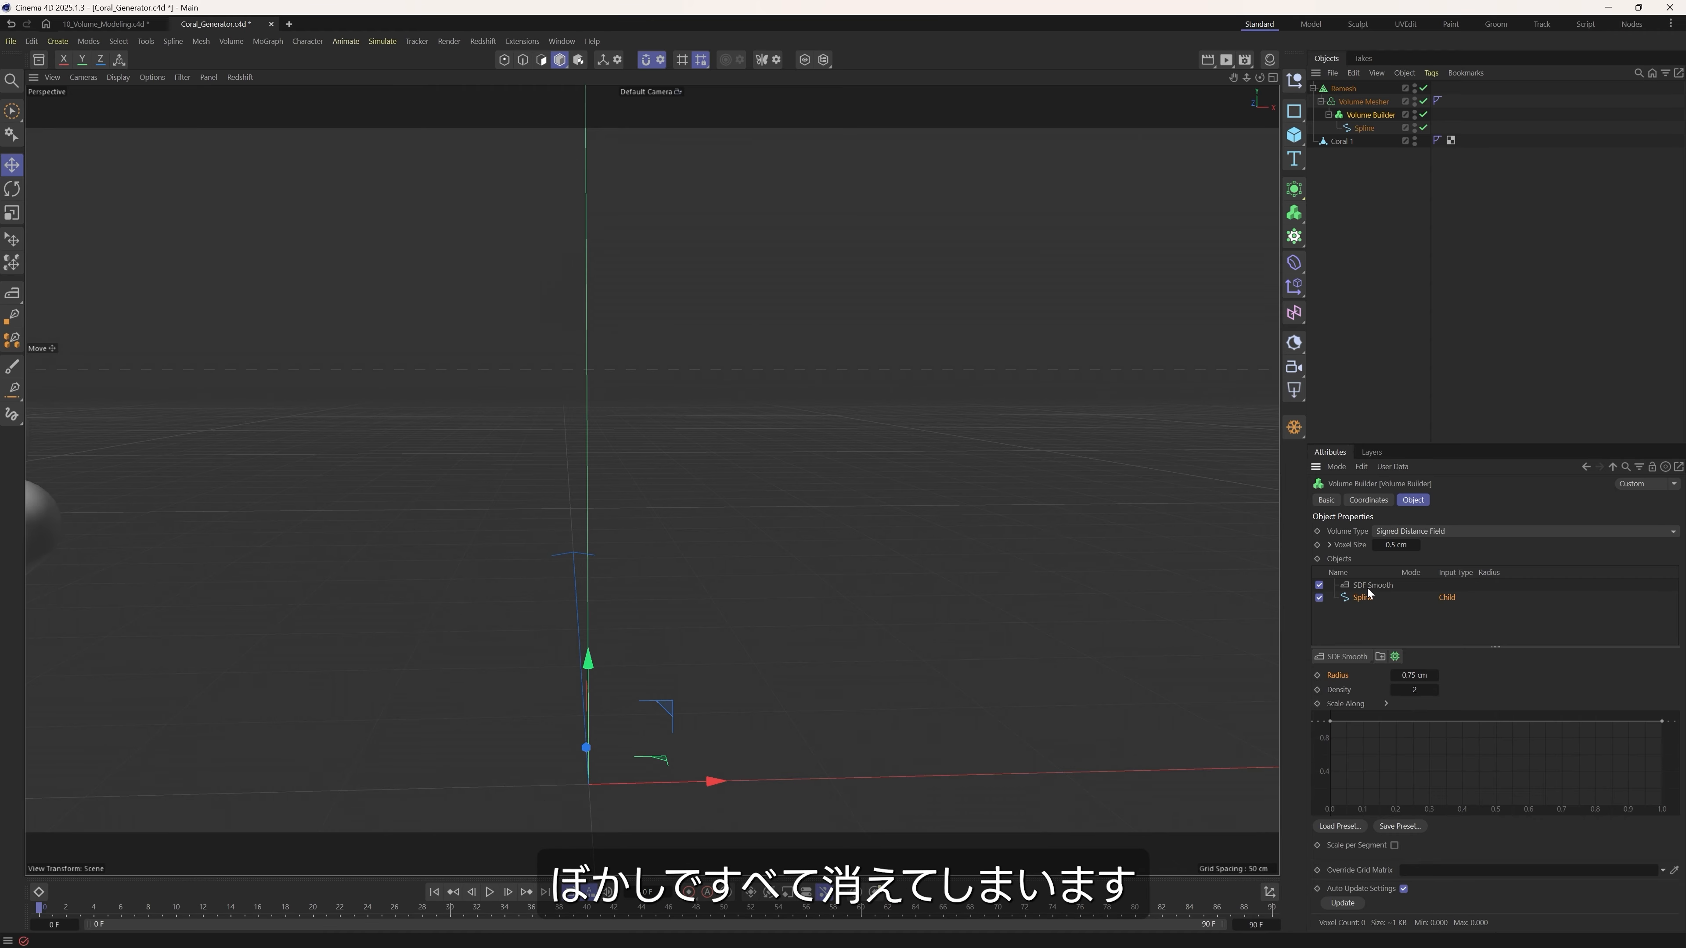
Raise the spline's radius in the Volume Builder to 11.75 cm and disable the Remesh generator.
{"action": "left_click_drag", "start_coordinate": [1414, 675], "coordinate": [1490, 674]}
{"action": "left_click", "coordinate": [1423, 88]}
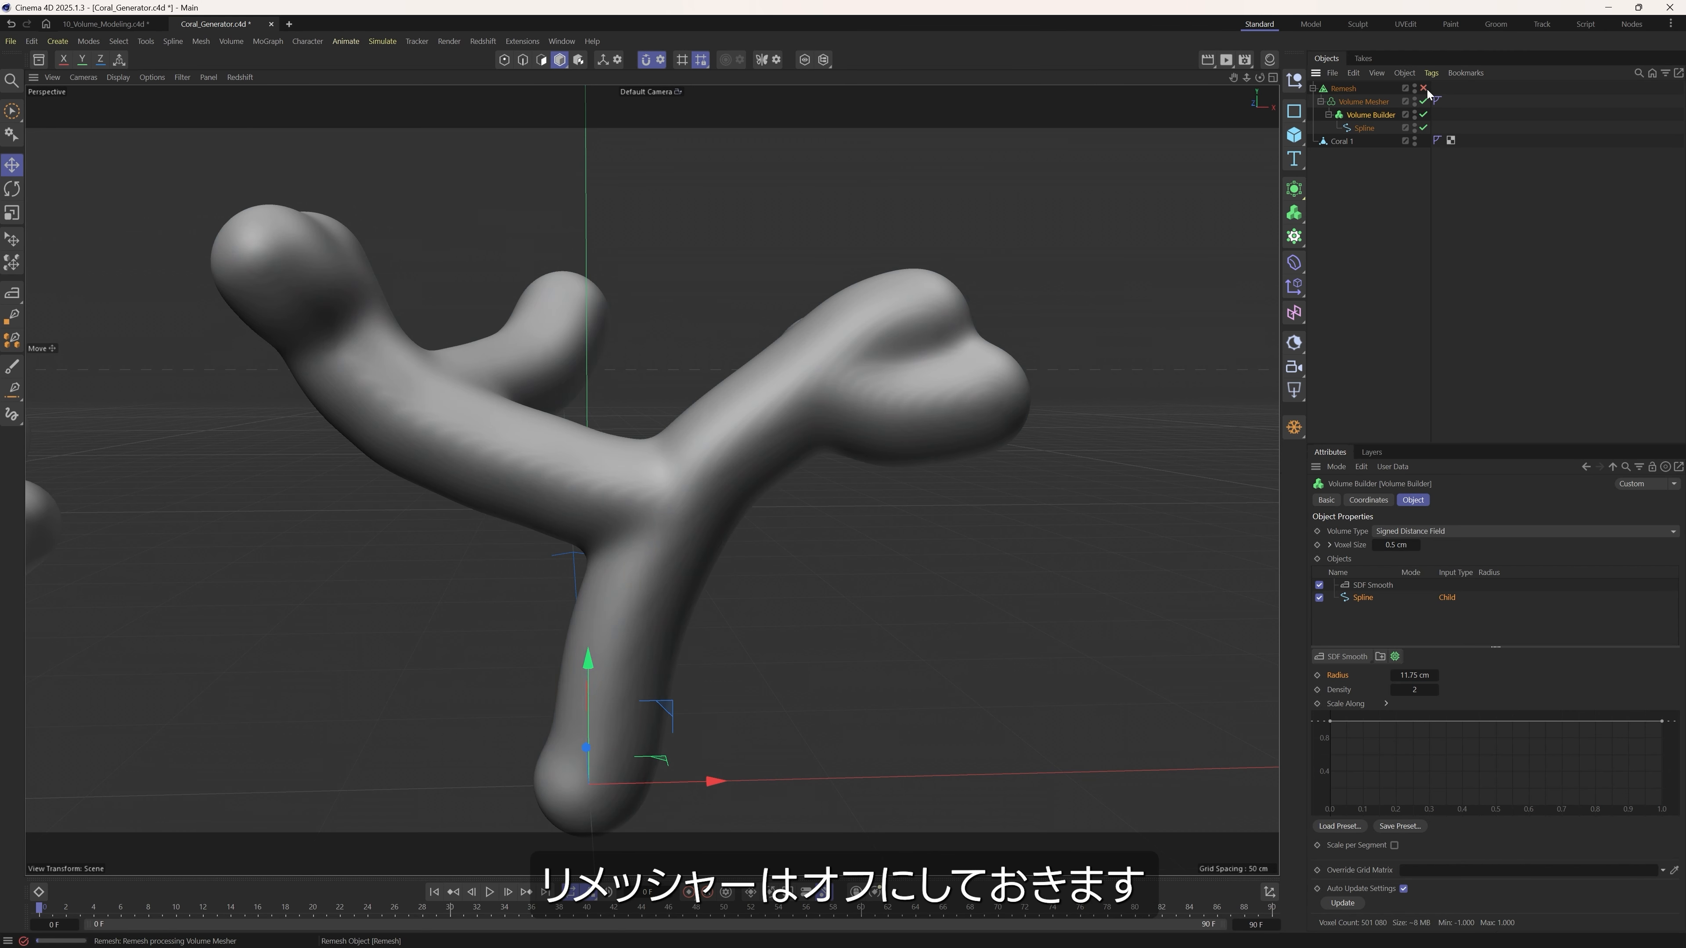
{"action": "left_click", "coordinate": [1423, 89]}
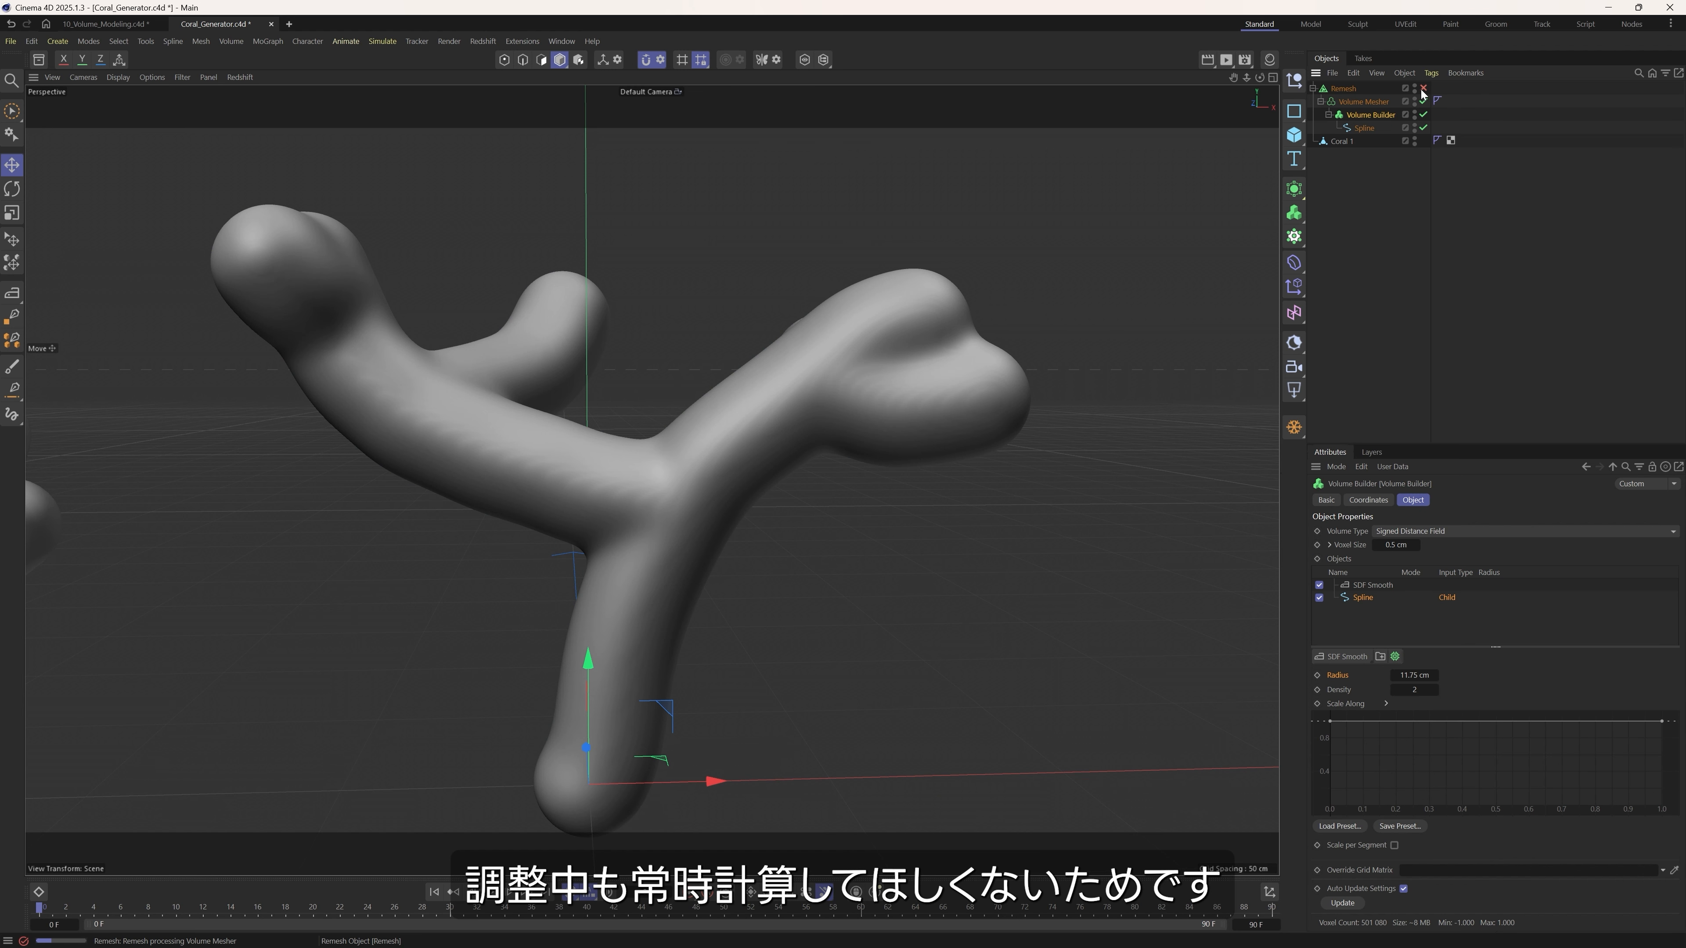
Reduce the spline's radius to 10.35 cm to match the thickness of Coral 1.
{"action": "right_click_drag", "start_coordinate": [684, 464], "coordinate": [636, 490], "text": "alt"}
{"action": "left_click_drag", "start_coordinate": [636, 490], "coordinate": [670, 465], "text": "alt"}
{"action": "mouse_move", "coordinate": [670, 465]}
{"action": "right_mouse_down", "text": "alt"}
{"action": "mouse_move", "coordinate": [710, 442]}
{"action": "mouse_move", "coordinate": [689, 486]}
{"action": "right_mouse_up", "text": "alt"}
{"action": "middle_click_drag", "start_coordinate": [689, 486], "coordinate": [805, 476], "text": "alt"}
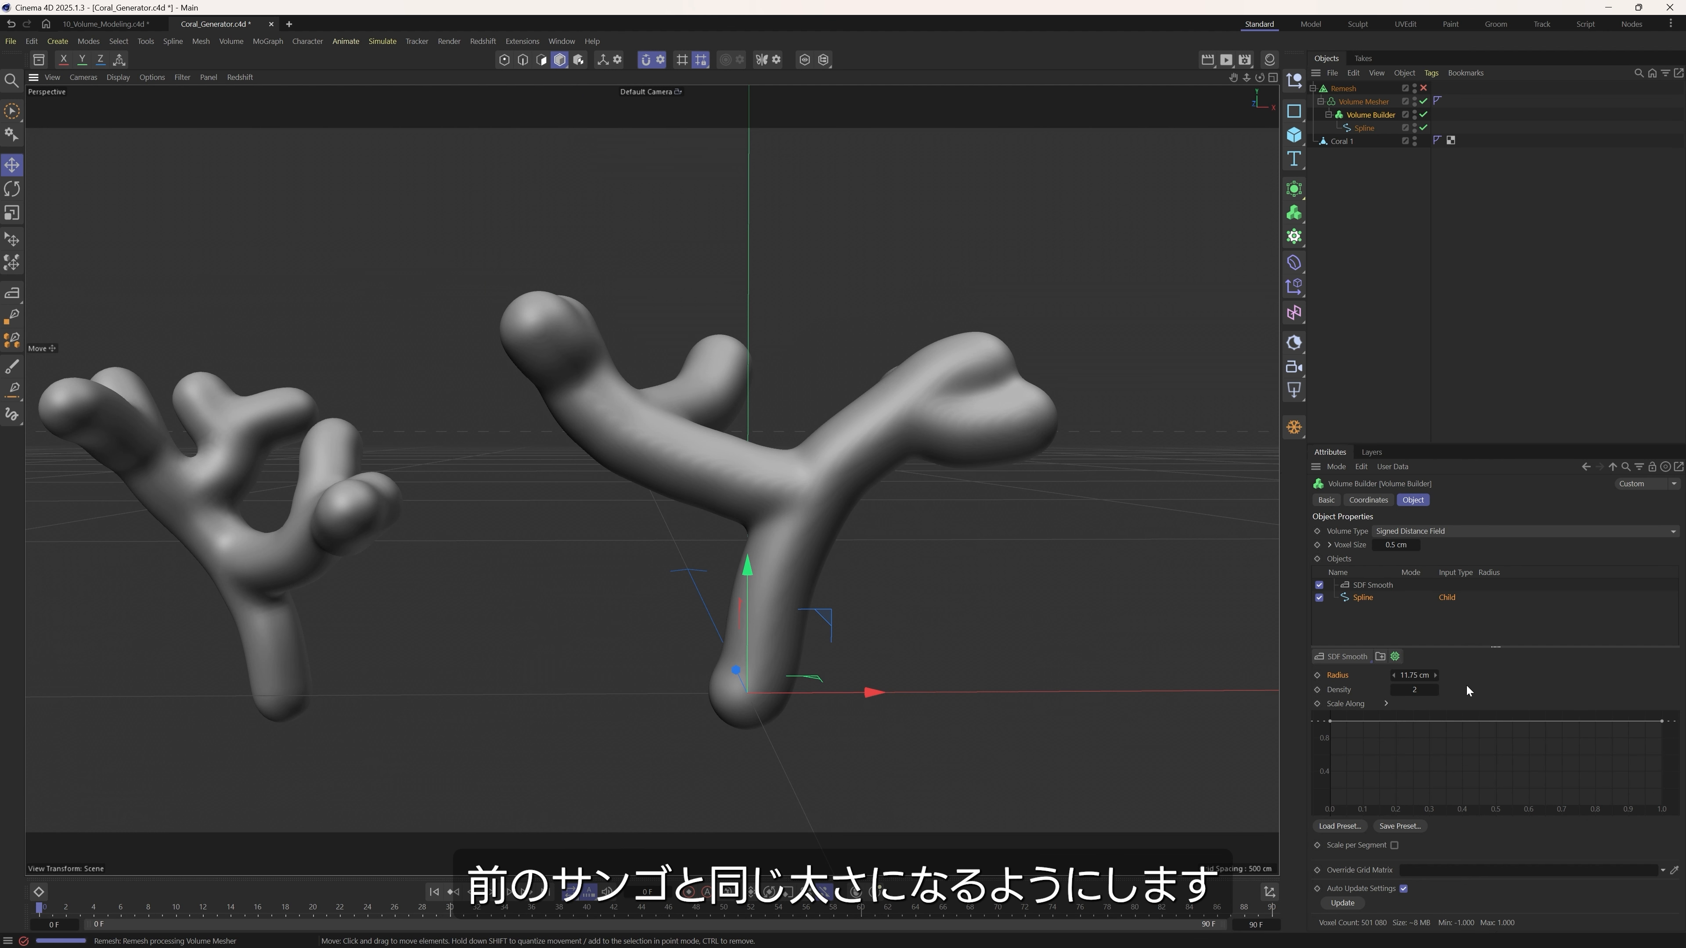
{"action": "left_click_drag", "start_coordinate": [1417, 675], "coordinate": [1409, 676]}
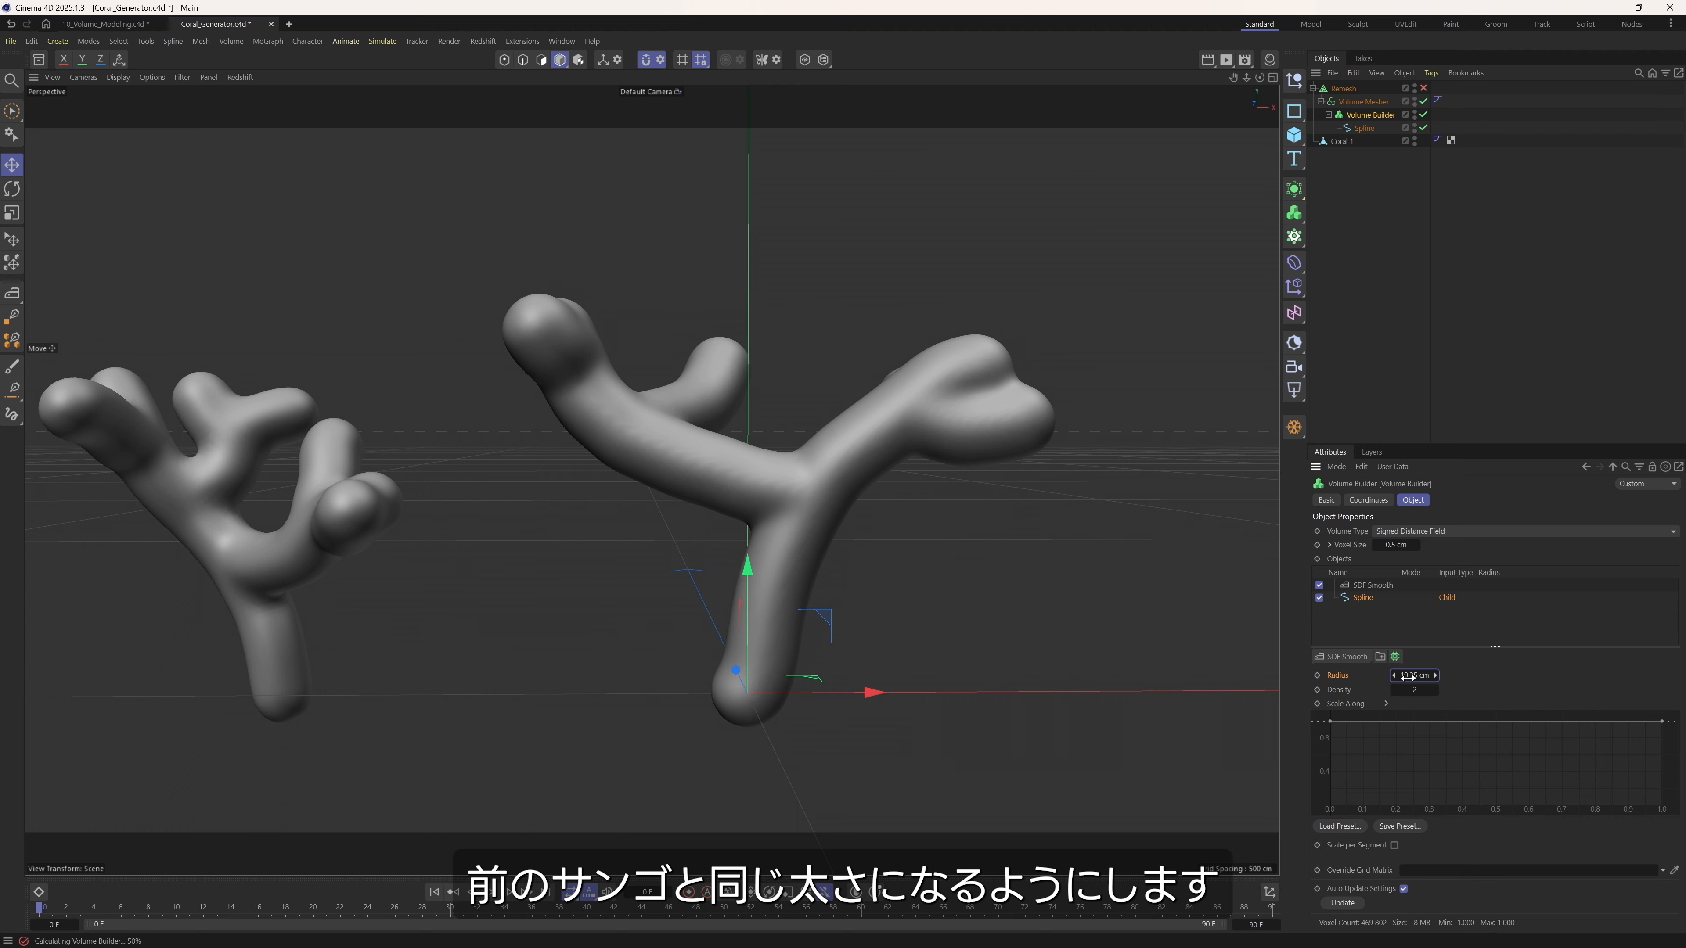
{"action": "left_click_drag", "start_coordinate": [887, 432], "coordinate": [806, 441], "text": "alt"}
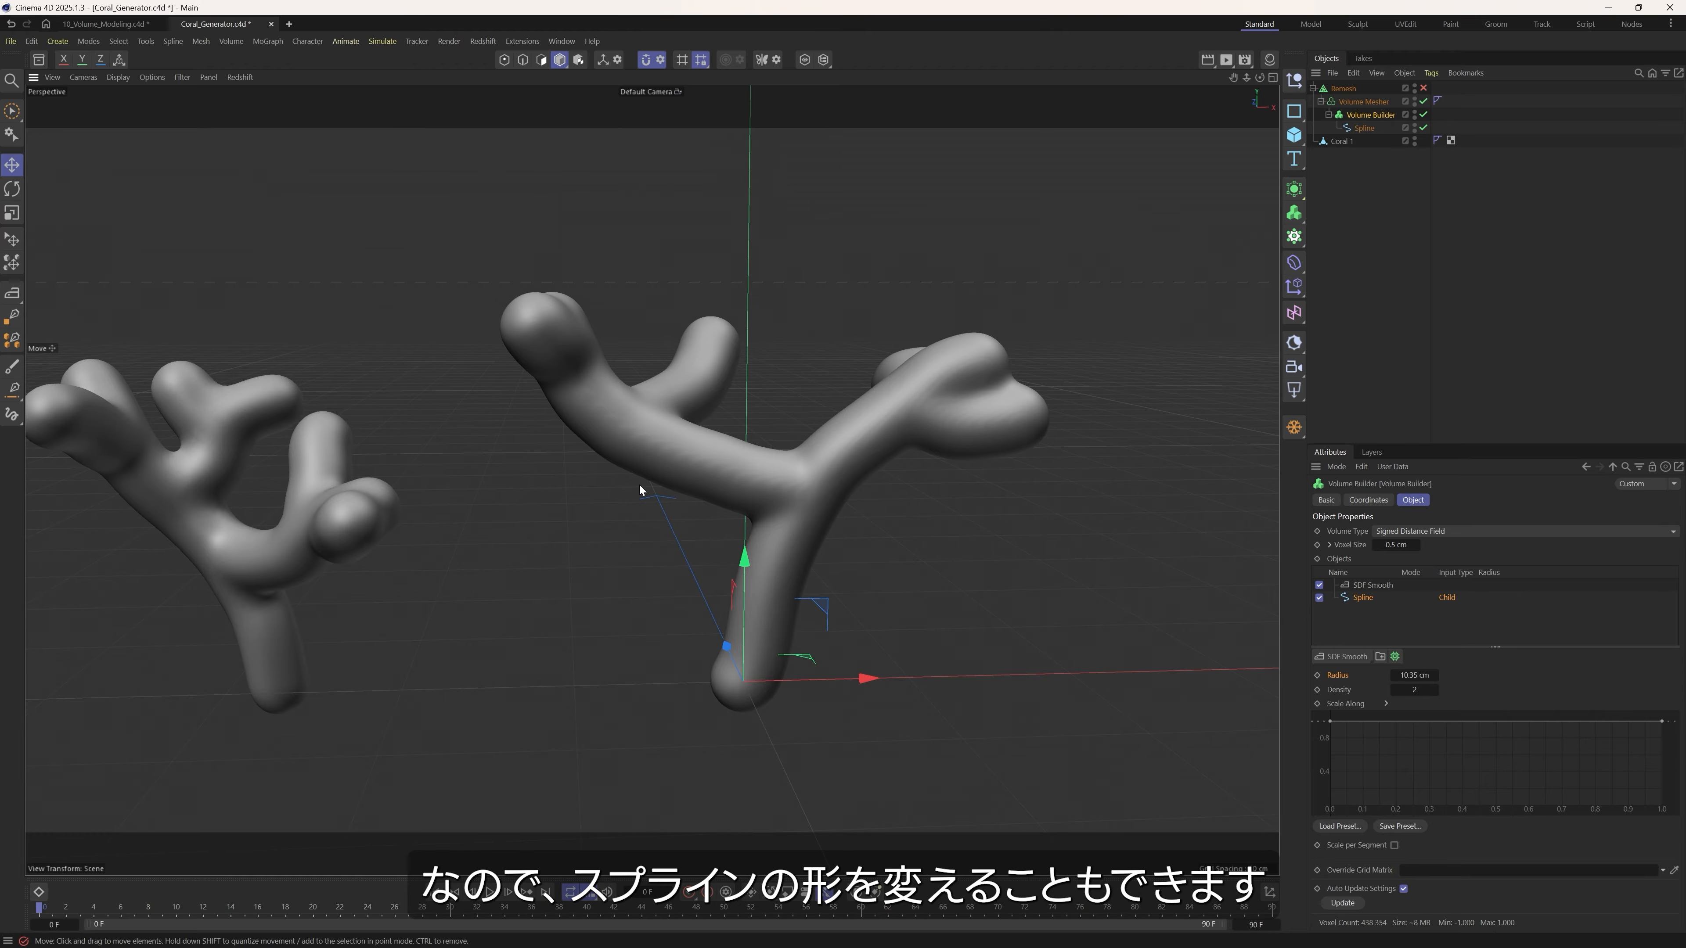
Enable the Remesh generator again and display the mesh lines on both corals.
{"action": "left_click", "coordinate": [1370, 129]}
{"action": "left_click", "coordinate": [1369, 114]}
{"action": "left_click", "coordinate": [1362, 102]}
{"action": "left_click", "coordinate": [1343, 88]}
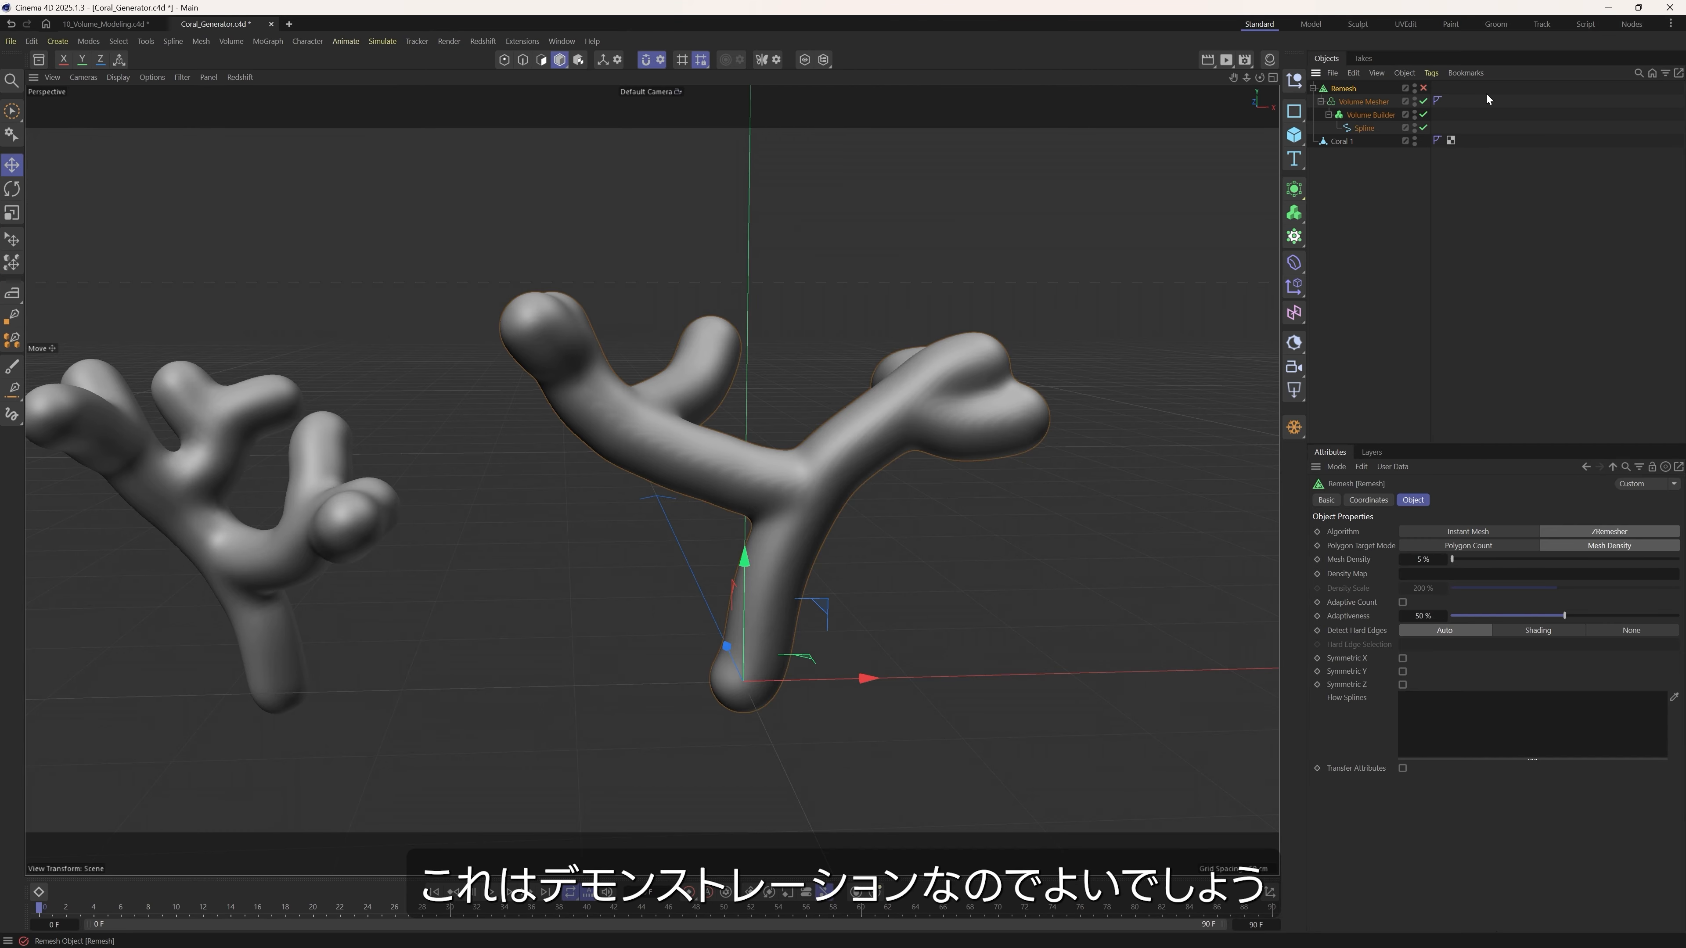
{"action": "left_click", "coordinate": [1423, 88]}
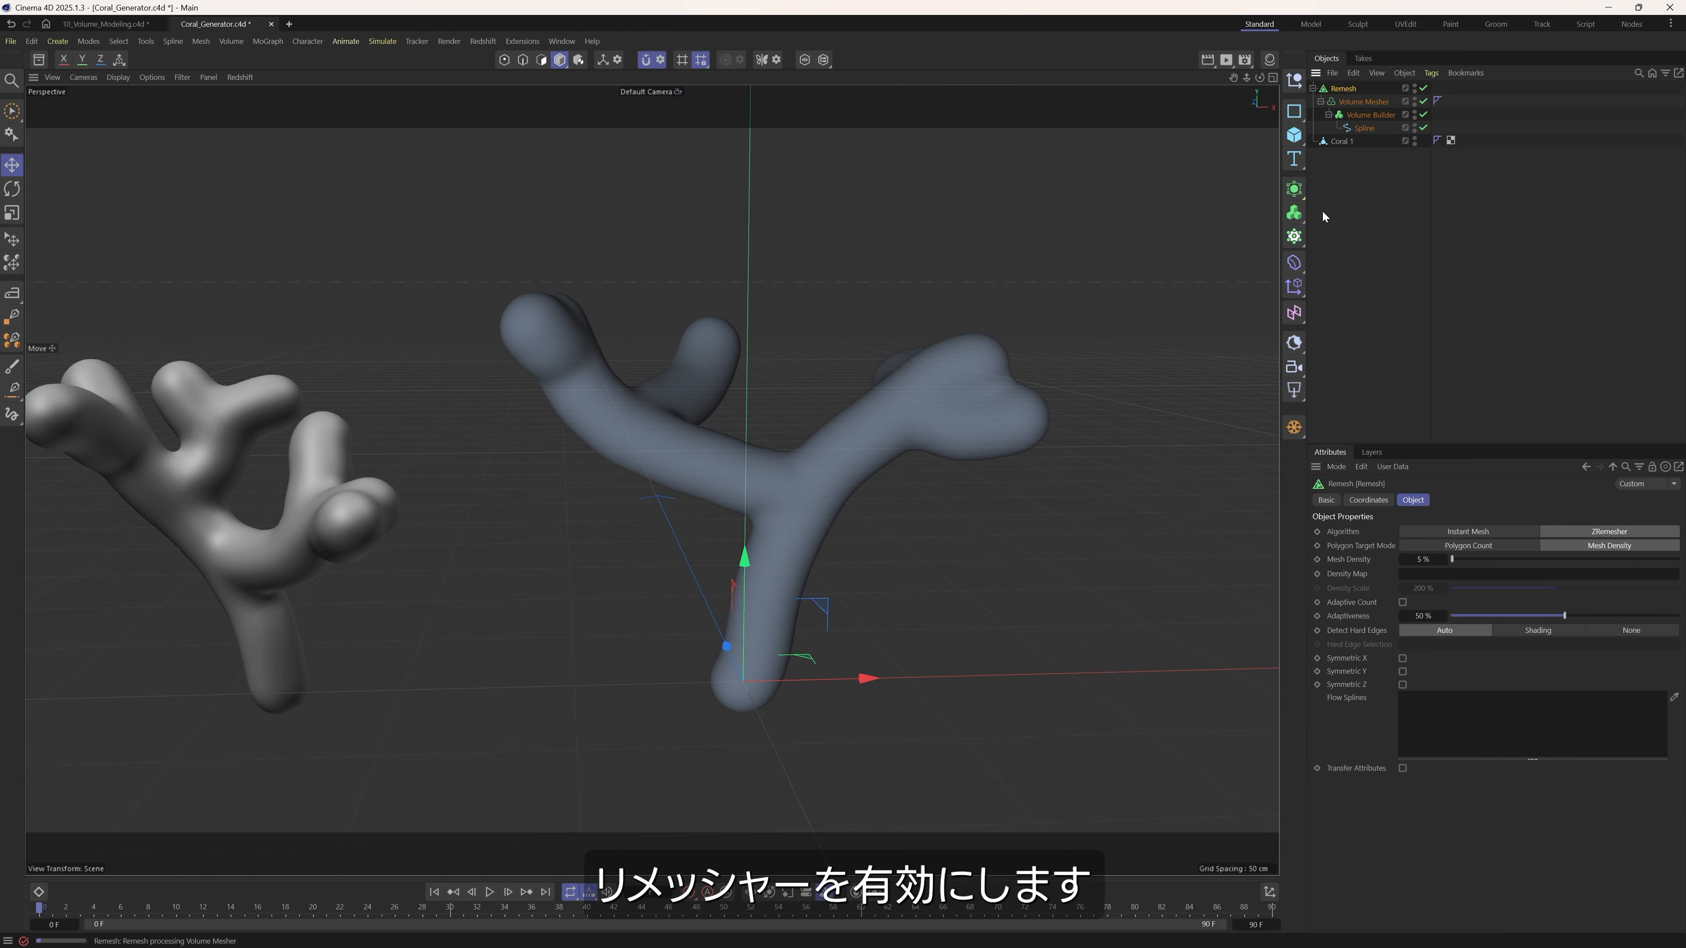
{"action": "left_click", "coordinate": [1096, 292]}
{"action": "left_click_drag", "start_coordinate": [535, 426], "coordinate": [605, 469], "text": "alt"}
Bake the Remesh generator into a separate polygon object with Current State to Object.
{"action": "left_click", "coordinate": [1342, 89]}
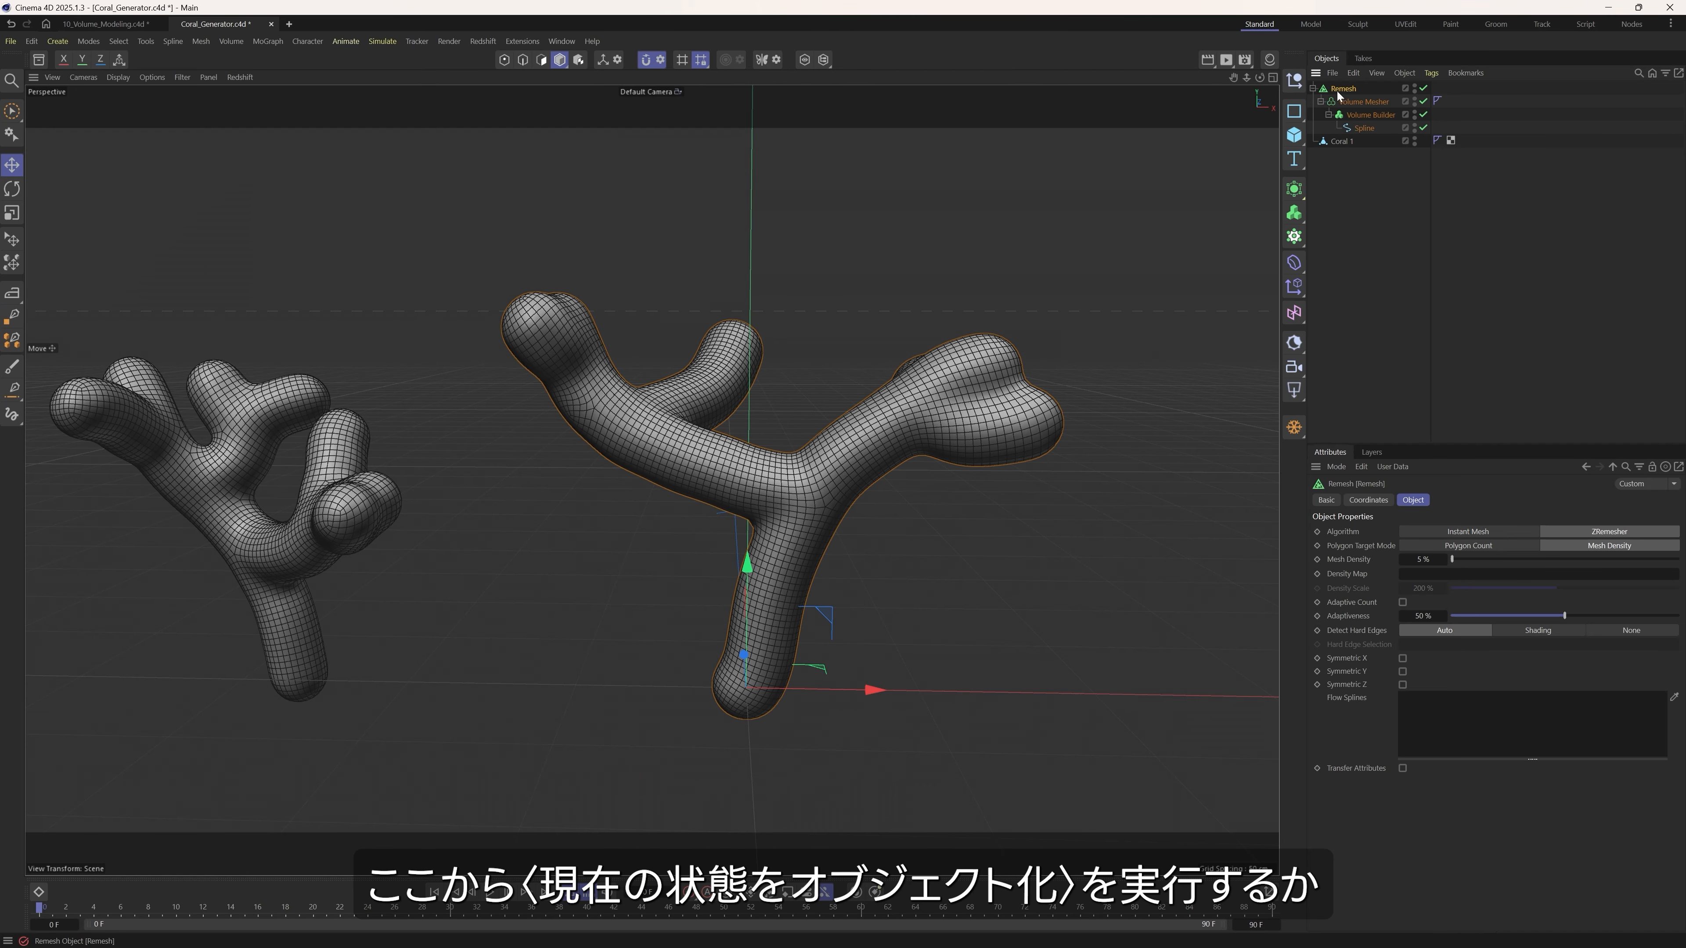
{"action": "left_click", "coordinate": [1293, 427]}
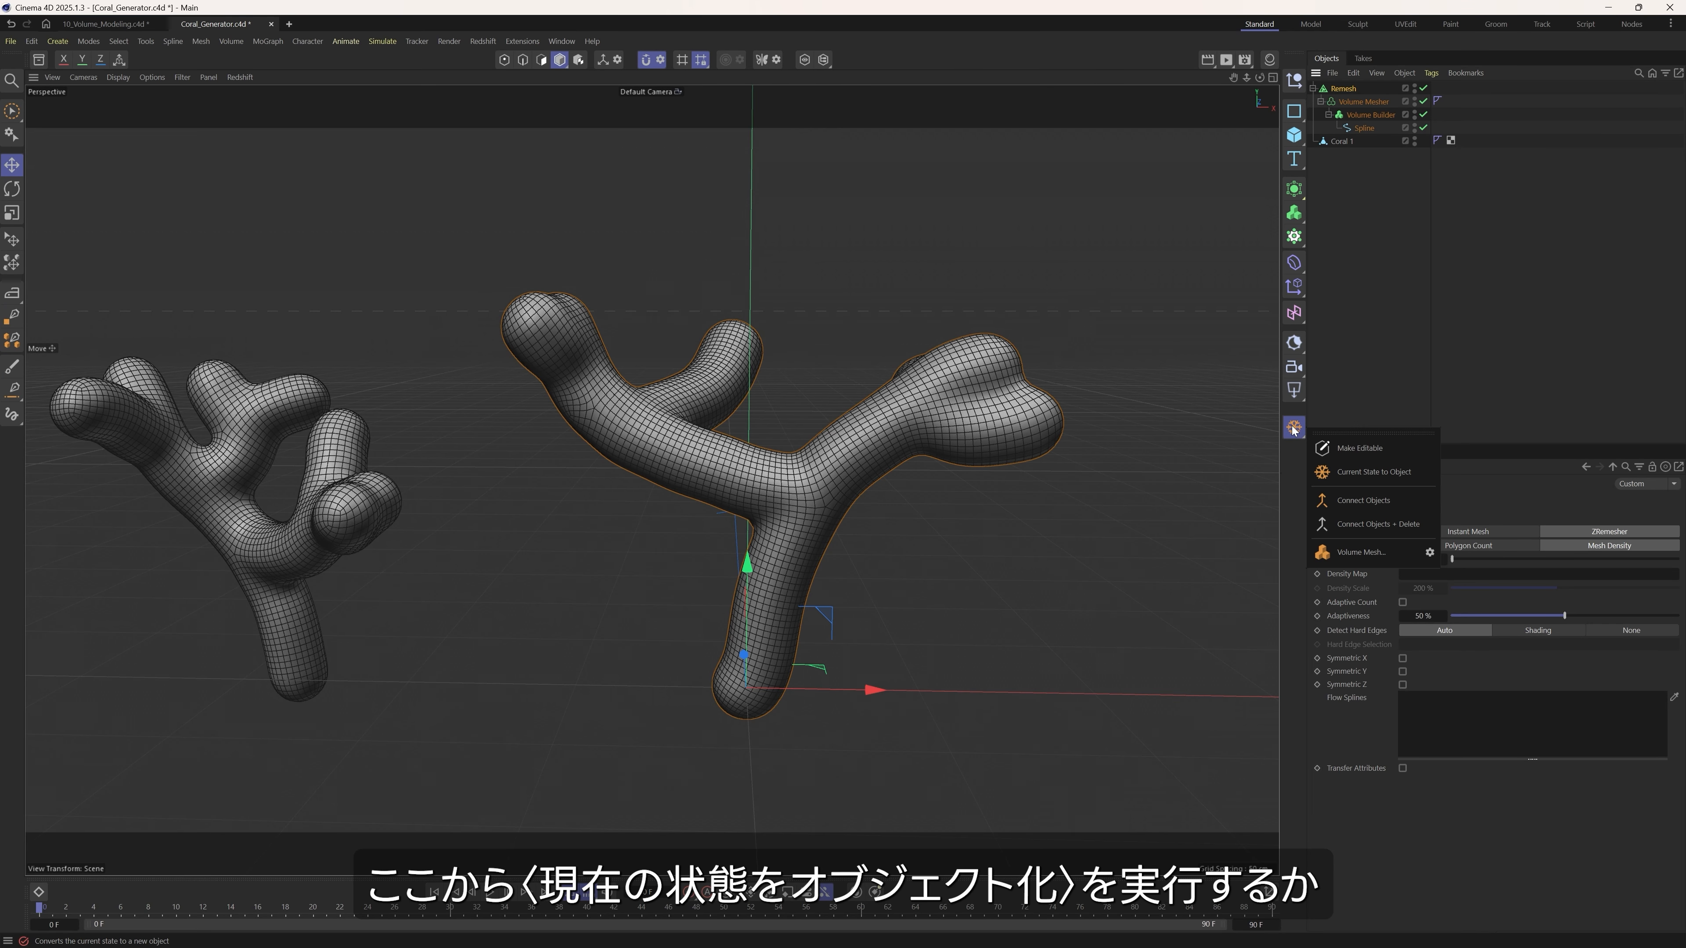
{"action": "right_click", "coordinate": [1340, 89]}
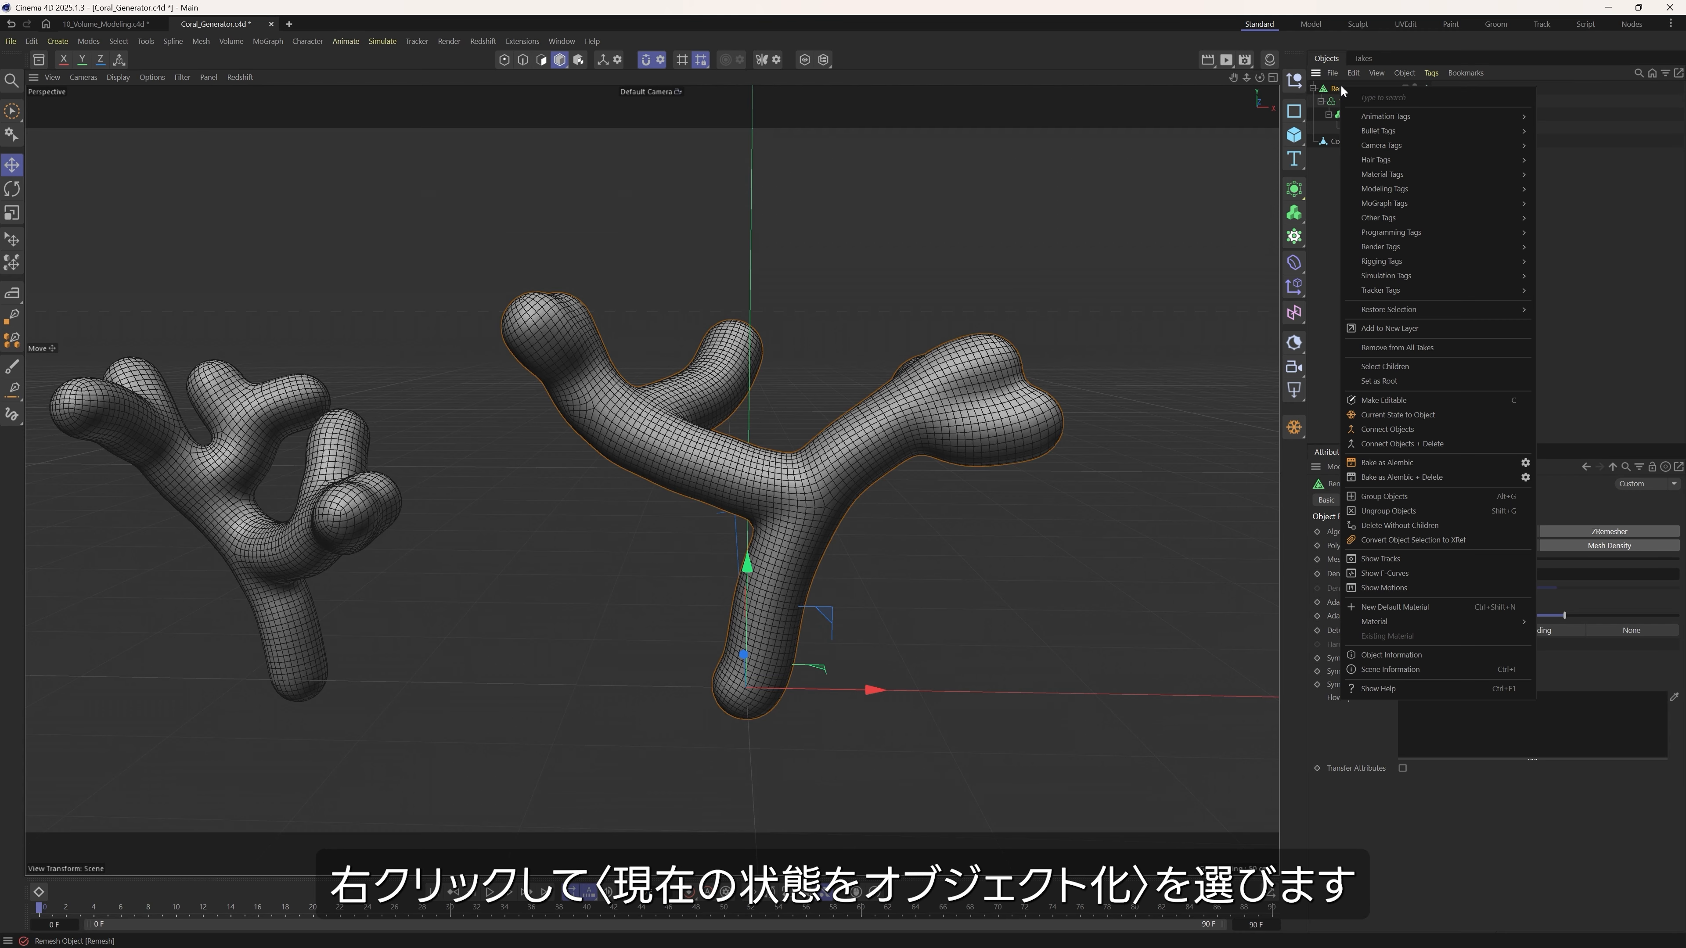
{"action": "left_click", "coordinate": [1392, 414]}
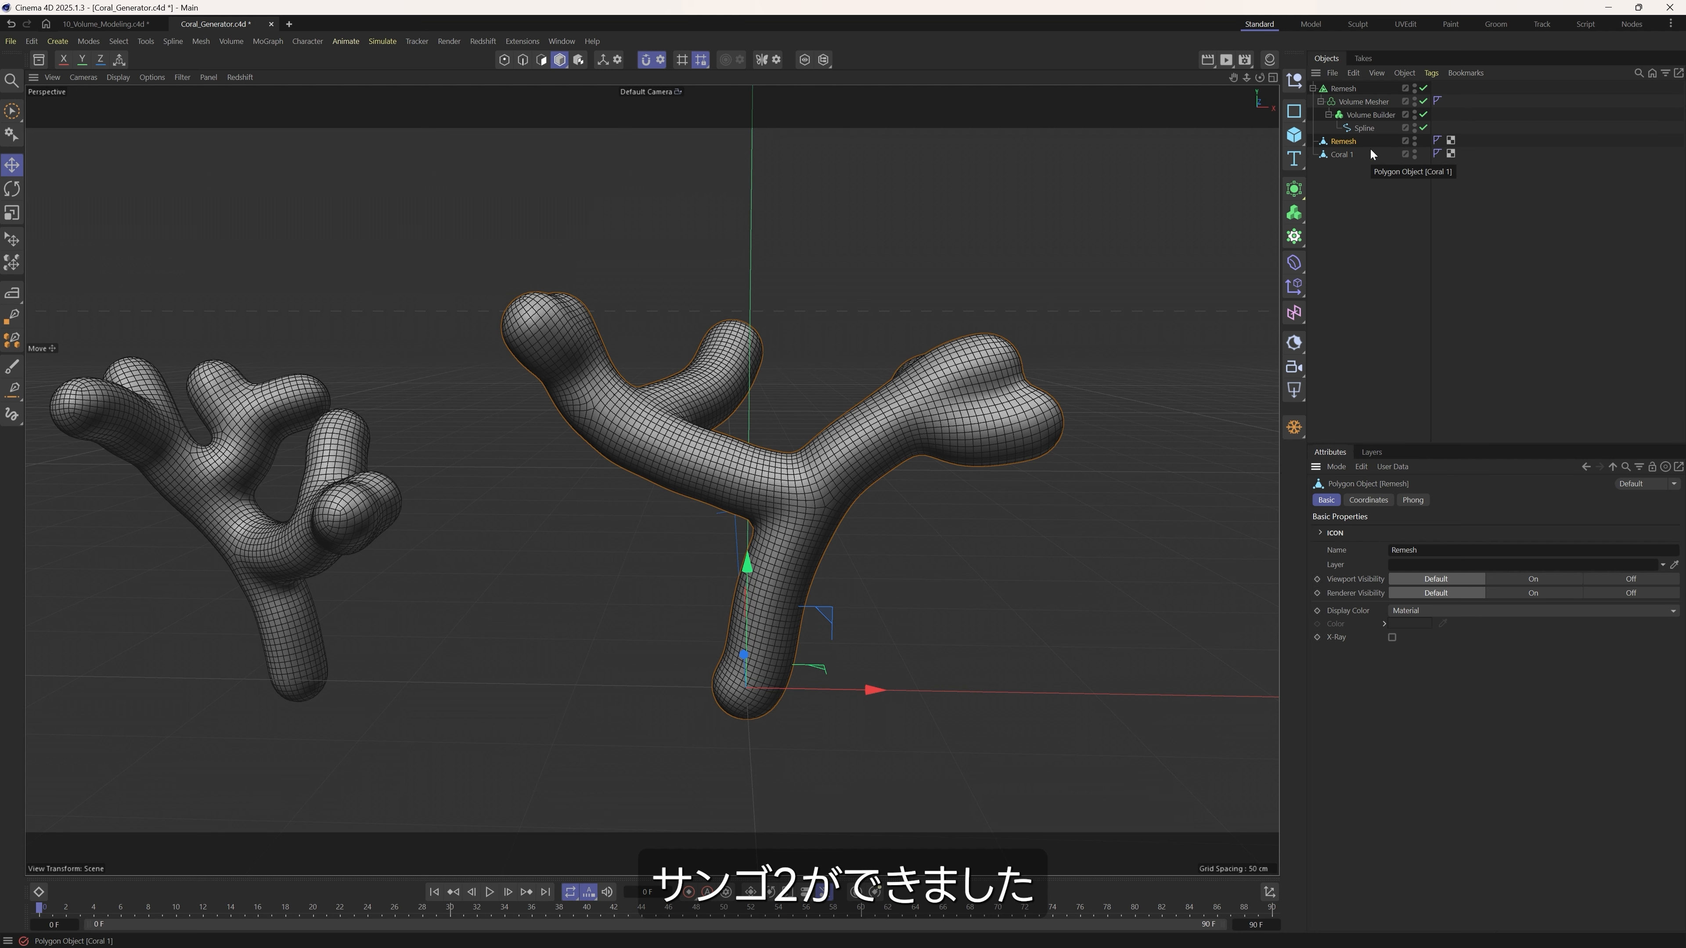
Rename the baked Remesh polygon object as Coral 2.
{"action": "double_click", "coordinate": [1344, 141]}
{"action": "type", "text": "Cor"}
{"action": "key", "text": "BackSpace"}
{"action": "type", "text": "oral 2"}
{"action": "key", "text": "Return"}
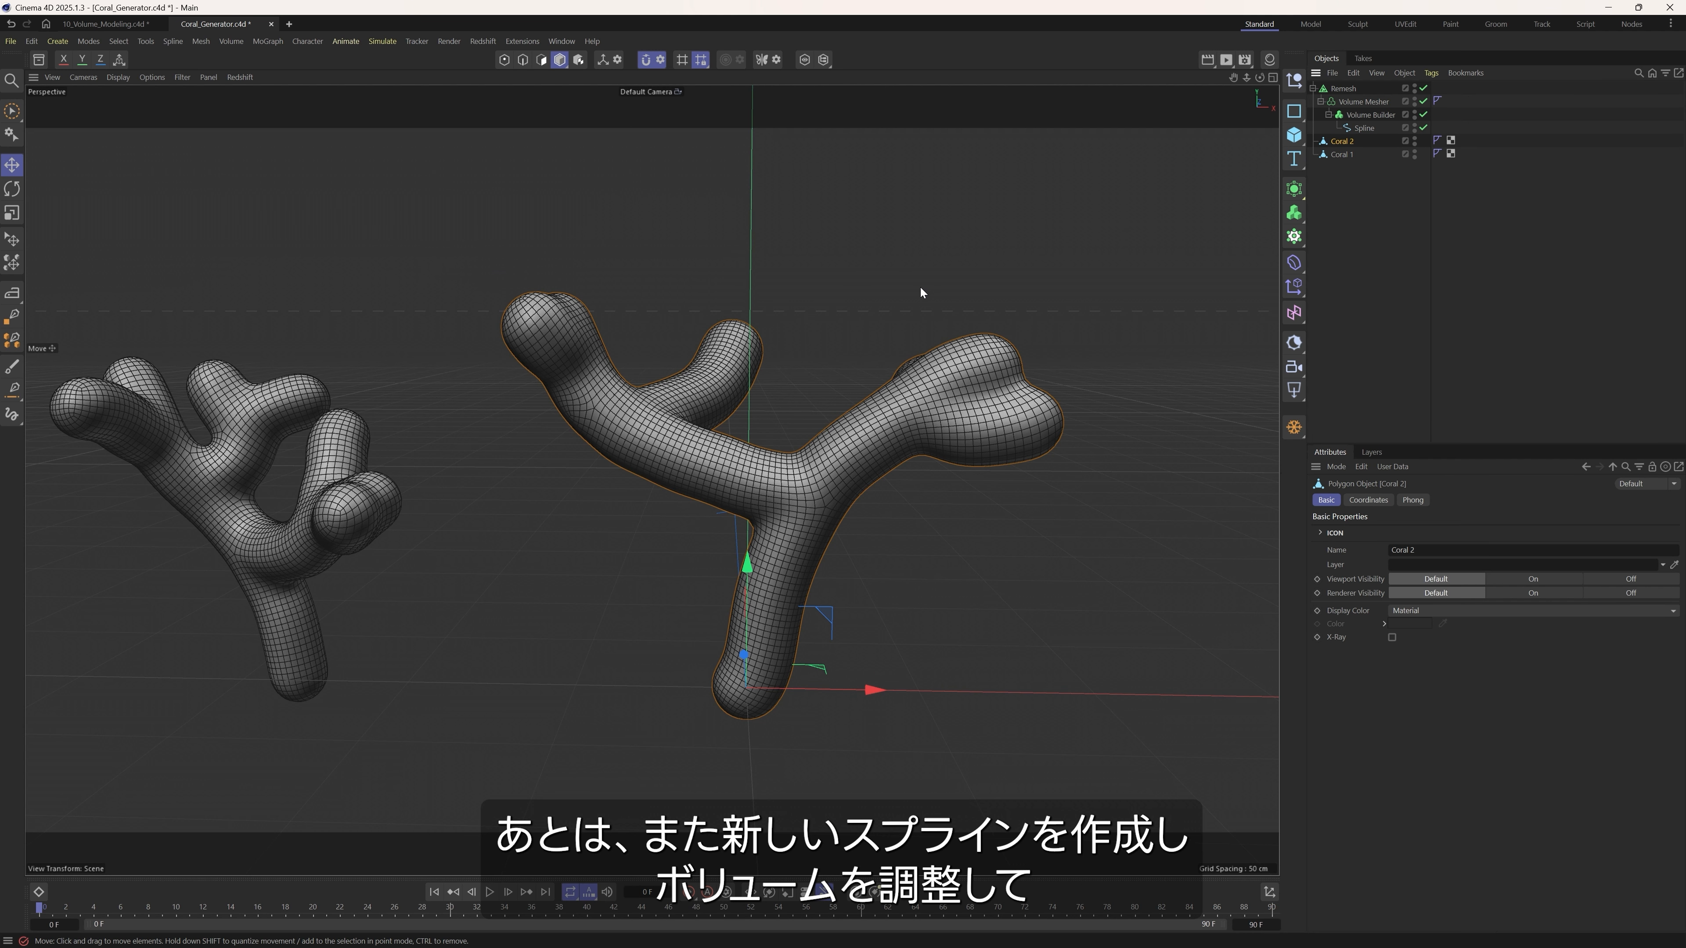
{"action": "left_click", "coordinate": [1364, 127]}
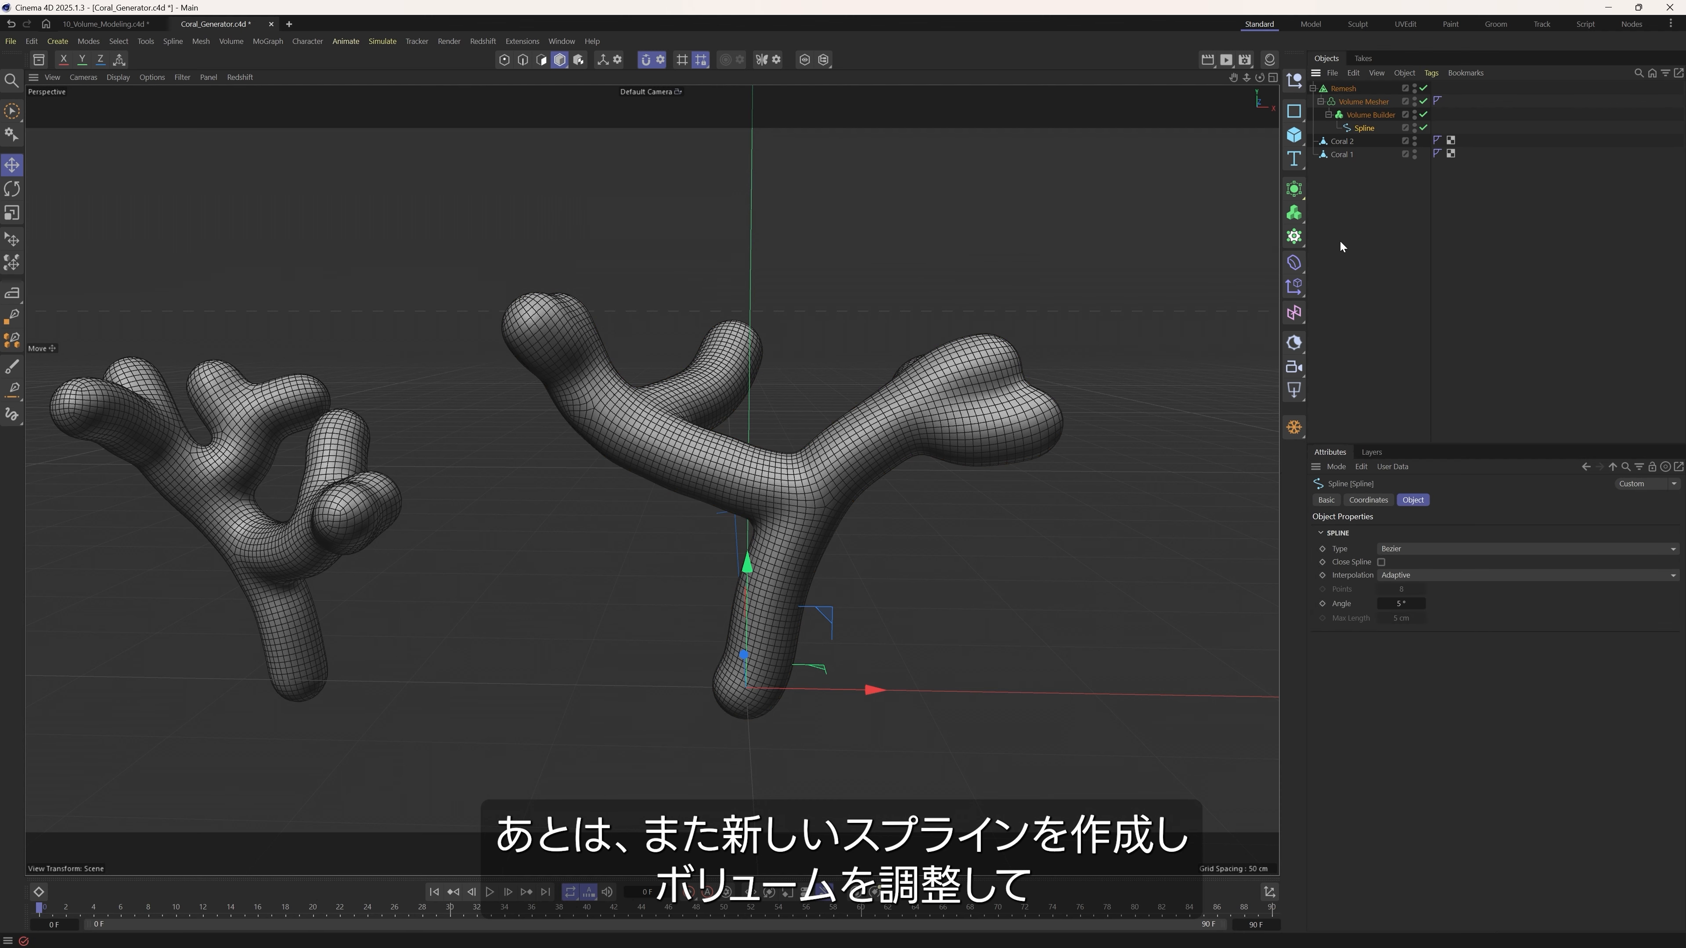
{"action": "left_click", "coordinate": [1366, 115]}
{"action": "left_click", "coordinate": [1374, 102]}
{"action": "left_click", "coordinate": [1337, 89]}
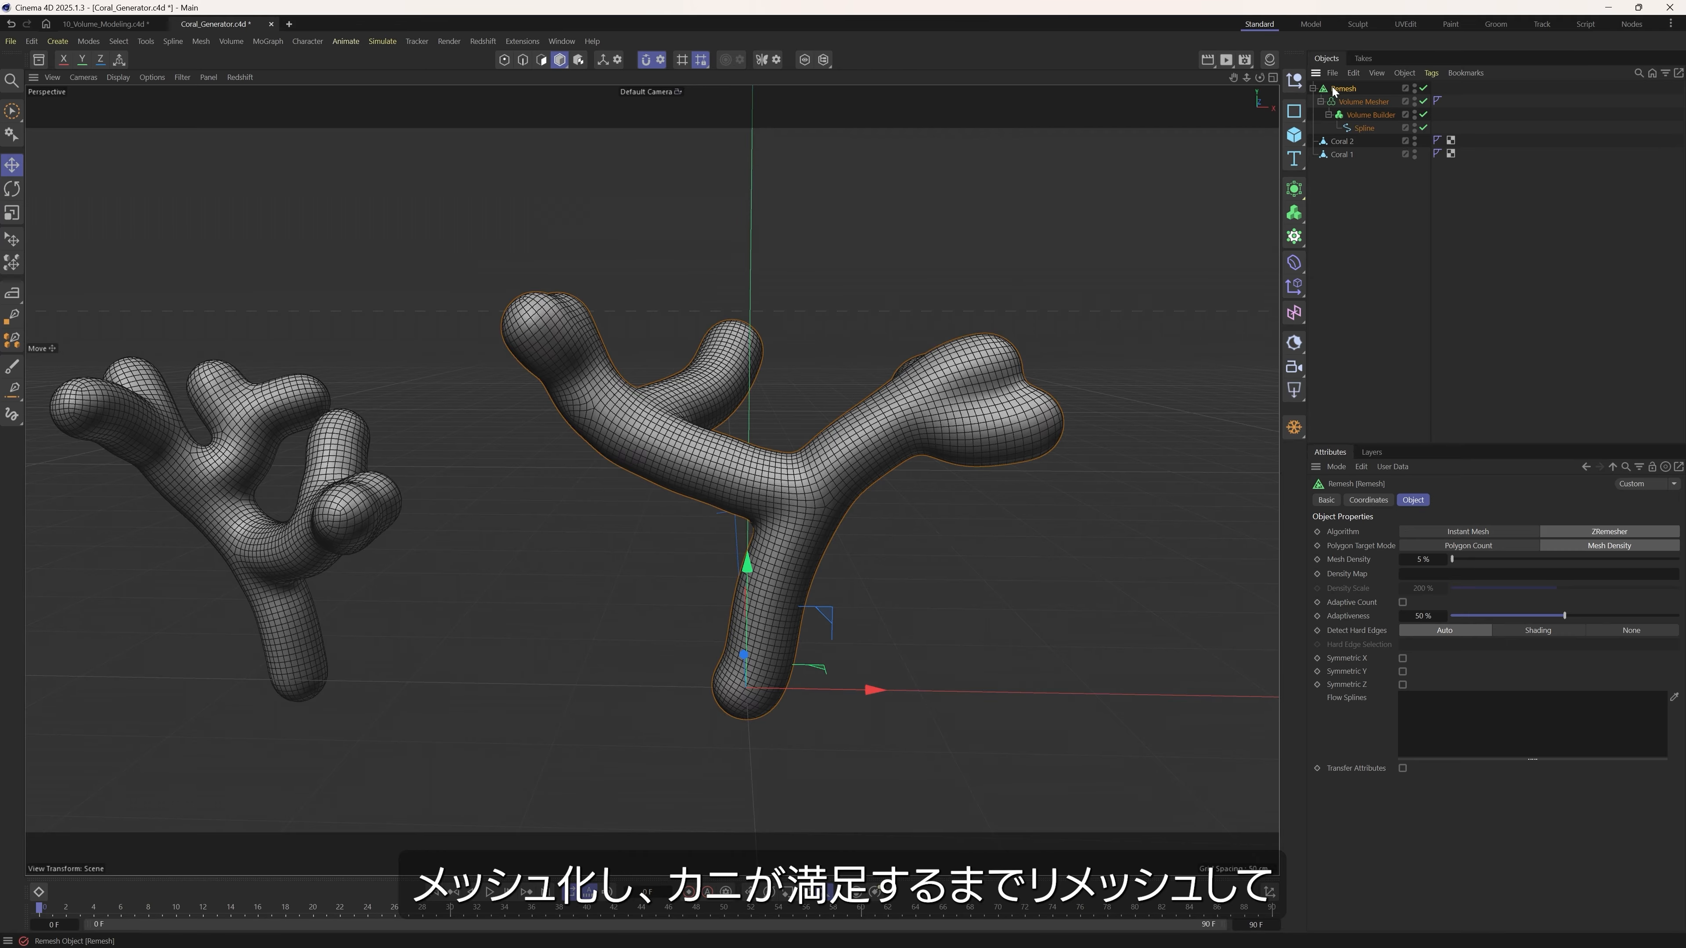
Copy Coral 1 and Coral 2 into the 10_Volume_Modeling.c4d scene and place them beside the fishbowl, on the side opposite the rocks.
{"action": "left_click_drag", "start_coordinate": [1371, 137], "coordinate": [1354, 221]}
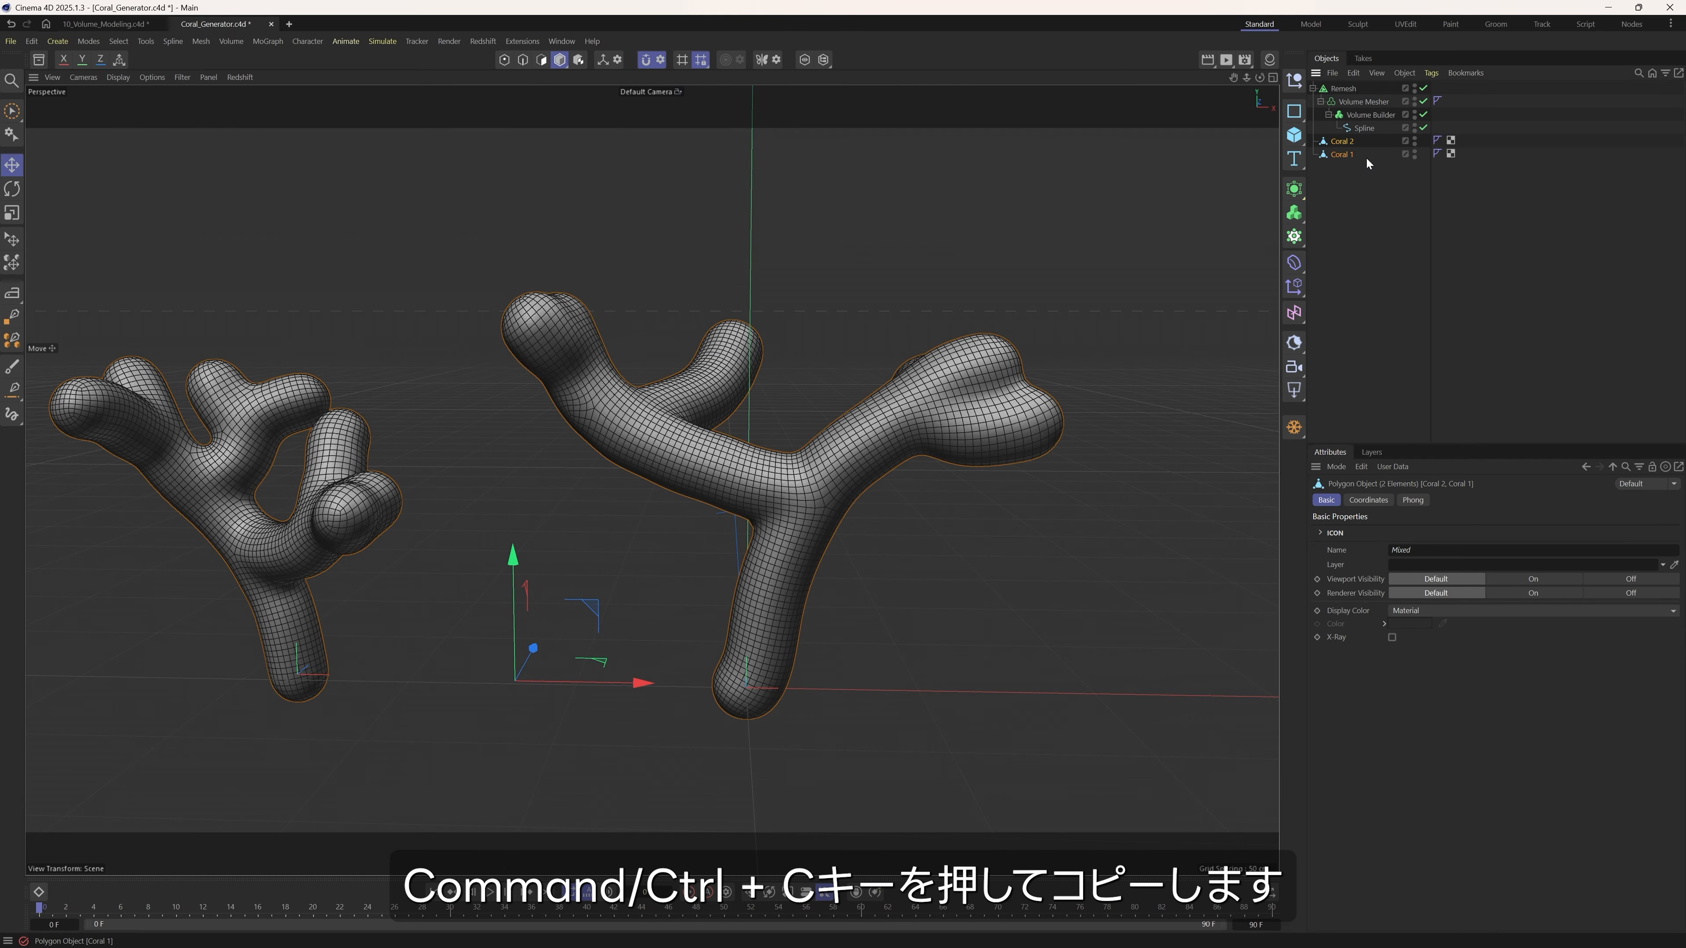
{"action": "left_click", "coordinate": [107, 26]}
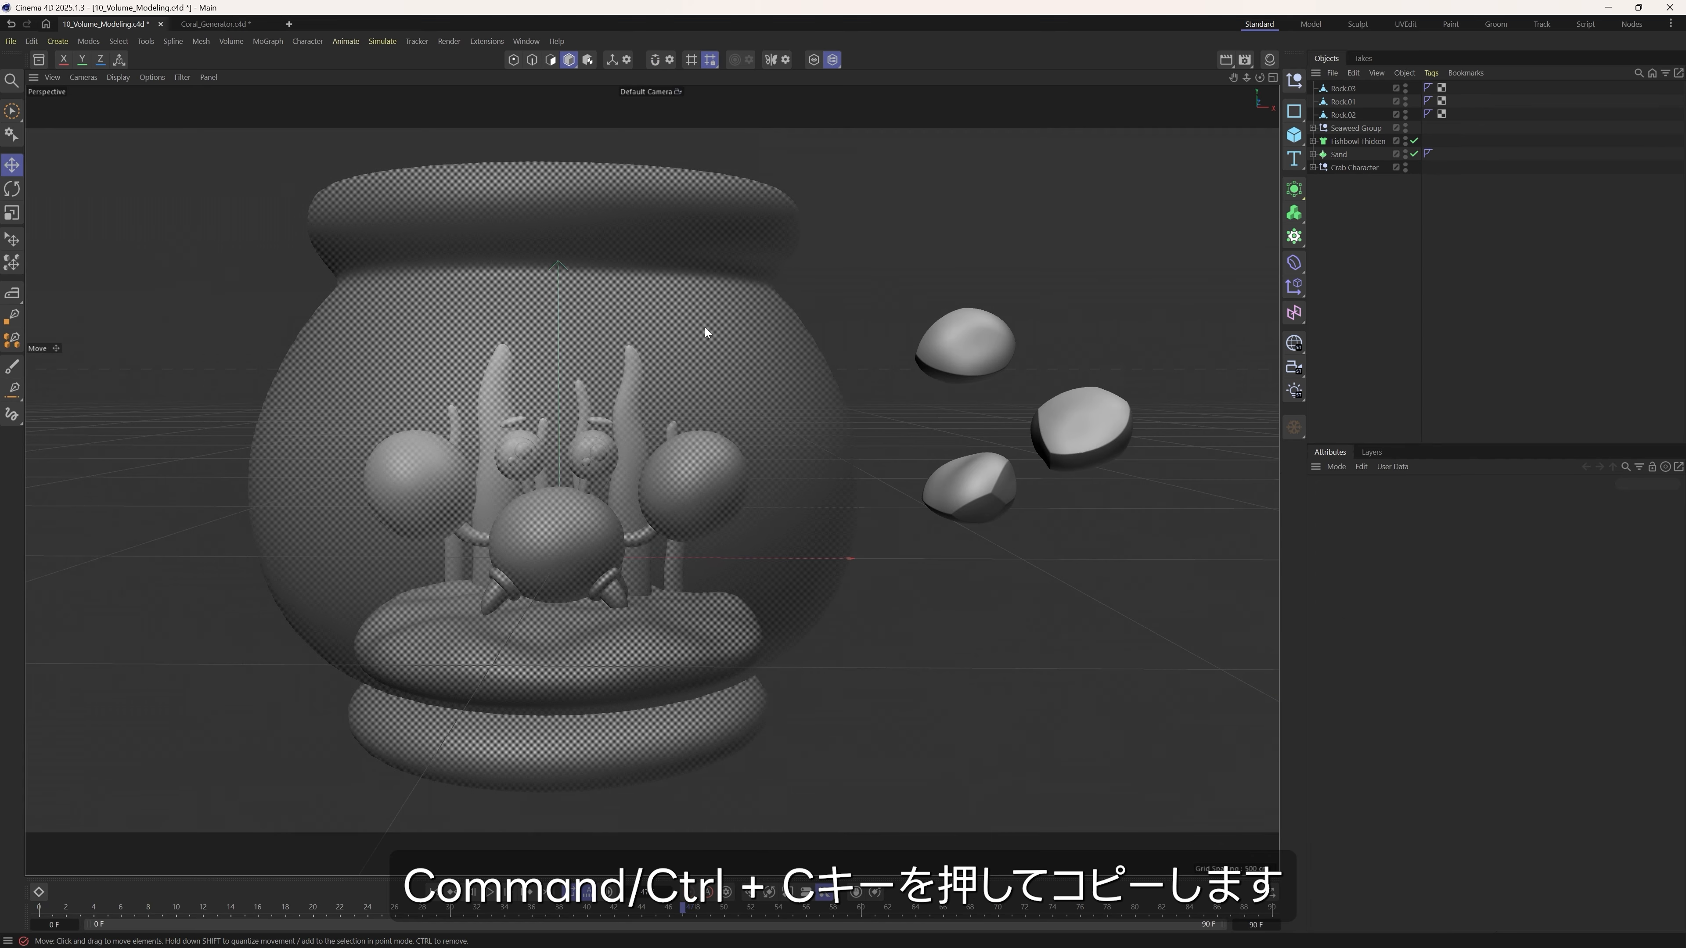
{"action": "key", "text": "ctrl+v"}
{"action": "left_click_drag", "start_coordinate": [583, 480], "coordinate": [240, 578]}
{"action": "middle_click_drag", "start_coordinate": [328, 551], "coordinate": [449, 507], "text": "alt"}
{"action": "left_click_drag", "start_coordinate": [327, 549], "coordinate": [274, 571]}
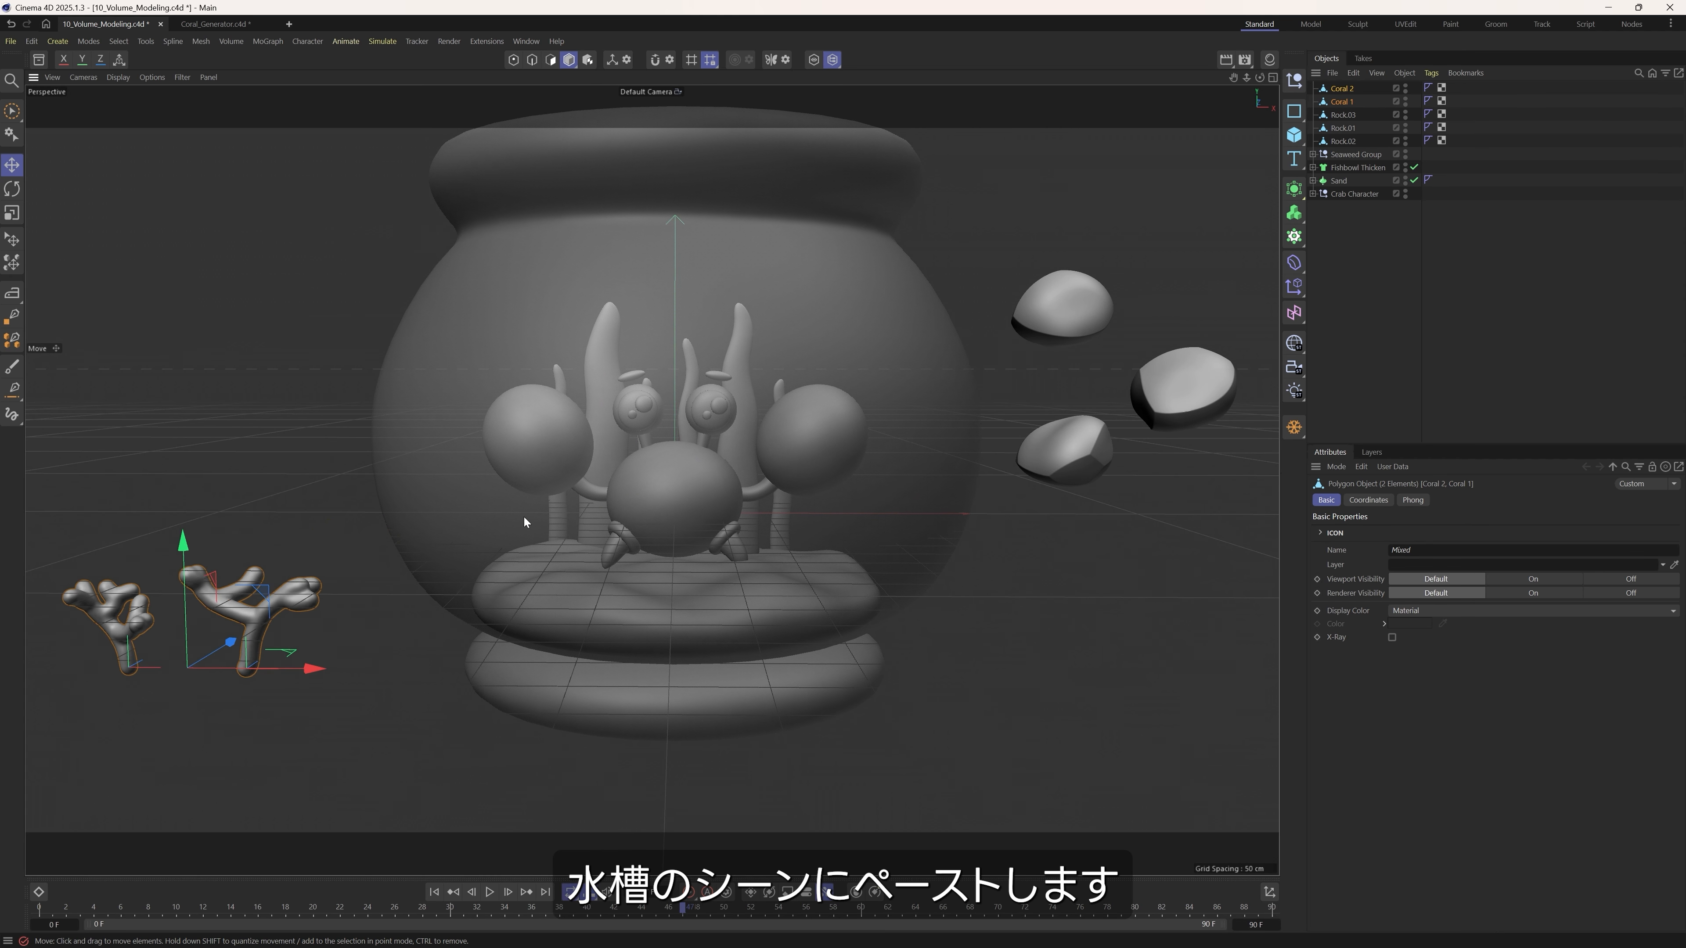
{"action": "scroll", "coordinate": [534, 531], "scroll_direction": "down", "scroll_amount": 2}
{"action": "scroll", "coordinate": [610, 522], "scroll_direction": "up", "scroll_amount": 1}
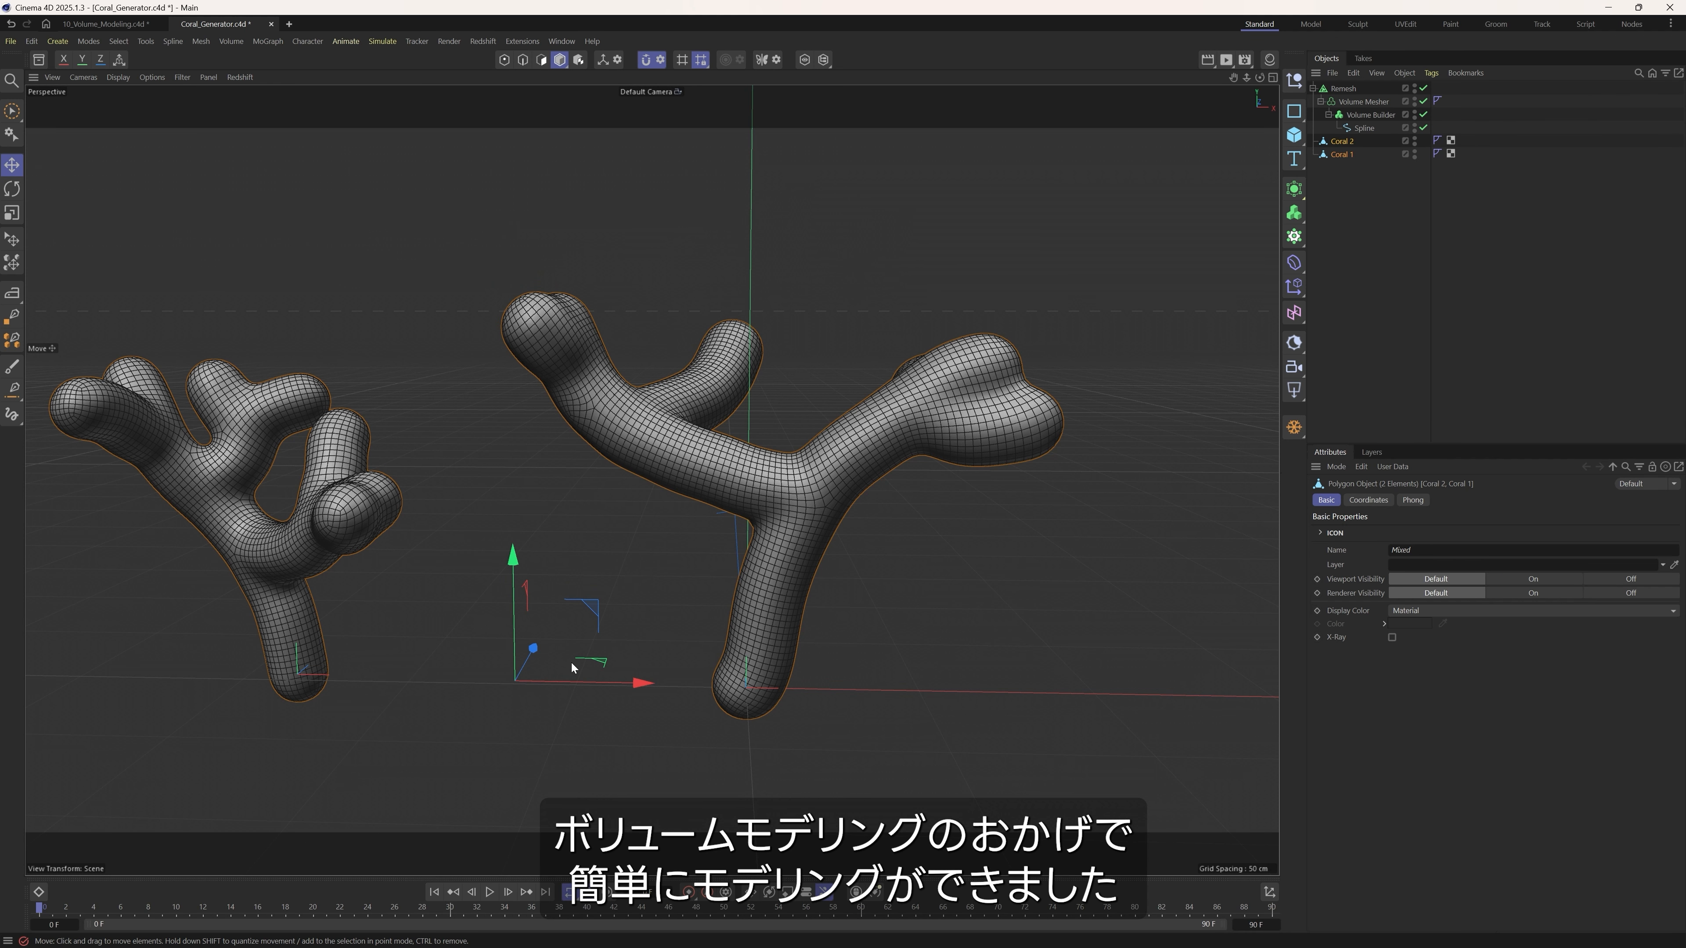
{"action": "left_click_drag", "start_coordinate": [573, 667], "coordinate": [708, 609], "text": "alt"}
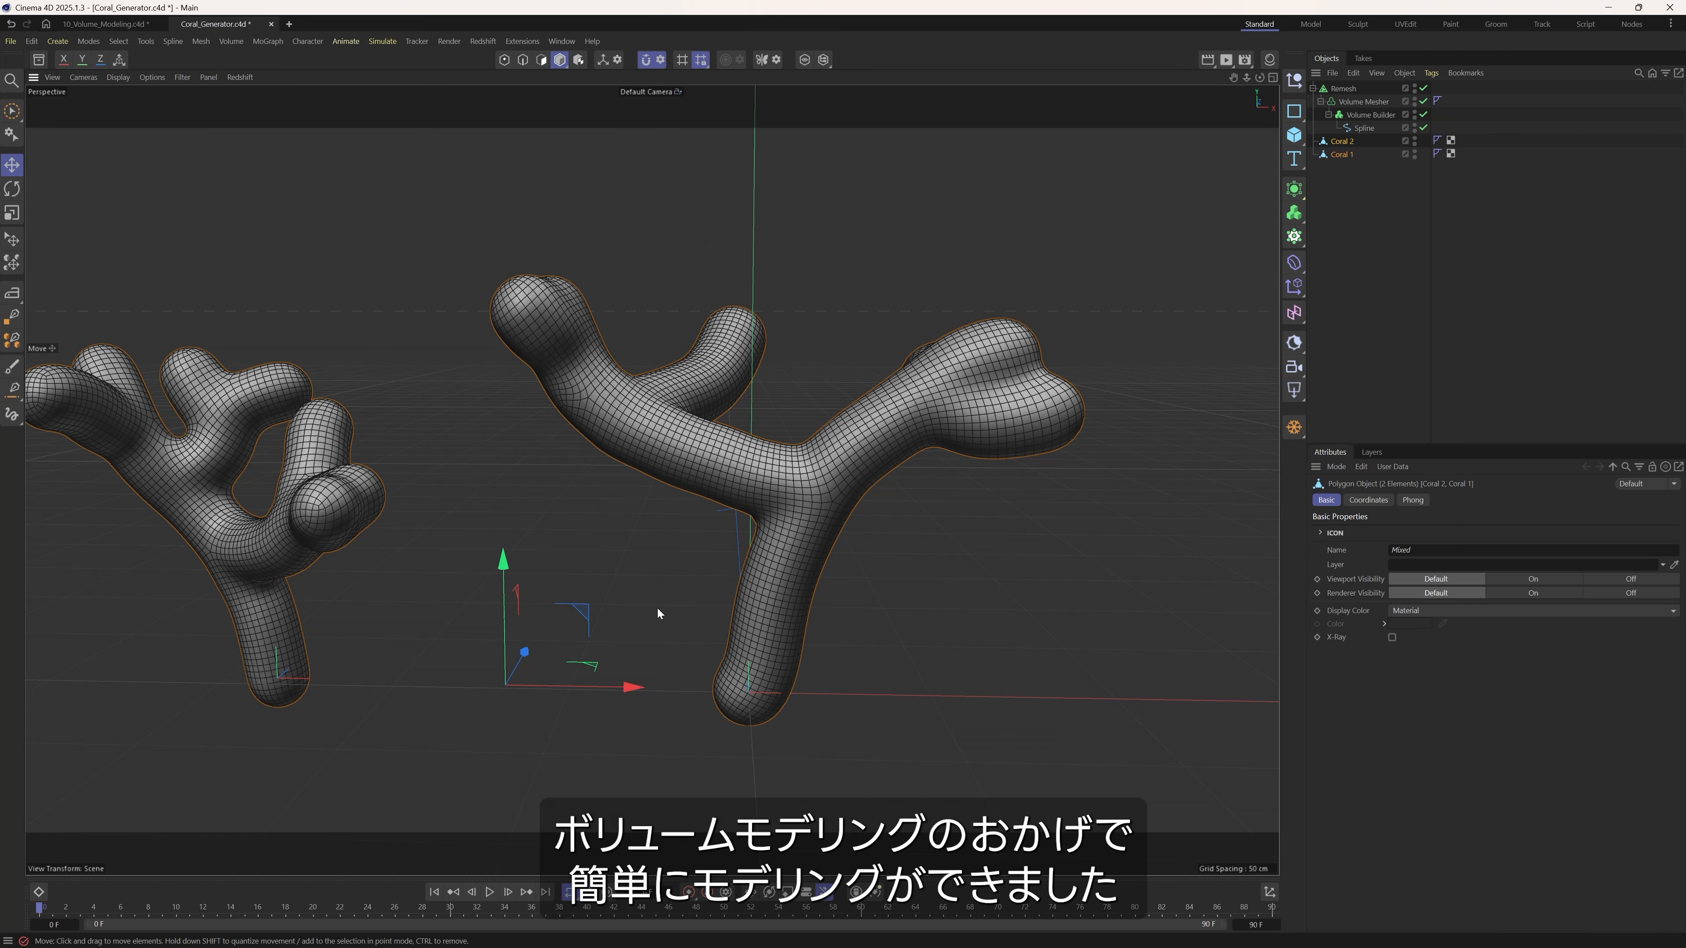
{"action": "left_click_drag", "start_coordinate": [732, 523], "coordinate": [775, 482], "text": "alt"}
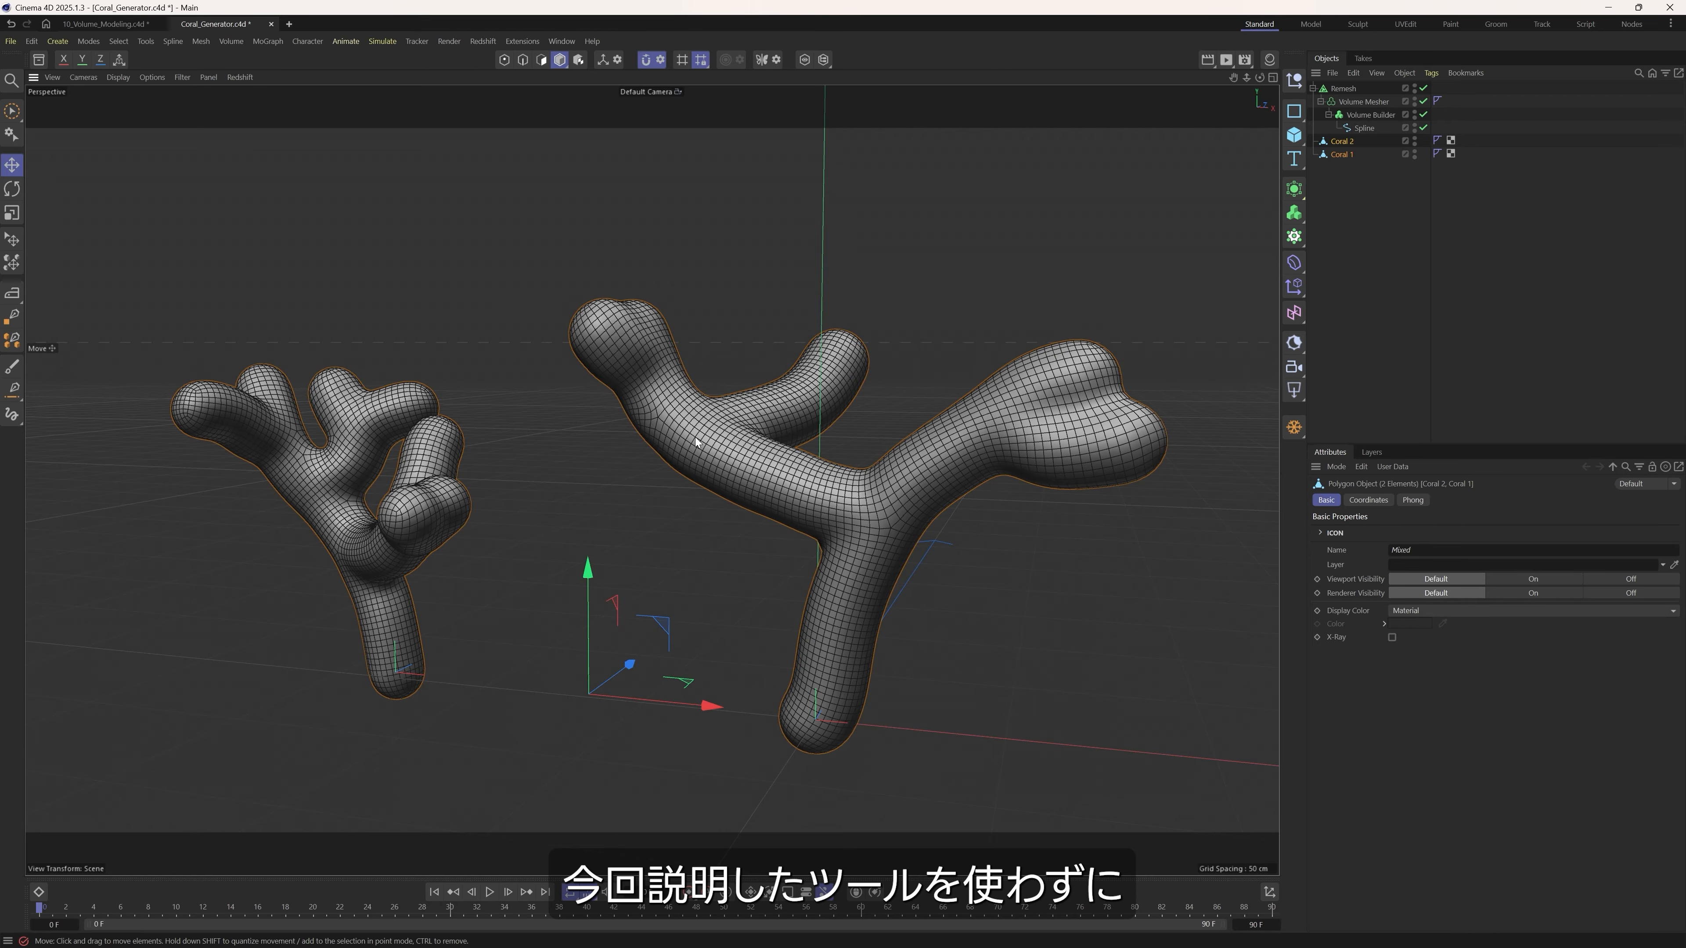
{"action": "left_click", "coordinate": [1353, 91]}
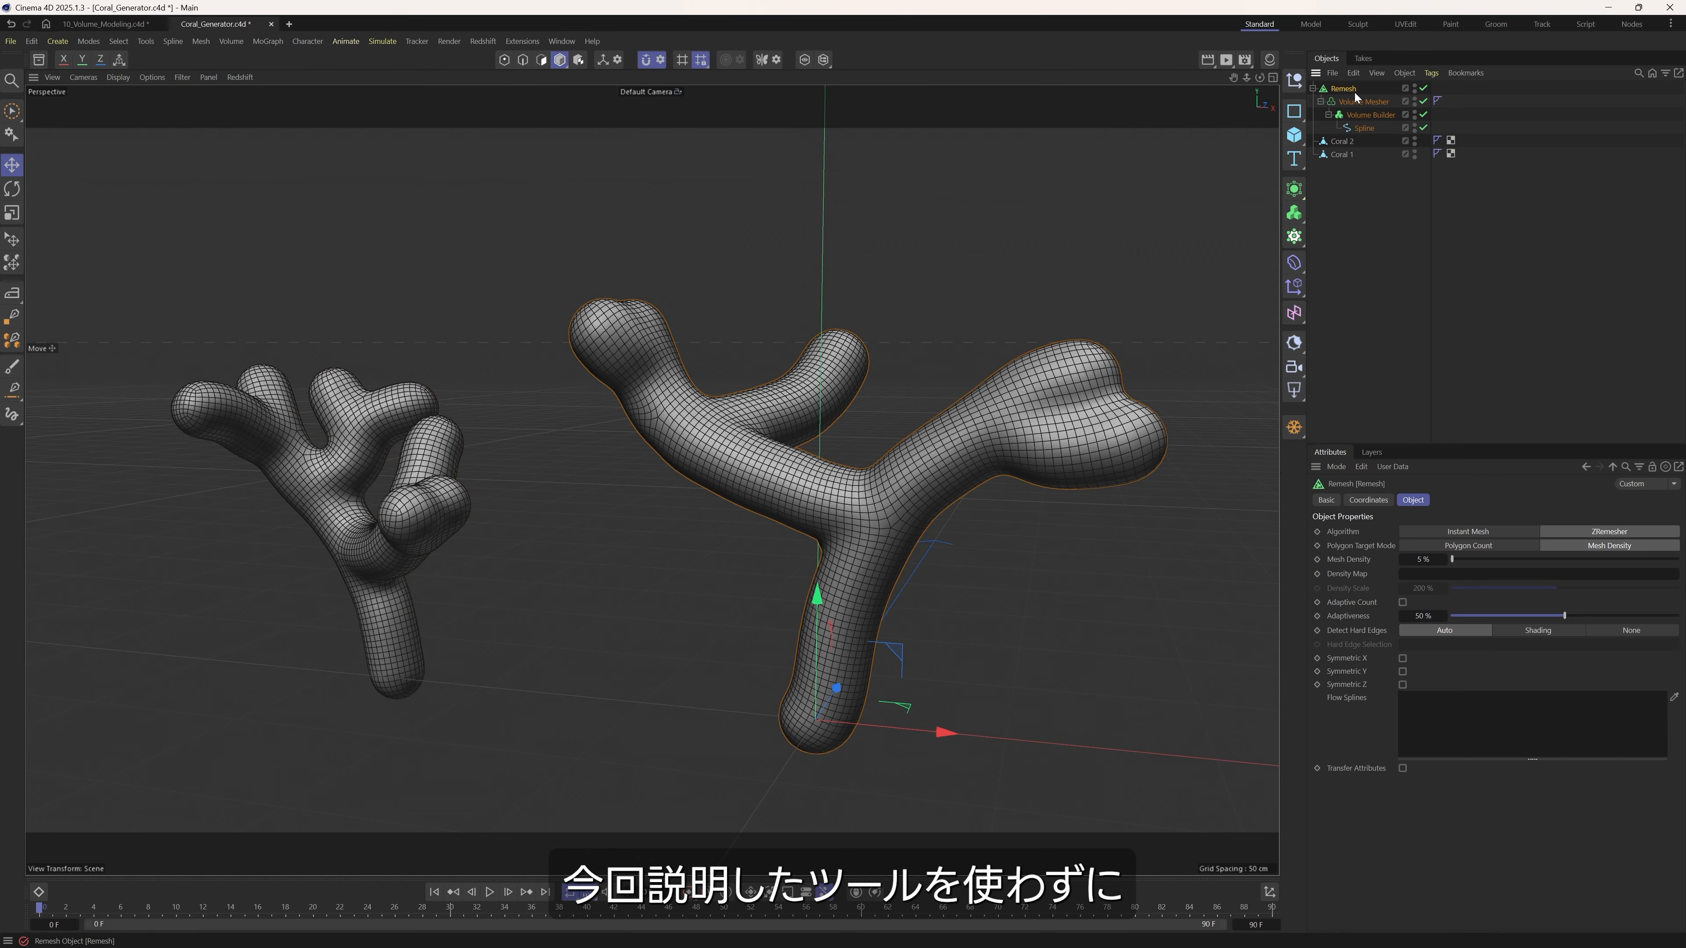
{"action": "left_click", "coordinate": [1359, 102]}
{"action": "left_click", "coordinate": [1362, 116]}
{"action": "left_click", "coordinate": [1358, 103]}
{"action": "left_click", "coordinate": [1349, 91]}
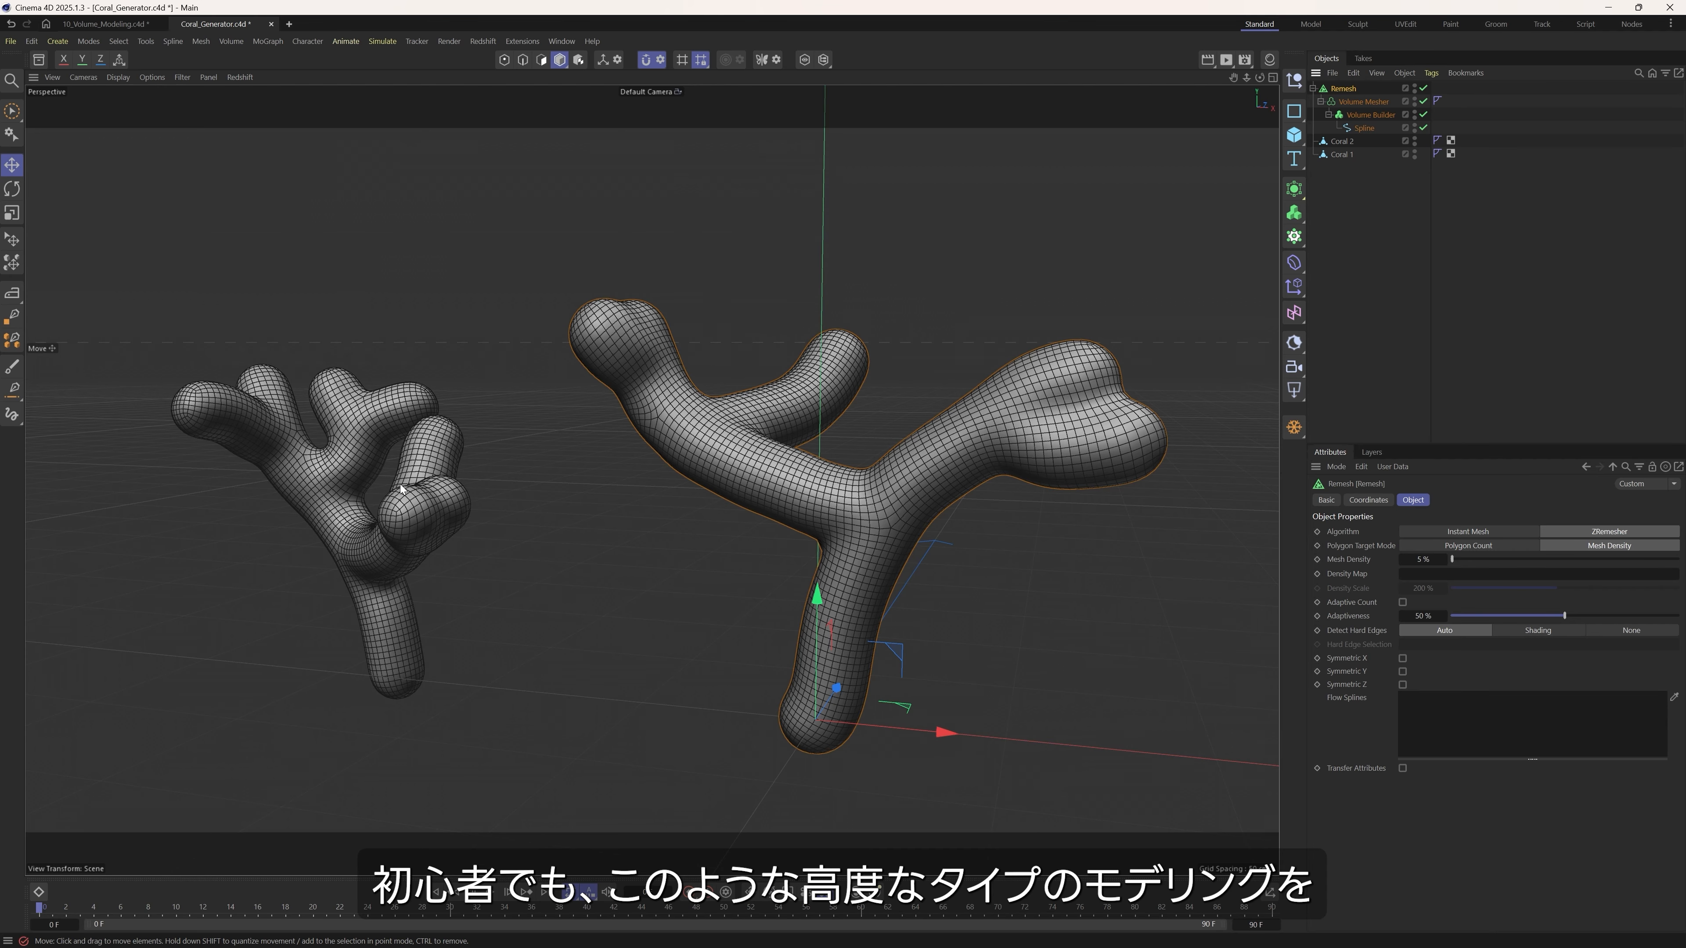
{"action": "left_click_drag", "start_coordinate": [544, 458], "coordinate": [463, 505], "text": "alt"}
{"action": "scroll", "coordinate": [468, 505], "scroll_direction": "up", "scroll_amount": 2}
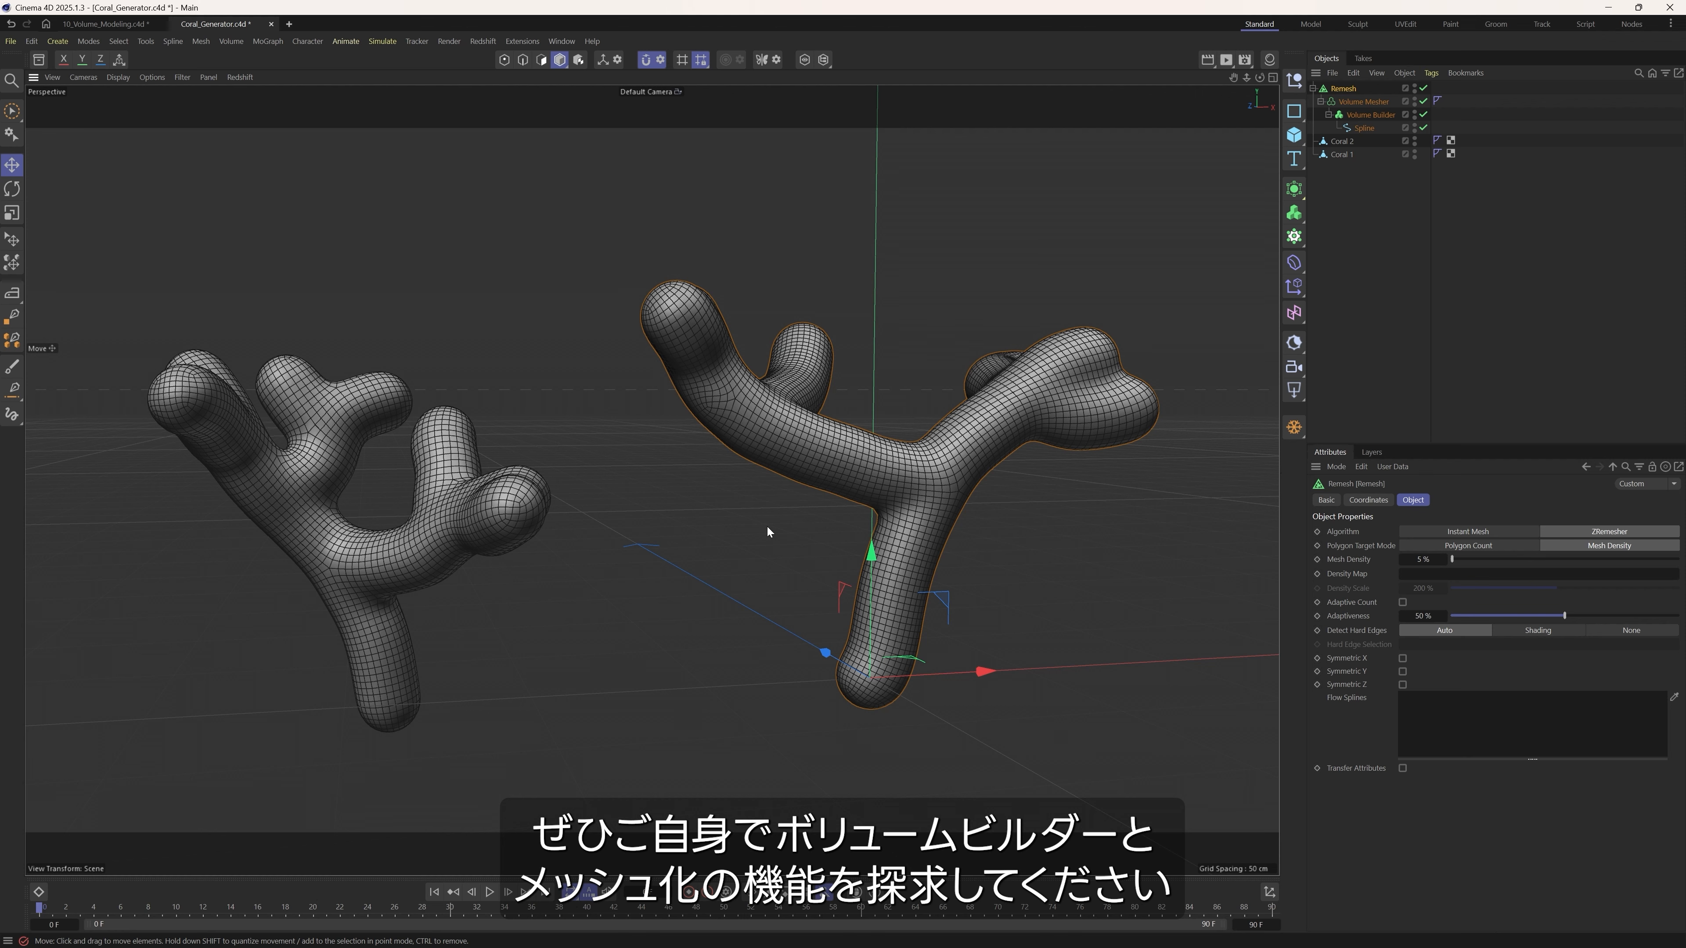
{"action": "left_click", "coordinate": [1366, 102]}
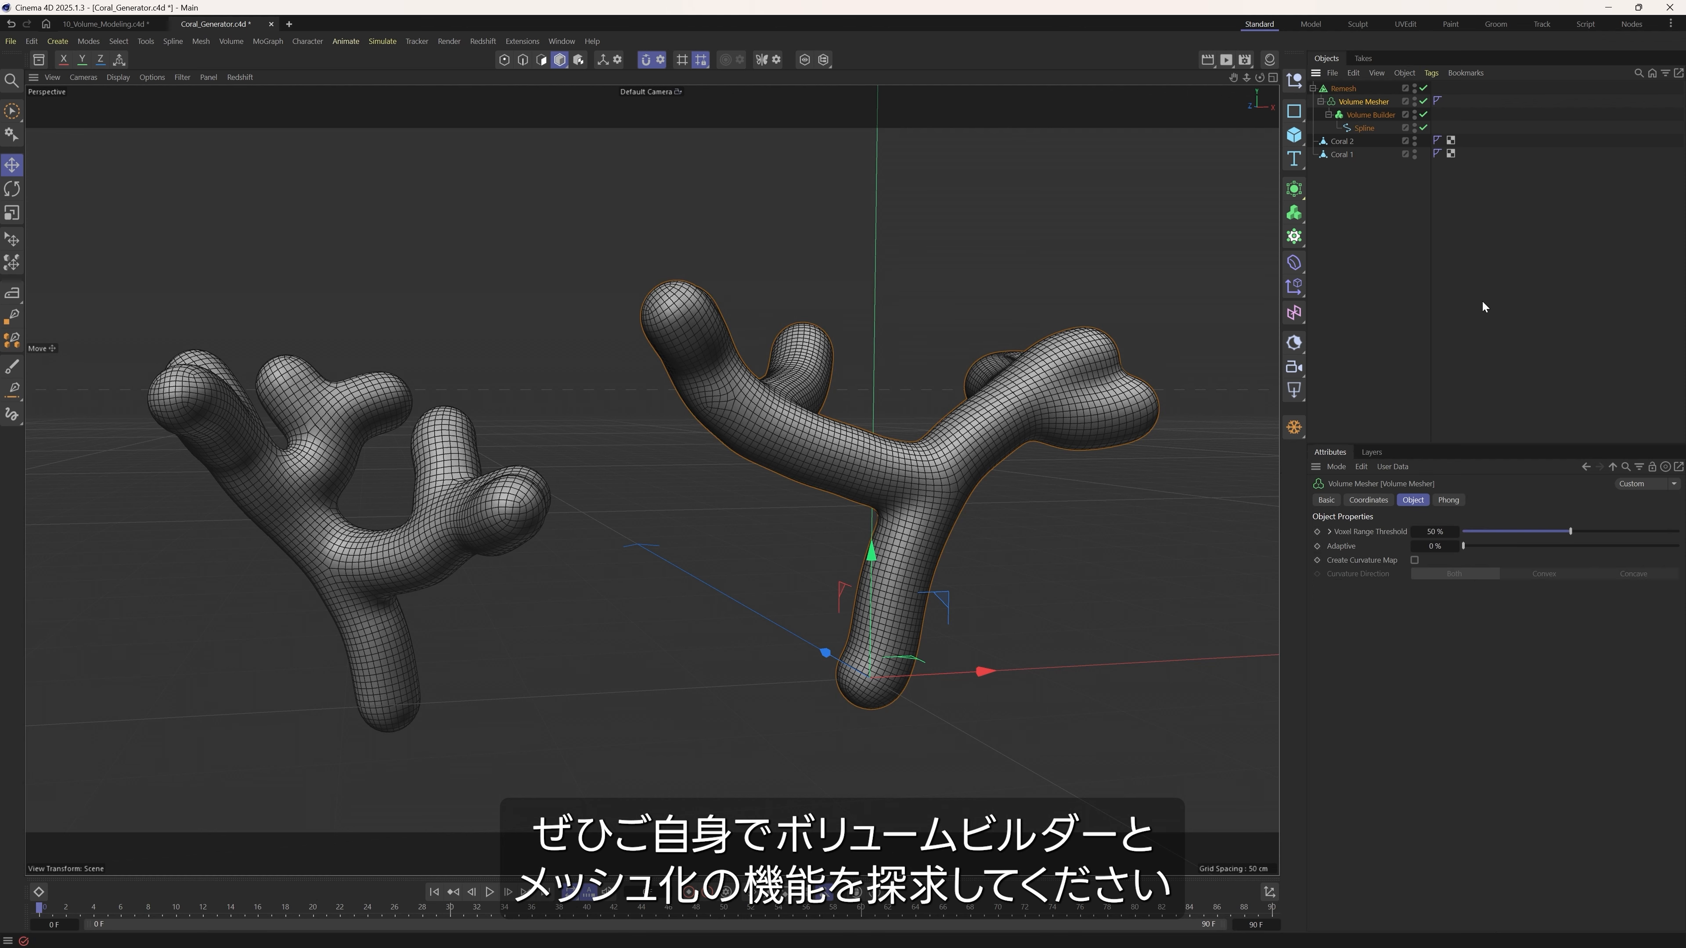